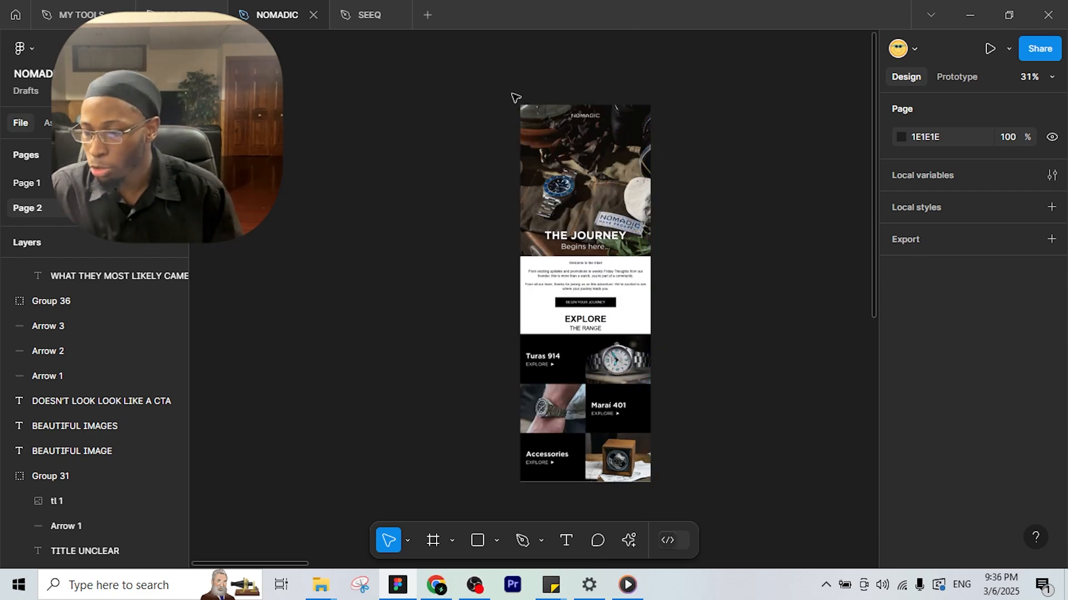
Pan and zoom around the canvas to review the existing annotated email designs.
scroll(645, 333, "up", 2)
scroll(644, 334, "down", 4)
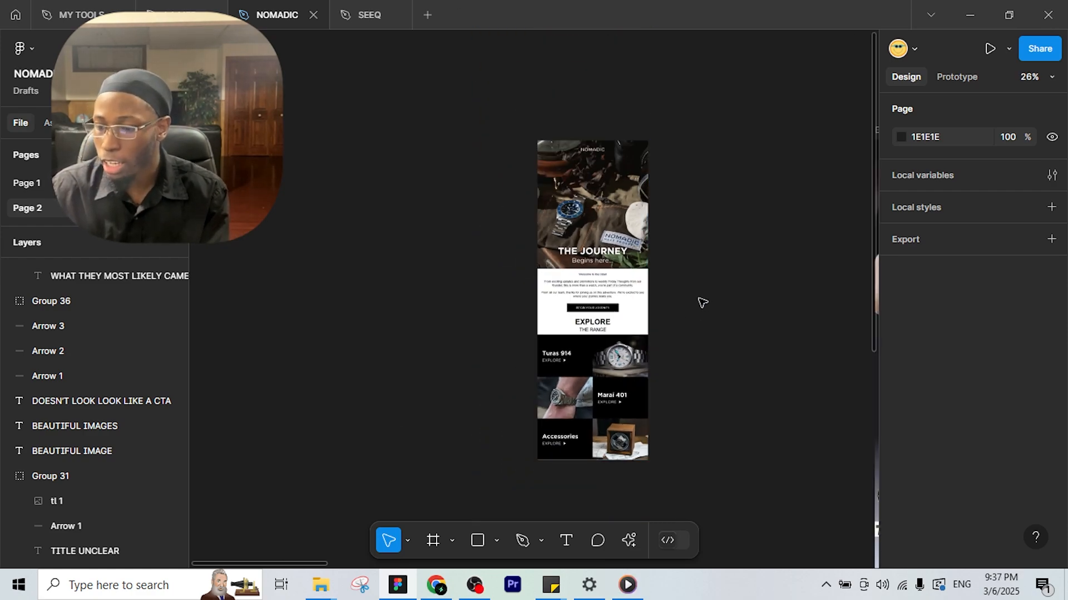
left_click_drag(811, 245, 429, 213)
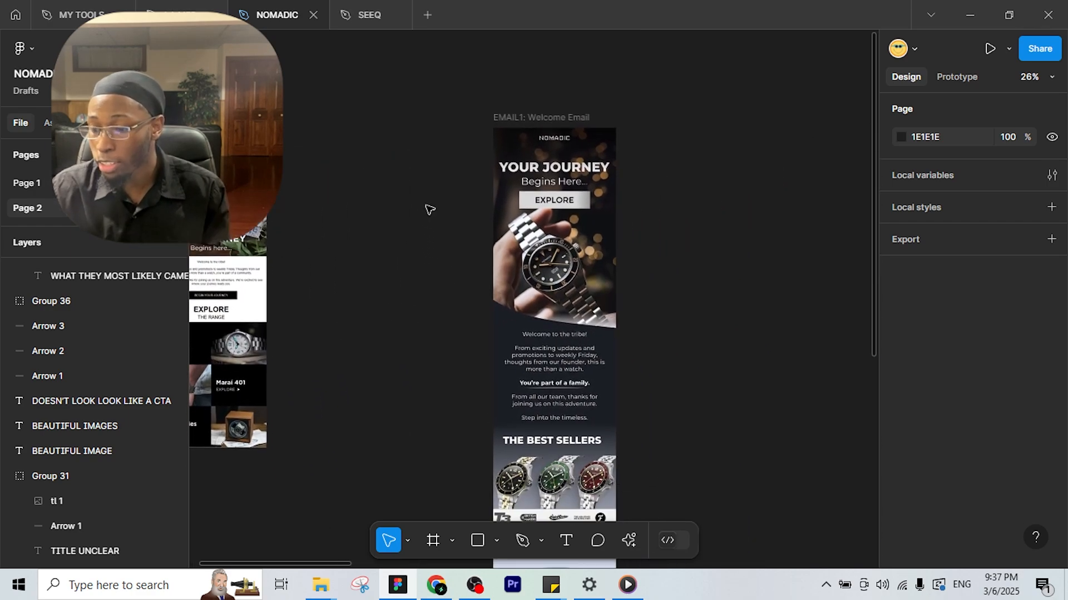
scroll(528, 246, "up", 1)
scroll(600, 274, "down", 7)
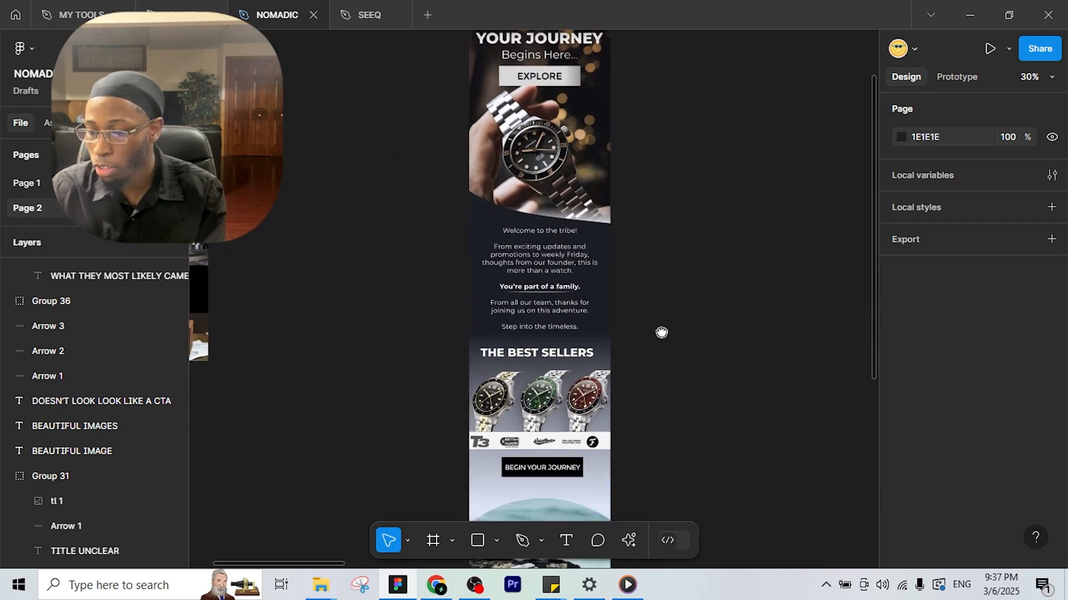
scroll(658, 250, "up", 7)
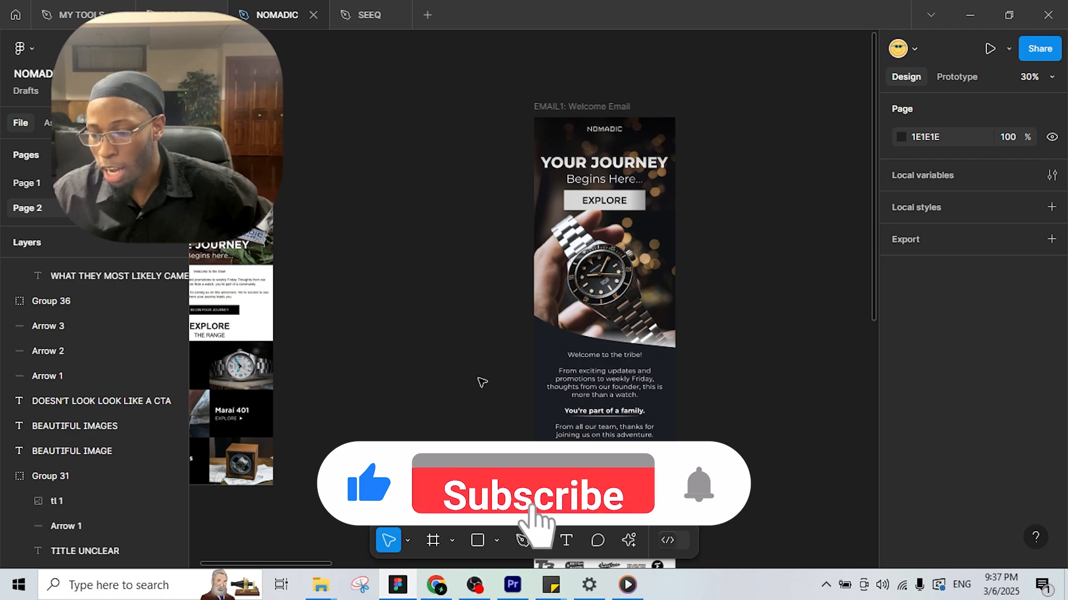
scroll(479, 382, "down", 5)
left_click_drag(426, 384, 457, 398)
left_click_drag(430, 266, 488, 482)
left_click_drag(472, 432, 648, 402)
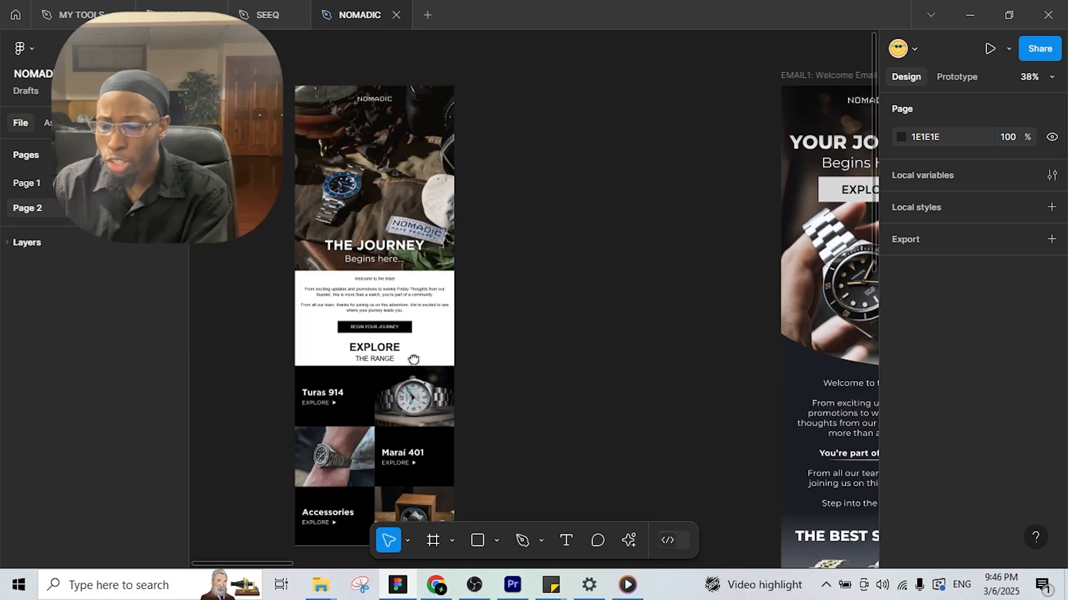
left_click_drag(412, 360, 577, 300)
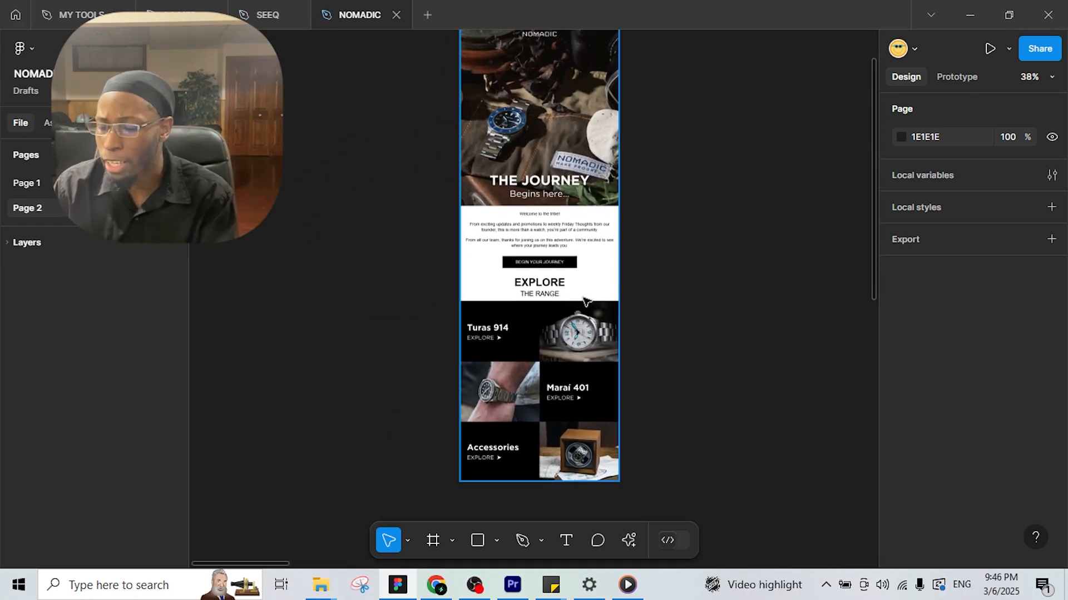
left_click_drag(588, 244, 586, 283)
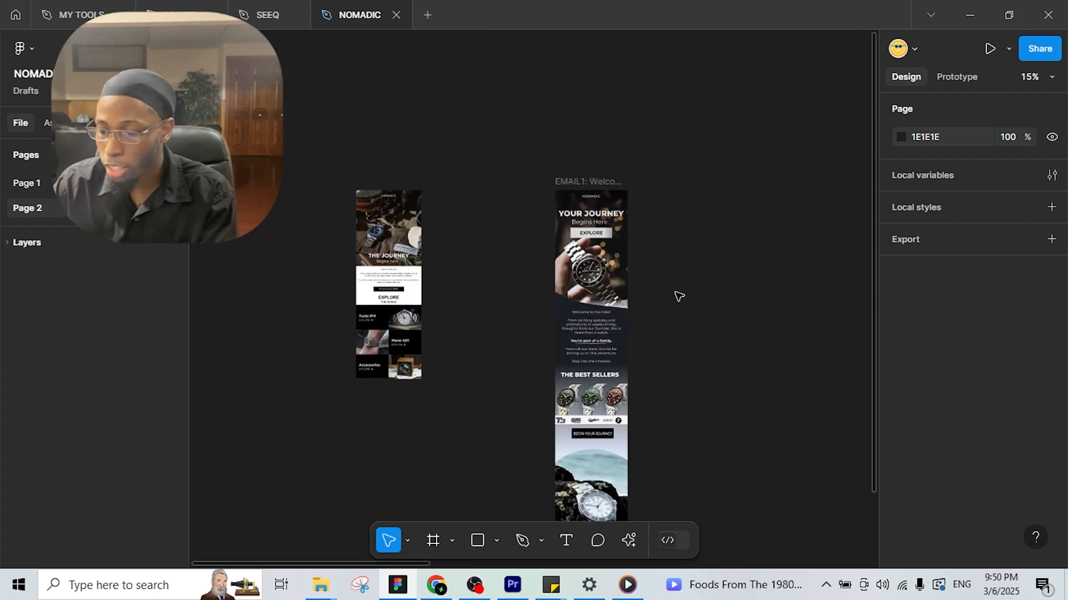
scroll(678, 296, "up", 3)
scroll(657, 293, "right", 5)
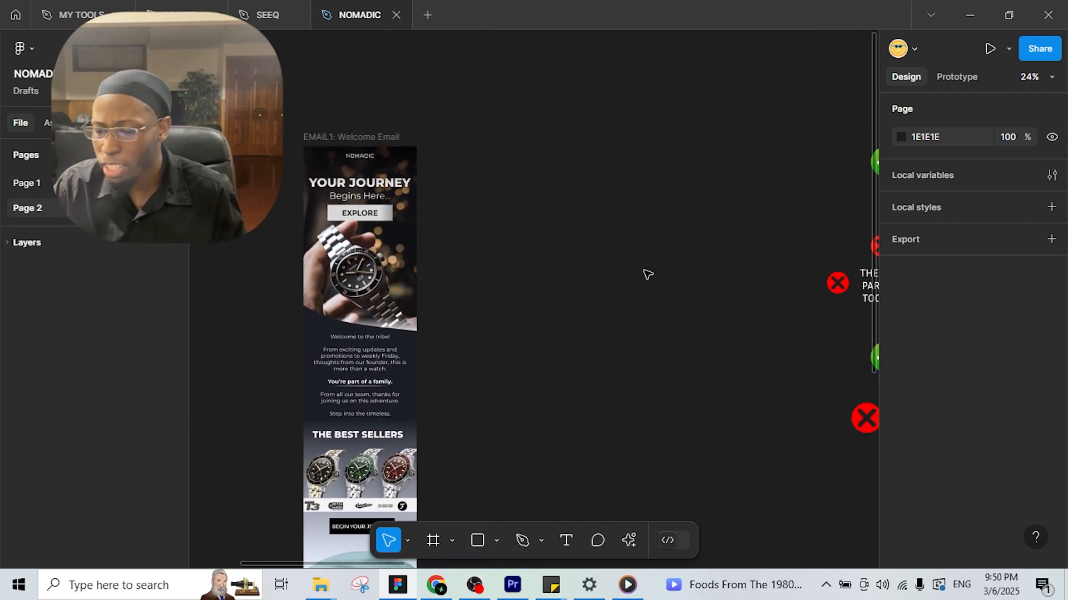
scroll(648, 274, "right", 10)
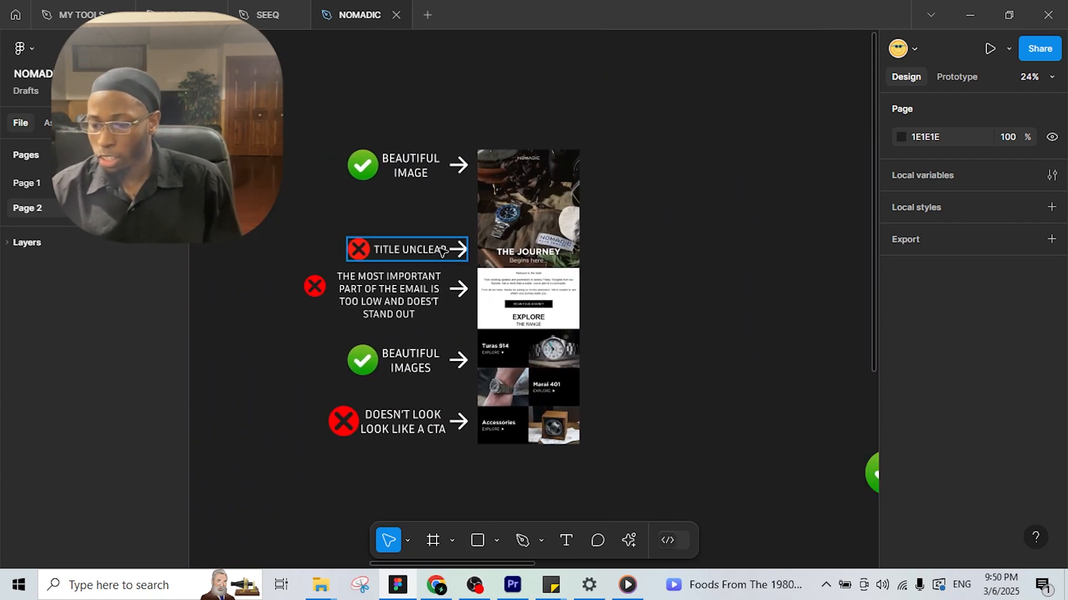
scroll(537, 235, "up", 2)
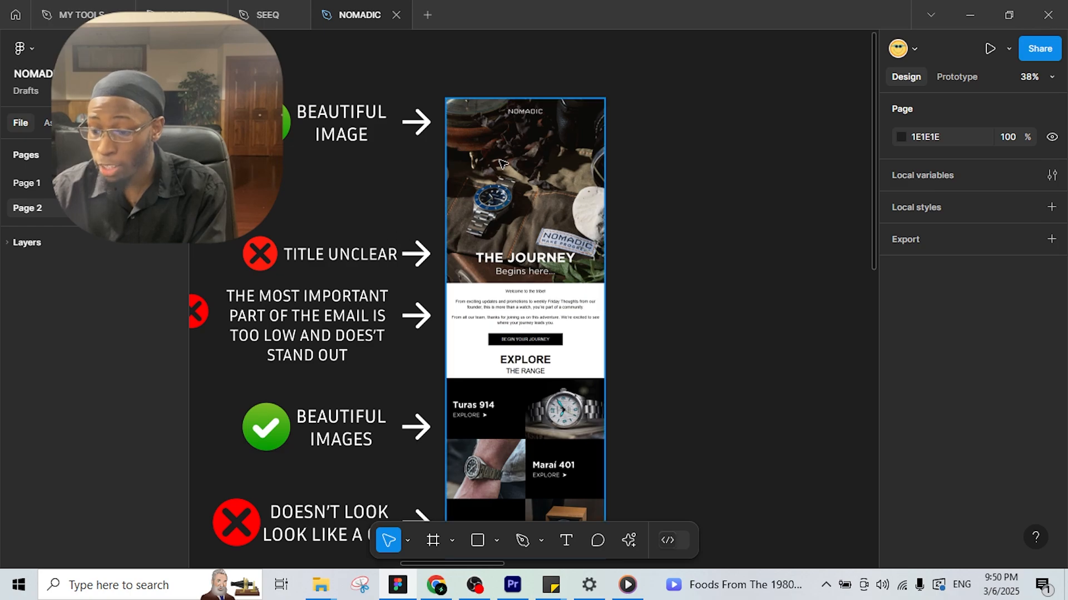
scroll(519, 162, "up", 1)
scroll(517, 161, "up", 1)
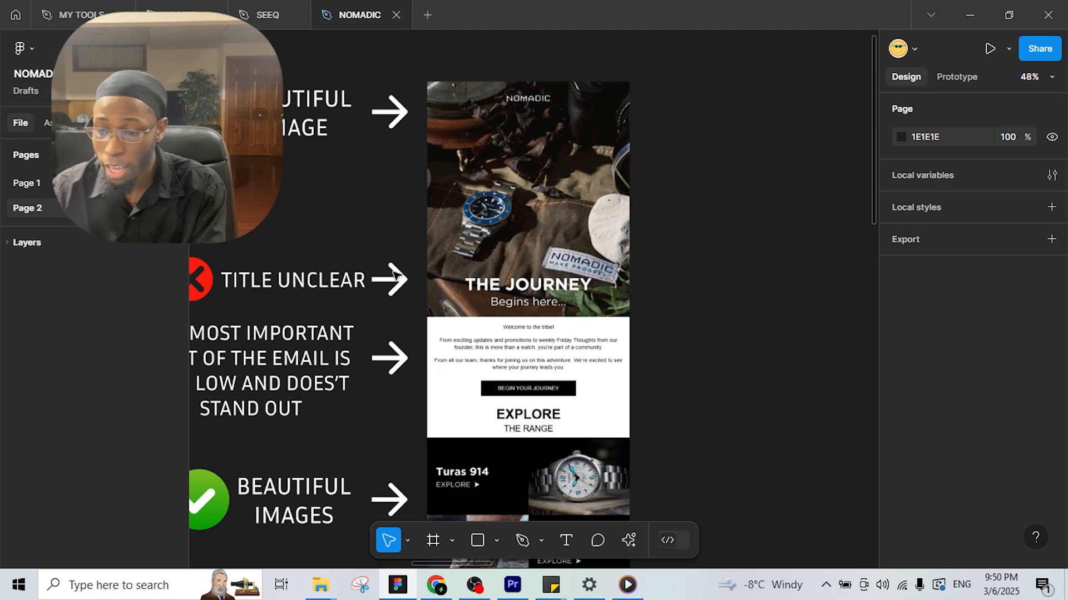
scroll(393, 276, "left", 3)
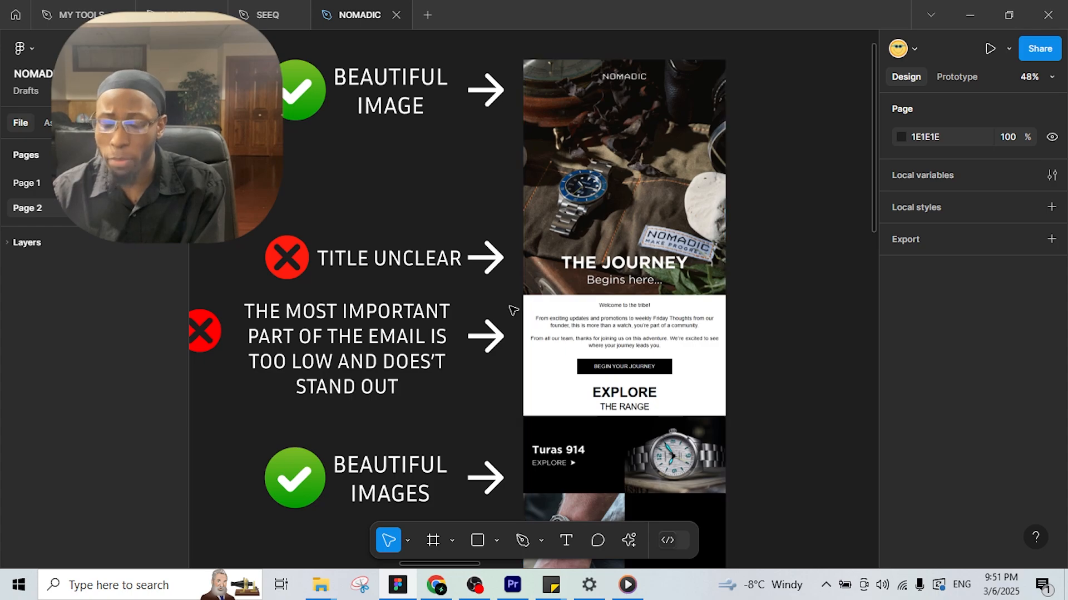
left_click_drag(479, 307, 498, 278)
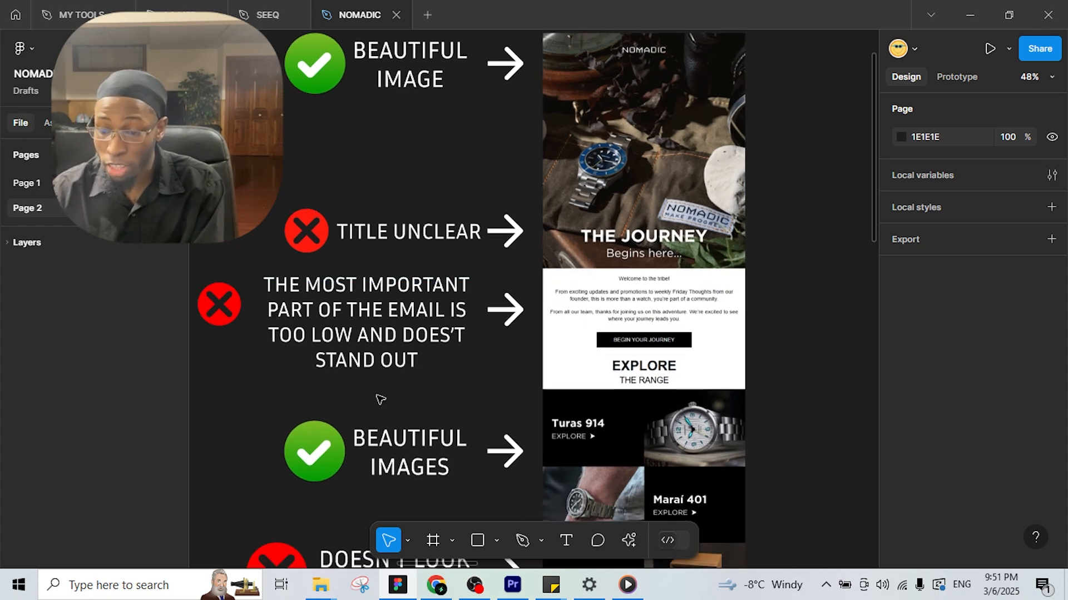
scroll(553, 338, "up", 5)
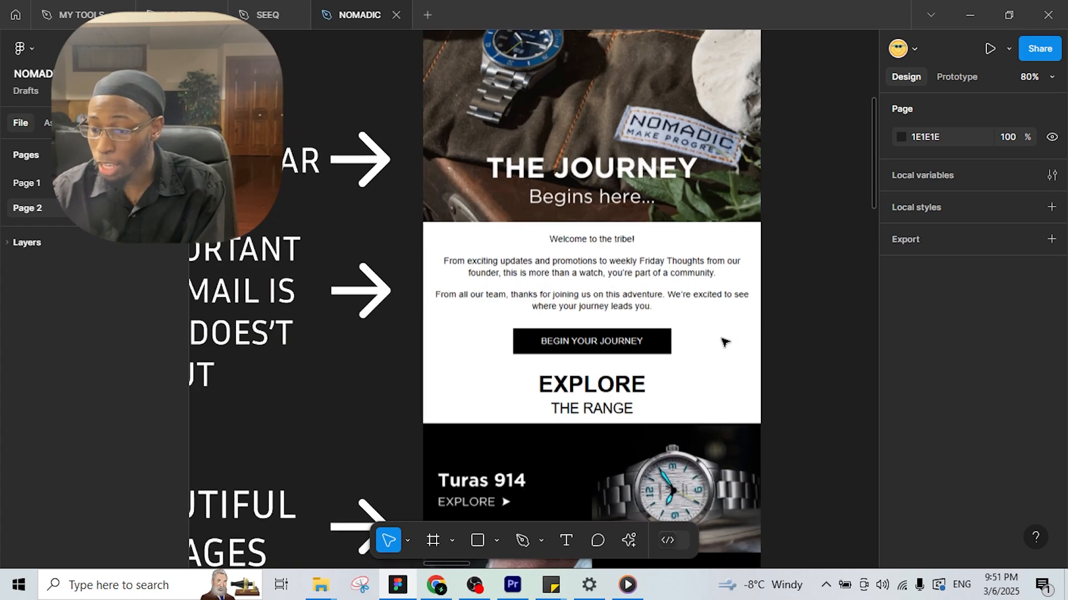
left_click_drag(575, 320, 729, 241)
scroll(707, 251, "down", 3)
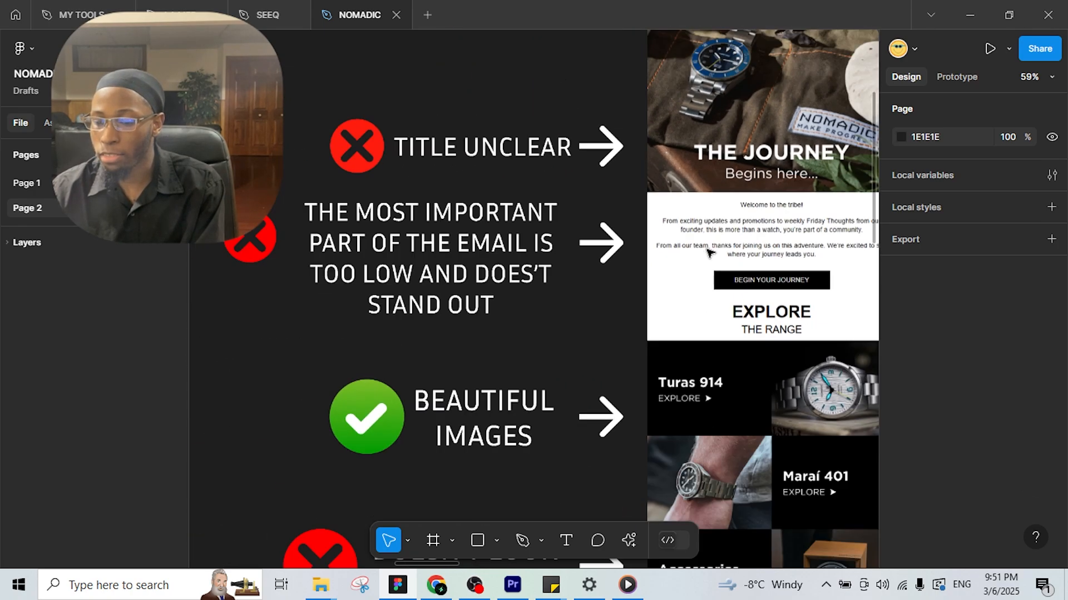
left_click_drag(834, 241, 708, 322)
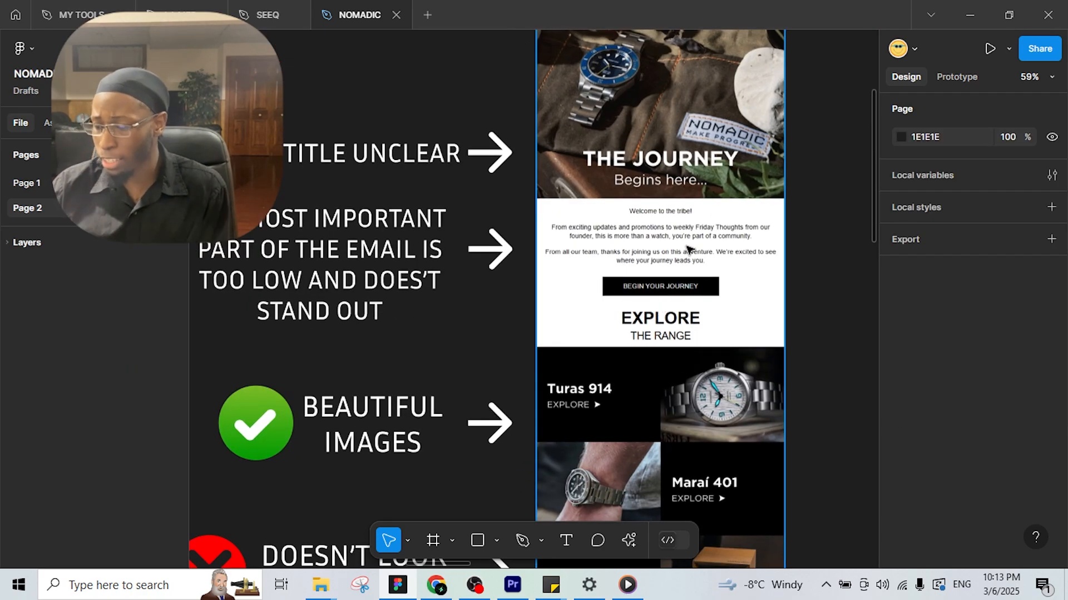
left_click_drag(681, 287, 642, 378)
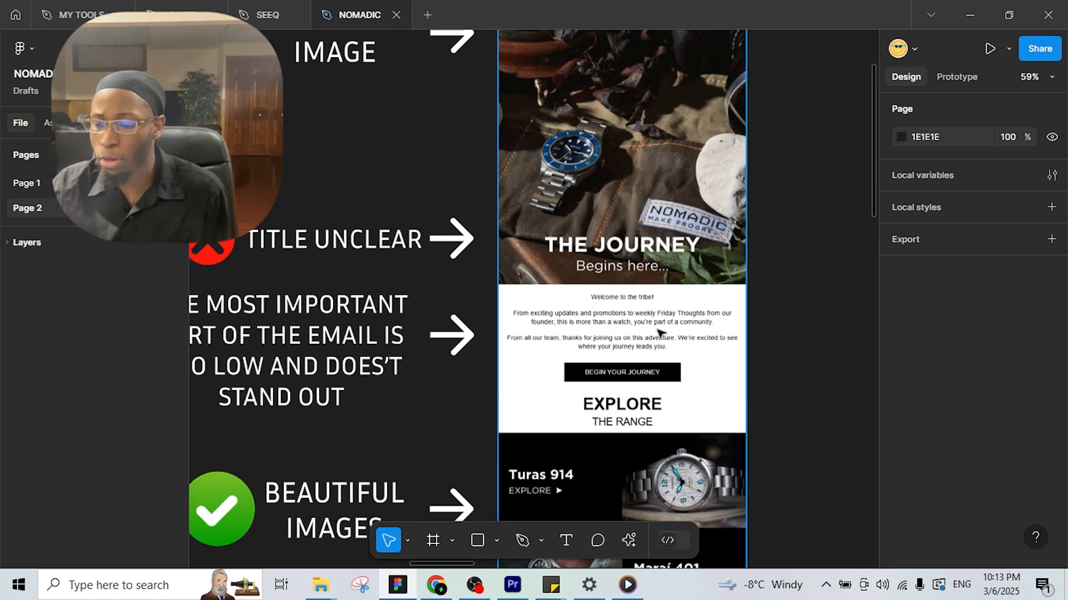
scroll(653, 332, "up", 2)
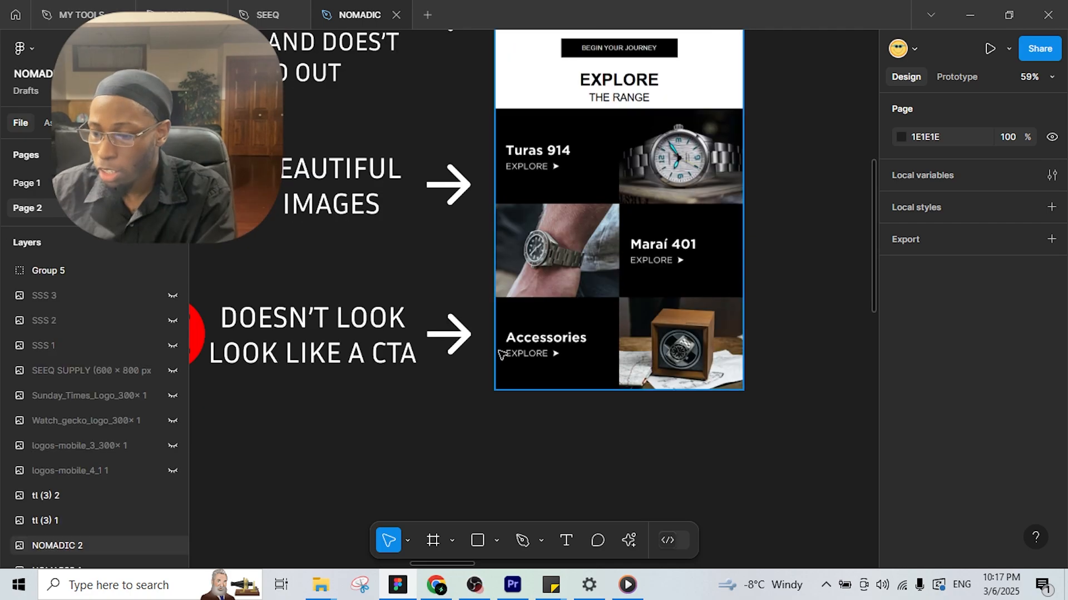
scroll(761, 384, "down", 3)
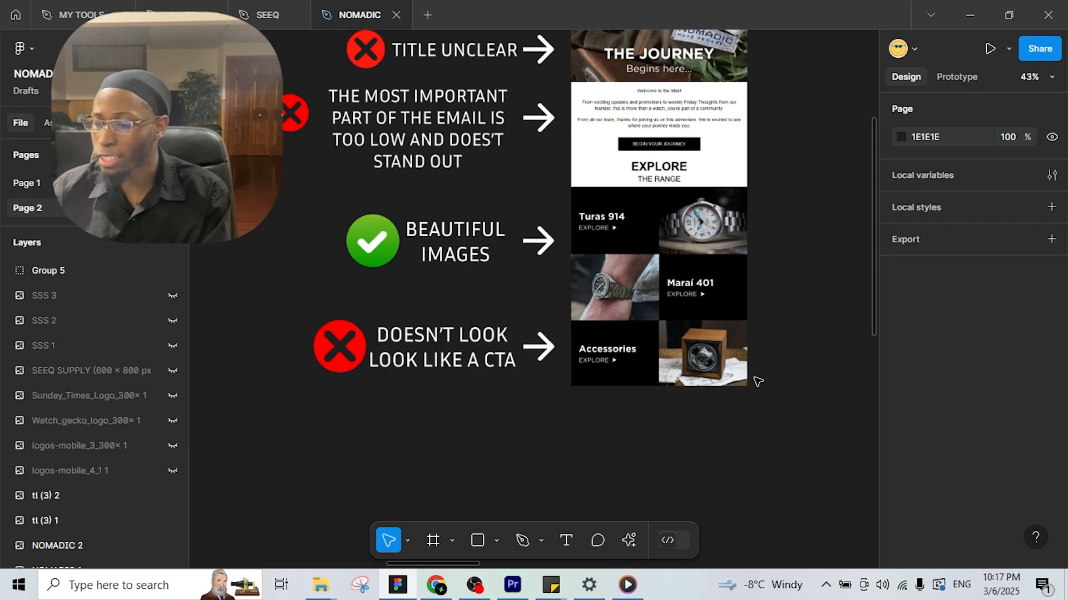
left_click_drag(756, 377, 483, 377)
scroll(497, 364, "down", 5)
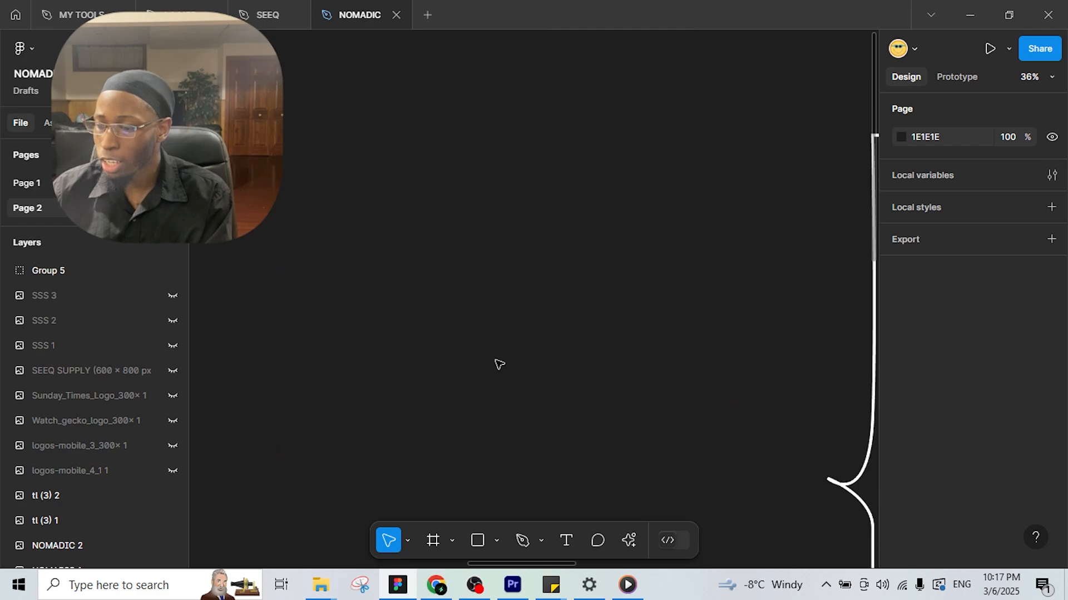
mouse_move(623, 371)
left_mouse_down()
mouse_move(491, 360)
mouse_move(437, 306)
mouse_move(346, 279)
mouse_move(274, 290)
mouse_move(281, 278)
left_mouse_up()
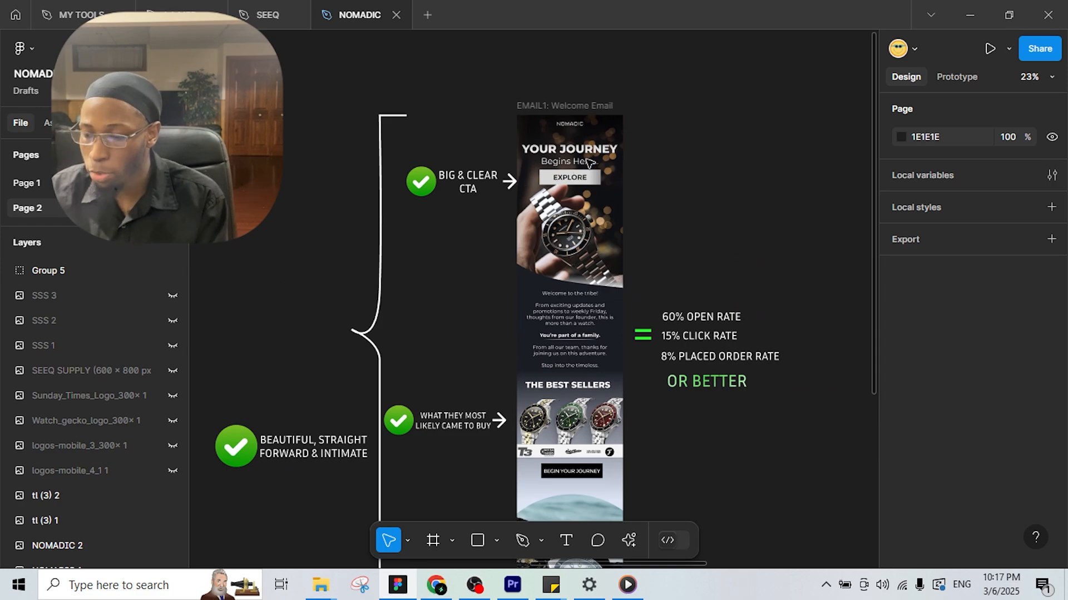
scroll(588, 162, "up", 2)
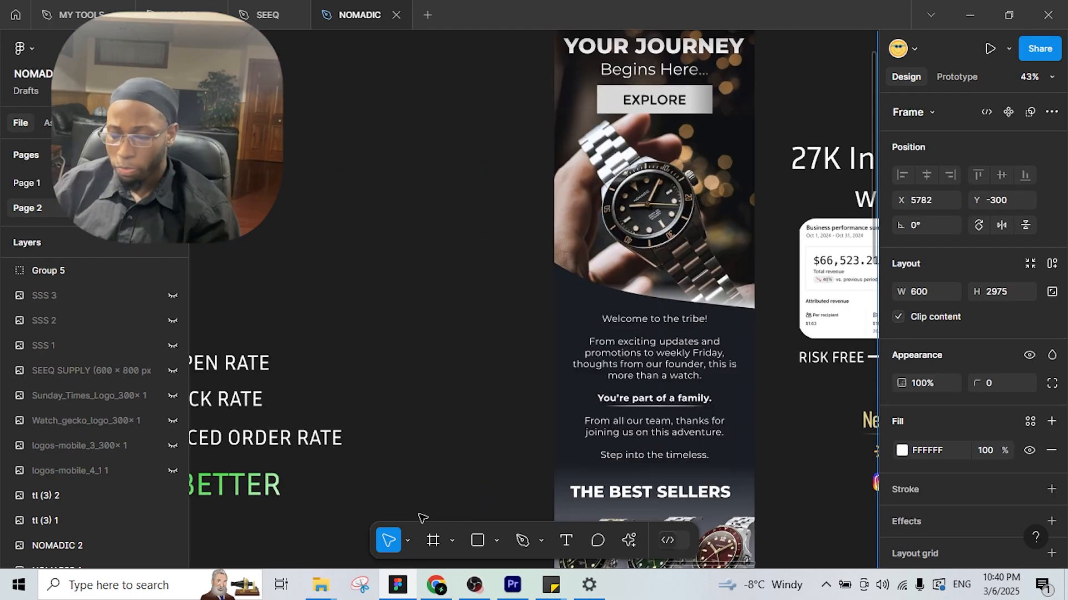
scroll(352, 447, "down", 3)
scroll(588, 430, "up", 3)
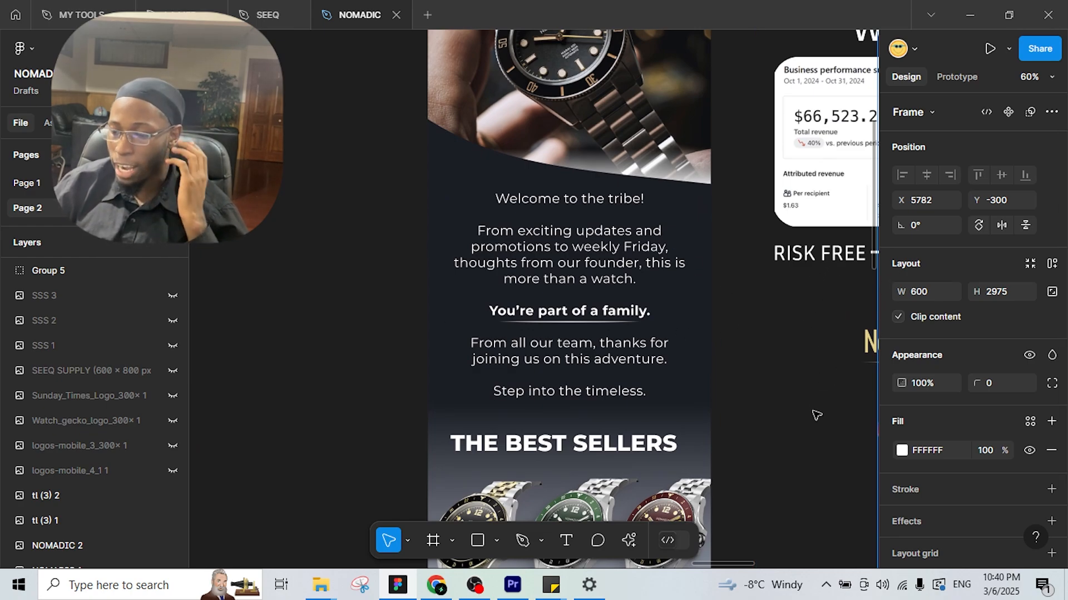
scroll(768, 448, "down", 5)
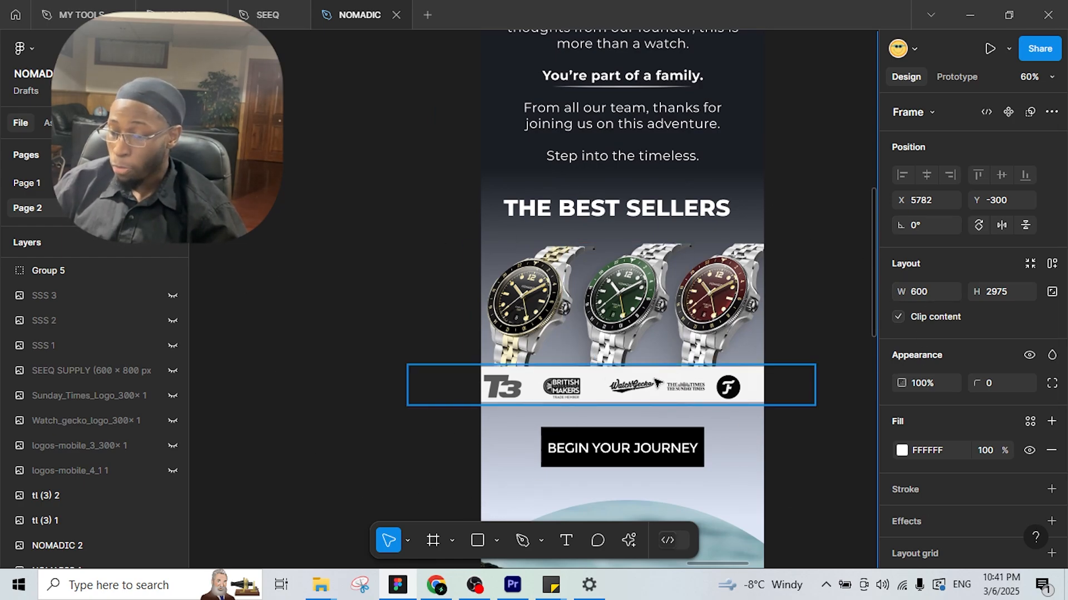
scroll(659, 419, "down", 6)
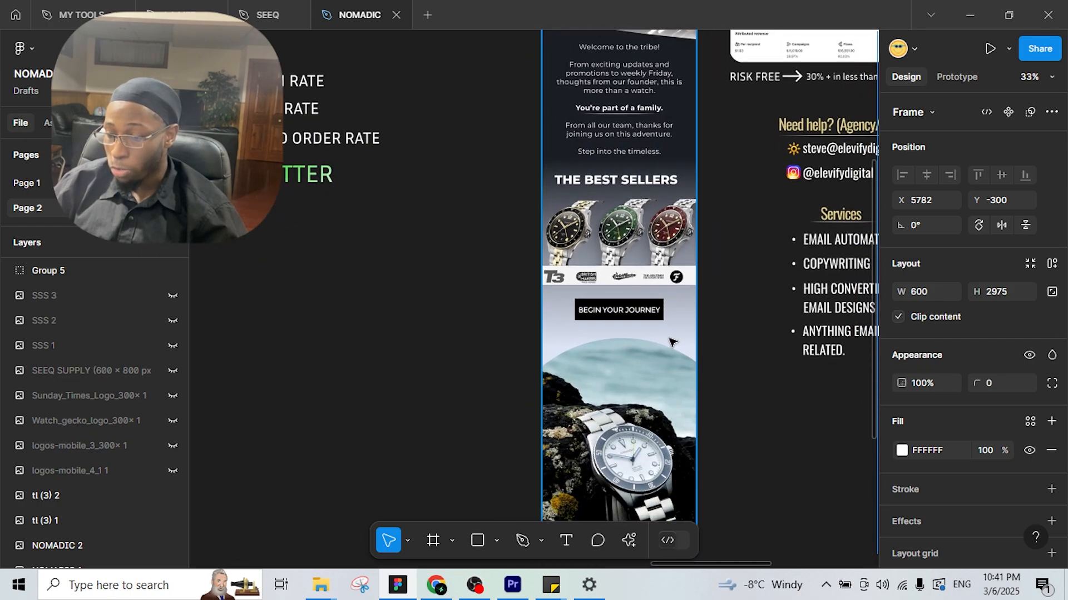
left_click_drag(538, 308, 749, 341)
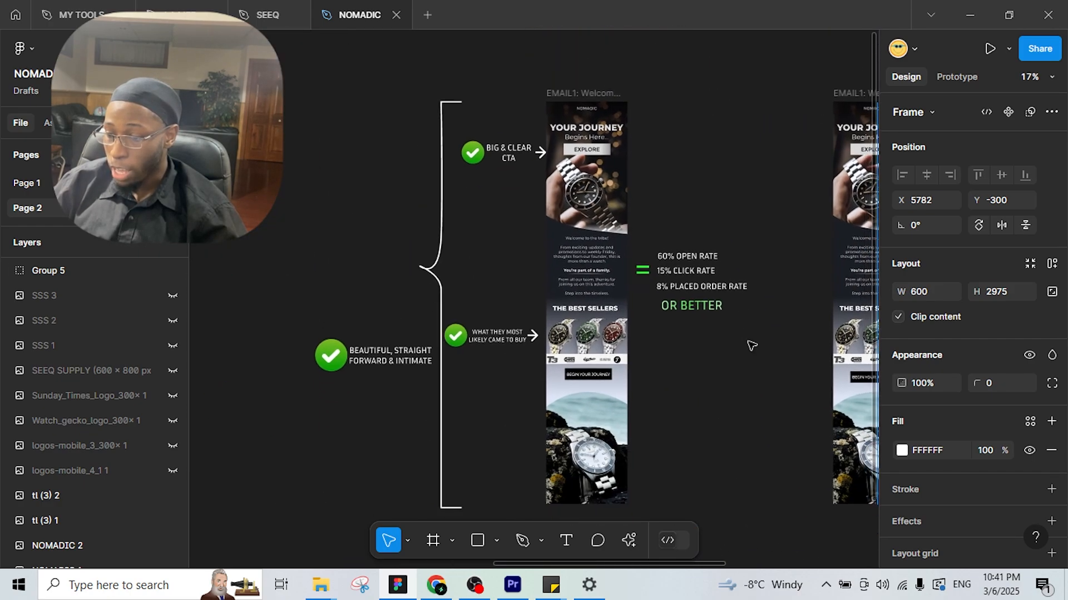
scroll(644, 349, "up", 1)
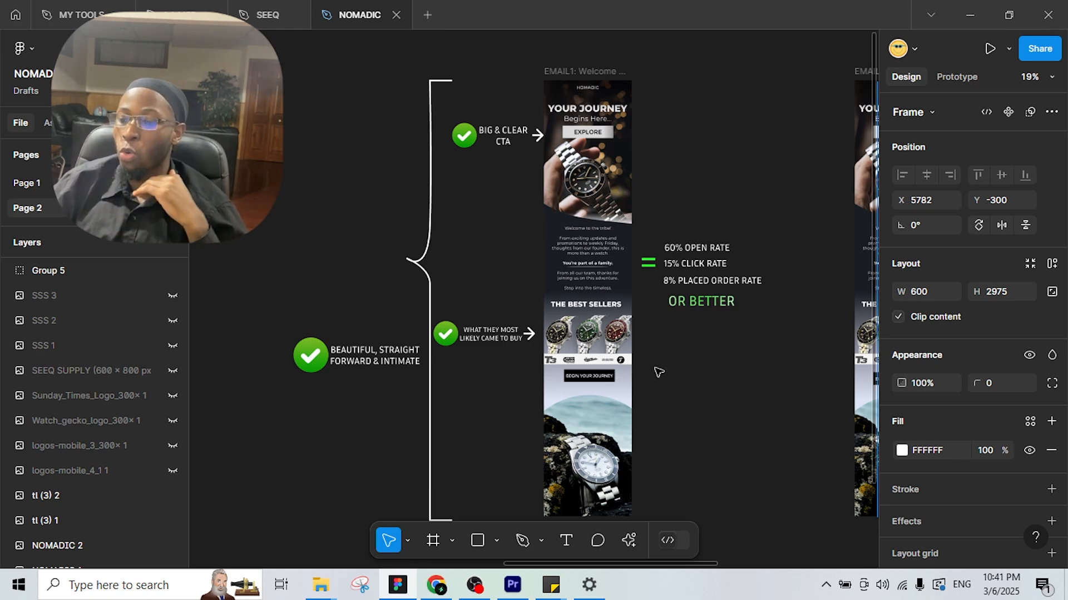
scroll(653, 384, "down", 1)
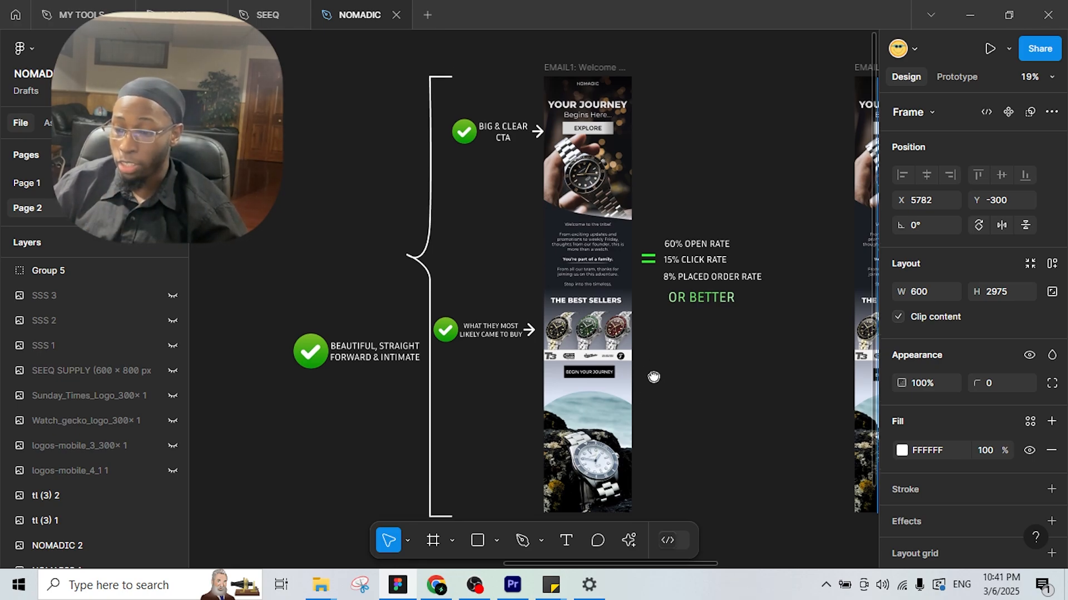
scroll(655, 372, "up", 1)
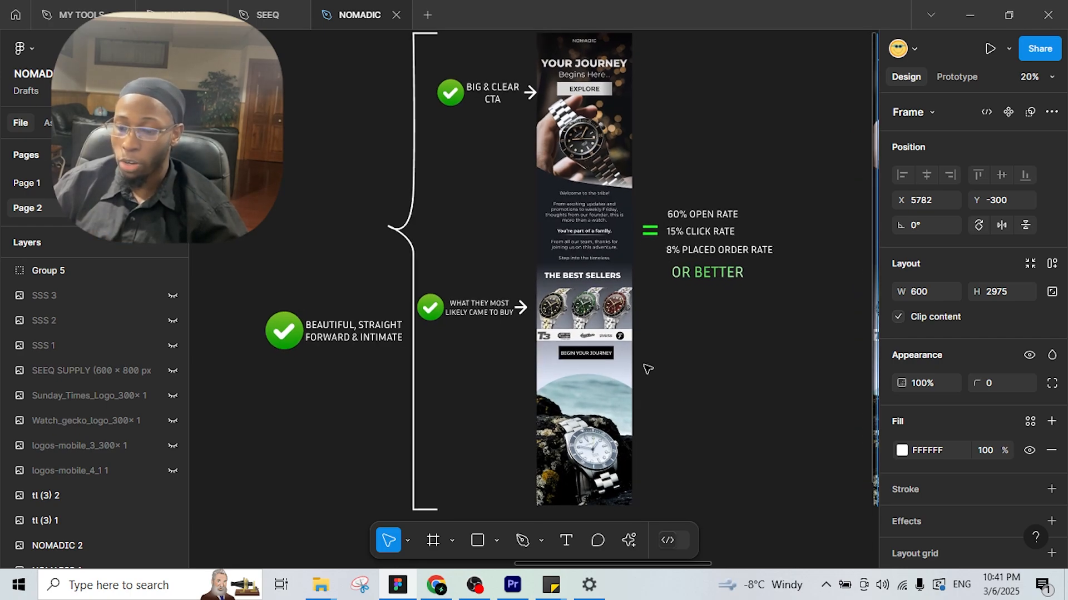
left_click_drag(651, 372, 495, 402)
Draw a new frame in empty canvas space and set its width to 600.
left_click(573, 372)
scroll(573, 372, "right", 8)
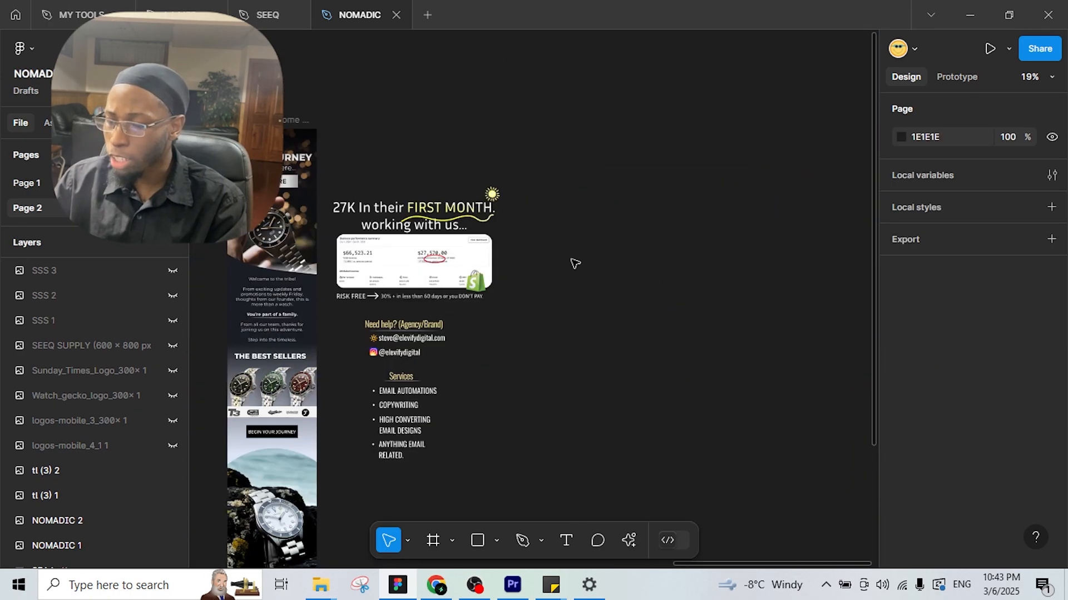
scroll(571, 367, "up", 1)
left_click_drag(571, 367, 600, 352)
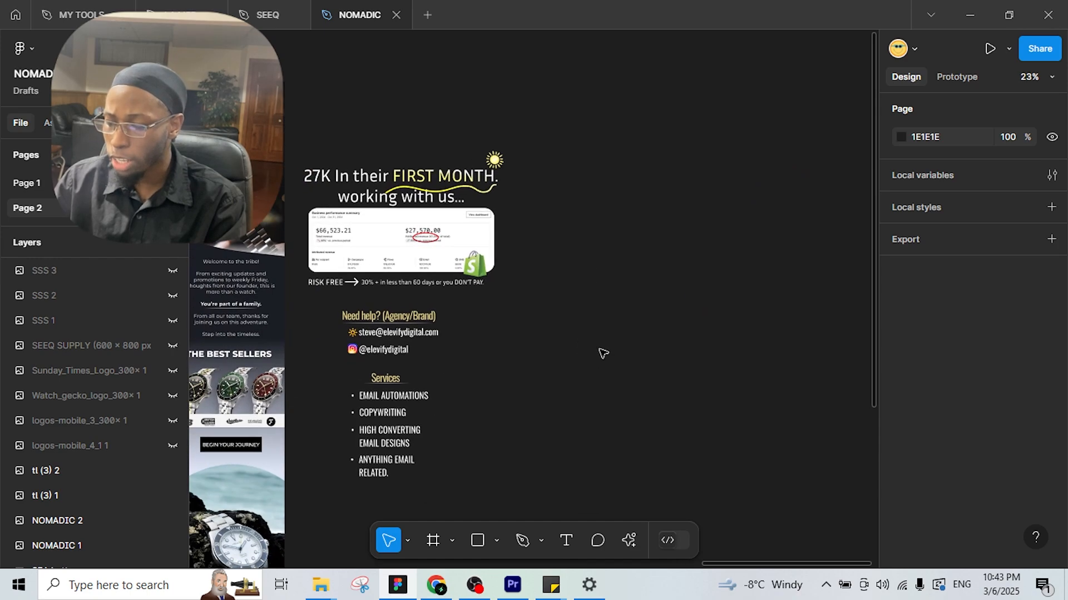
left_click(433, 541)
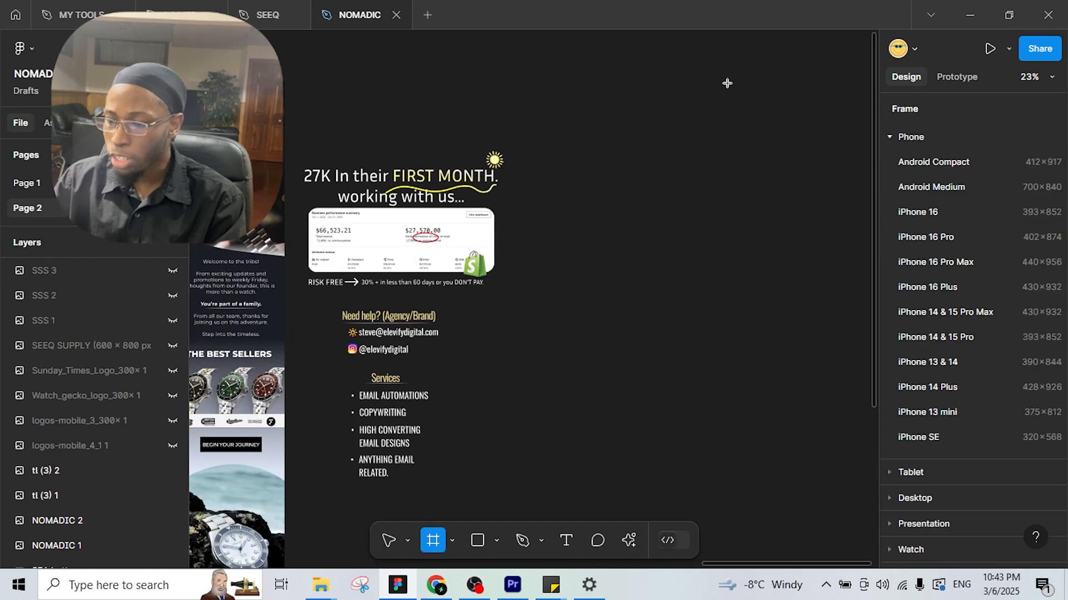
mouse_move(543, 81)
left_mouse_down()
mouse_move(684, 86)
mouse_move(666, 89)
left_mouse_up()
left_click(923, 293)
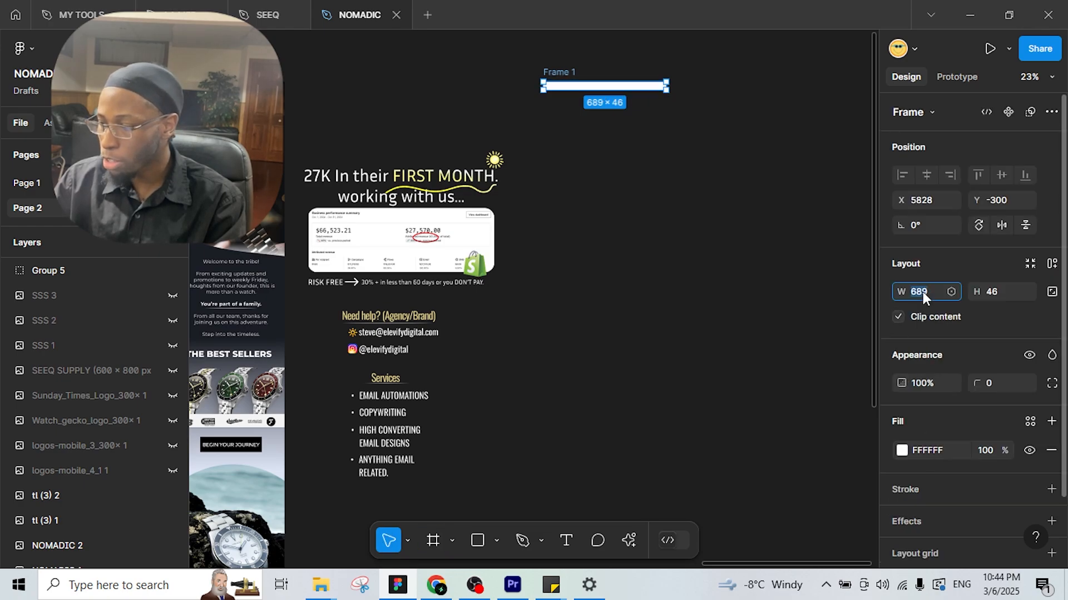
type("600")
key("Return")
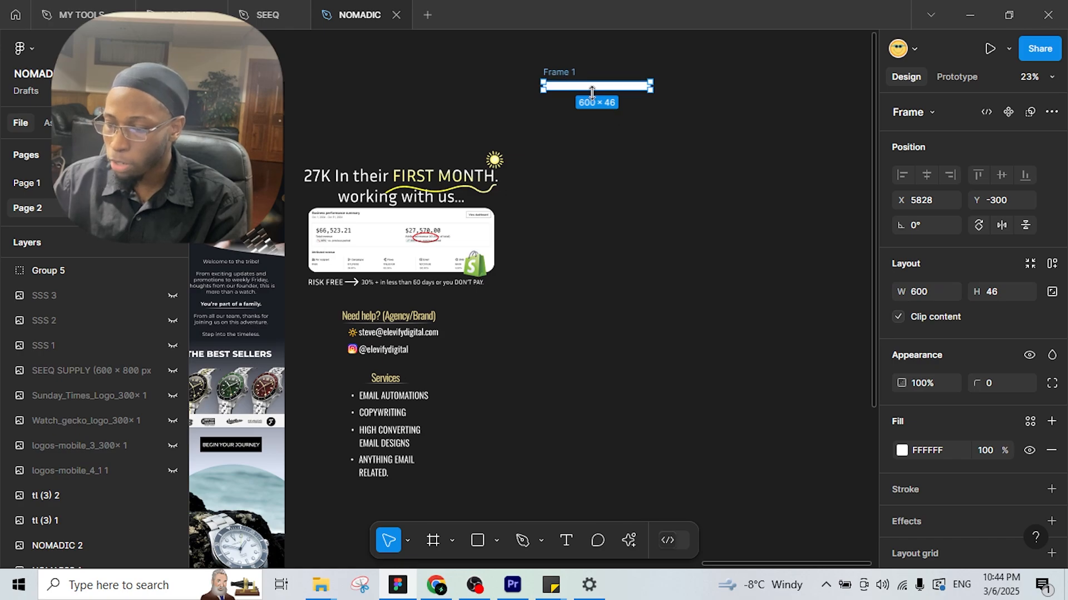
Stretch the new frame to 2975 tall and bring up the Nomadic watch product page.
left_click_drag(590, 90, 571, 521)
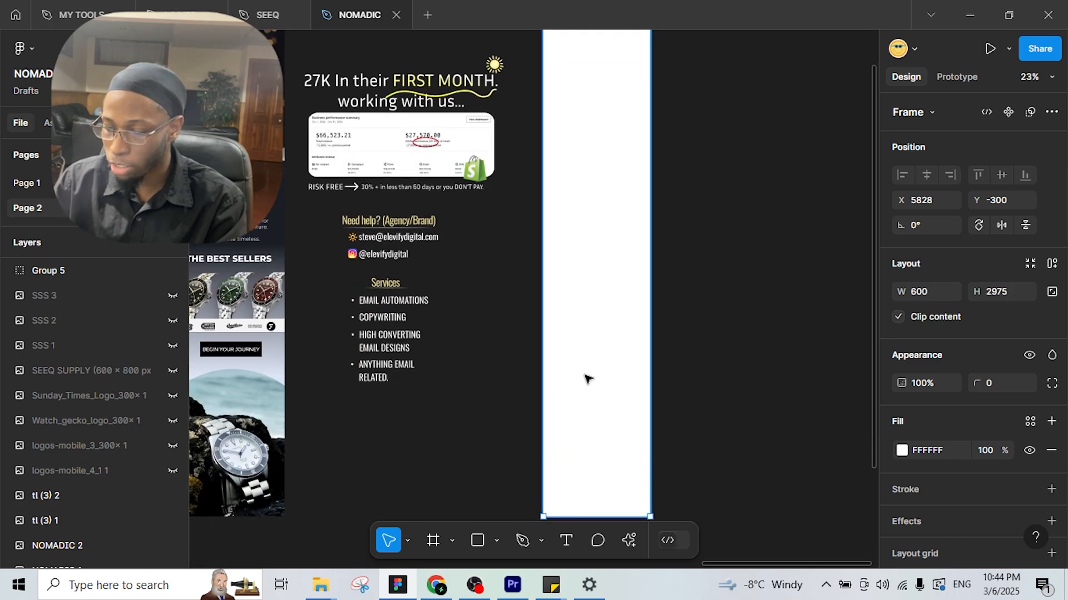
scroll(534, 301, "down", 3)
left_click_drag(552, 113, 551, 113)
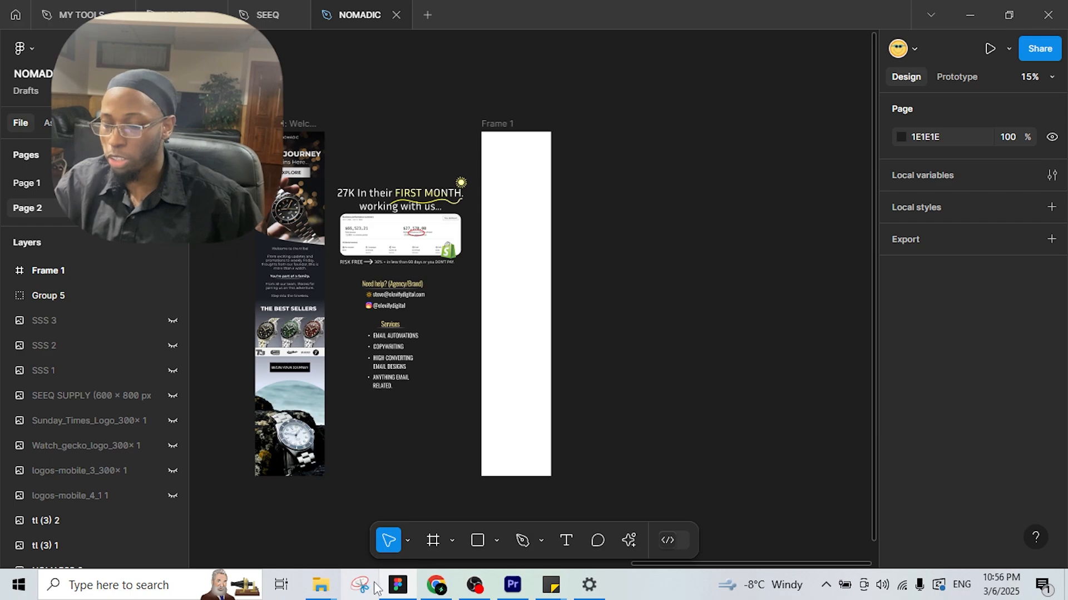
left_click(436, 585)
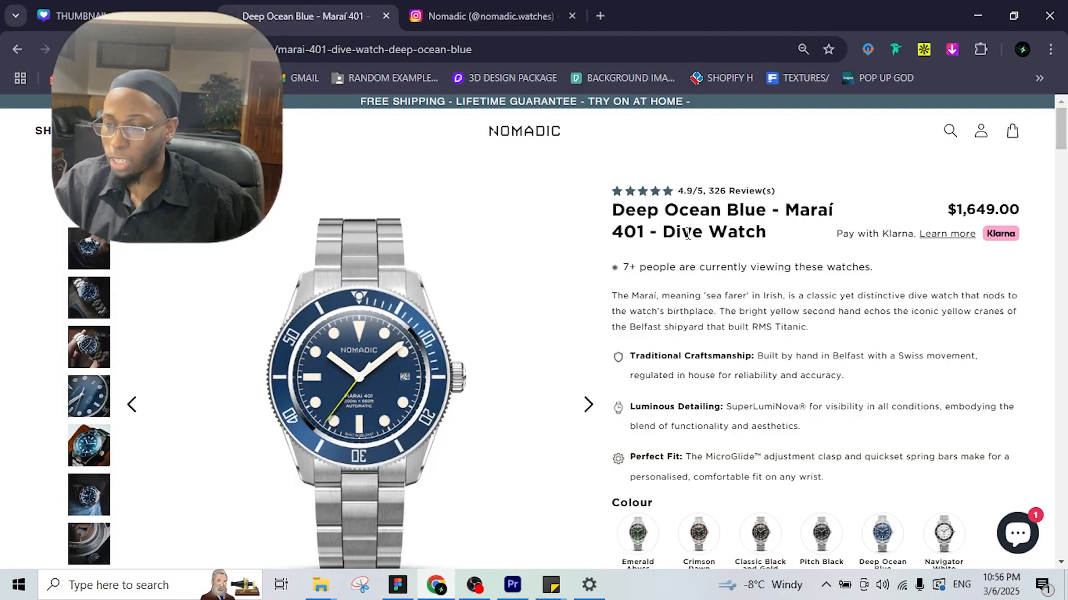
Browse the Deep Ocean Blue watch page and inspect the press logo image options.
scroll(712, 243, "down", 12)
scroll(688, 257, "up", 5)
scroll(688, 257, "up", 2)
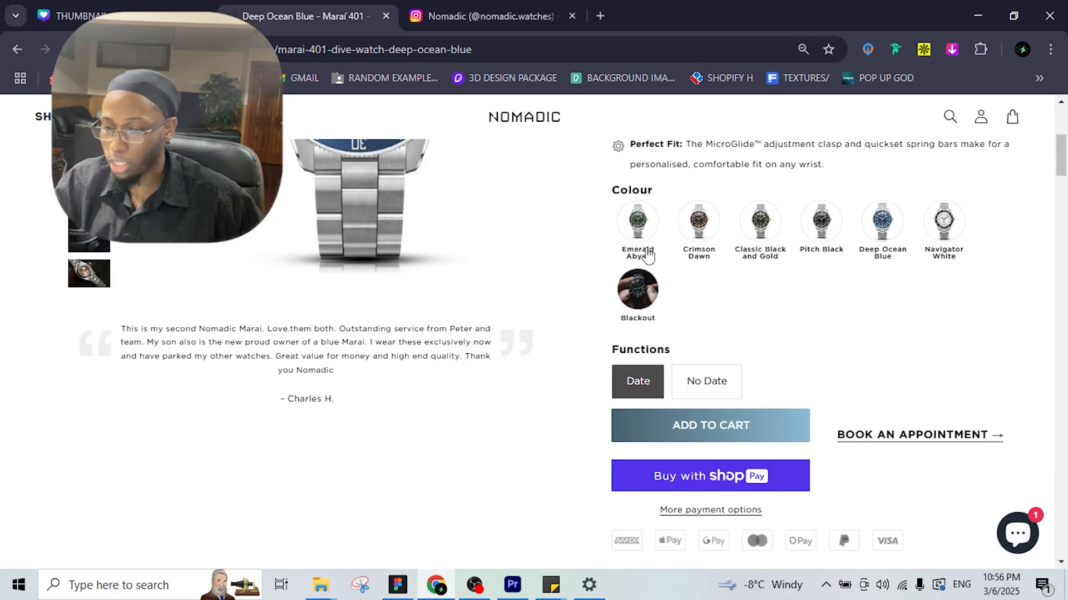
scroll(636, 234, "down", 8)
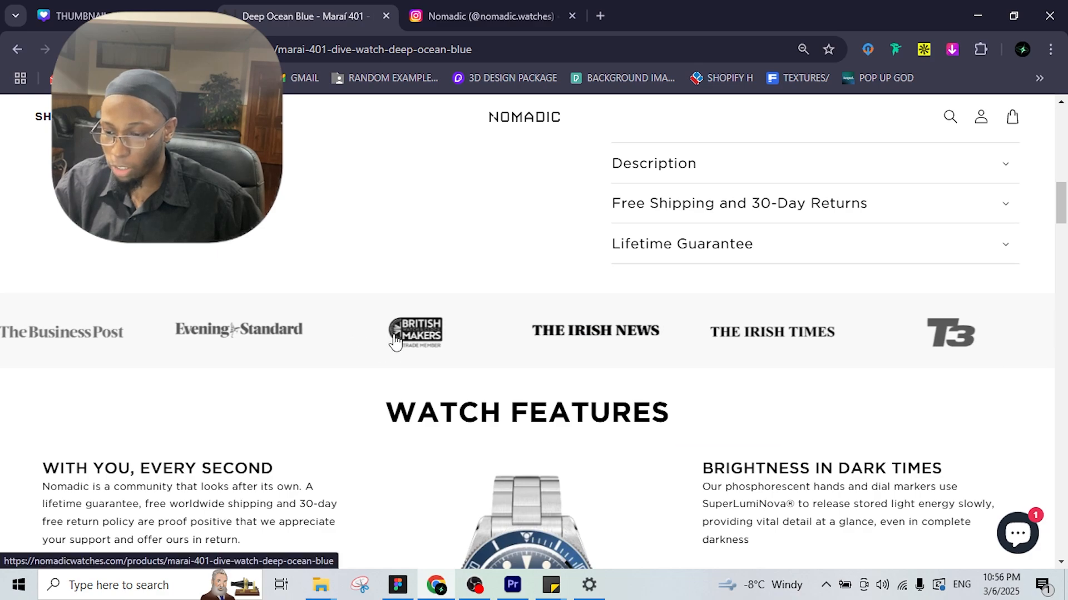
right_click(393, 342)
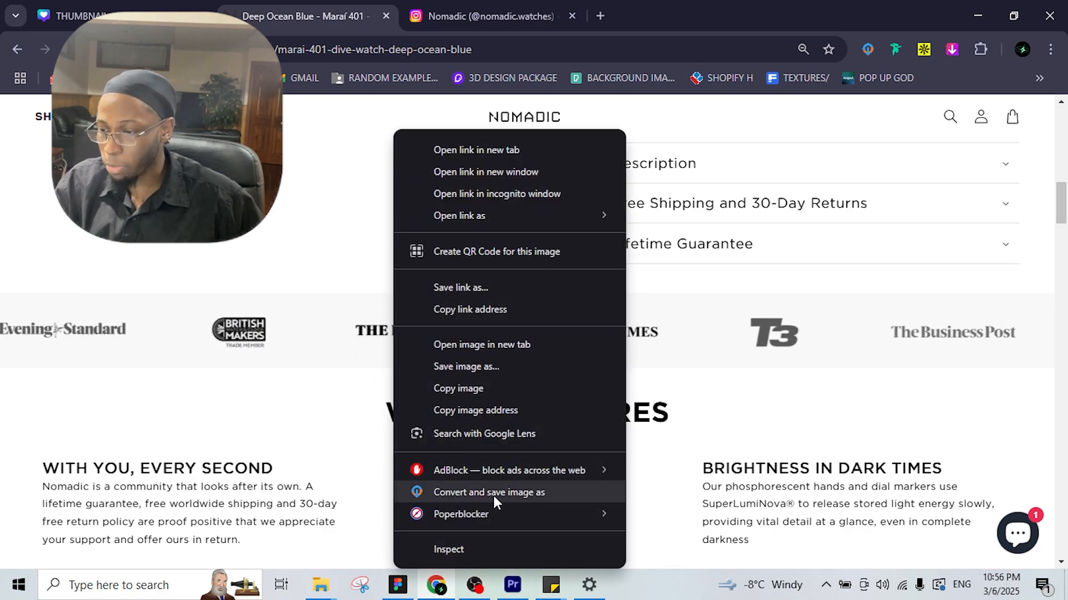
left_click(870, 49)
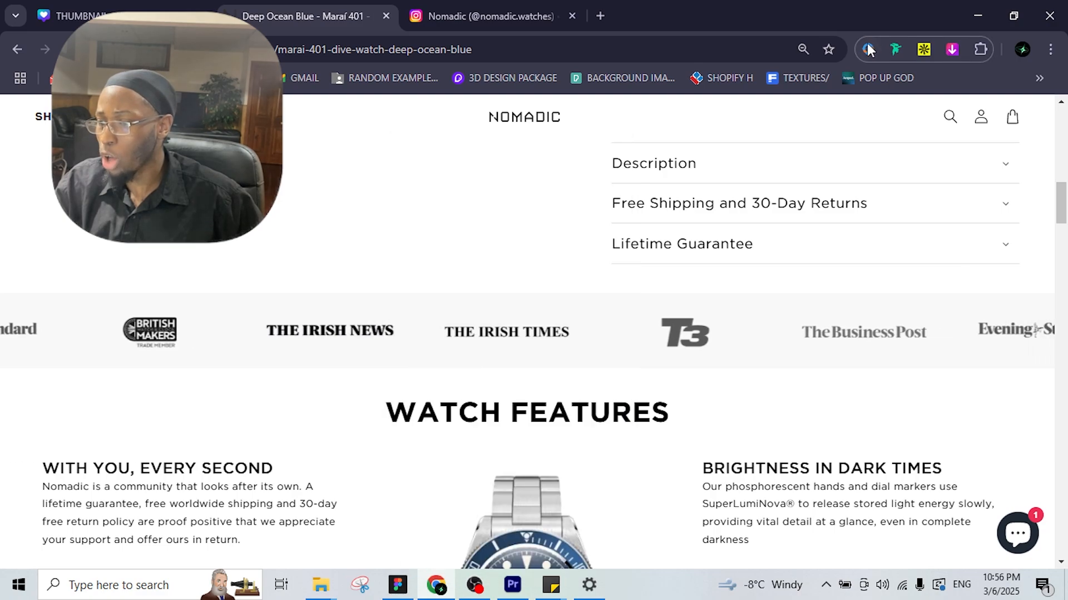
List all 247 page images with the Imageye extension, then go to Nomadic's Instagram profile.
scroll(465, 235, "up", 15)
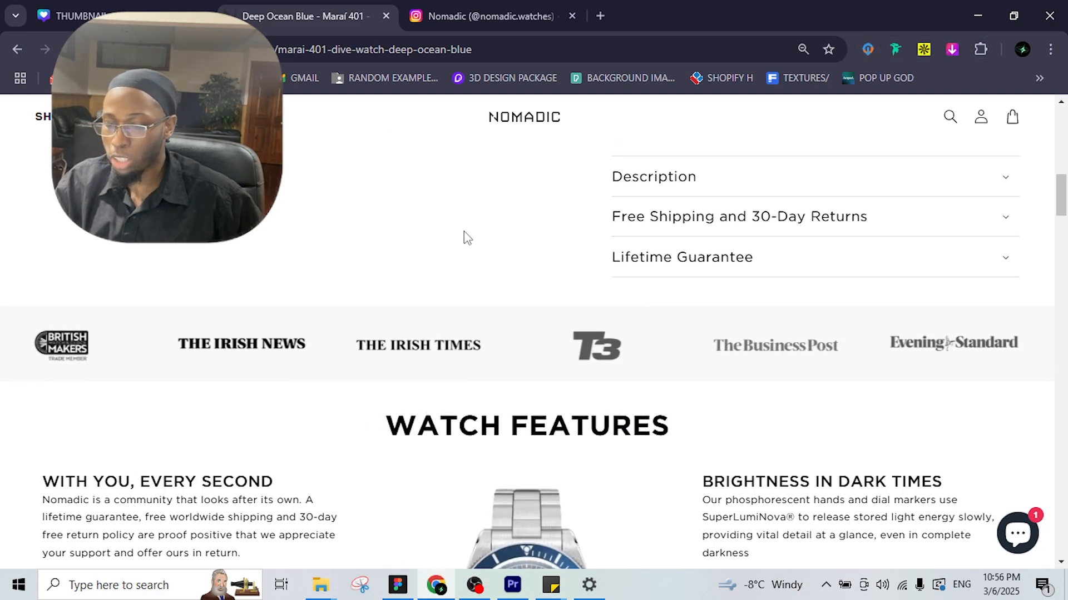
scroll(584, 258, "up", 3)
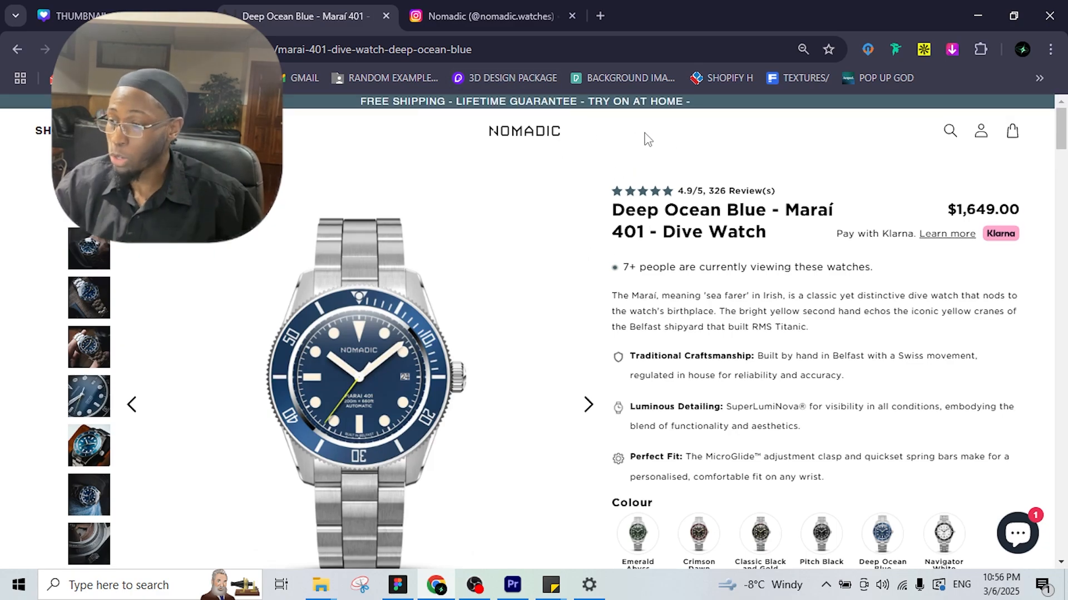
left_click(952, 49)
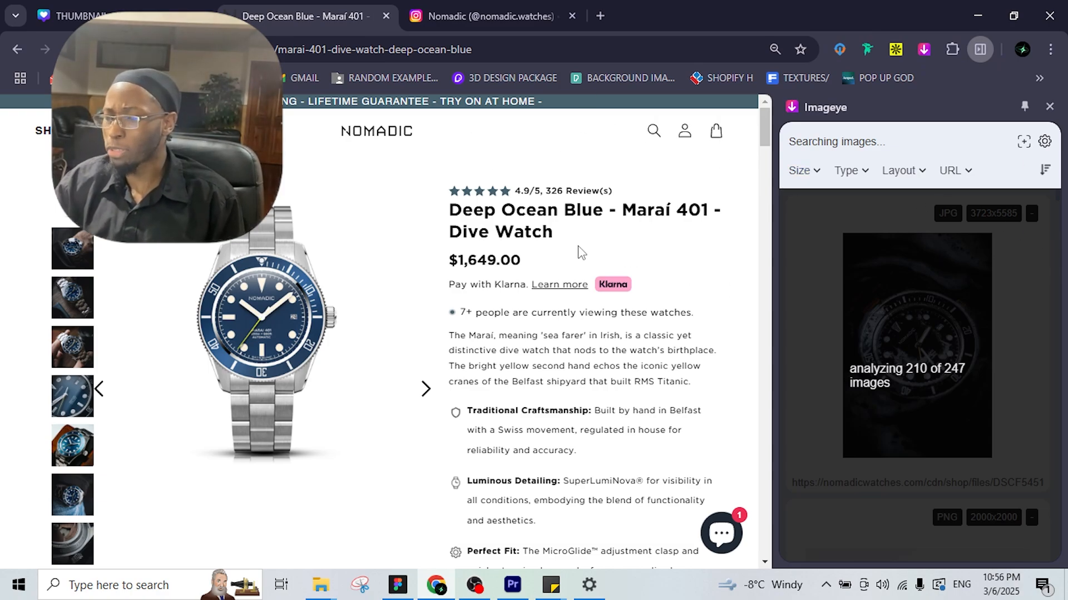
left_click(519, 8)
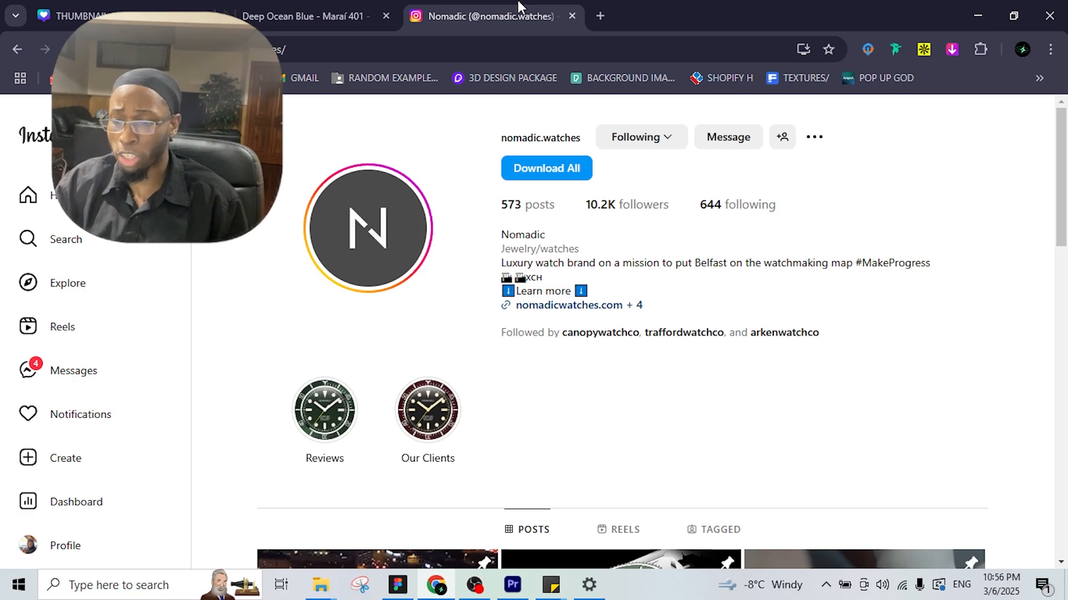
Scroll through Nomadic's Instagram watch photo grid, then pan the Figma canvas to the frames.
scroll(702, 171, "down", 5)
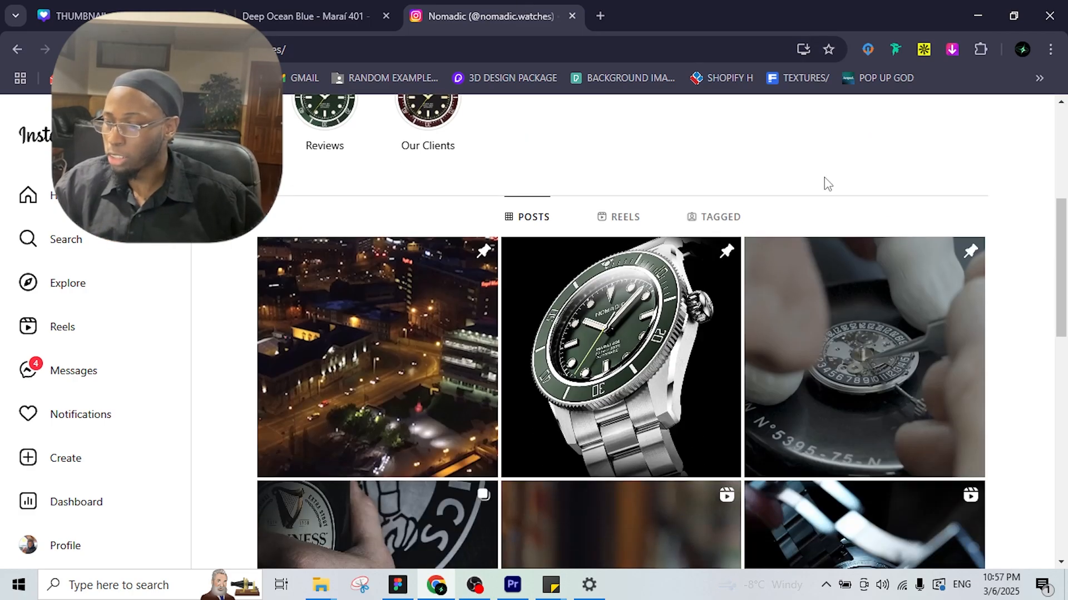
scroll(827, 184, "down", 3)
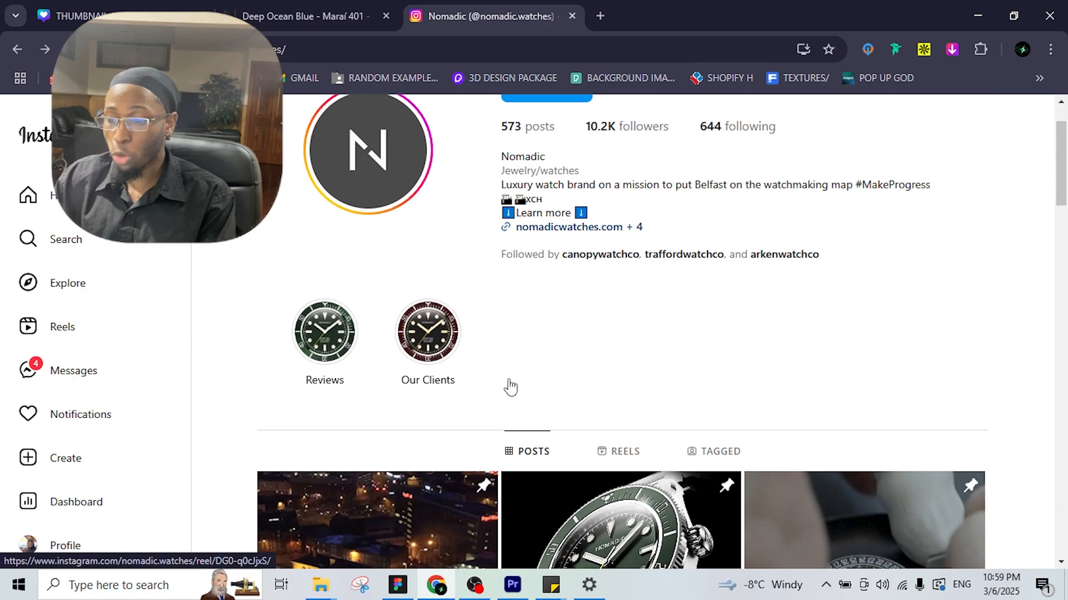
scroll(507, 386, "down", 5)
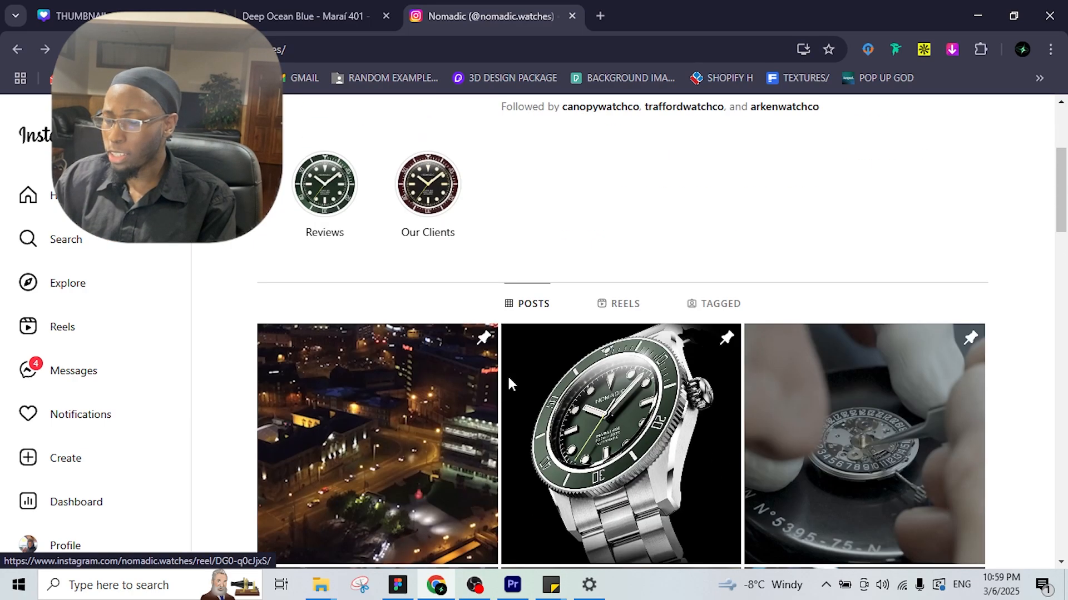
left_click(980, 49)
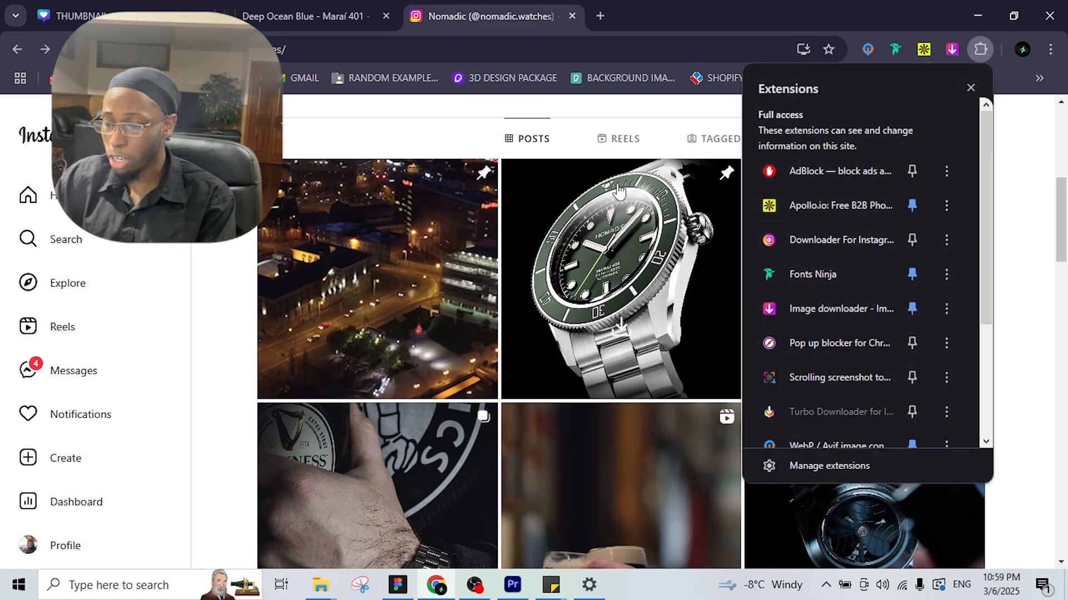
left_click(397, 141)
scroll(561, 235, "down", 6)
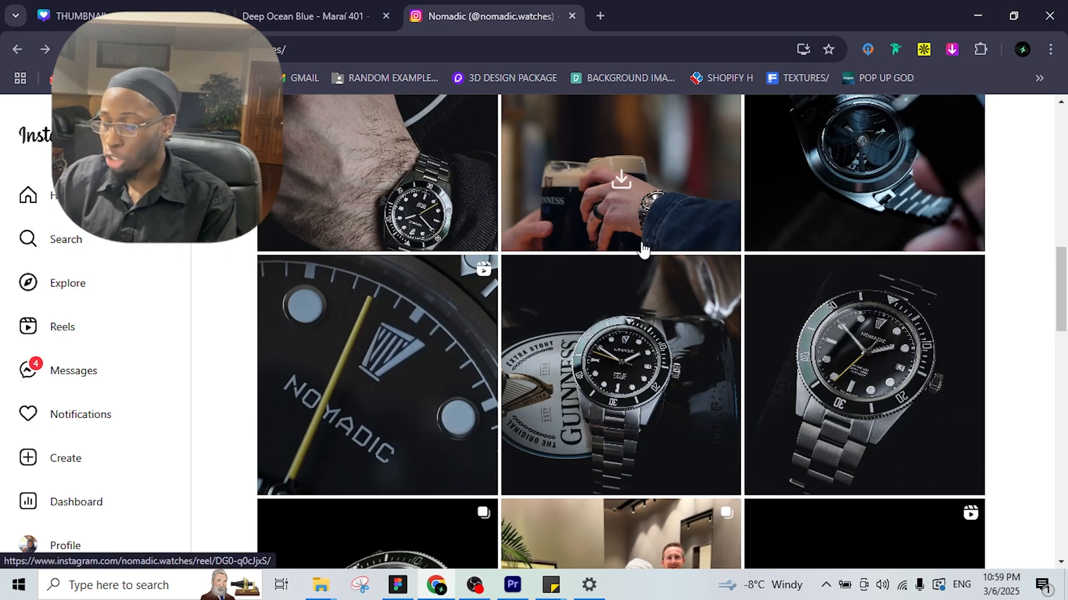
scroll(643, 250, "down", 4)
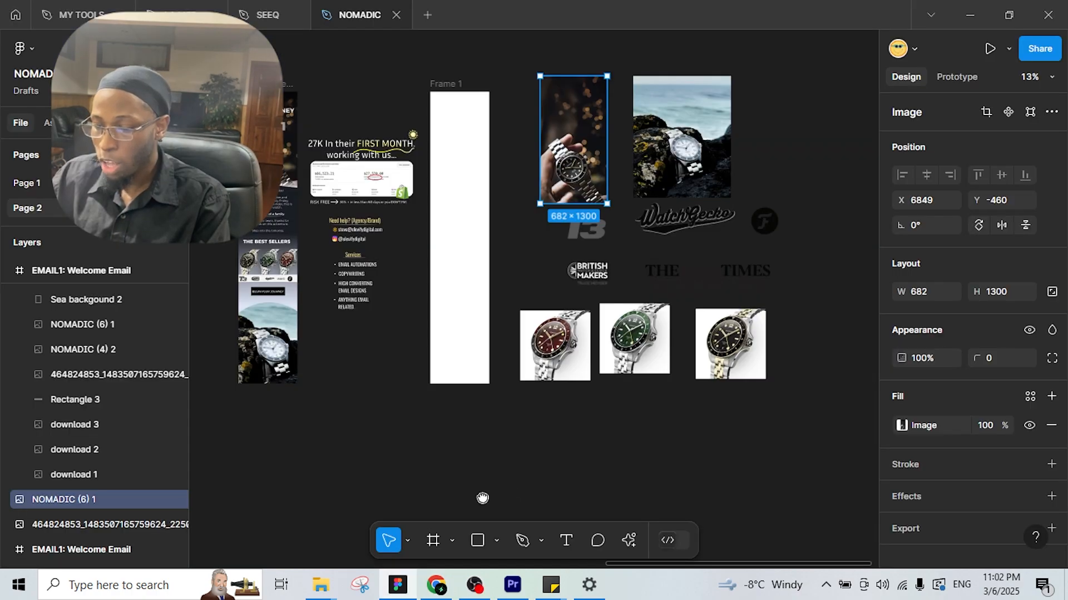
left_click_drag(482, 498, 459, 516)
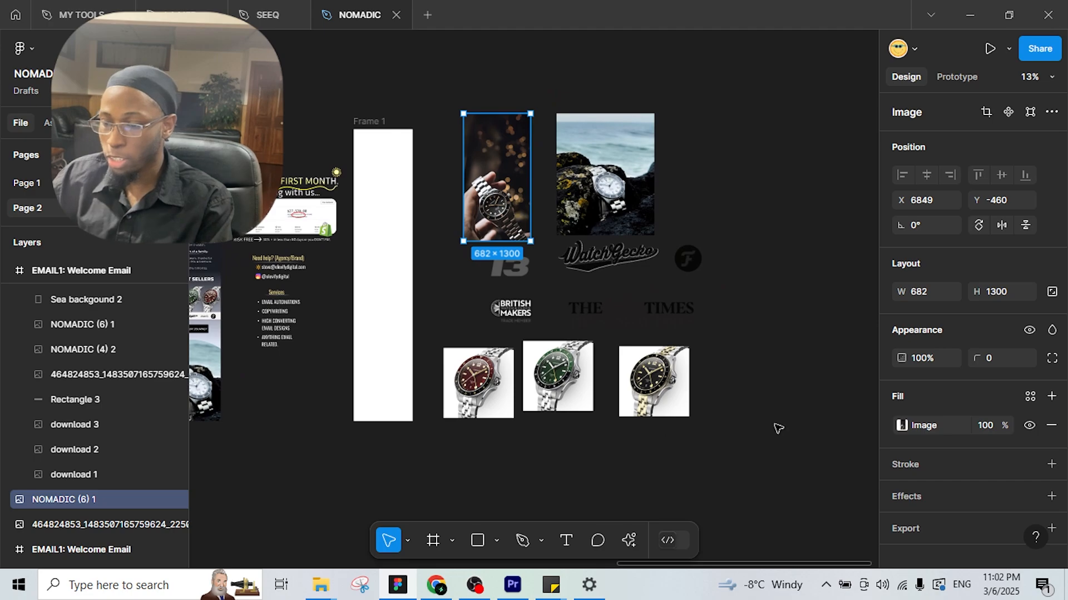
Pan around the canvas to view all email frames and the imported watch images.
scroll(602, 357, "up", 3, "ctrl")
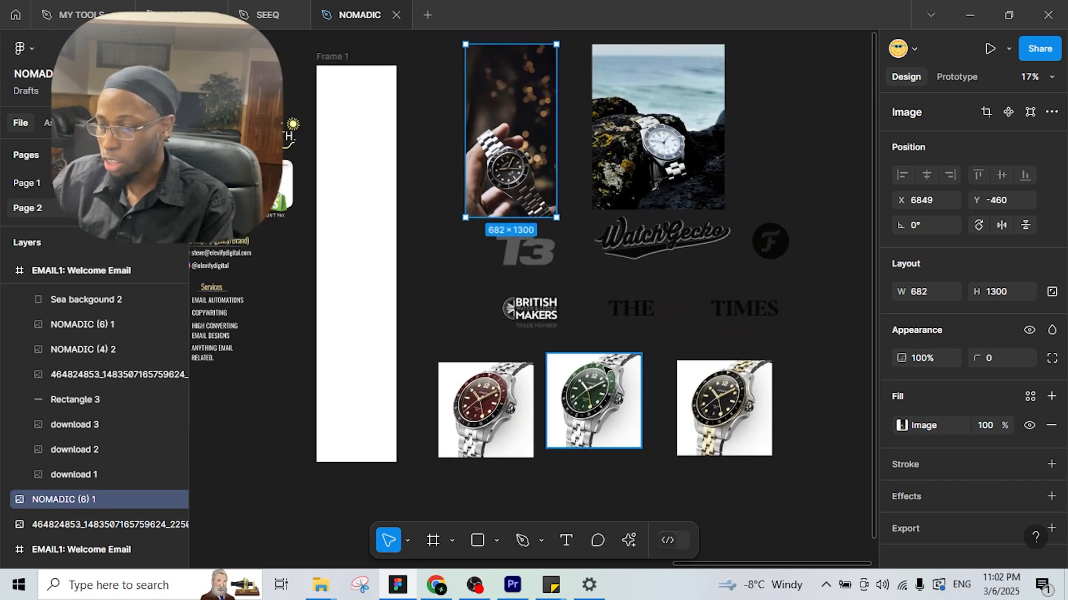
left_click_drag(626, 369, 740, 355)
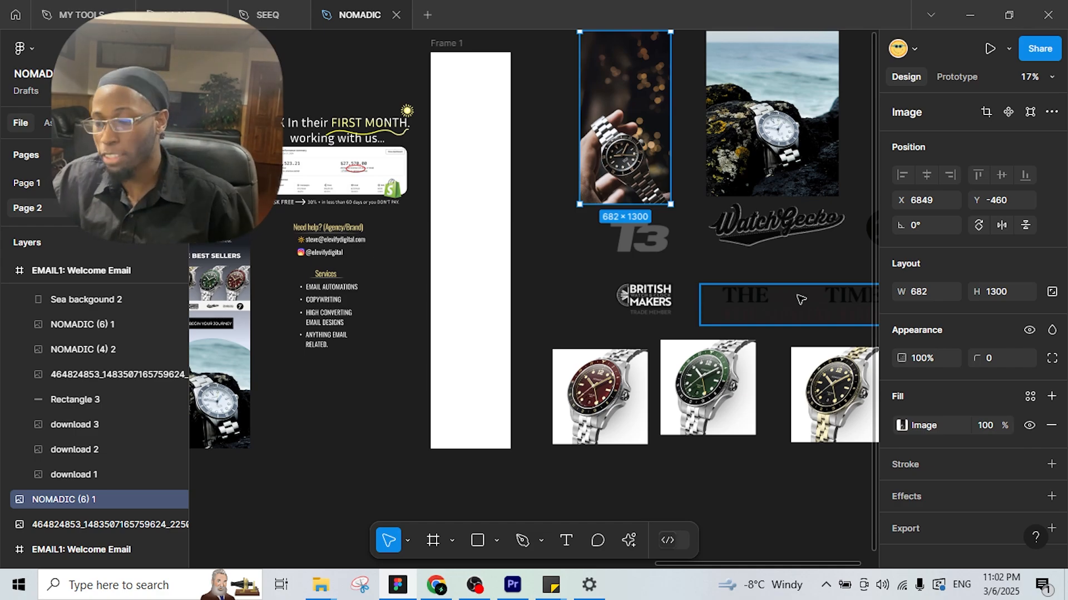
scroll(572, 370, "left", 5)
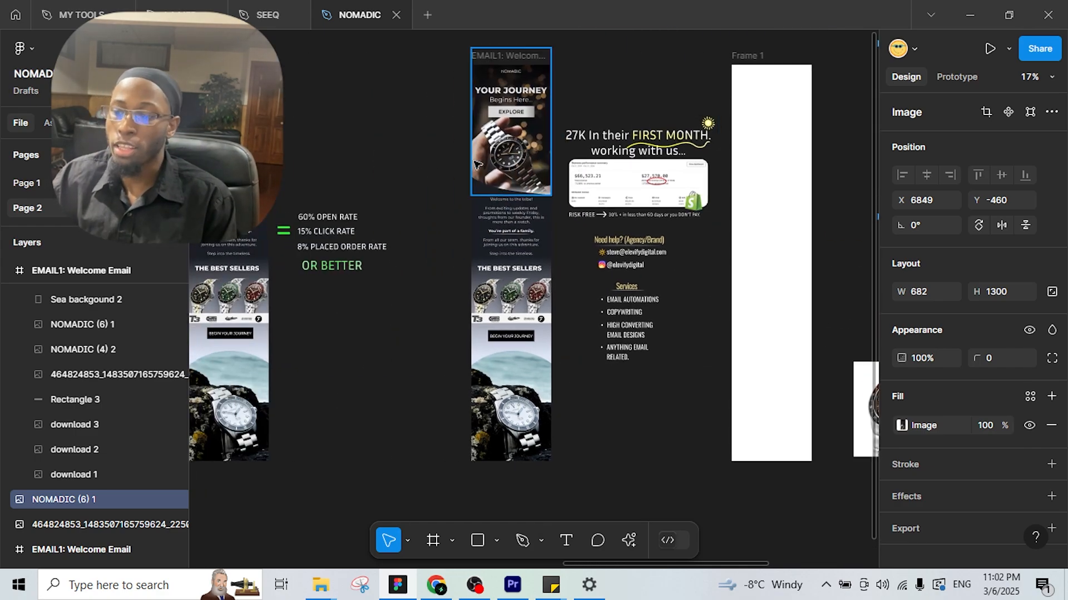
scroll(476, 163, "up", 5, "ctrl")
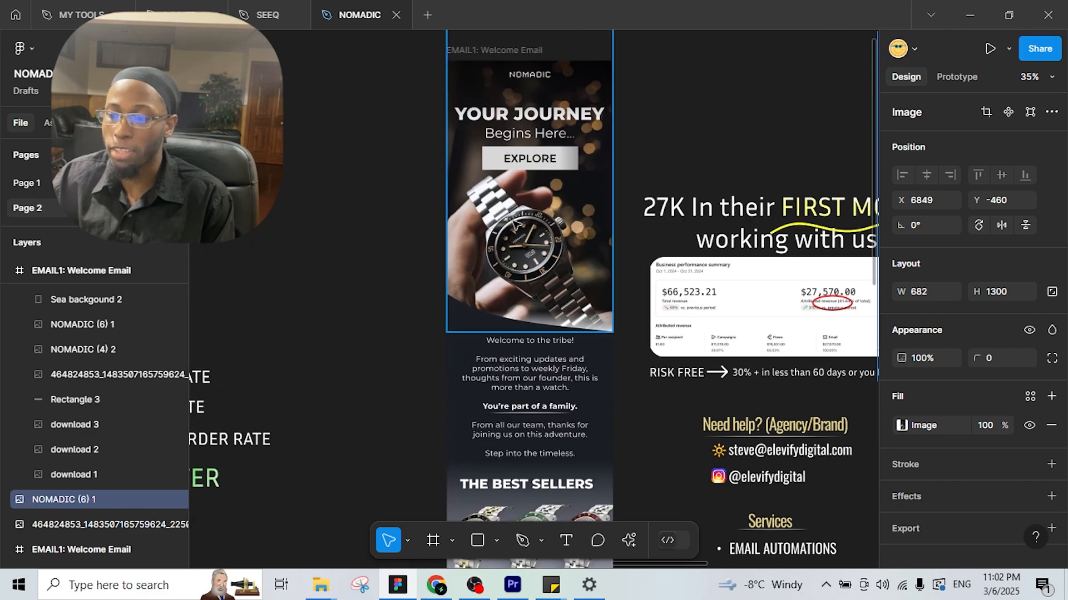
scroll(516, 224, "down", 10)
scroll(466, 236, "right", 2)
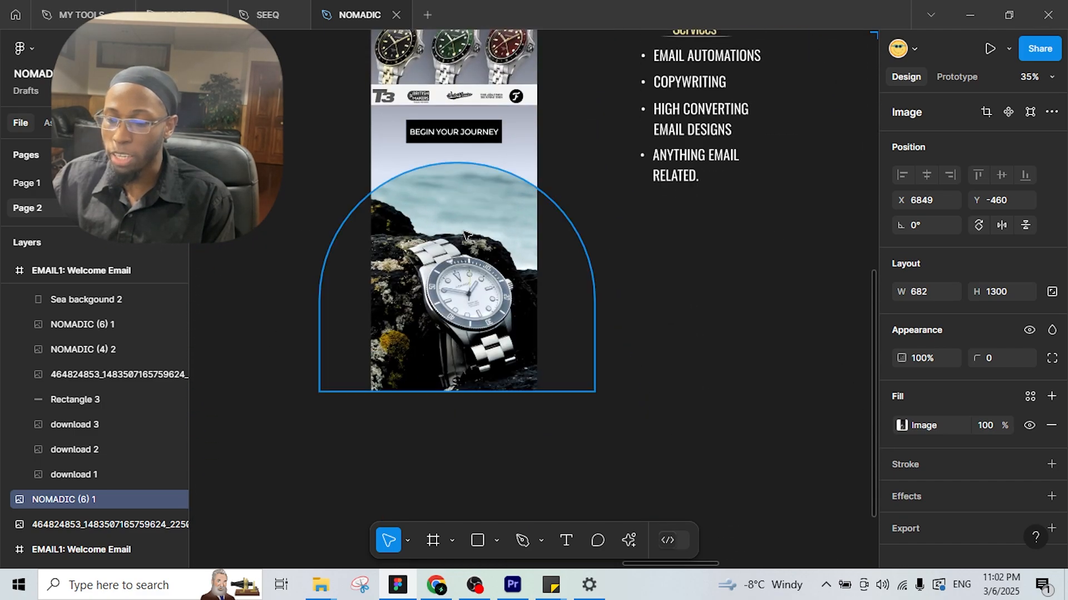
scroll(465, 234, "up", 1)
scroll(511, 300, "right", 1)
scroll(580, 348, "down", 4, "ctrl")
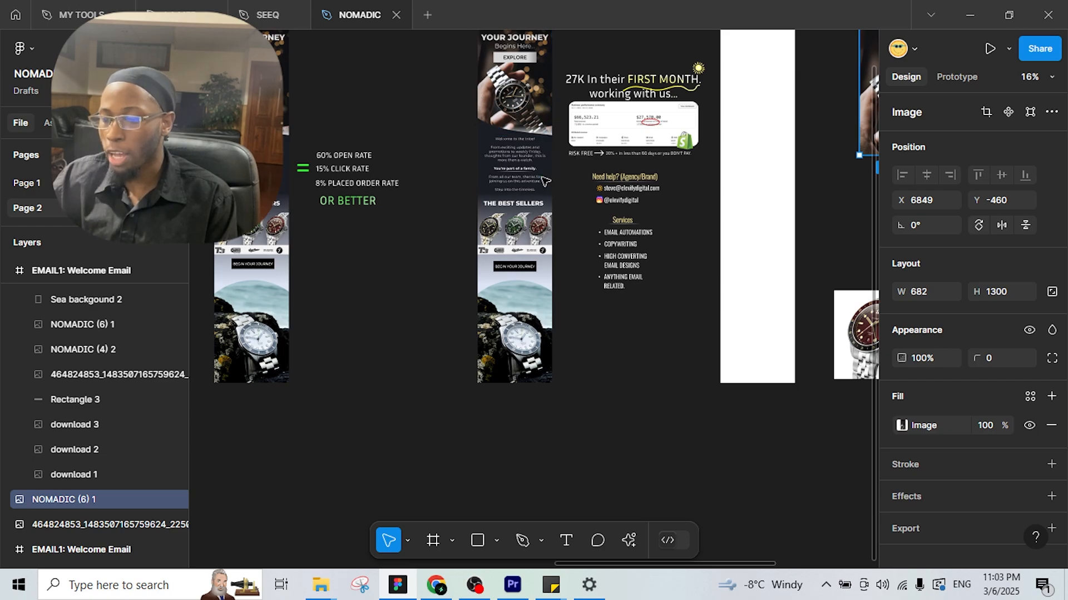
scroll(548, 199, "down", 1)
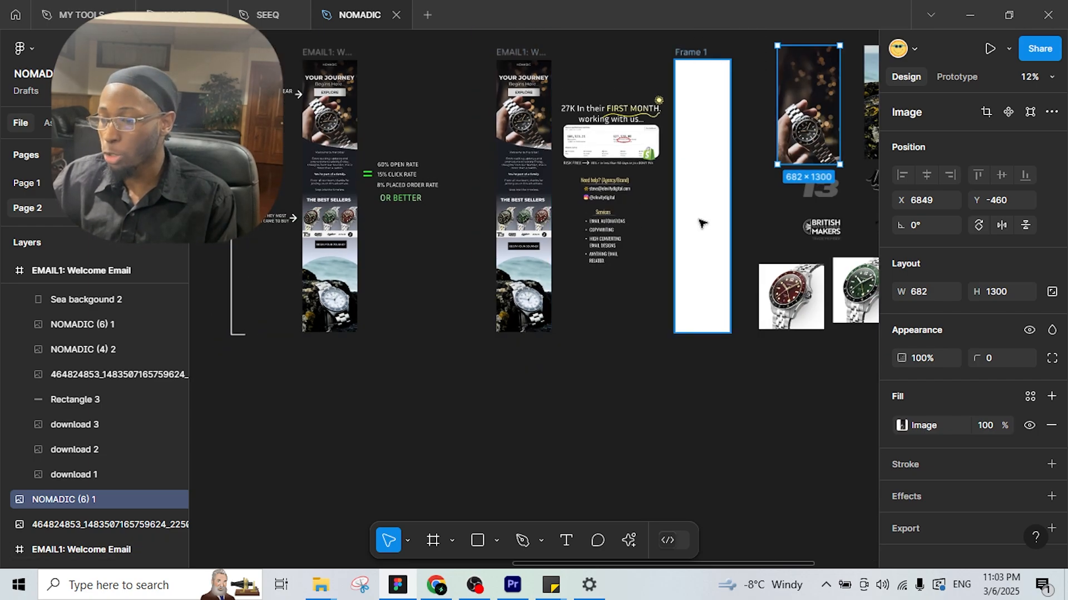
left_click_drag(704, 225, 557, 272)
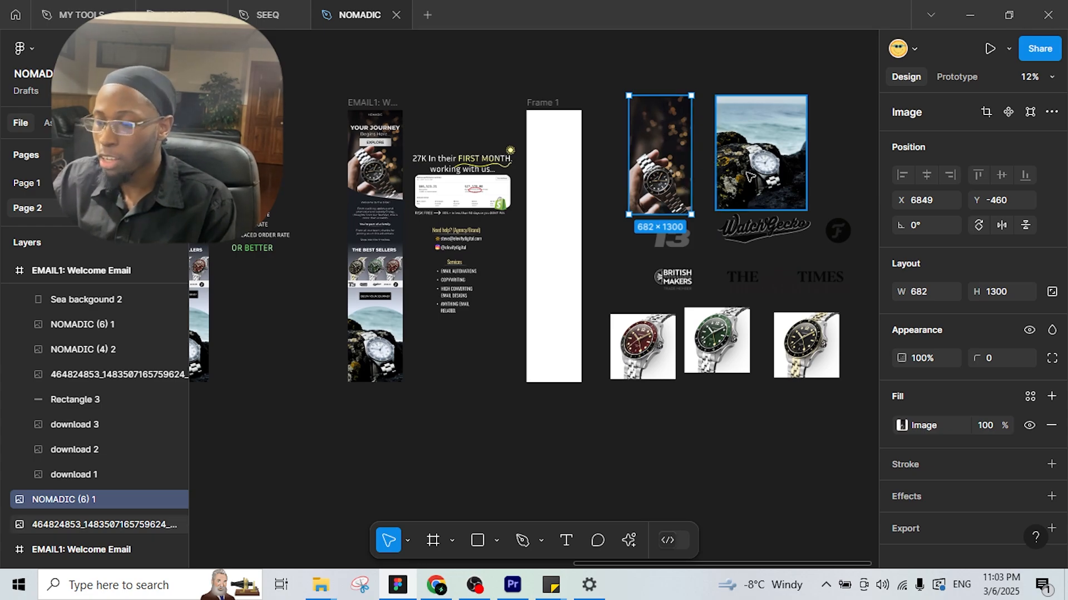
scroll(707, 187, "up", 3)
Move the hand-held watch photo onto the top of Frame 1 and switch to Canva.
left_click_drag(508, 169, 577, 198)
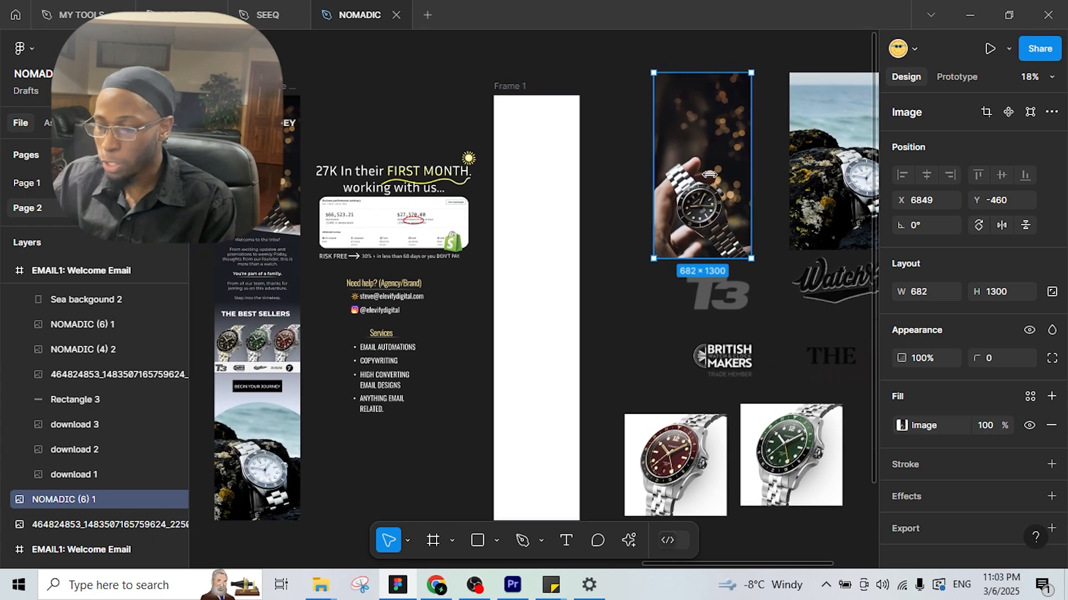
left_click_drag(669, 140, 537, 170)
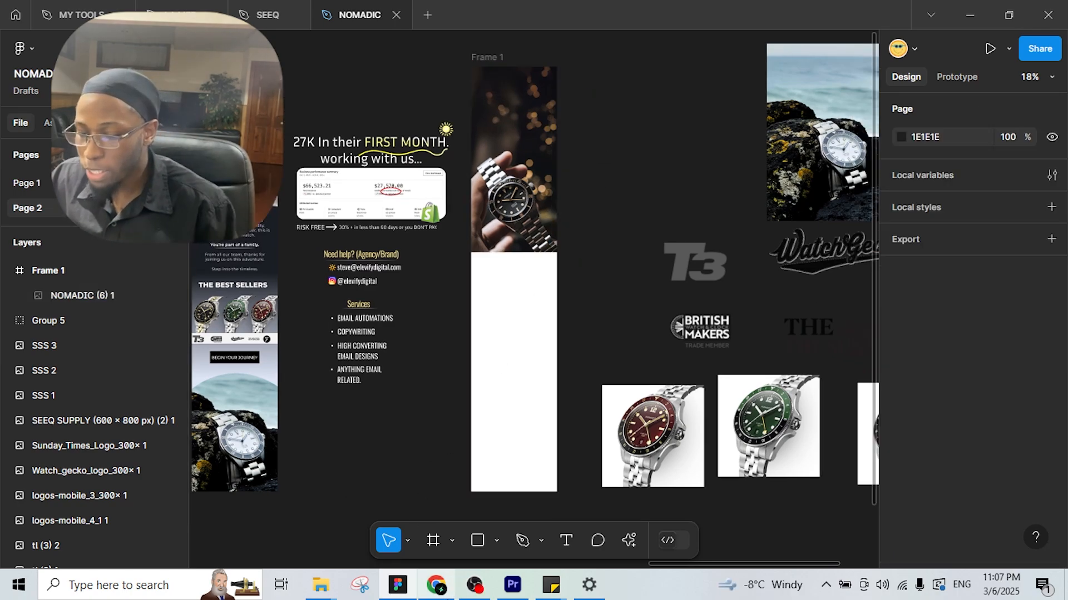
left_click(437, 585)
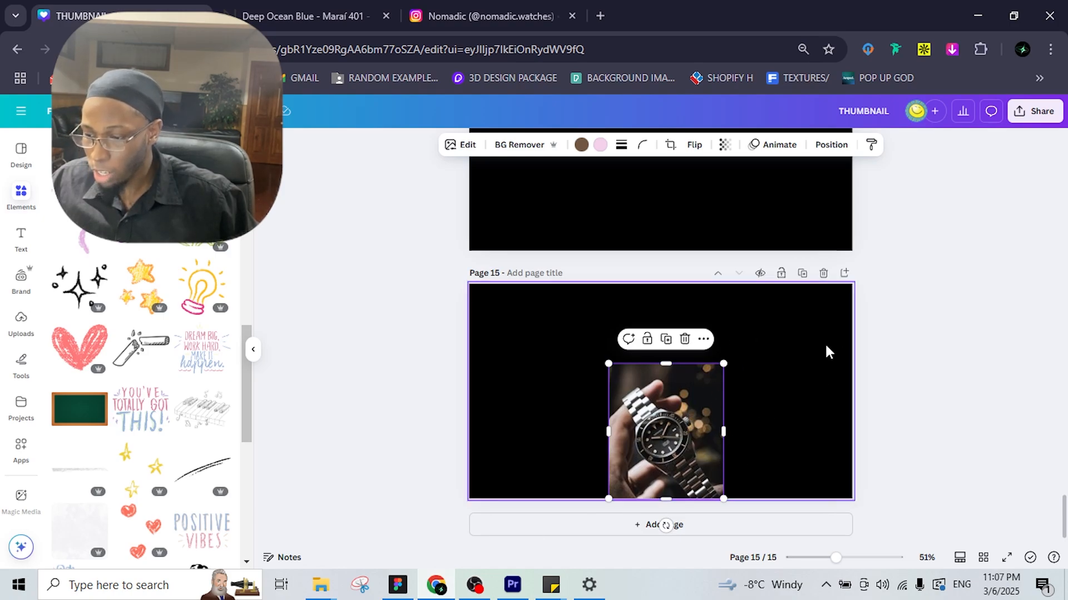
Magic Expand the watch photo upward to the page top and generate results.
left_click(643, 325)
left_click(653, 408)
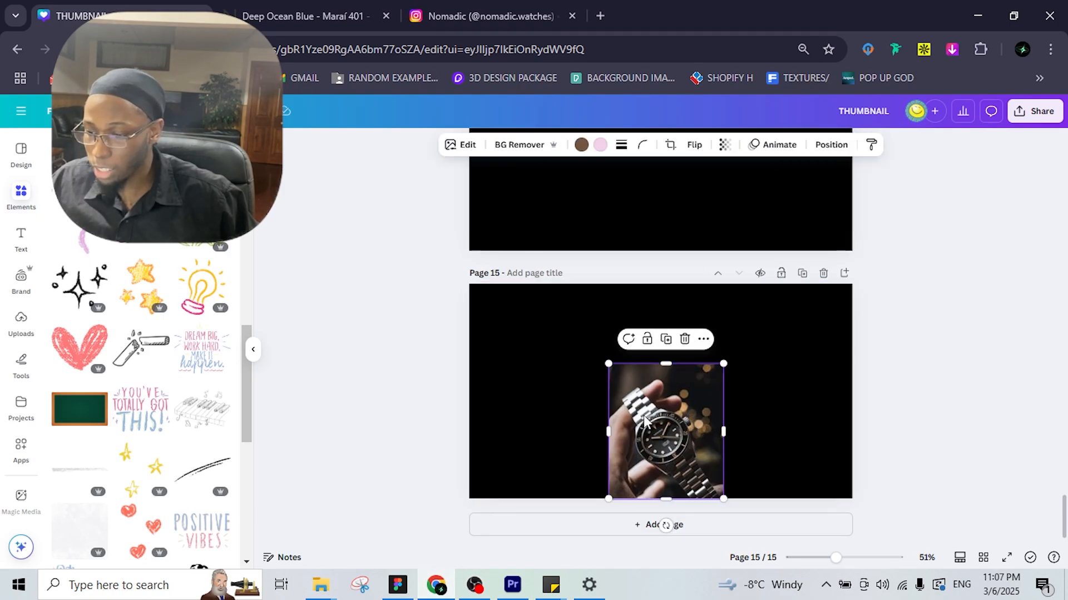
left_click(457, 147)
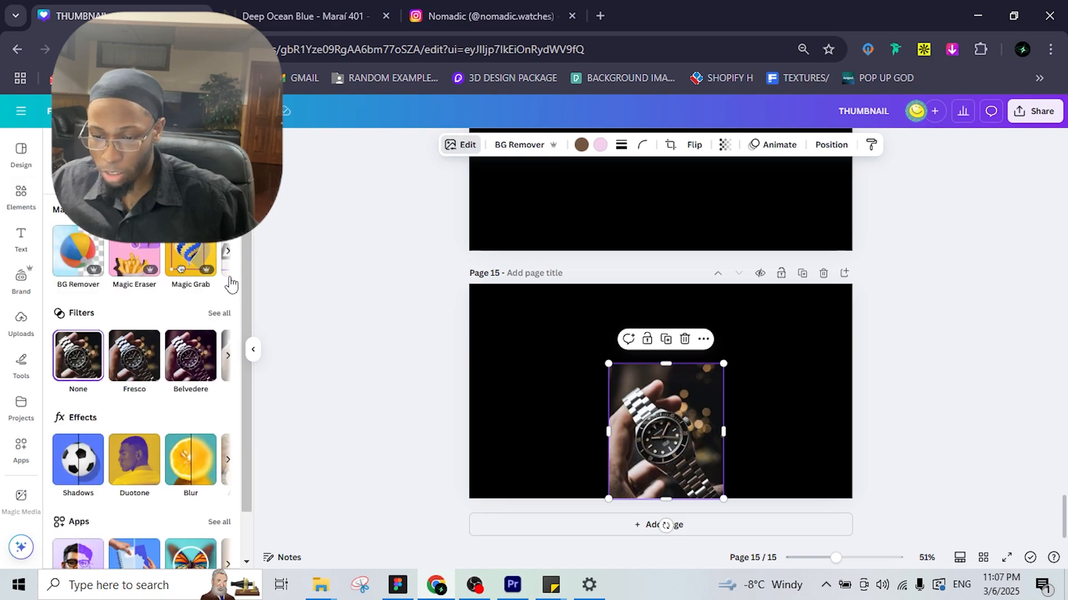
left_click(229, 254)
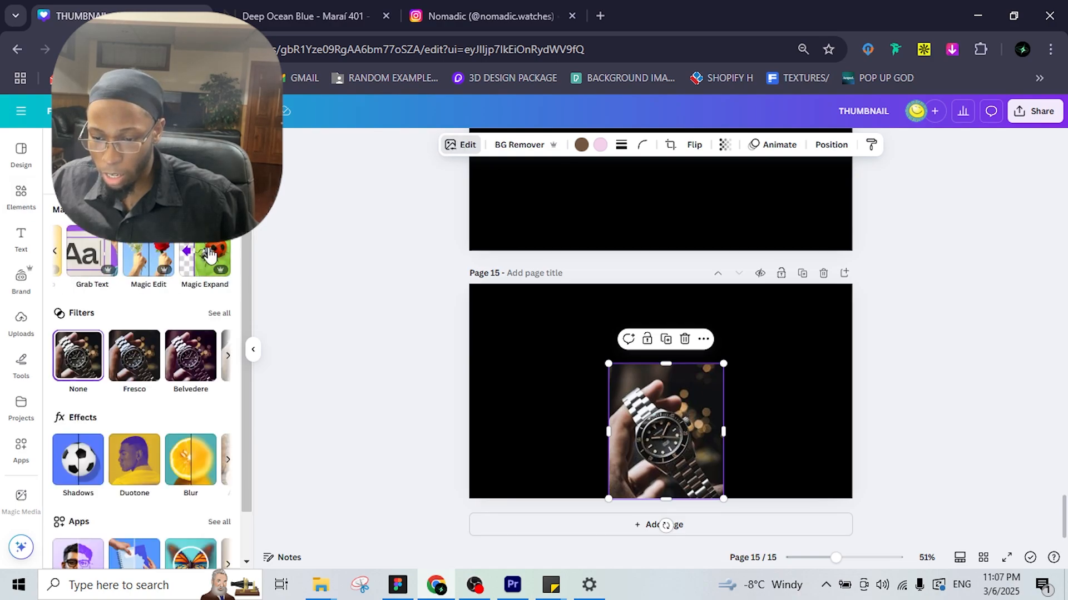
left_click(209, 256)
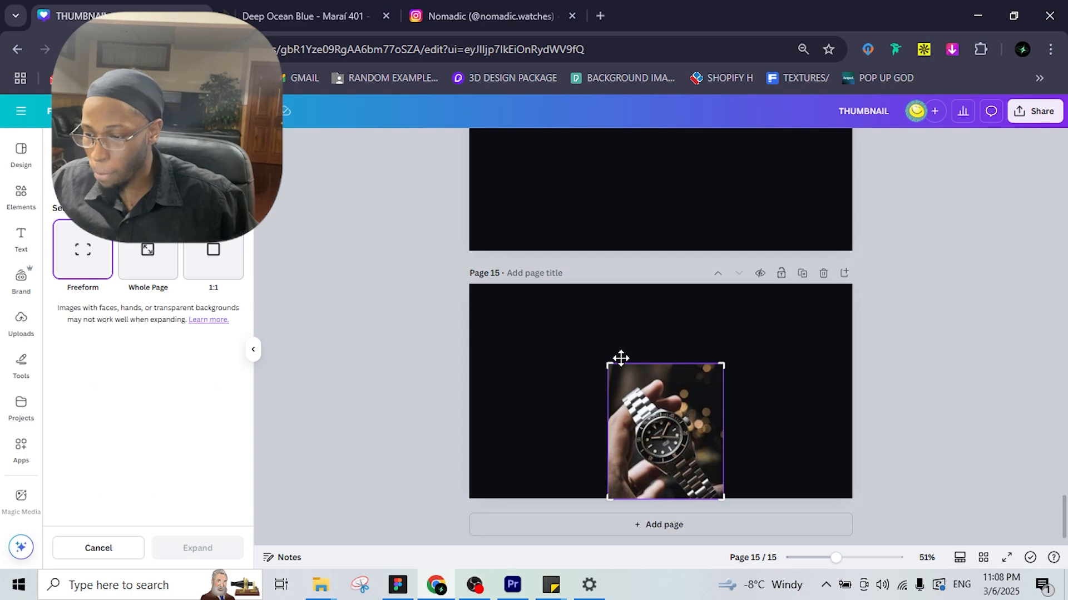
left_click_drag(608, 360, 608, 283)
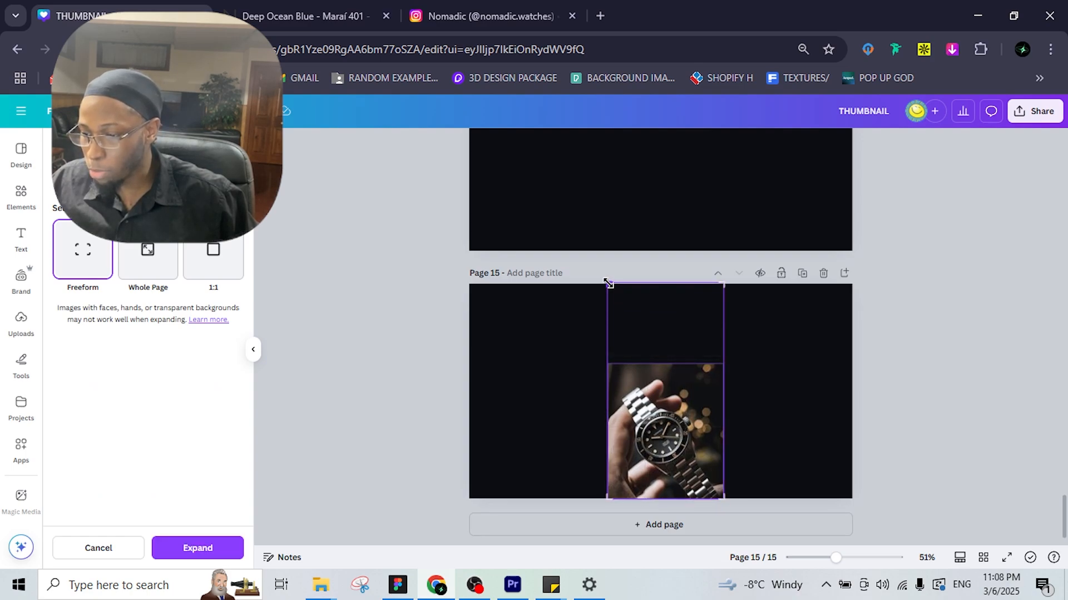
left_click(198, 549)
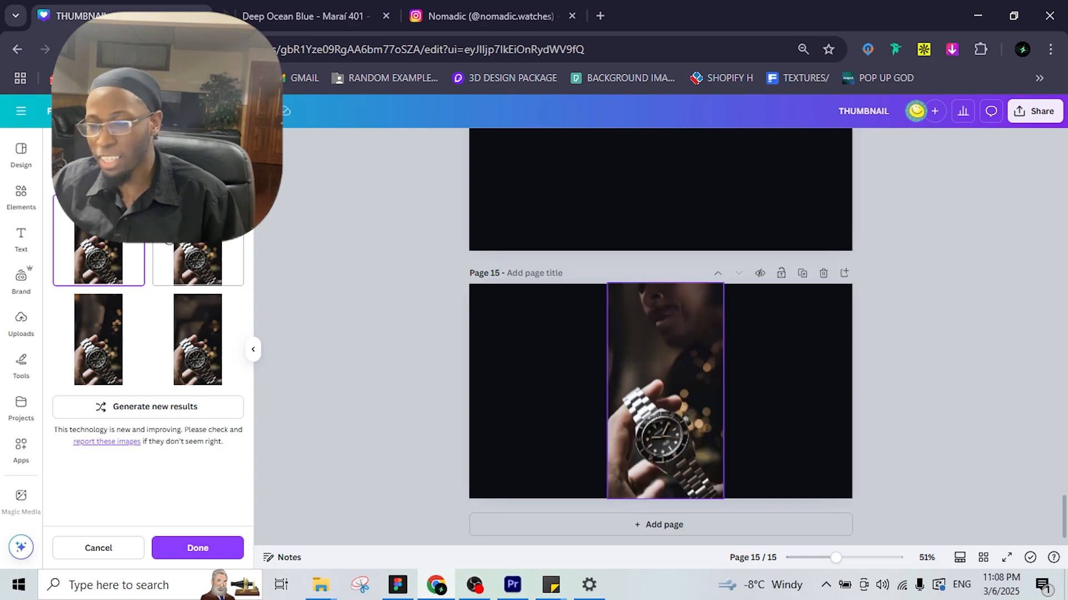
Compare the four generated versions, pick the bottom-left one, and return to Figma.
left_click(194, 258)
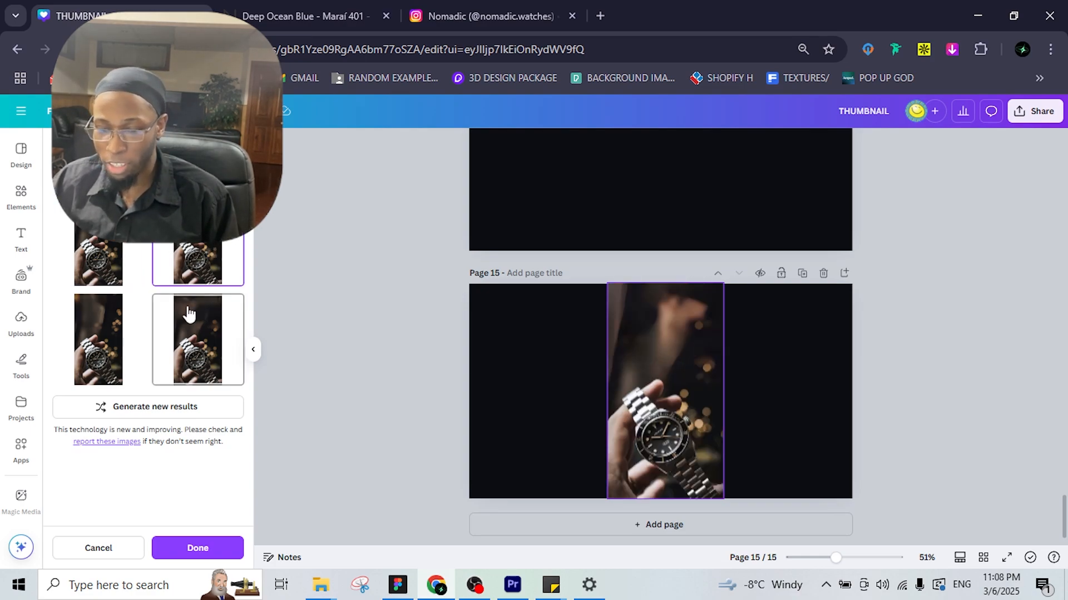
left_click(189, 311)
left_click(107, 331)
left_click(102, 240)
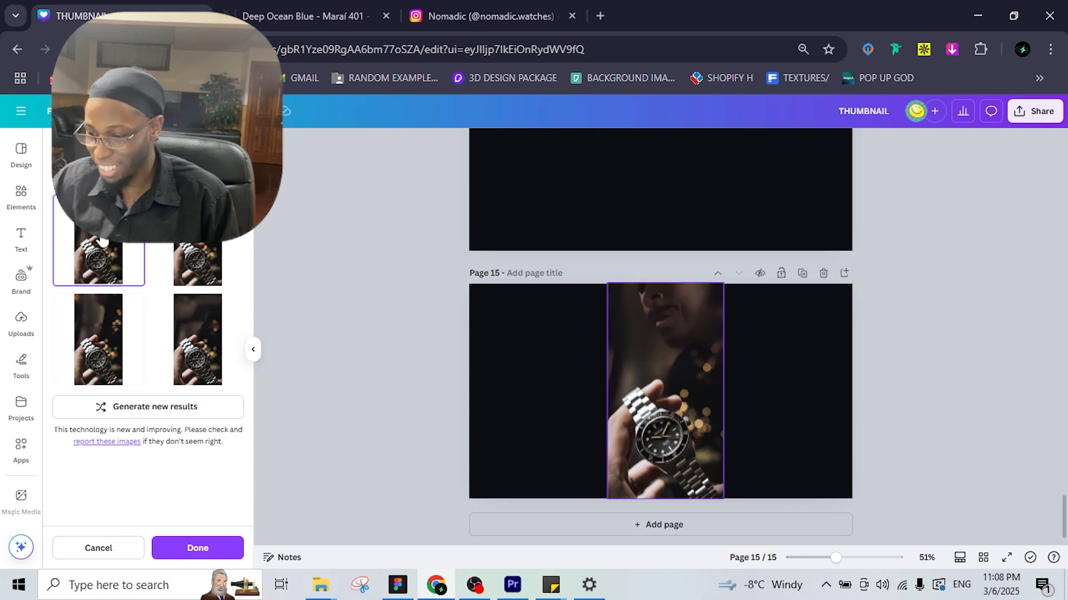
left_click(98, 336)
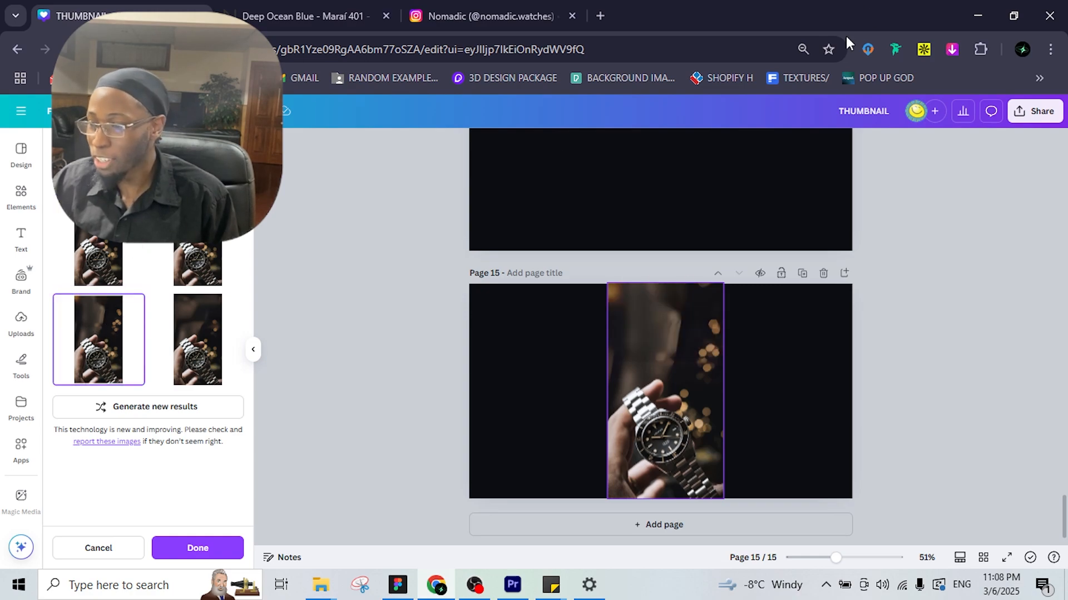
left_click(979, 18)
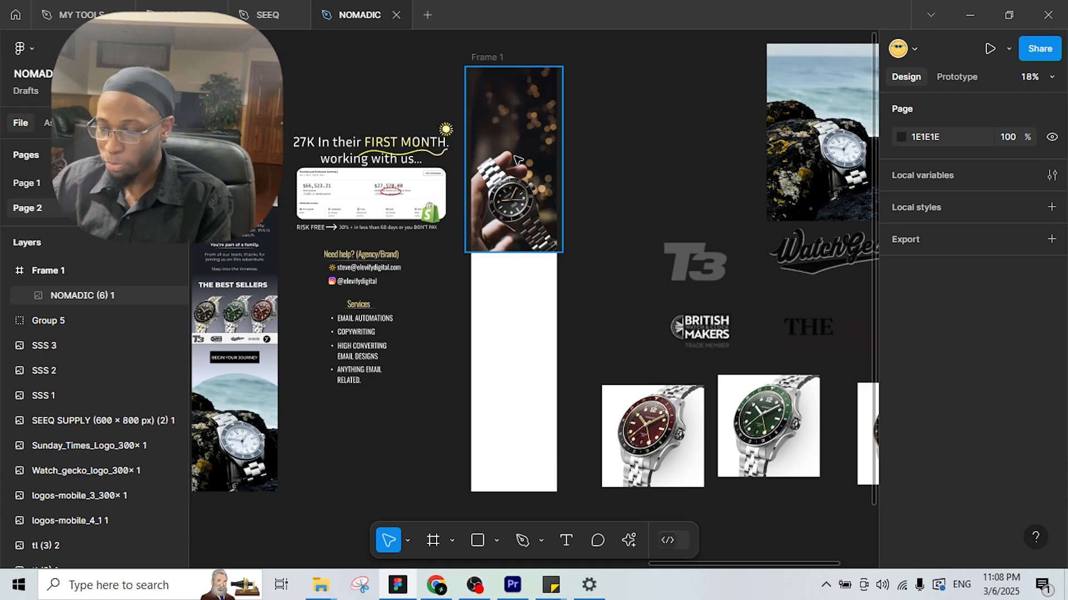
Move the watch photo off Frame 1 and select the frame.
left_click_drag(510, 159, 633, 133)
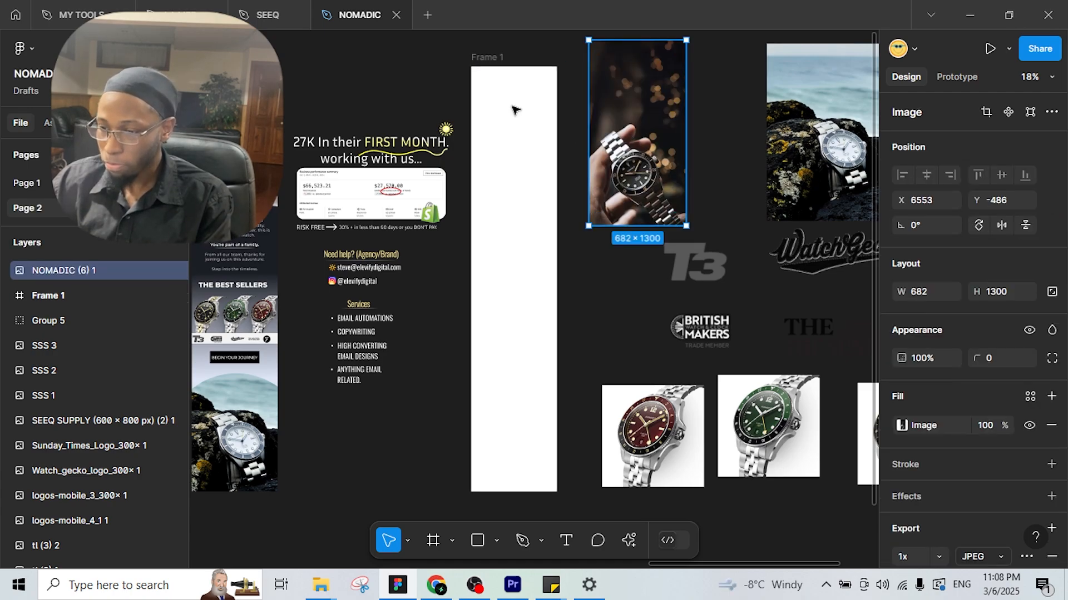
scroll(513, 143, "up", 2)
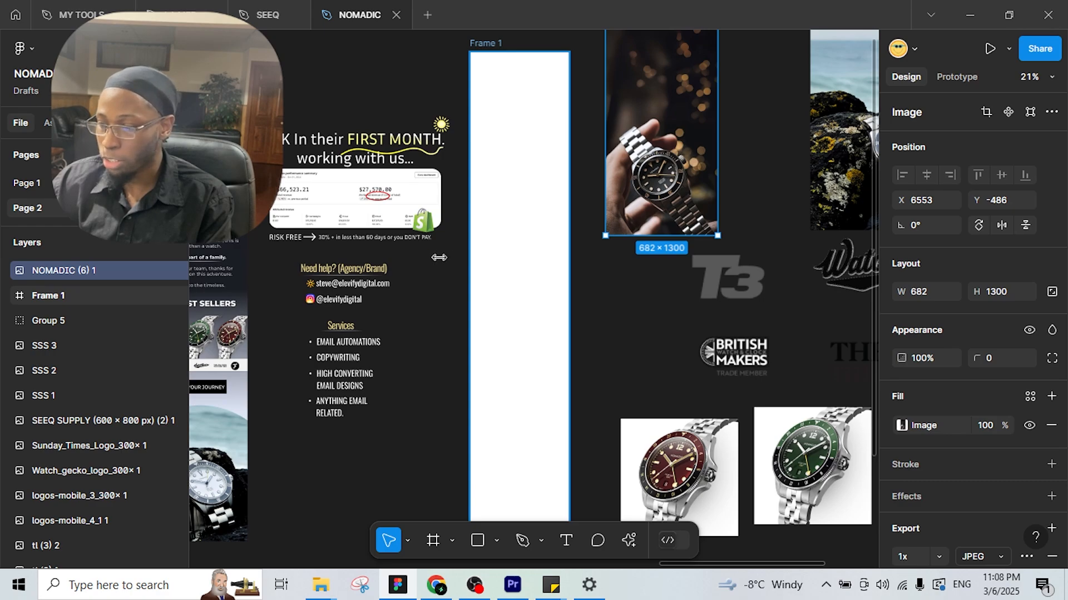
left_click_drag(420, 310, 423, 312)
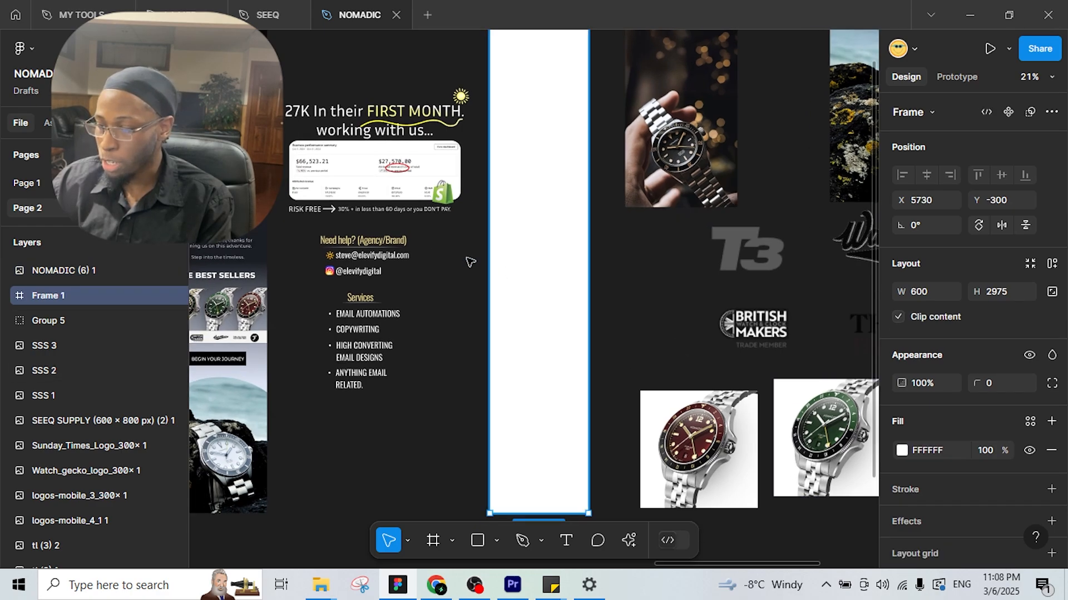
scroll(493, 205, "down", 1)
scroll(493, 205, "down", 1)
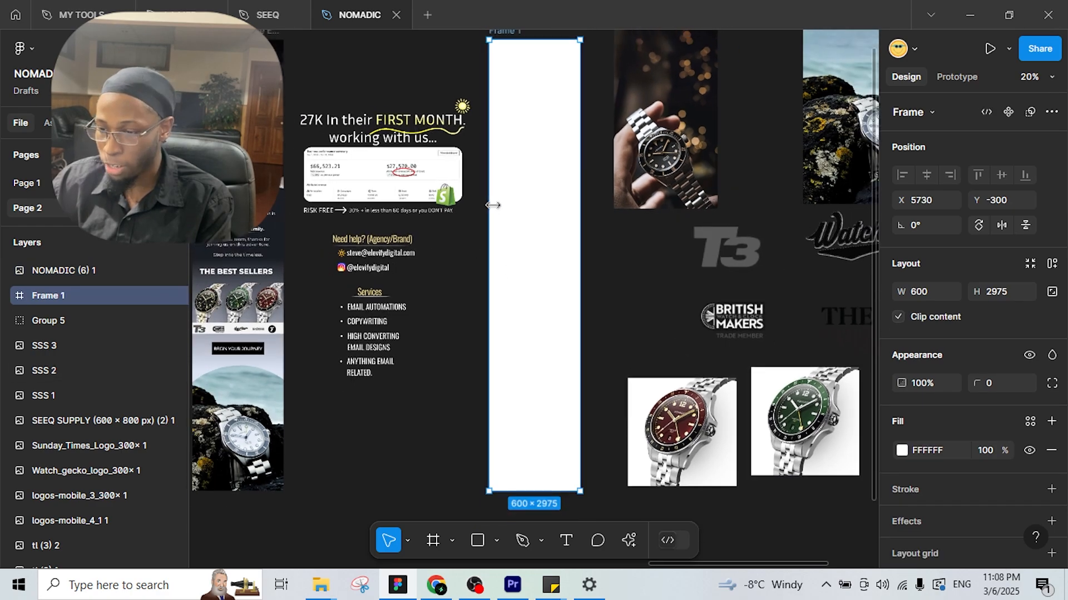
Give Frame 1 a linear gradient fill from 1A1D24 at 41% to DEE5F6 at 74%.
left_click(901, 451)
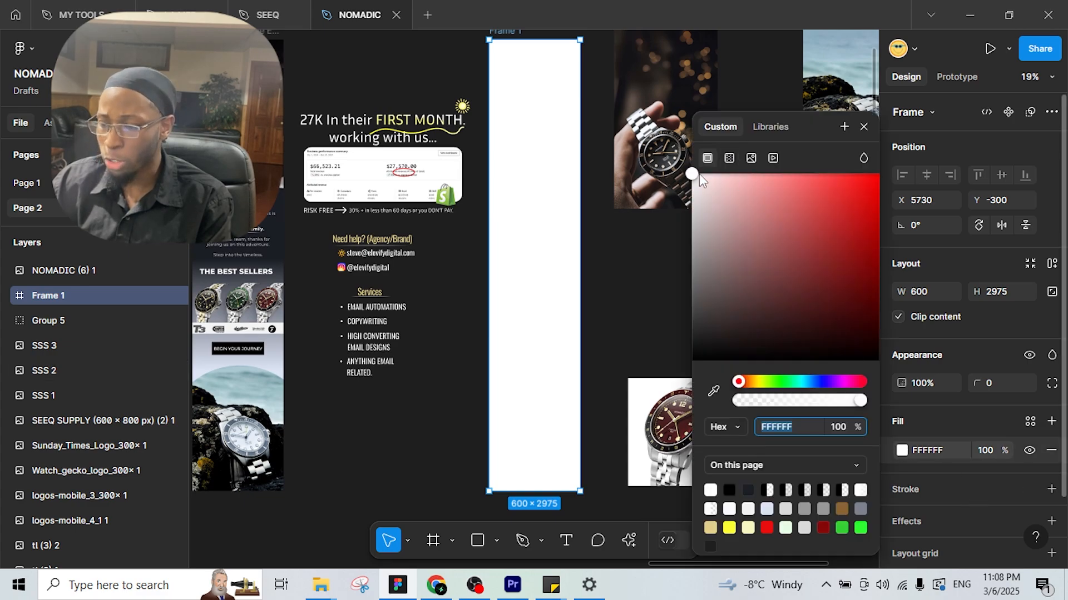
left_click_drag(698, 174, 787, 198)
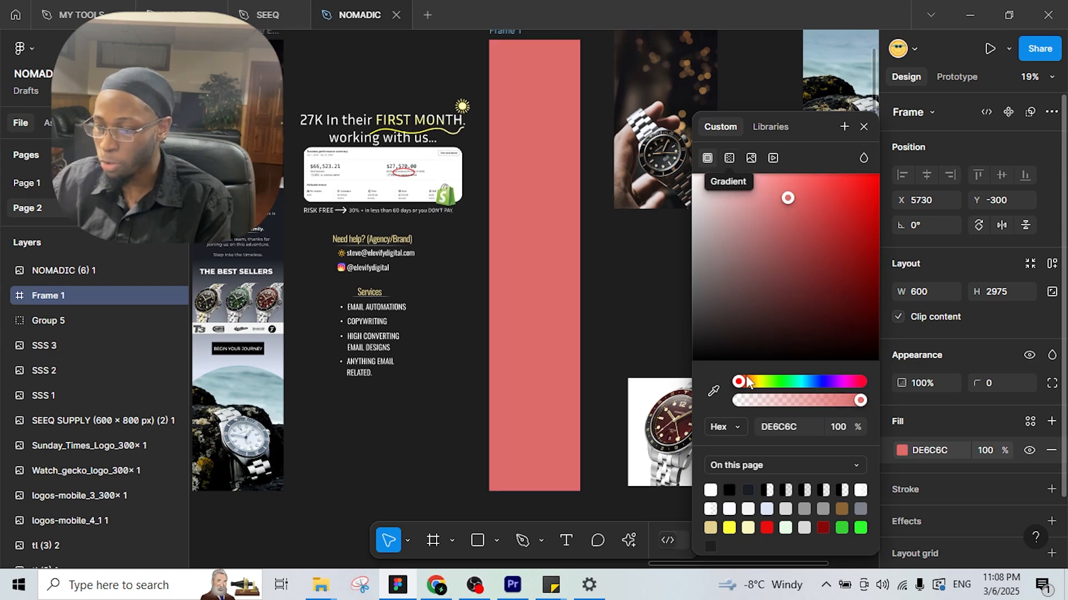
left_click(728, 158)
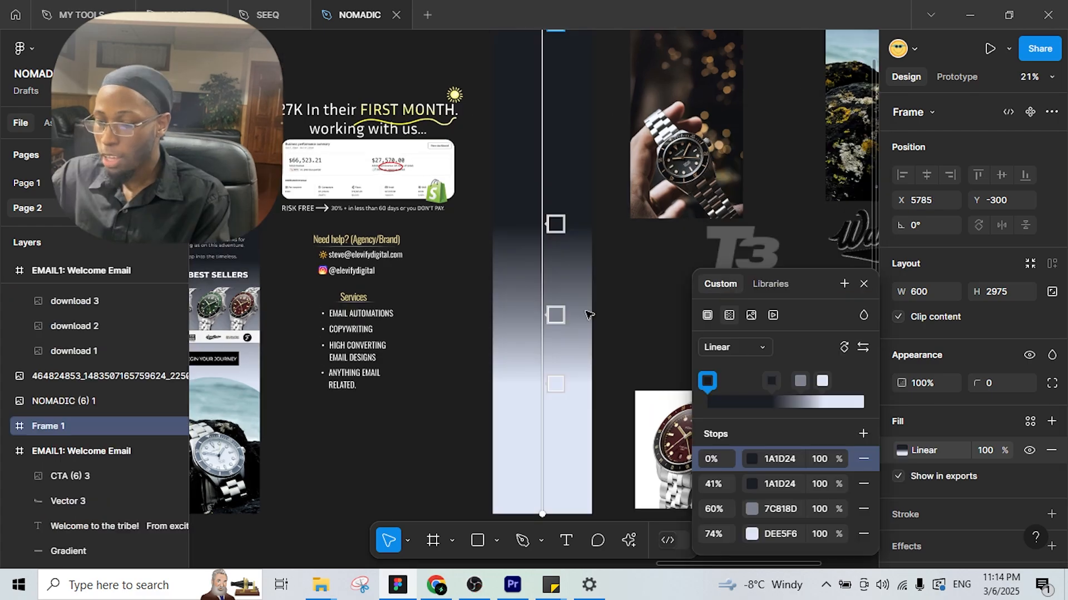
scroll(590, 295, "down", 1)
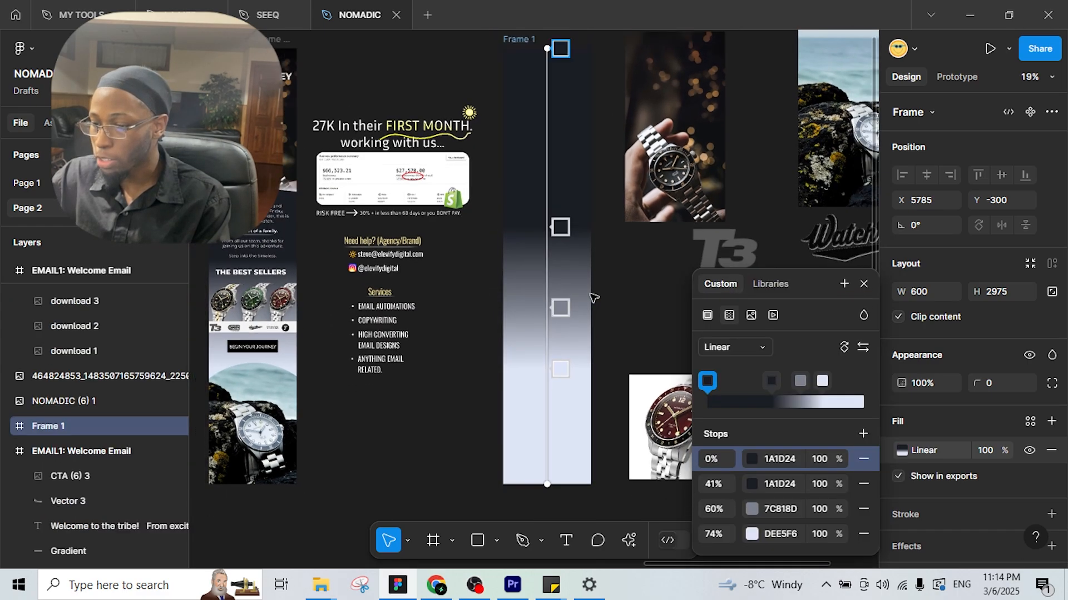
left_click_drag(591, 295, 583, 311)
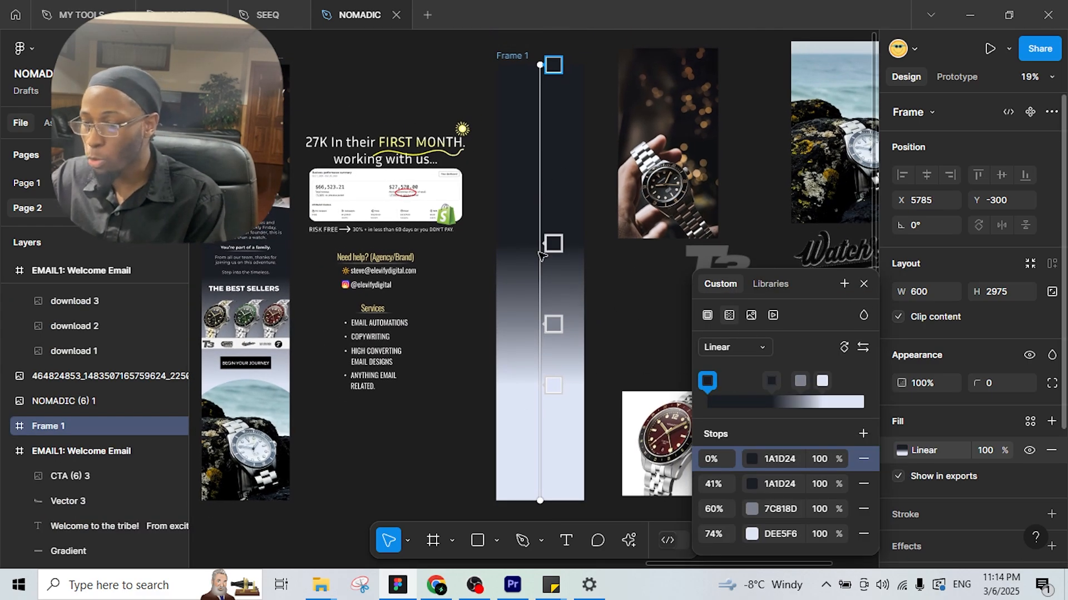
mouse_move(772, 380)
left_mouse_down()
mouse_move(742, 379)
mouse_move(770, 380)
left_mouse_up()
left_click(770, 380)
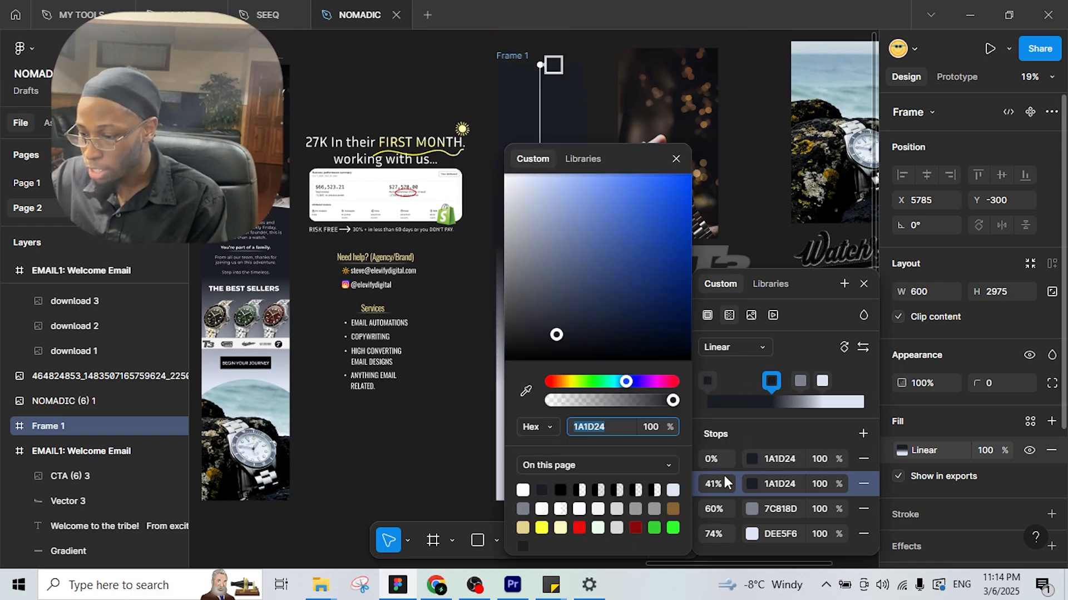
left_click(676, 159)
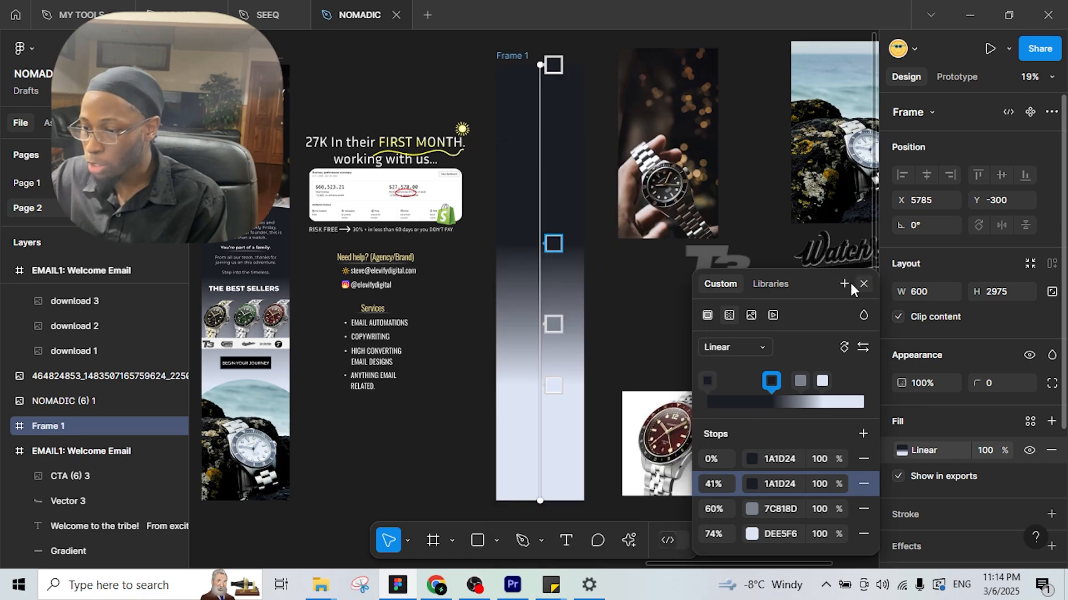
left_click(861, 284)
key("Escape")
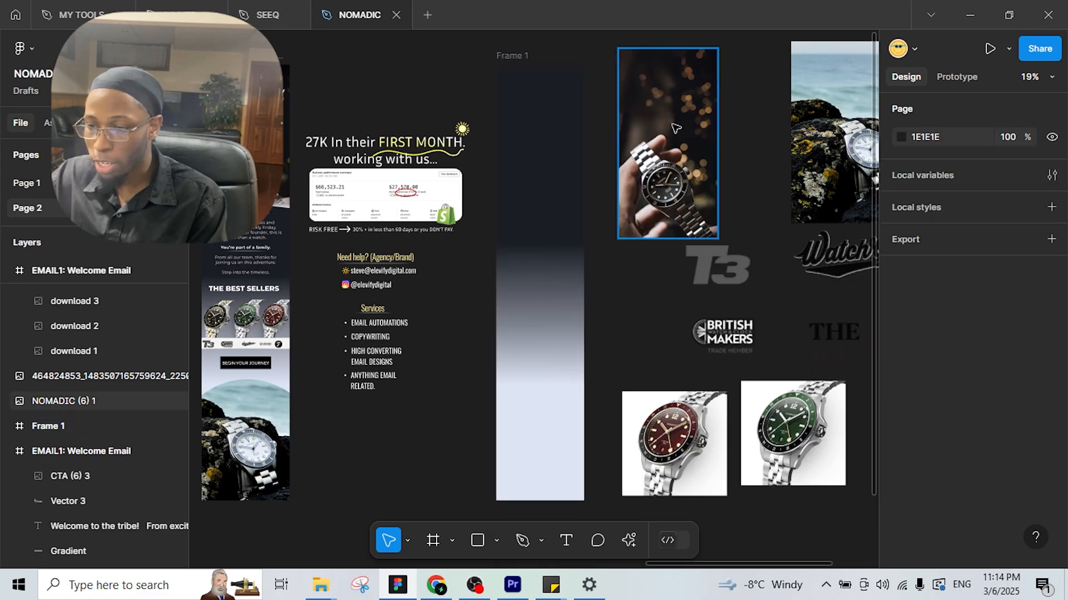
Place the watch photo at the top of Frame 1.
left_click(675, 128)
mouse_move(543, 157)
left_mouse_down()
mouse_move(546, 171)
mouse_move(556, 151)
mouse_move(547, 142)
left_mouse_up()
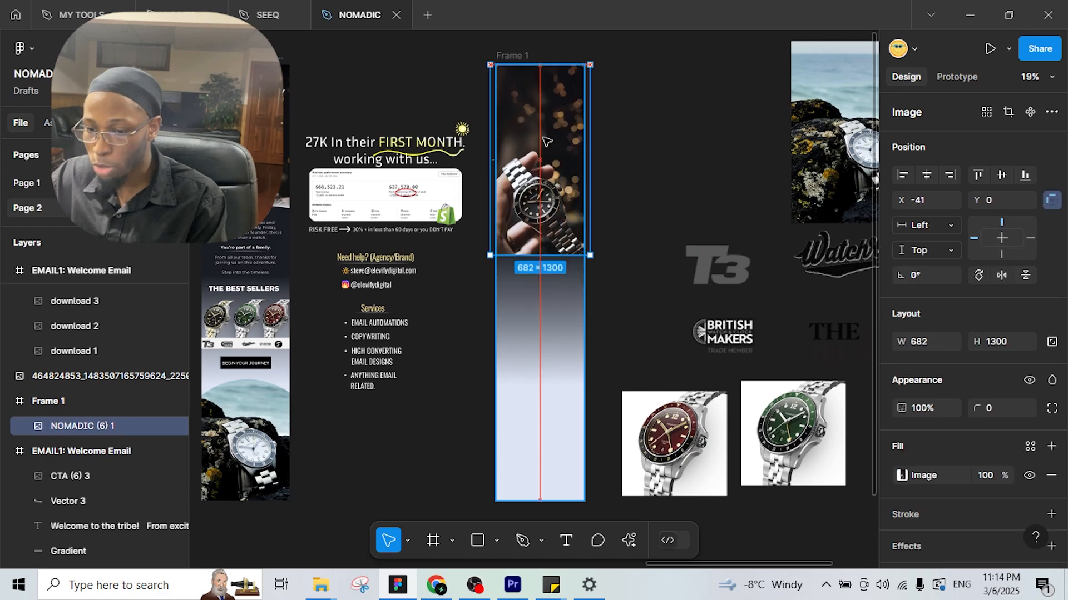
left_click(642, 156)
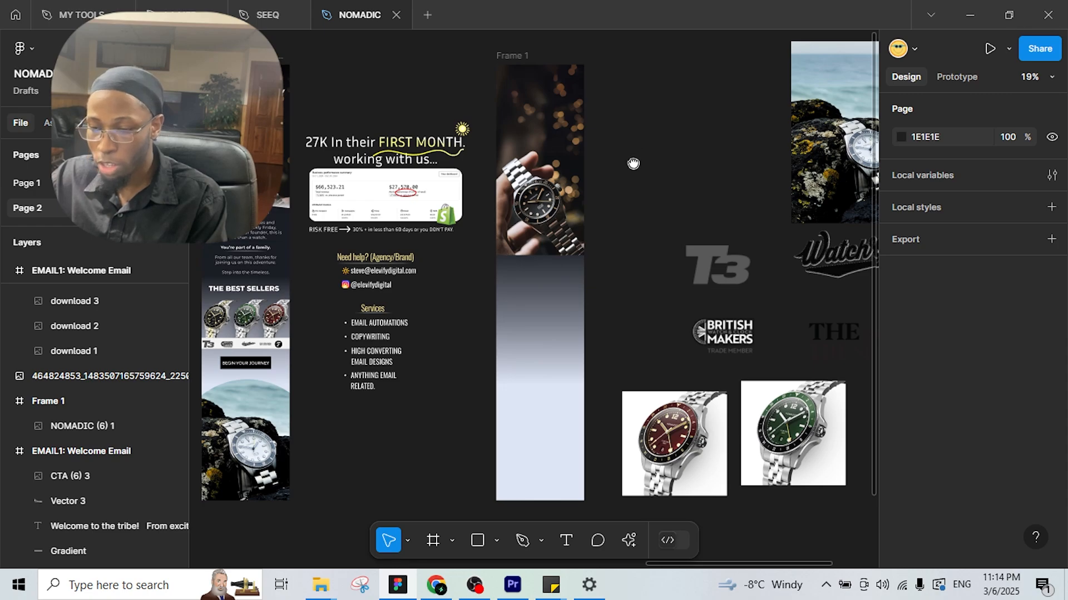
Bring the NOMADIC logo over to the top of Frame 1.
left_click_drag(633, 163, 748, 198)
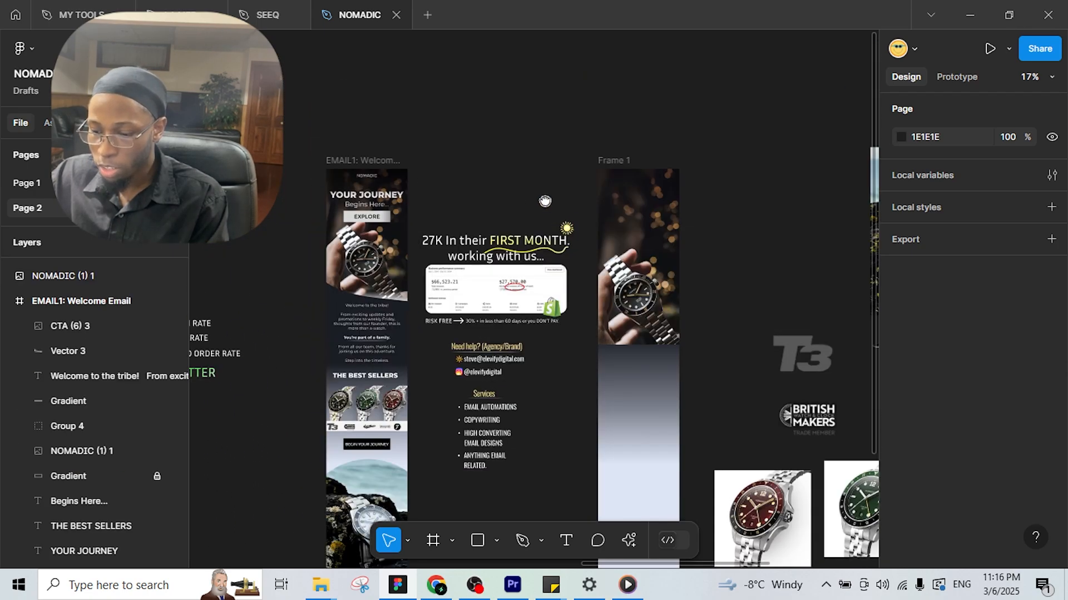
left_click_drag(545, 201, 483, 136)
left_click_drag(742, 260, 421, 205)
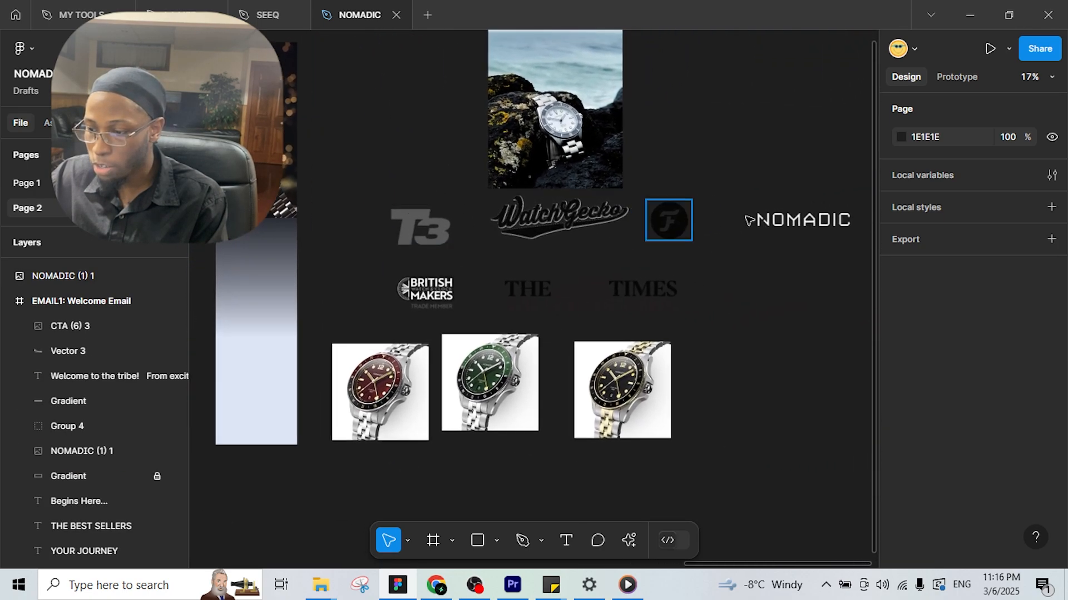
left_click_drag(808, 217, 337, 126)
left_click_drag(341, 129, 474, 149)
scroll(475, 150, "up", 5)
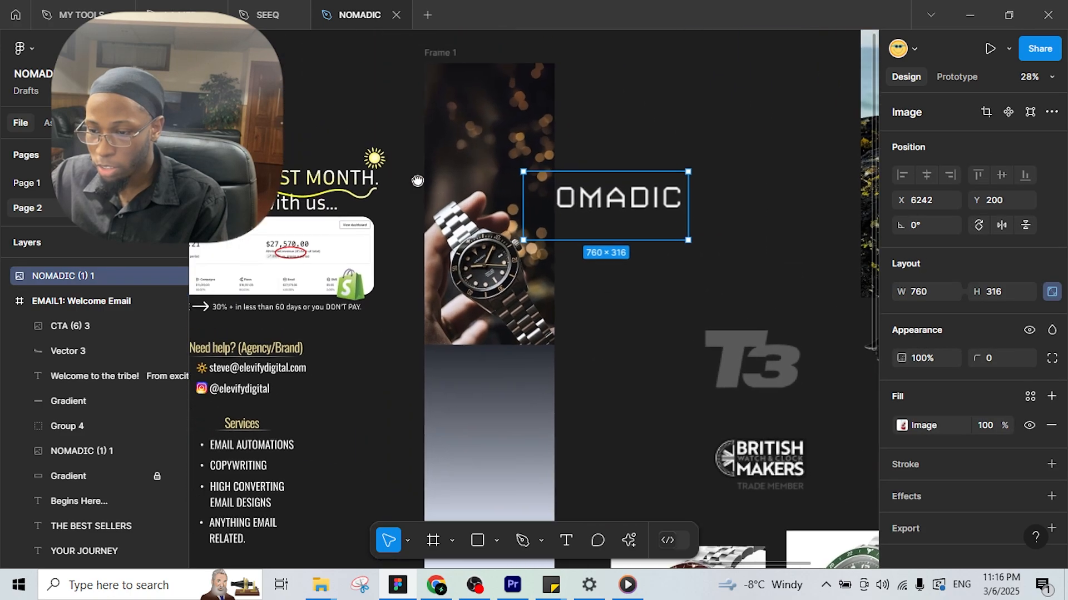
left_click_drag(630, 234, 516, 126)
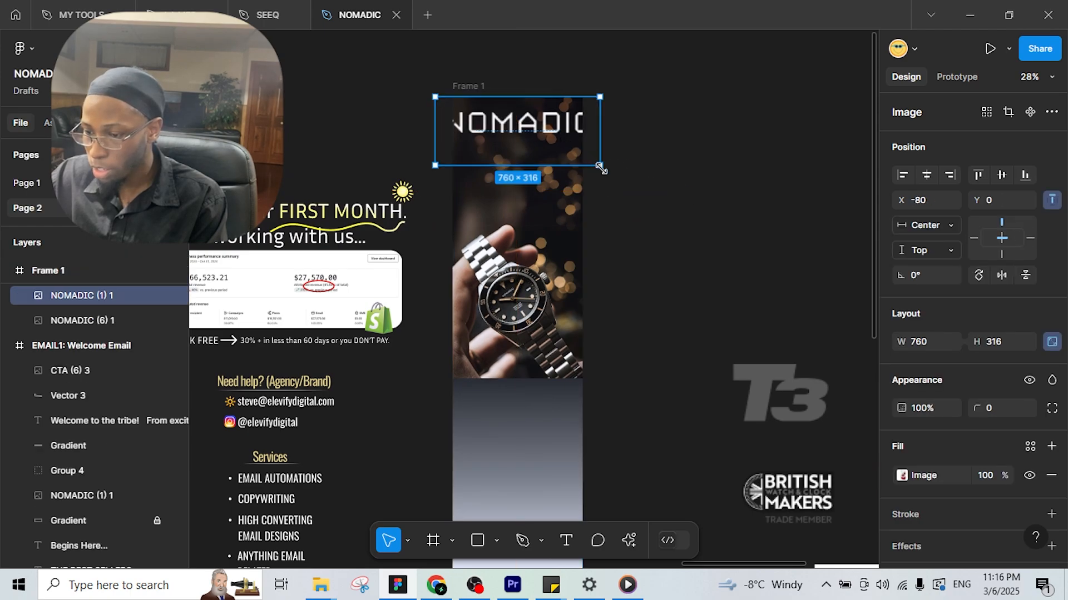
Scale the NOMADIC logo to 160 wide, centre it horizontally, and nudge it near the top.
left_click_drag(600, 166, 495, 121)
left_click_drag(505, 125, 532, 129)
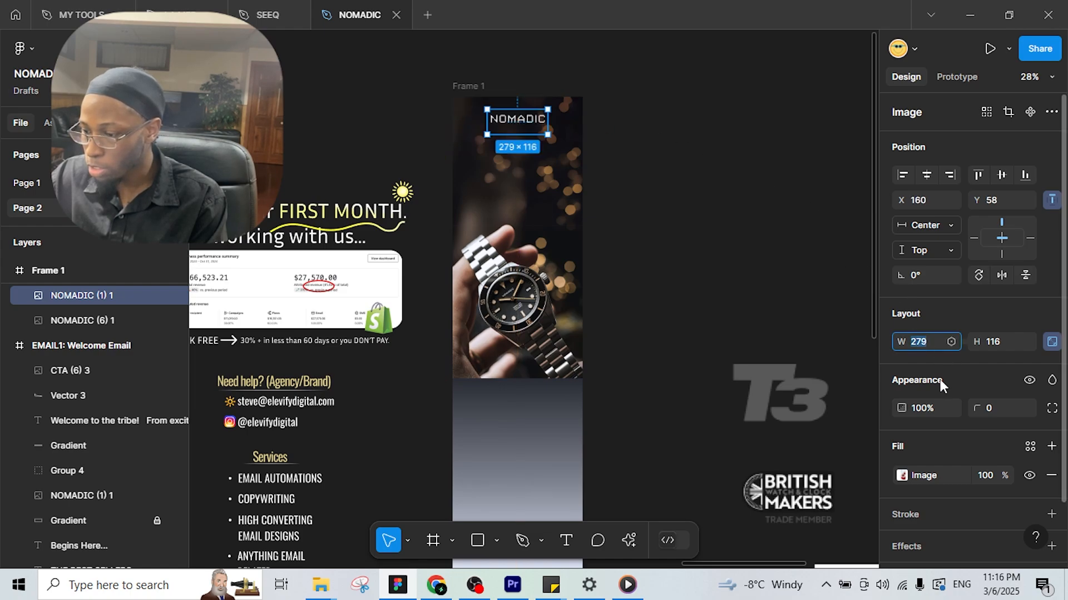
type("160")
key("Return")
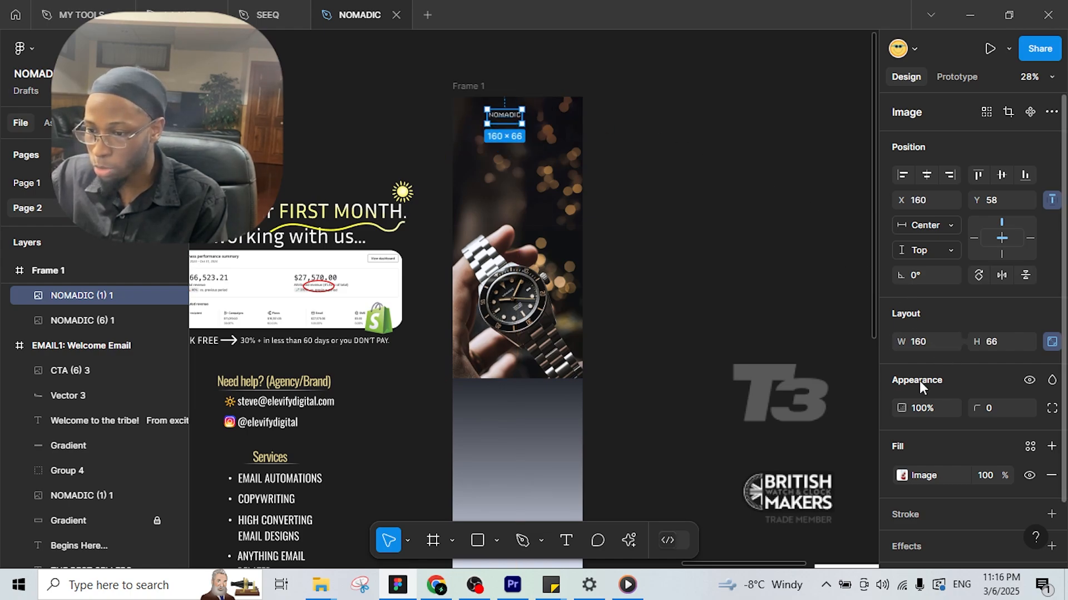
left_click(926, 176)
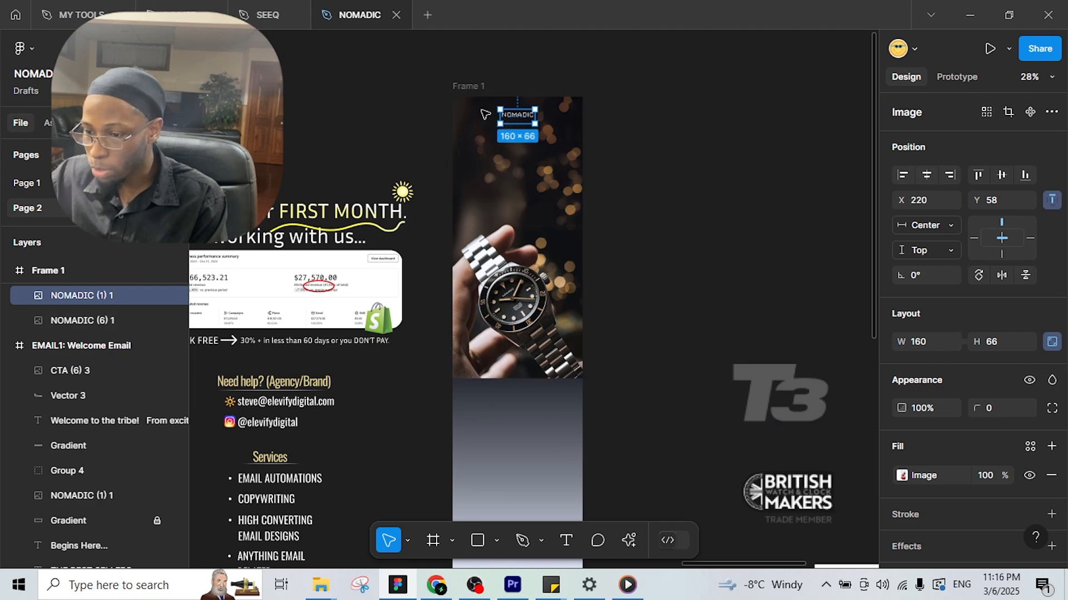
scroll(528, 115, "up", 3)
left_click_drag(524, 106, 526, 102)
scroll(608, 257, "down", 3)
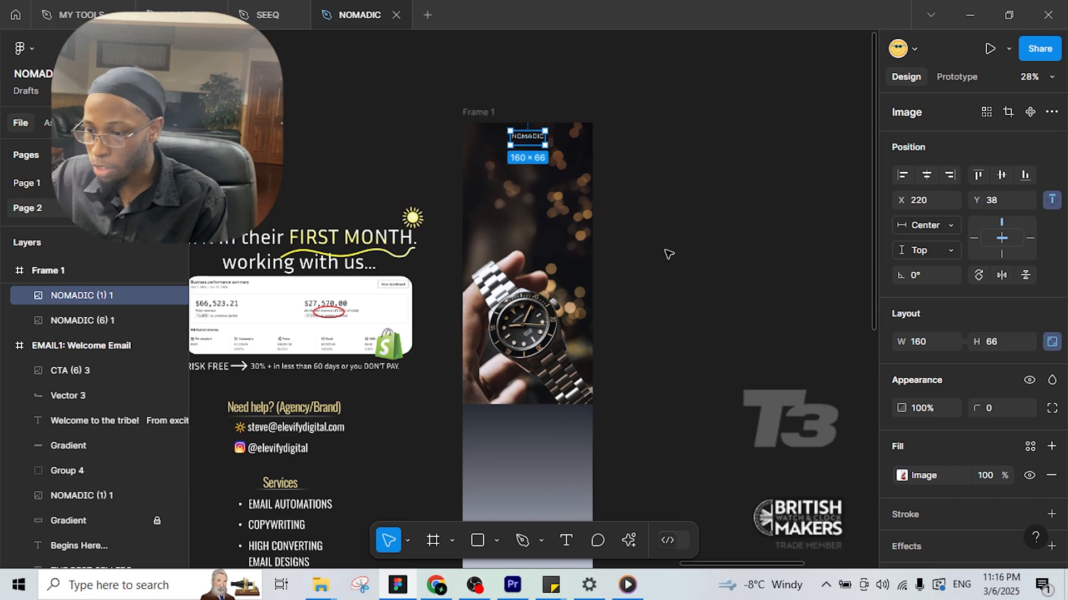
left_click(658, 271)
Pan the view to show Frame 1 in full, then switch to the Nomadic watch website.
scroll(453, 223, "up", 2)
scroll(334, 172, "left", 6)
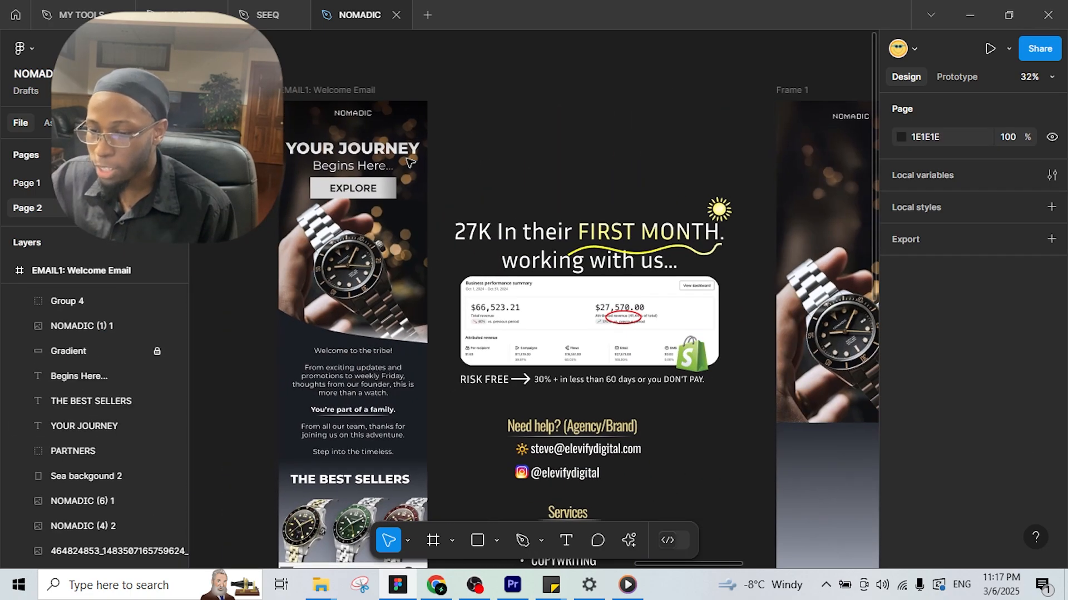
left_click_drag(558, 172, 286, 195)
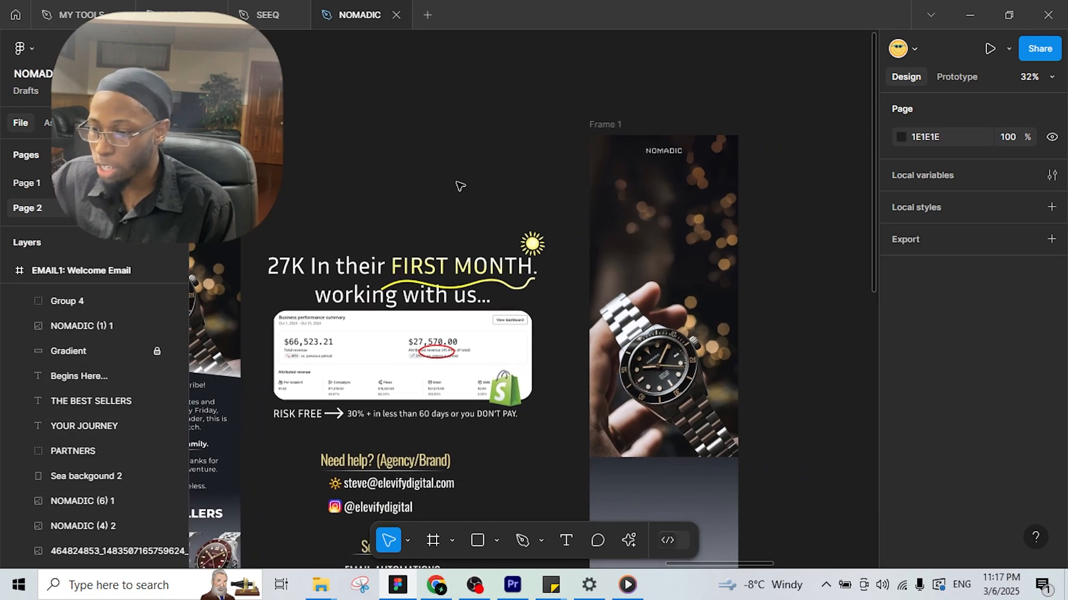
left_click_drag(479, 172, 583, 165)
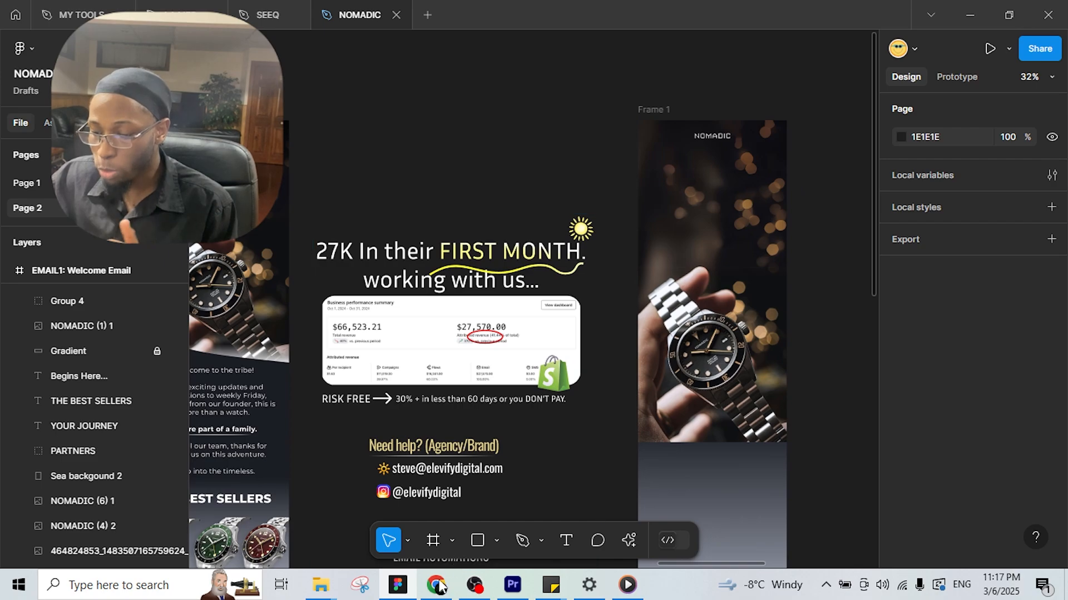
left_click(437, 585)
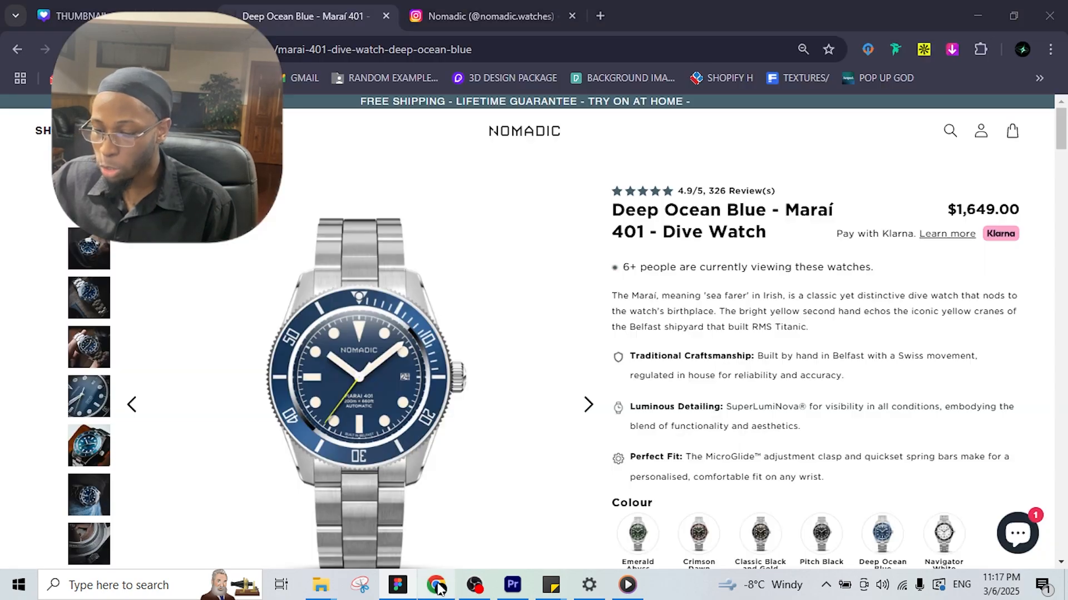
Identify the watch page fonts (Gotham Medium 24px, HelveticaLTStd) with a font extension, then return to Figma.
left_click(895, 48)
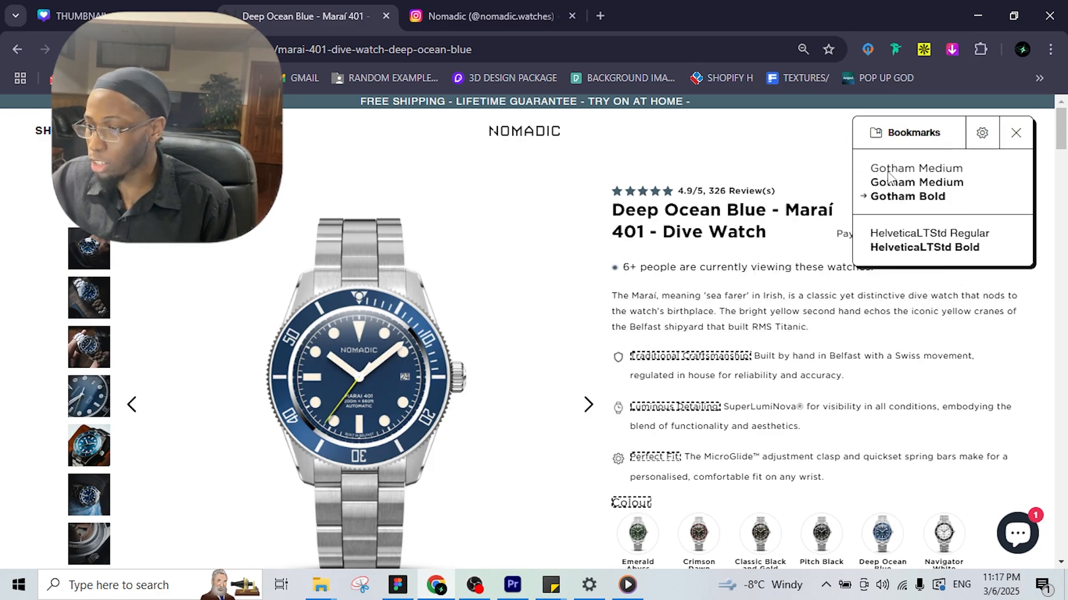
left_click(398, 584)
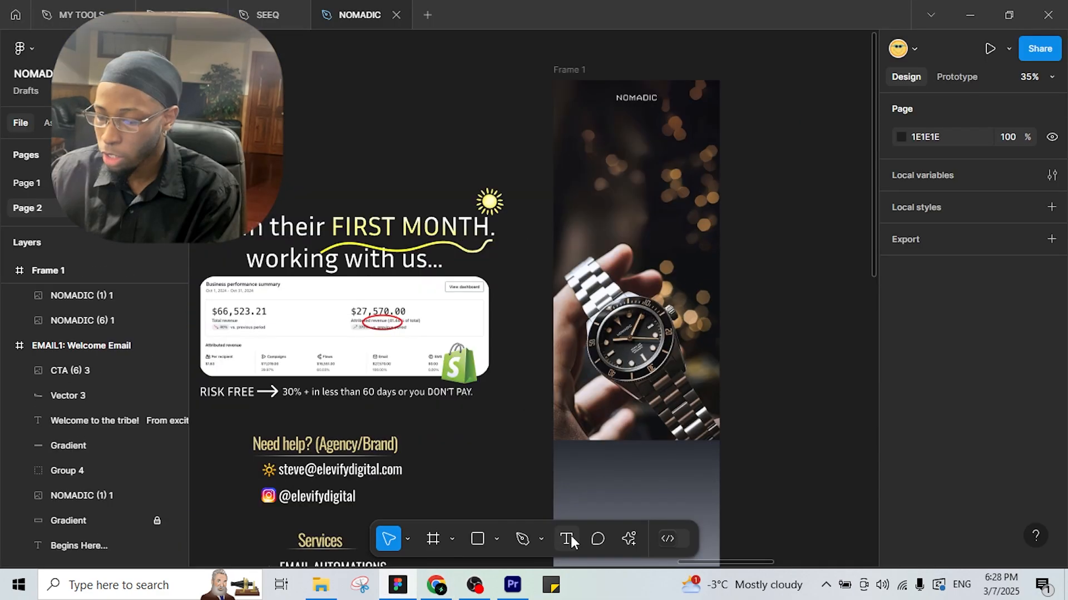
Add a 'YOUR JOURNEY' text line below the NOMADIC logo, centred horizontally in the frame.
left_click(567, 537)
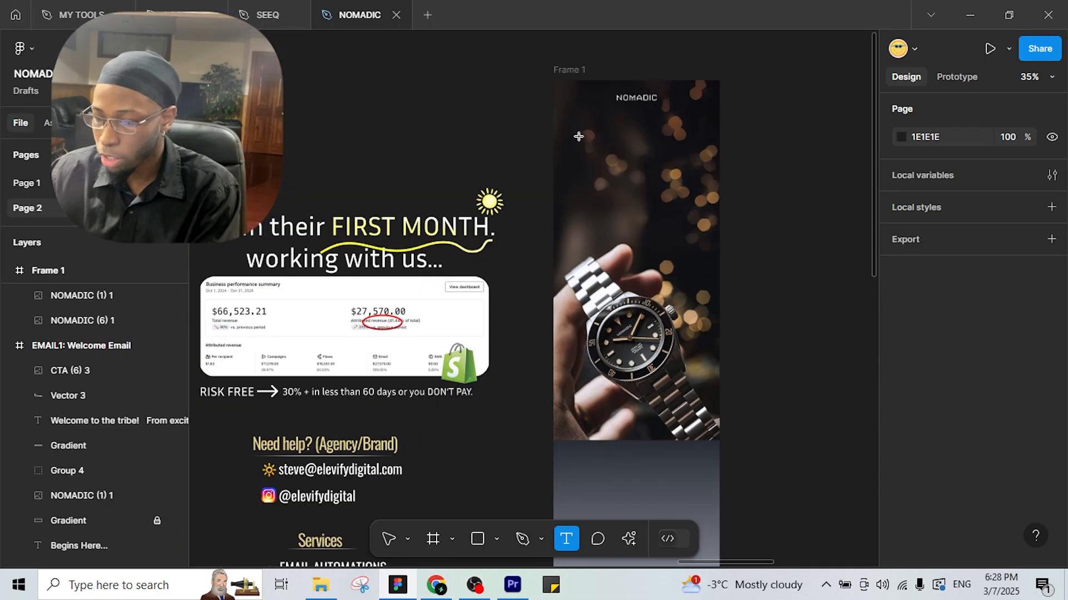
left_click_drag(578, 125, 705, 148)
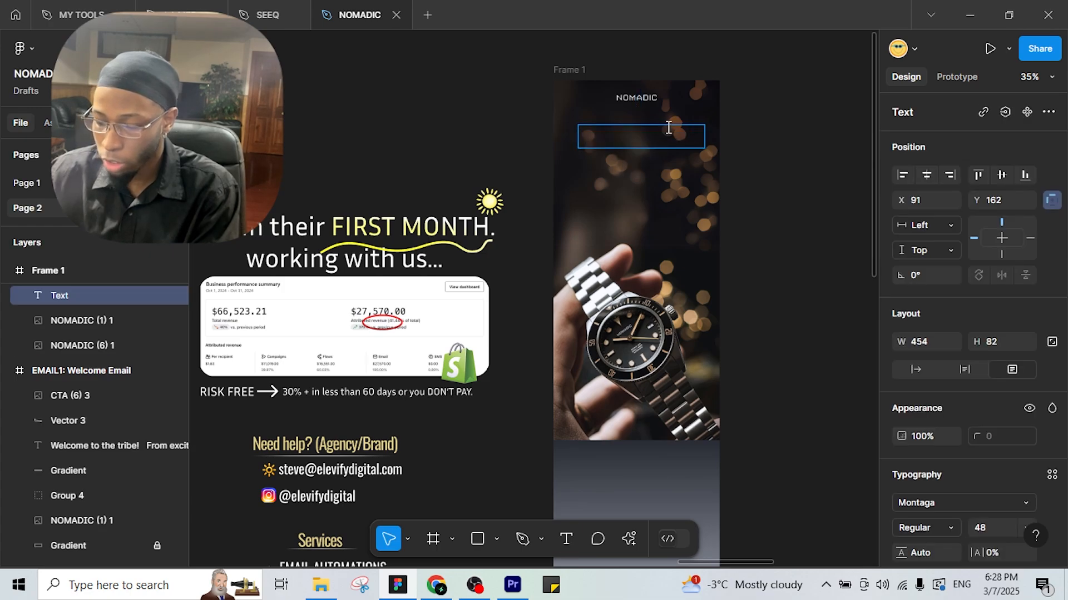
type("YOUR JOUR")
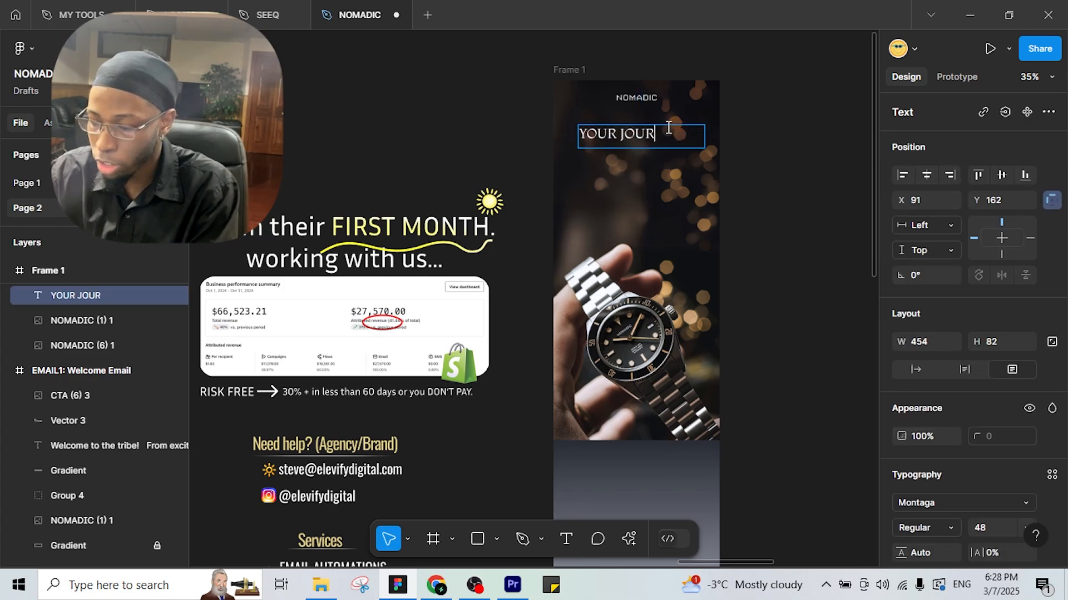
type("NEY")
key("Escape")
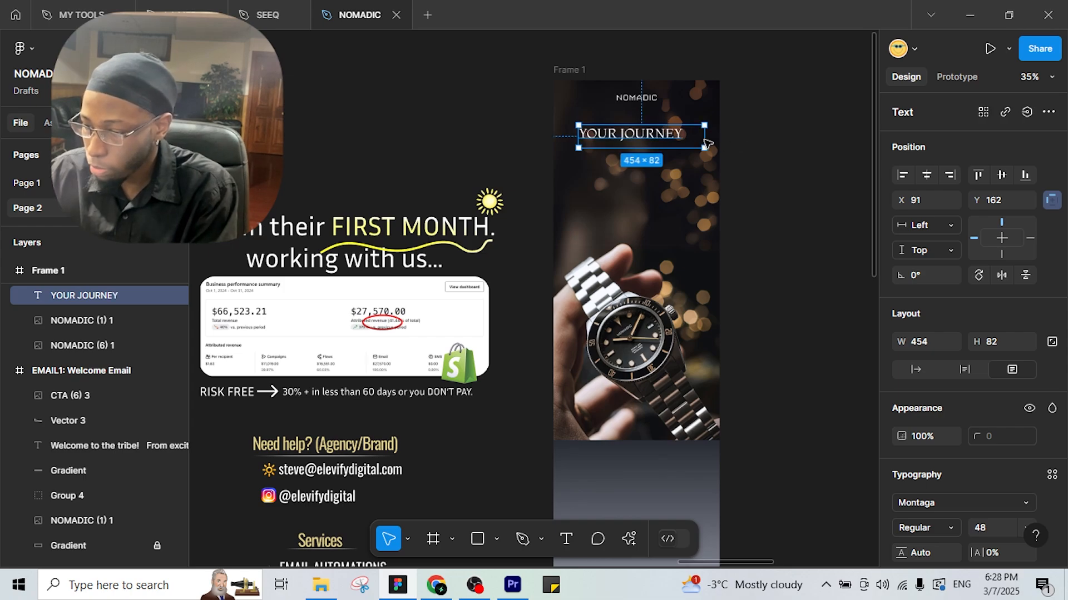
left_click_drag(703, 144, 683, 144)
left_click(926, 174)
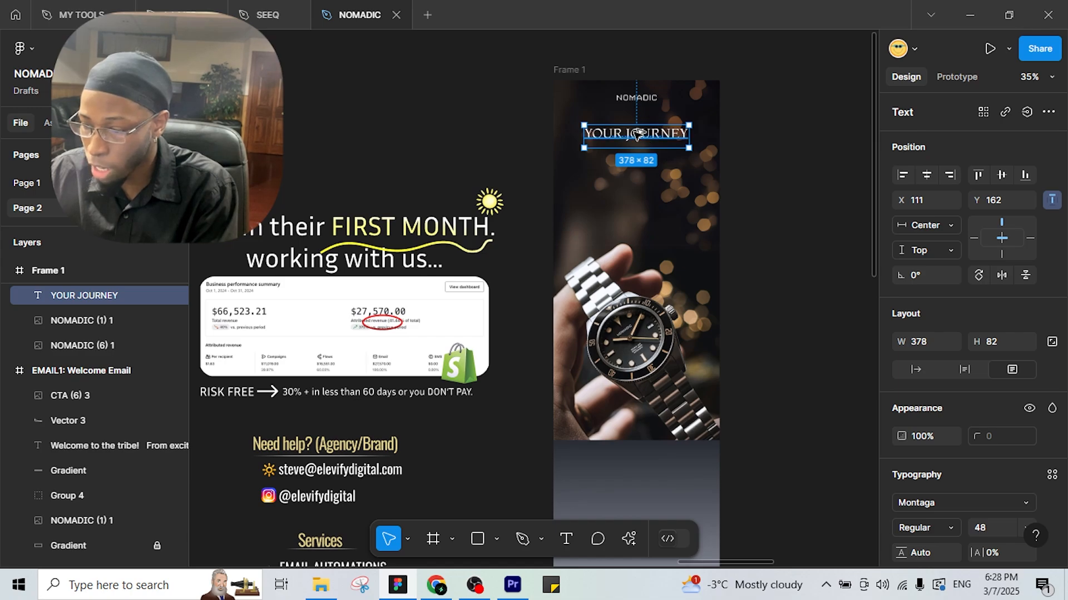
Duplicate it directly below, reword the copy to 'Begins Here...' and centre it.
left_click_drag(638, 129, 639, 151)
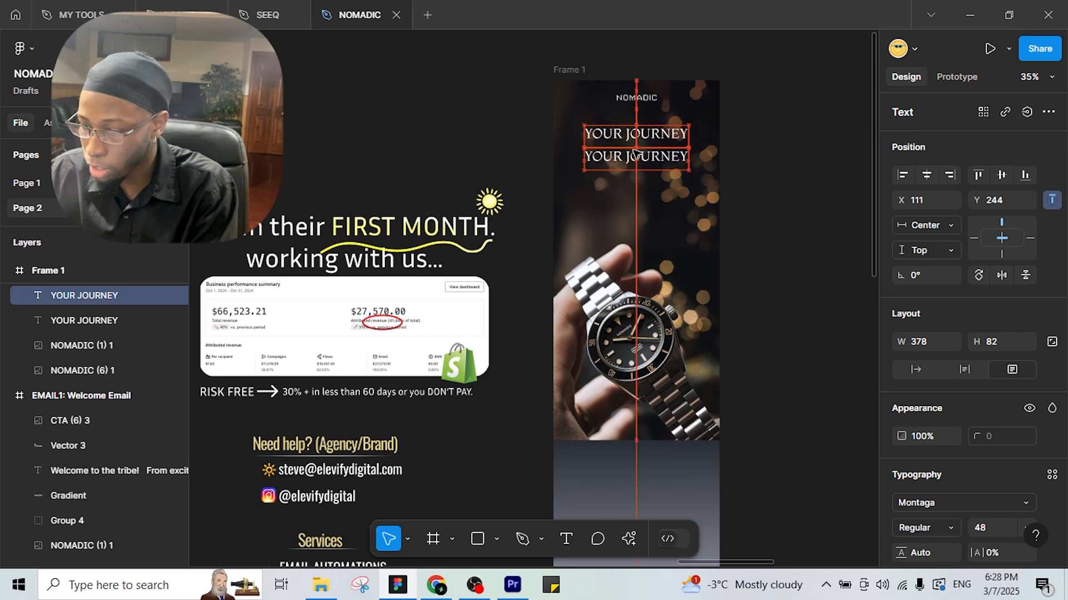
key("Return")
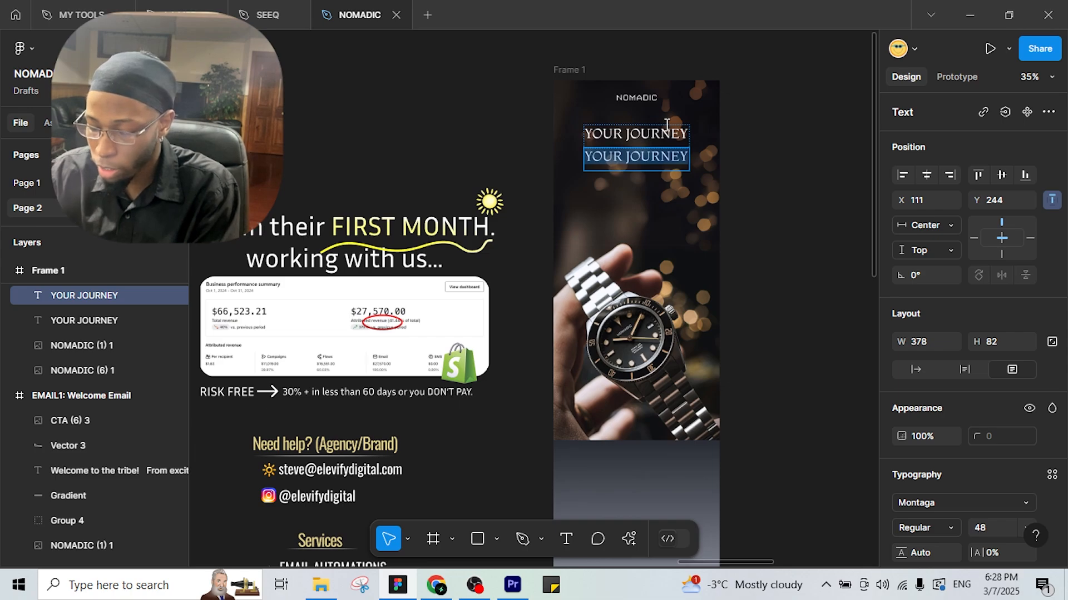
type("Begins")
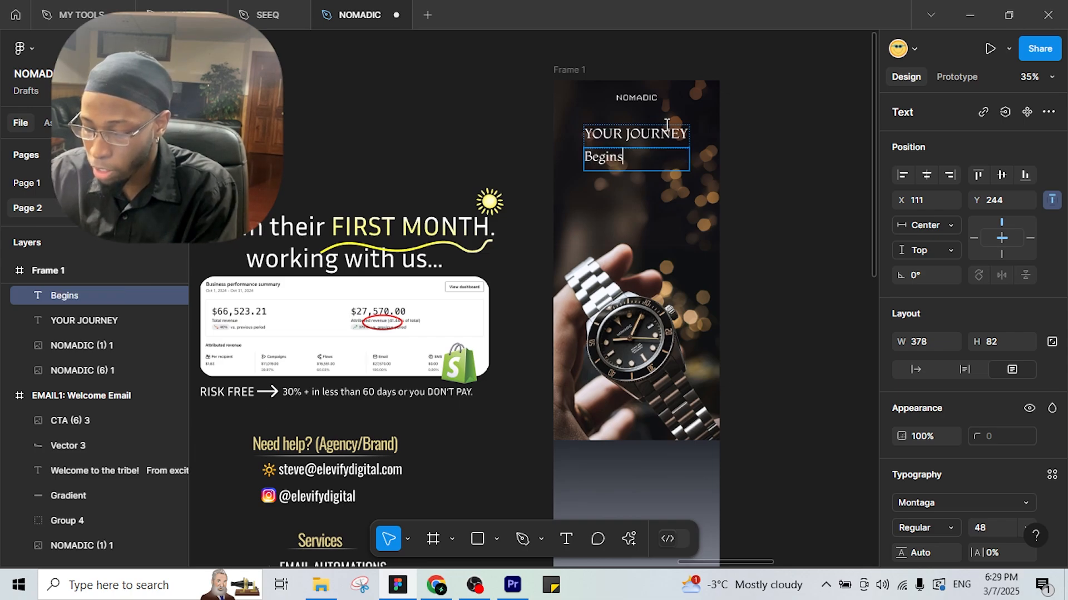
type(" Here")
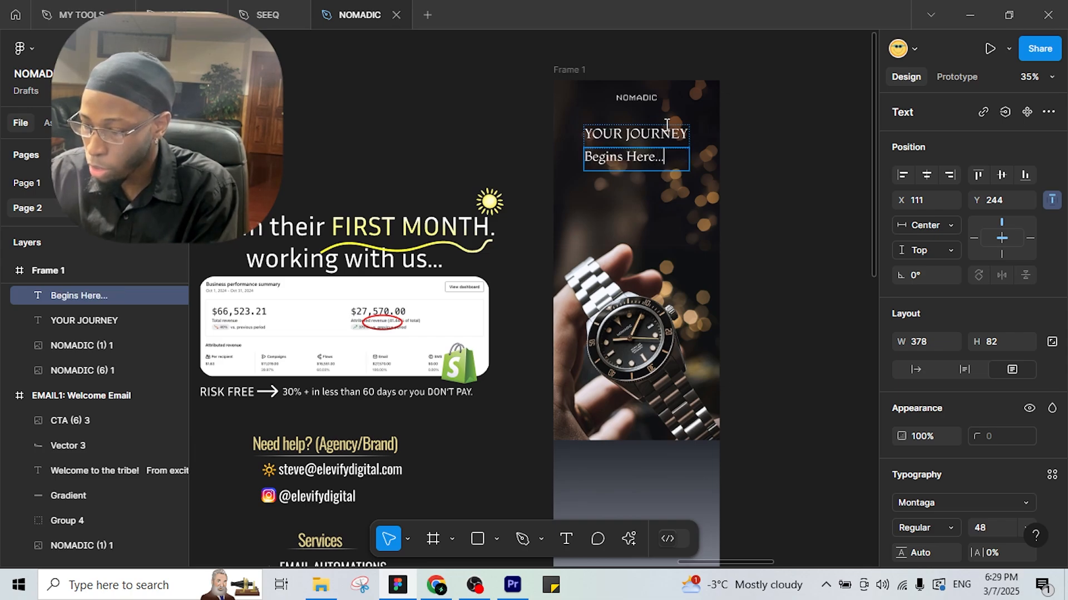
type("...")
key("Escape")
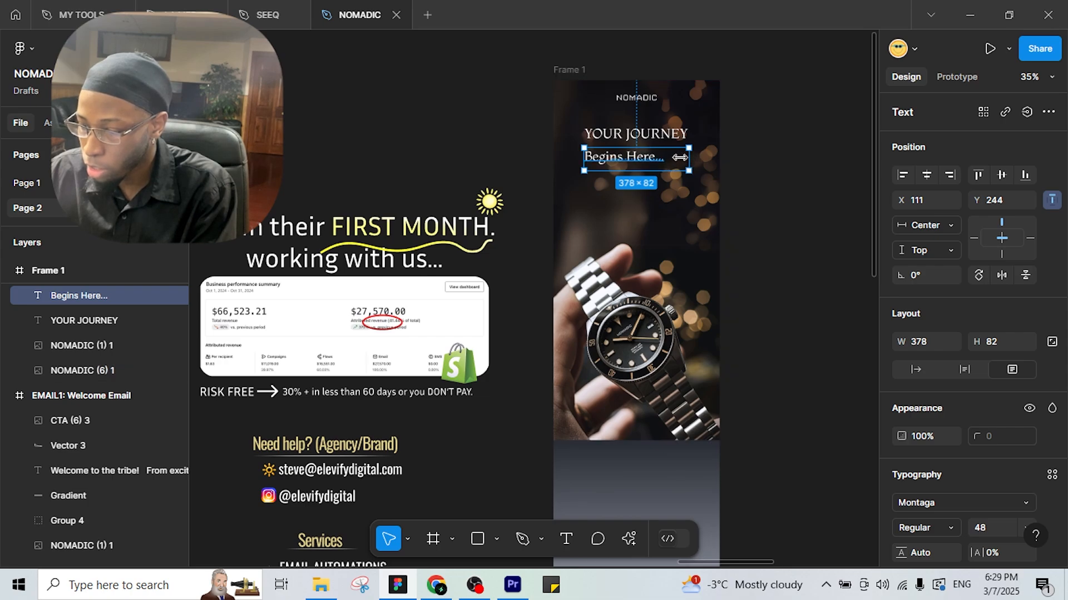
left_click_drag(680, 158, 655, 158)
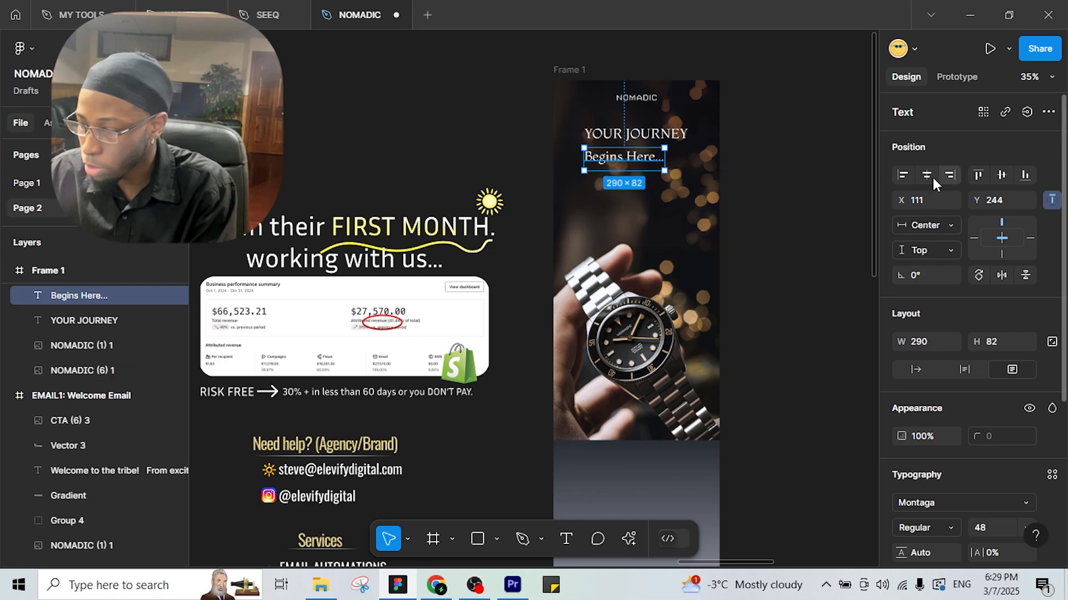
left_click(926, 176)
left_click(625, 114)
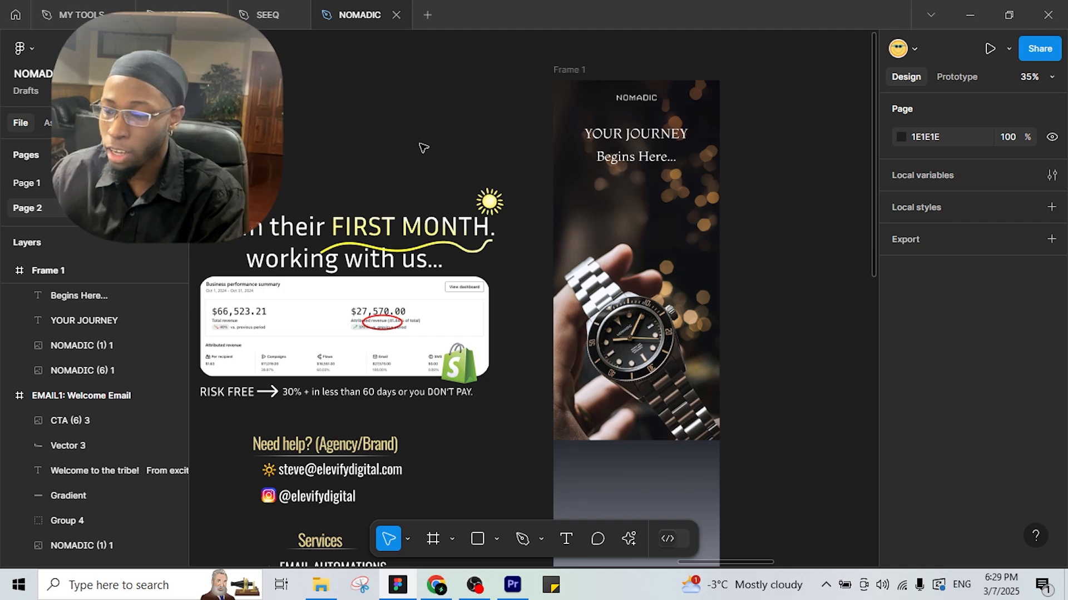
Set YOUR JOURNEY in a heavier Montserrat weight and widen its box to one line.
scroll(481, 132, "down", 2)
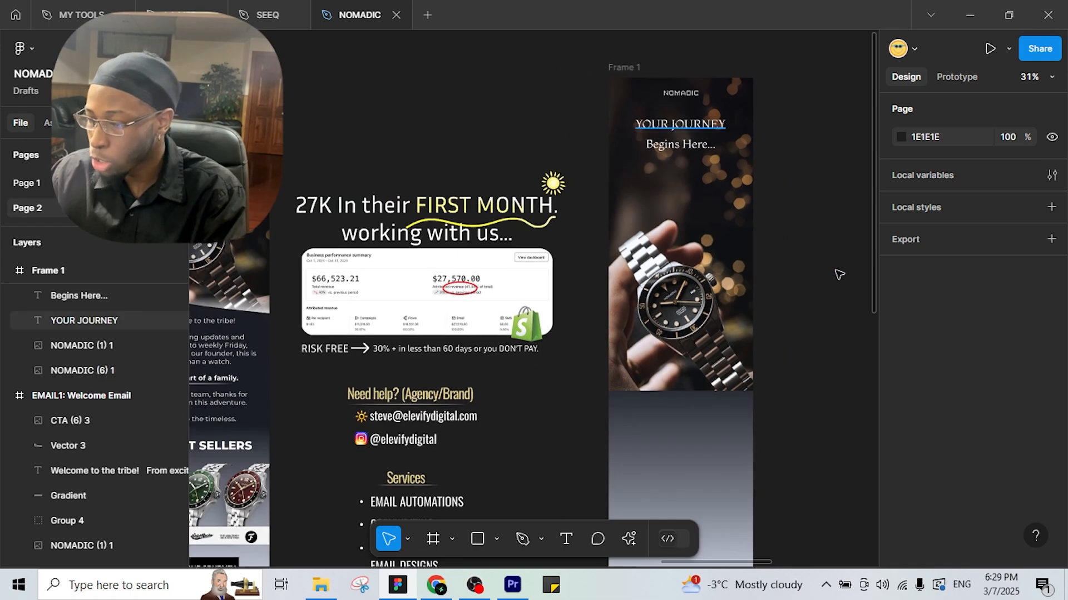
left_click(680, 124)
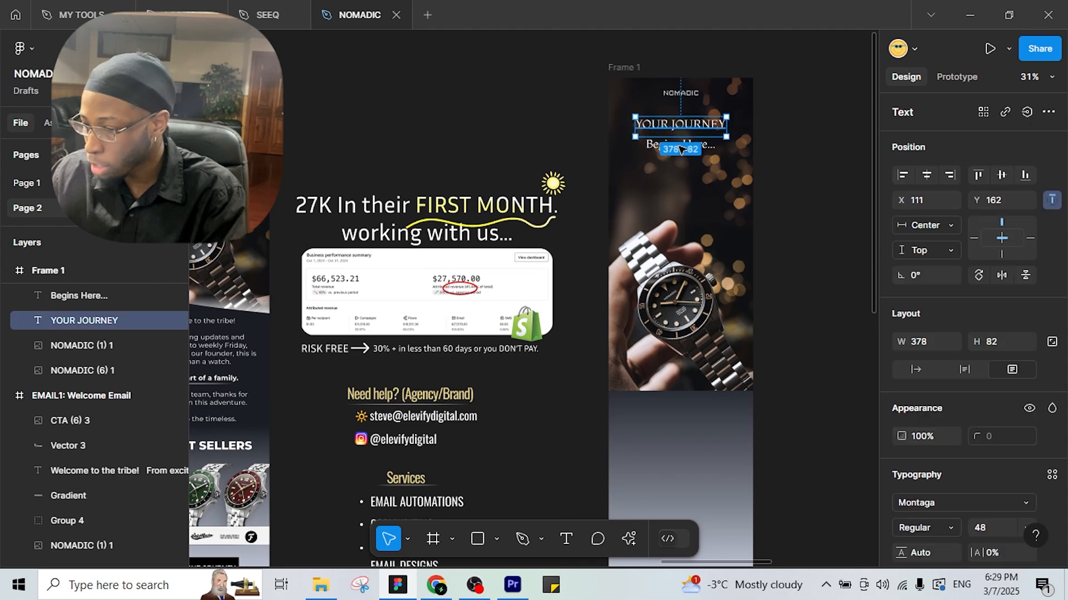
left_click(1030, 501)
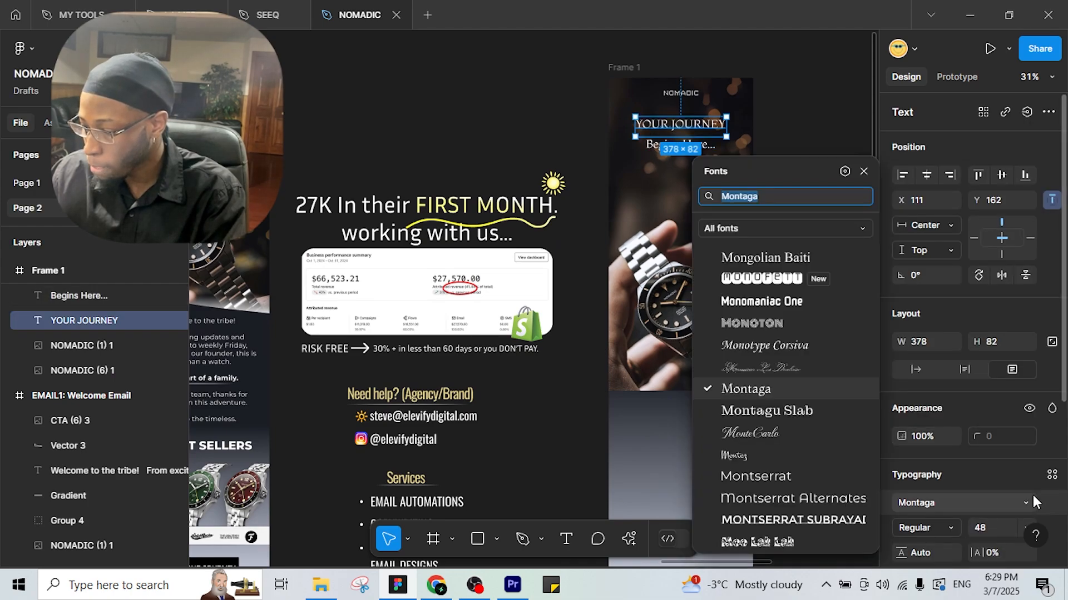
left_click(774, 474)
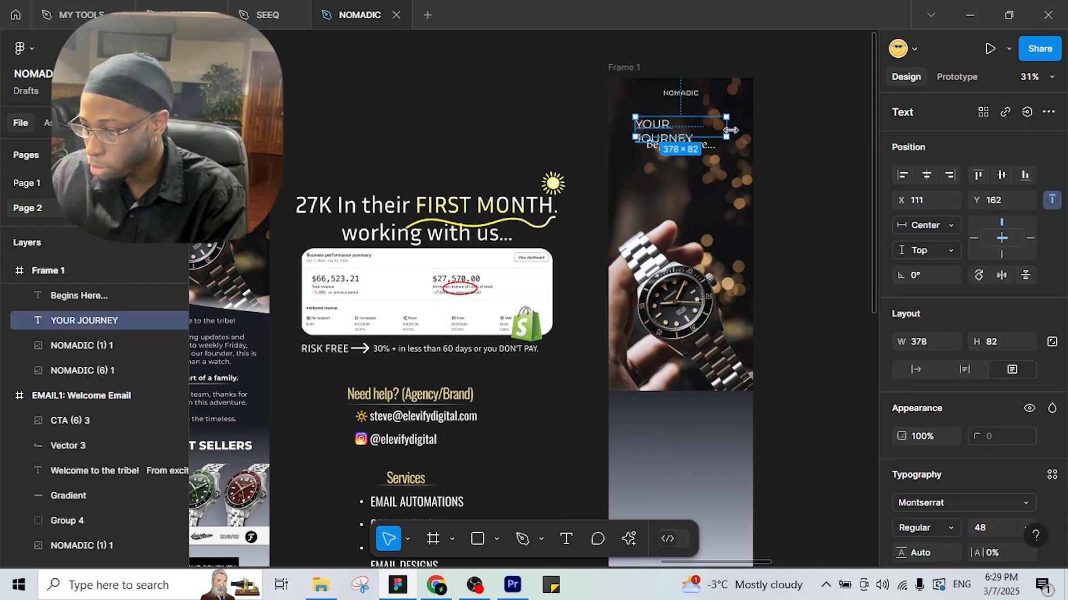
left_click_drag(757, 128, 732, 130)
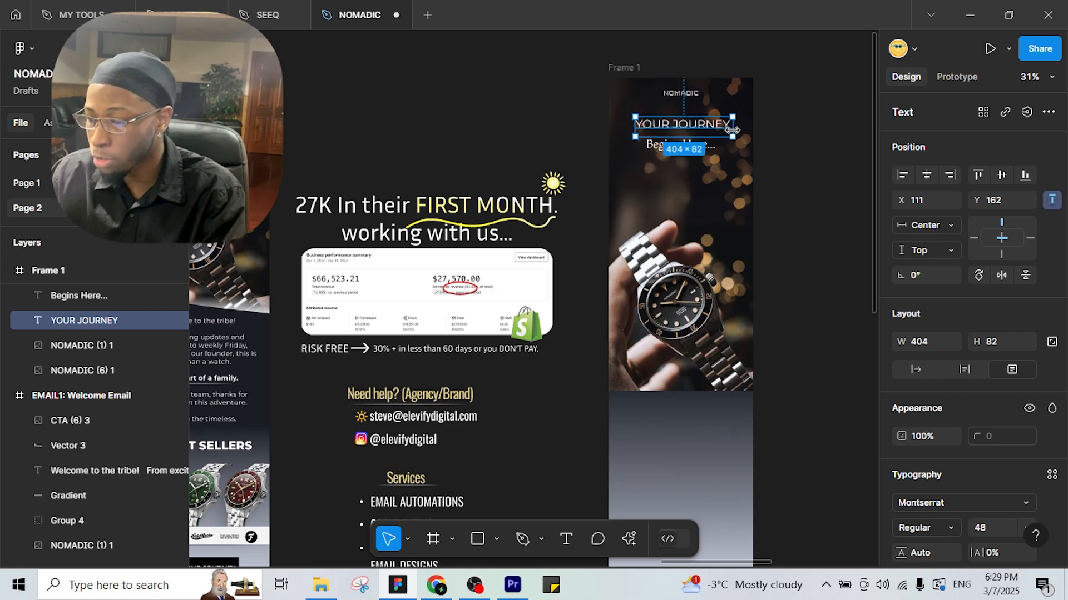
key("Escape")
left_click(683, 127)
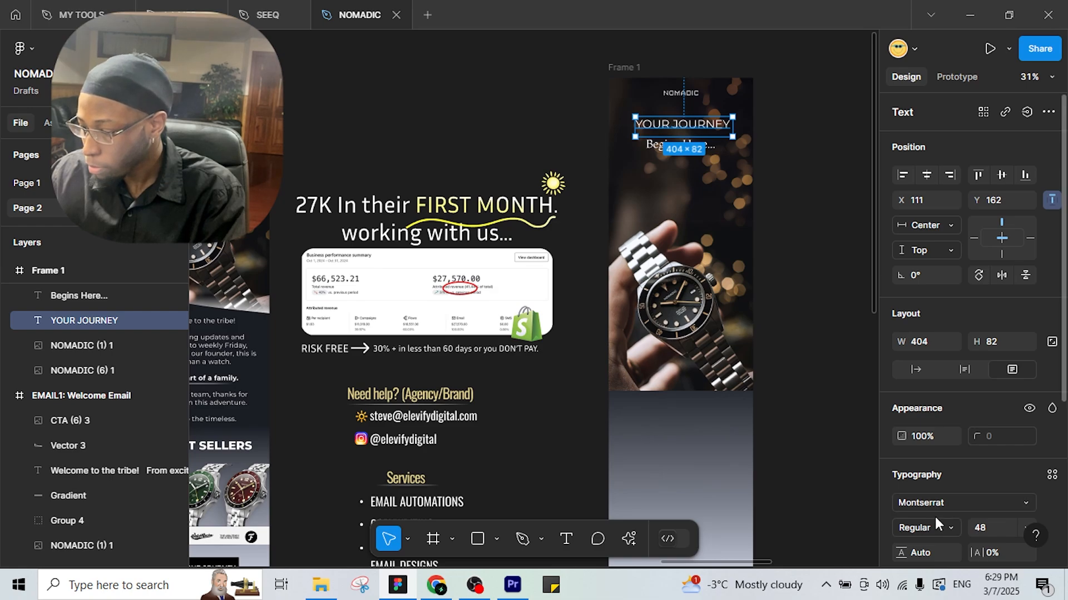
left_click(946, 525)
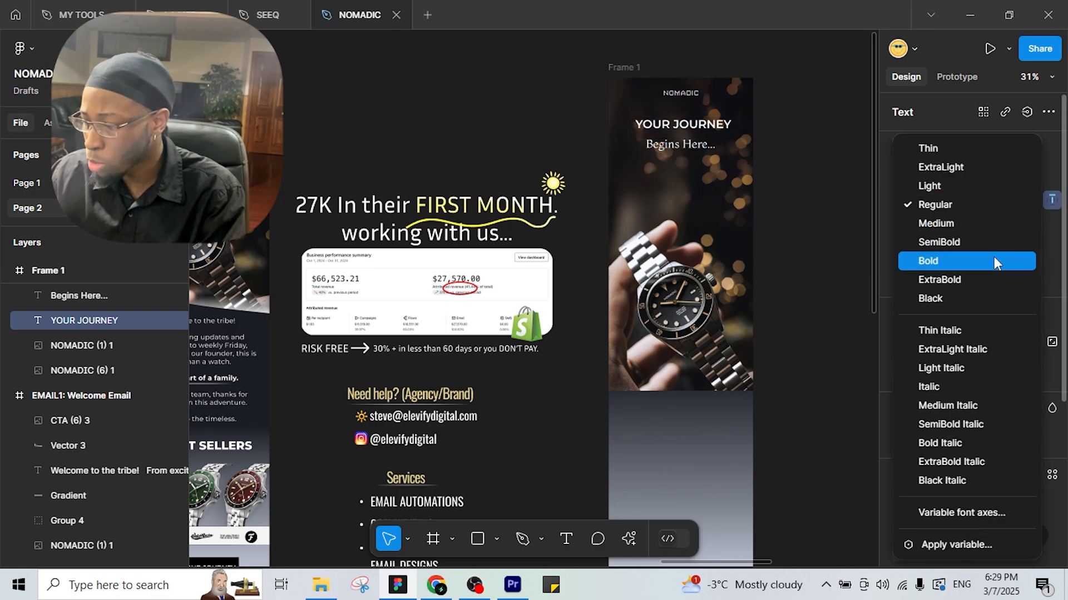
left_click(974, 280)
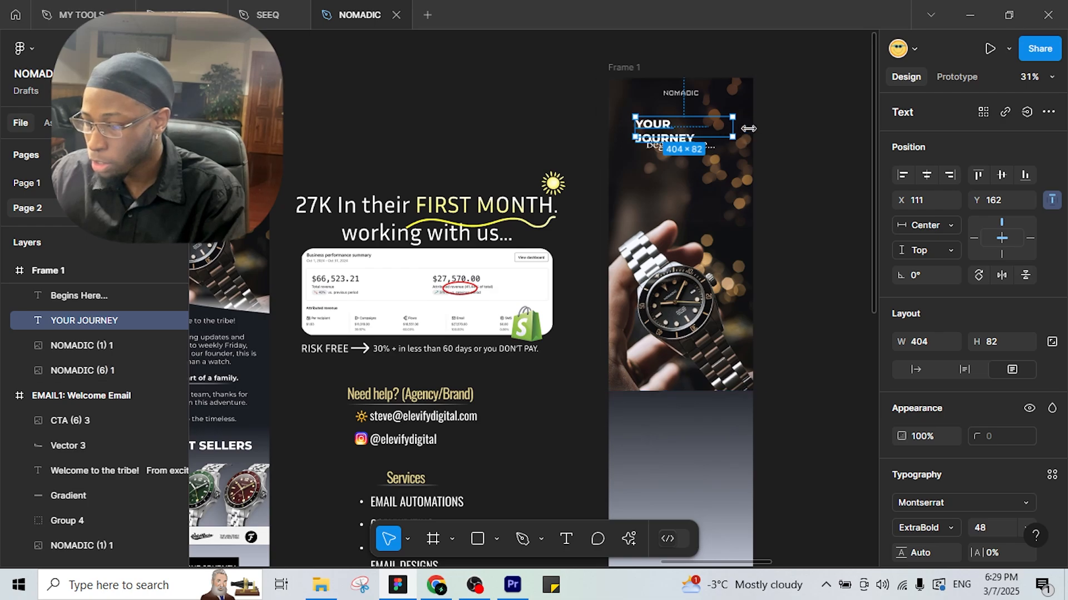
mouse_move(749, 129)
left_mouse_down()
mouse_move(761, 128)
mouse_move(736, 128)
left_mouse_up()
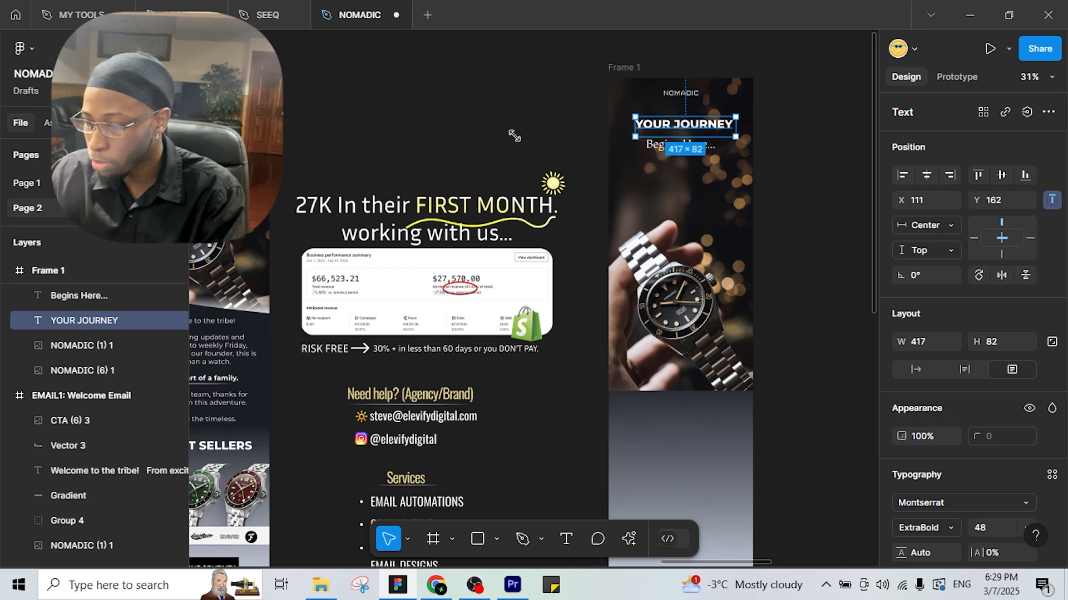
Make YOUR JOURNEY size 64 on a single line, centred in the frame.
left_click_drag(514, 135, 357, 136)
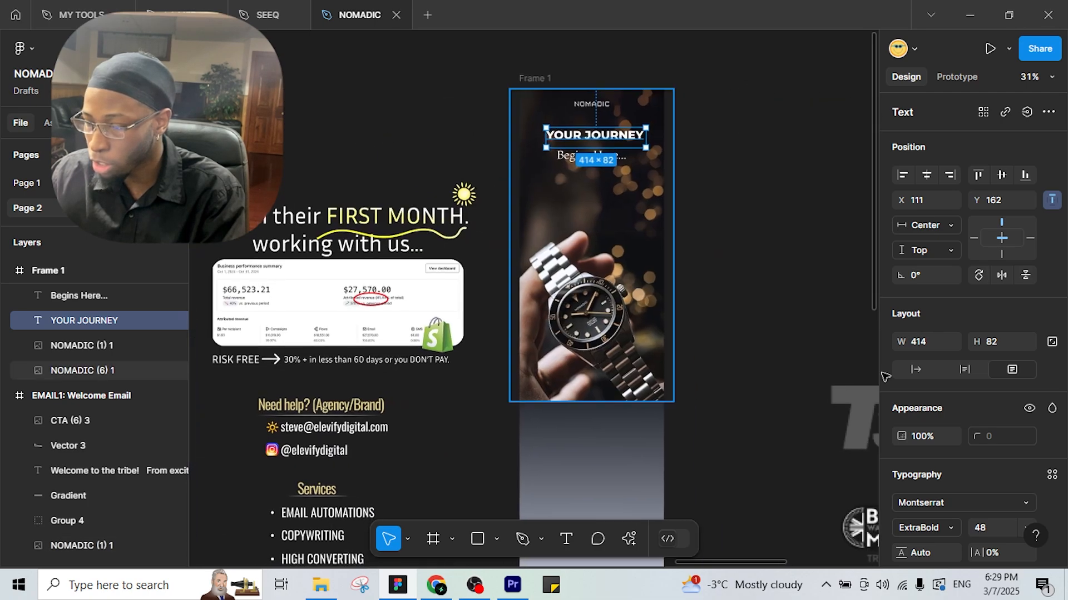
left_click(1025, 527)
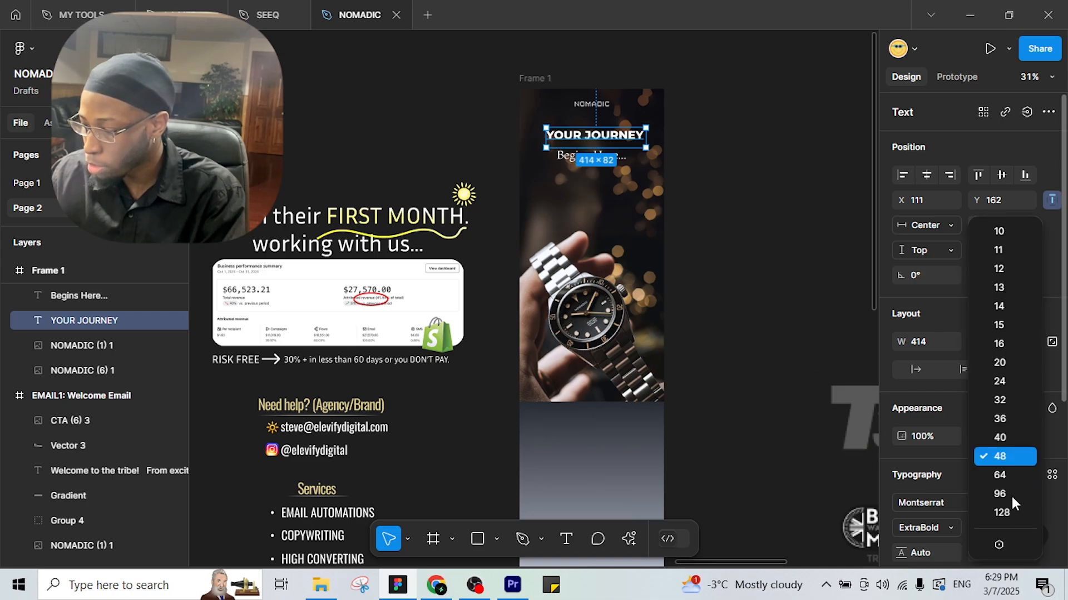
left_click(1009, 477)
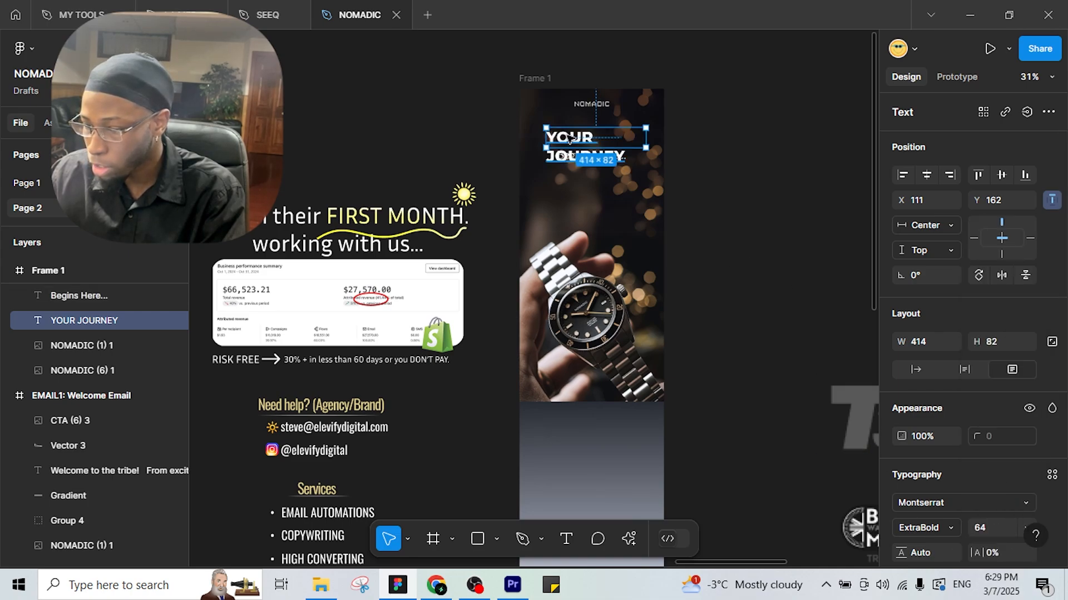
left_click_drag(655, 139, 690, 138)
left_click_drag(606, 135, 584, 128)
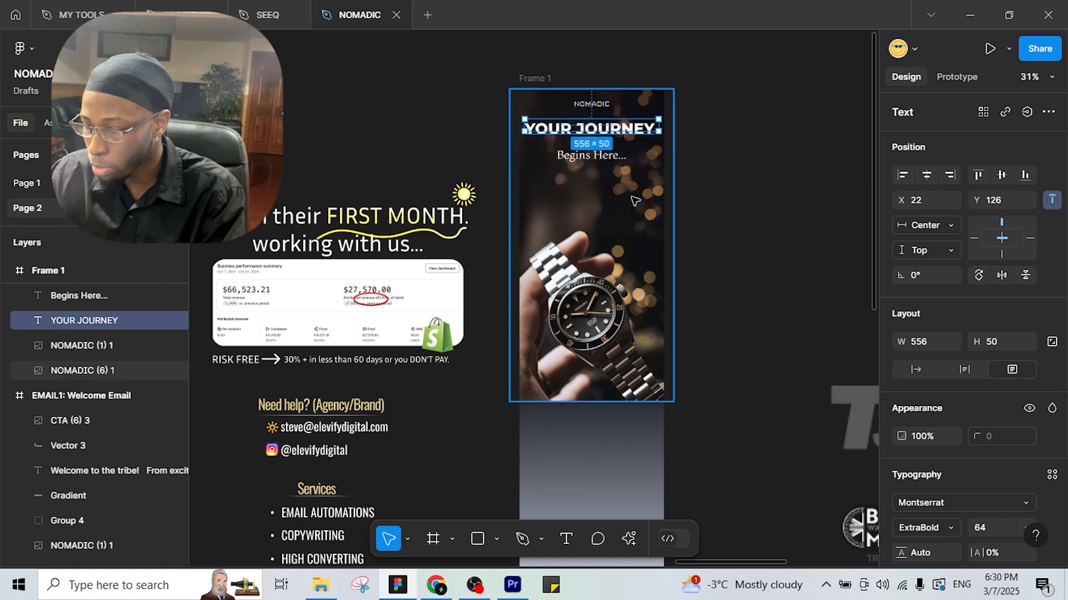
Move Begins Here... up beneath the heading and raise the watch photo.
left_click(603, 153)
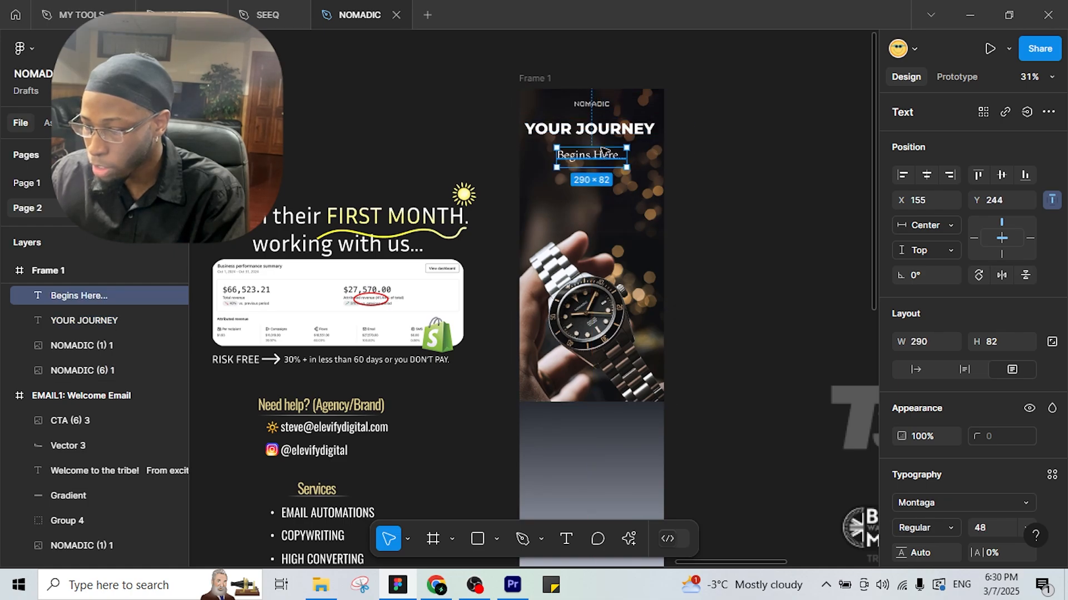
left_click_drag(603, 146, 604, 135)
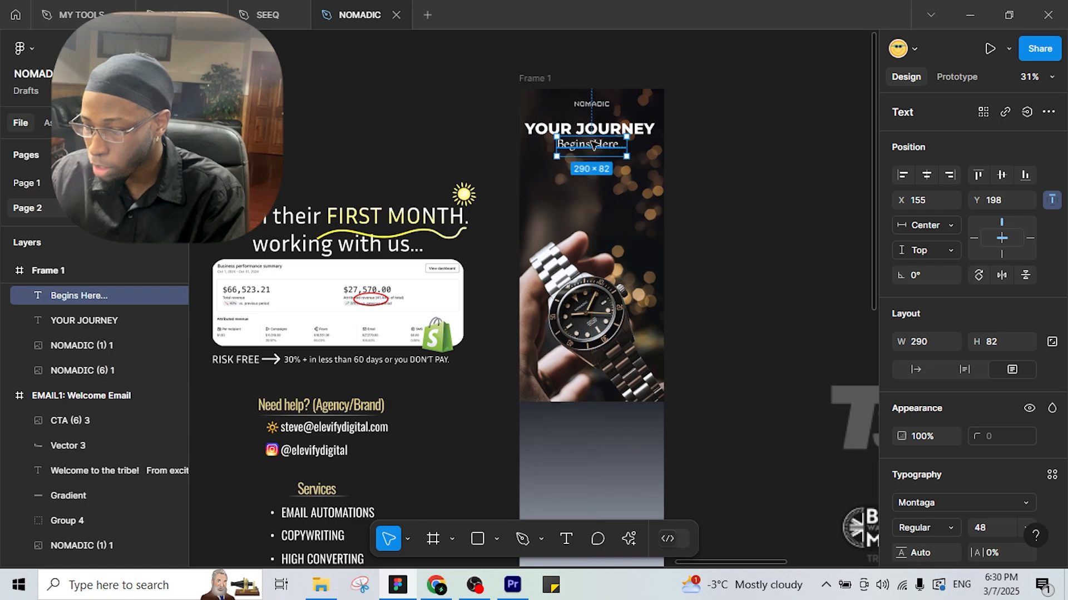
left_click(598, 311)
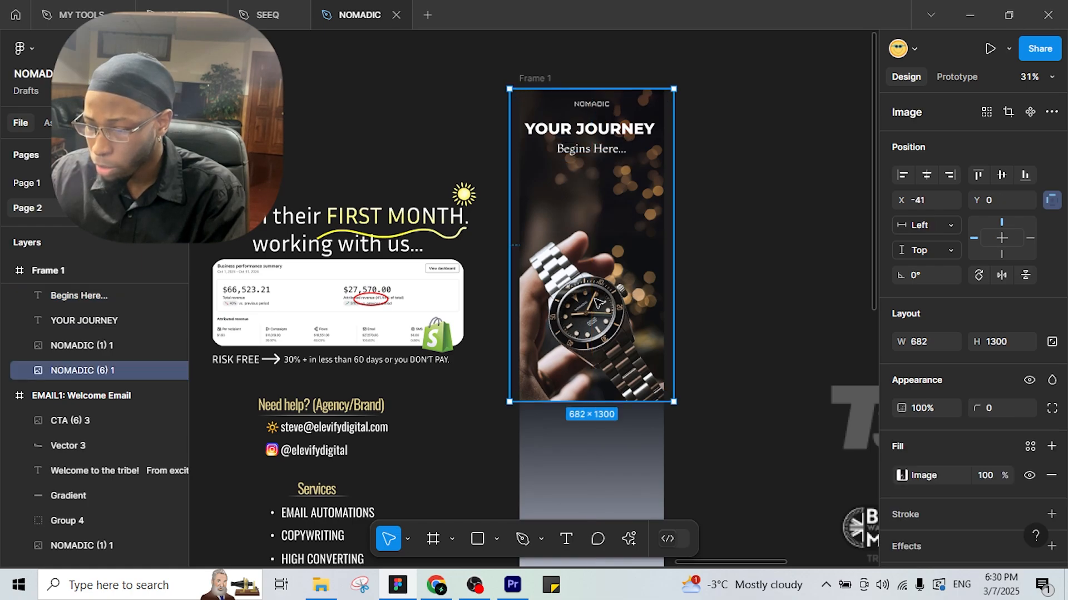
left_click_drag(599, 309, 573, 295)
scroll(538, 296, "down", 3)
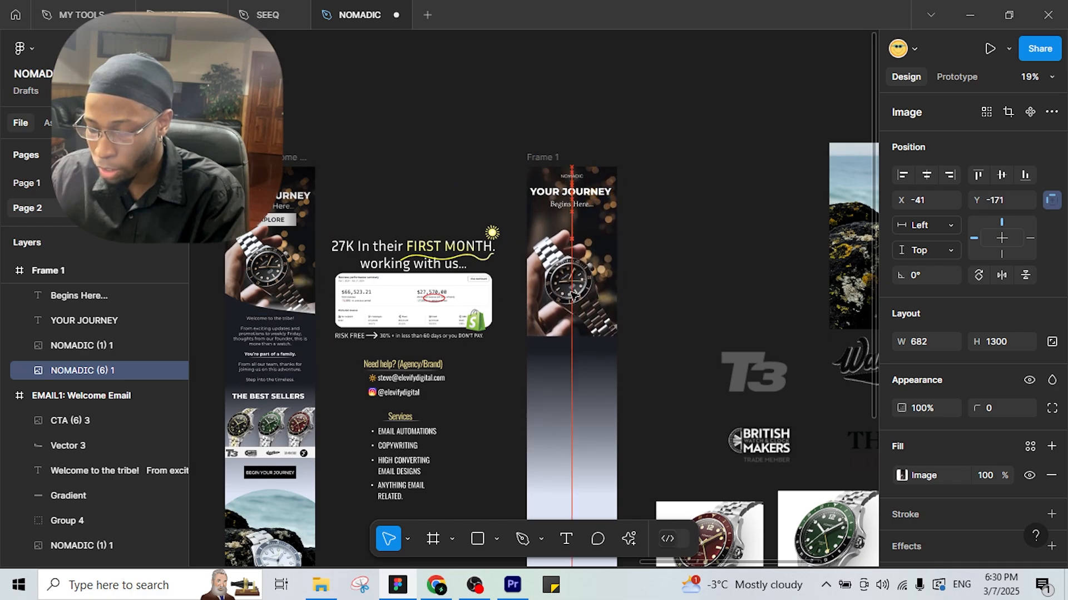
left_click(672, 289)
scroll(667, 287, "up", 3)
Switch Begins Here... to Montserrat and widen it to fit one line.
left_click(627, 183)
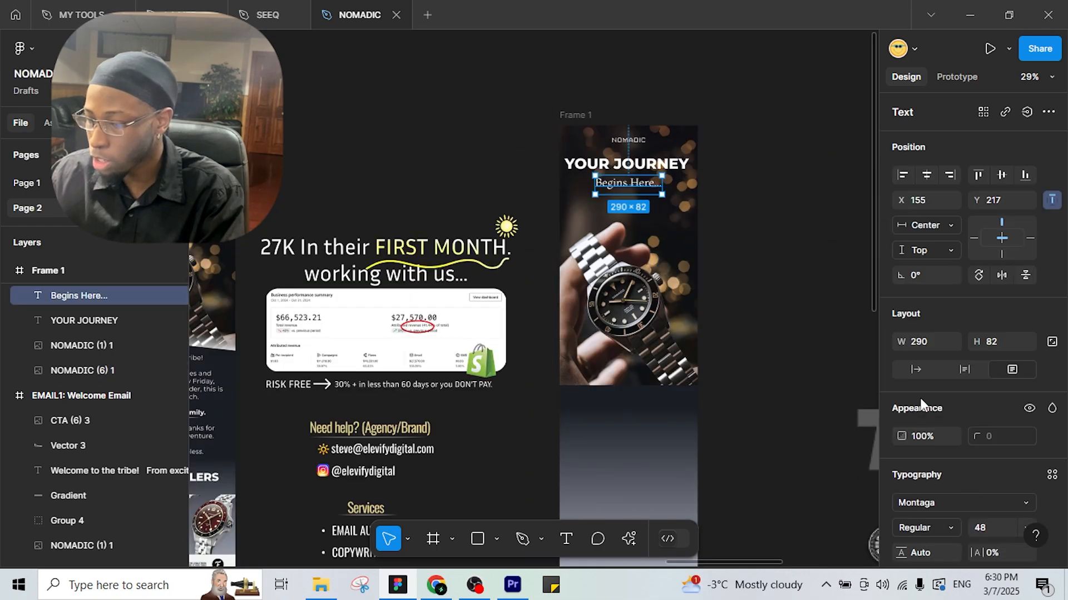
left_click(1034, 503)
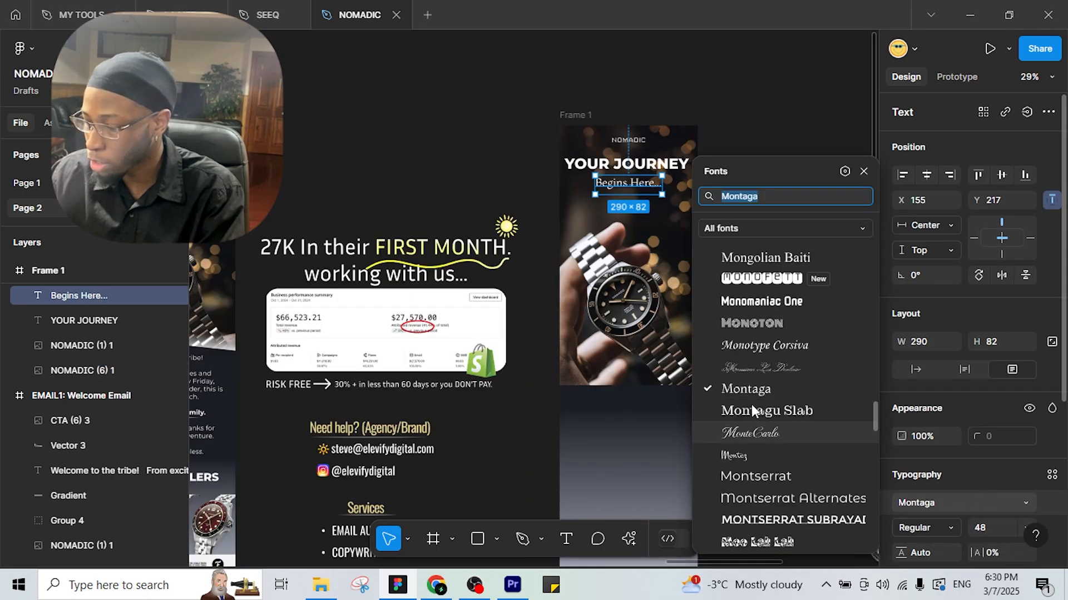
left_click(767, 476)
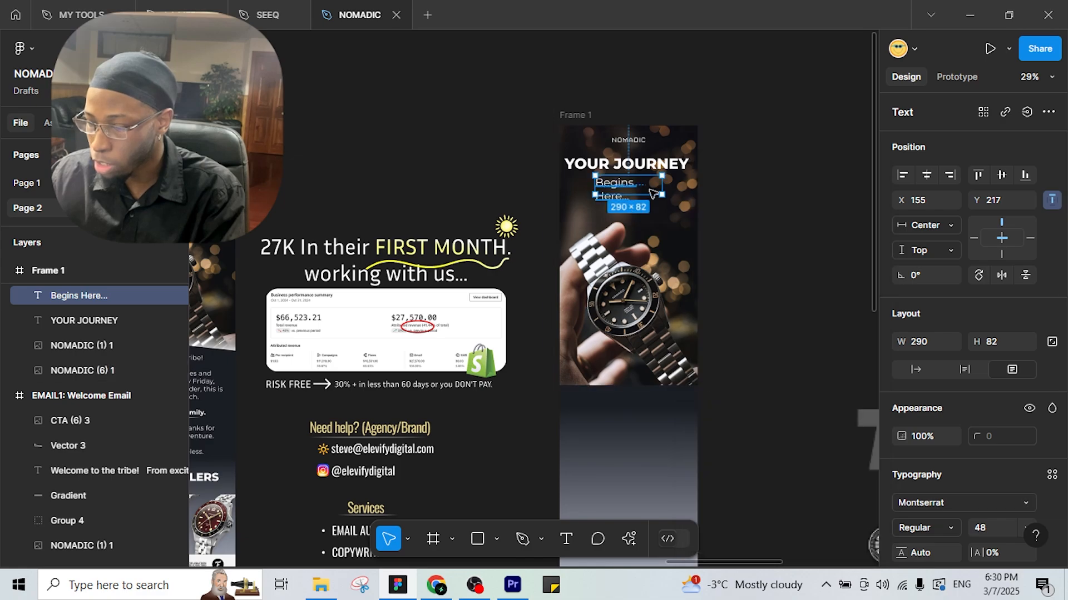
left_click_drag(663, 185, 672, 185)
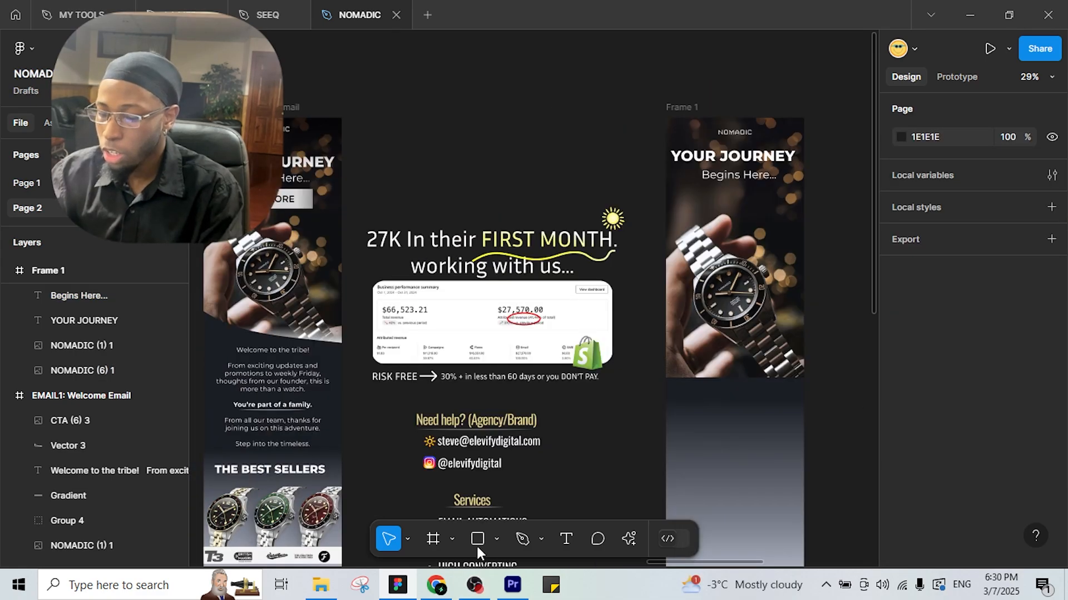
scroll(563, 438, "right", 1)
Draw a 374×102 light grey (DBD8D8) rectangle beneath Begins Here... as a button placeholder.
left_click(476, 540)
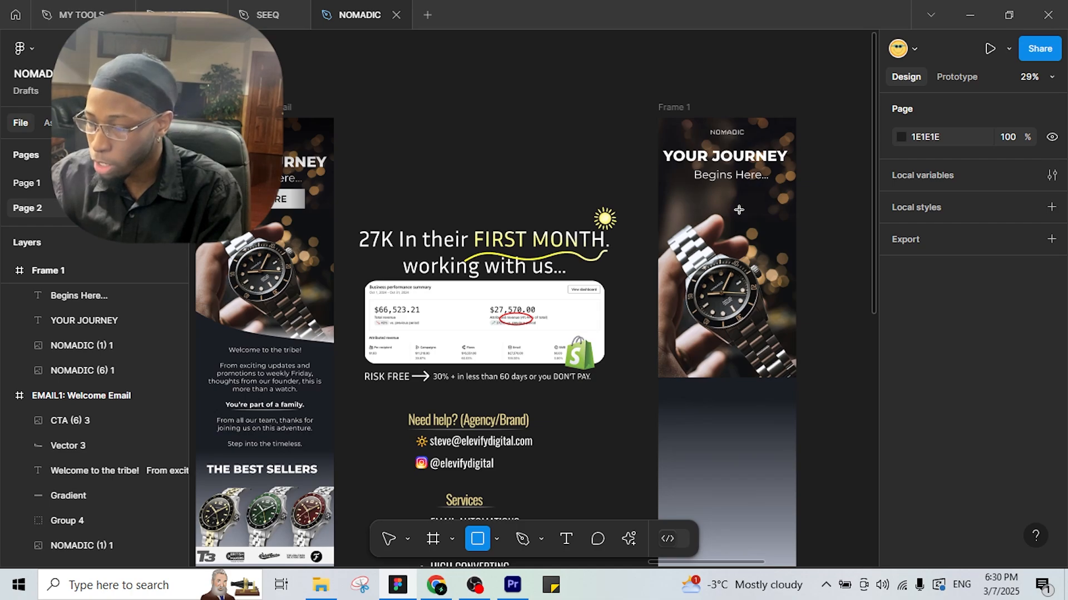
left_click_drag(692, 191, 778, 214)
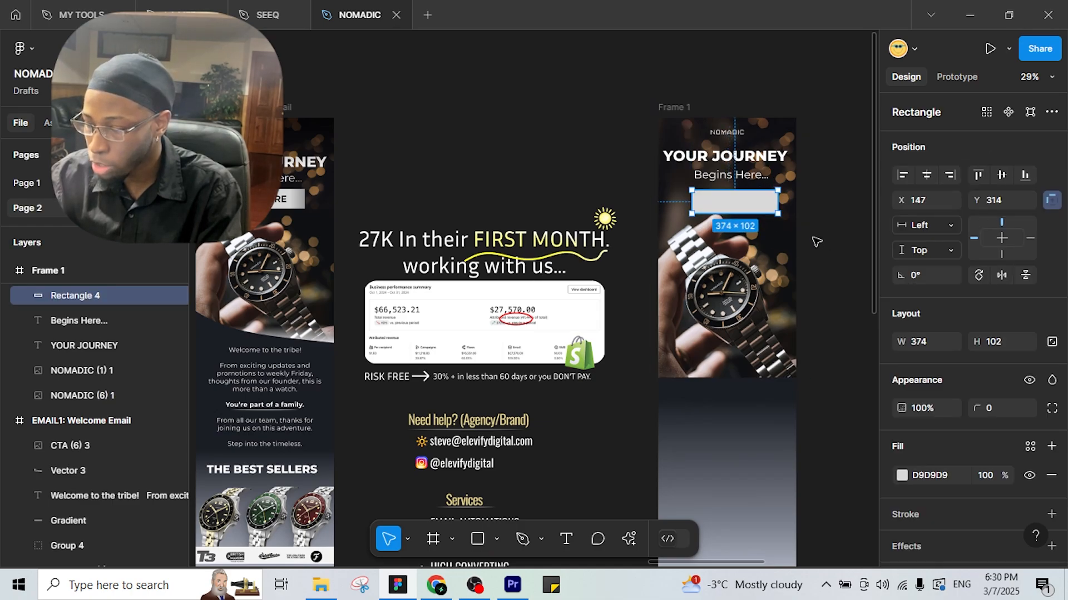
left_click(802, 261)
left_click(718, 210)
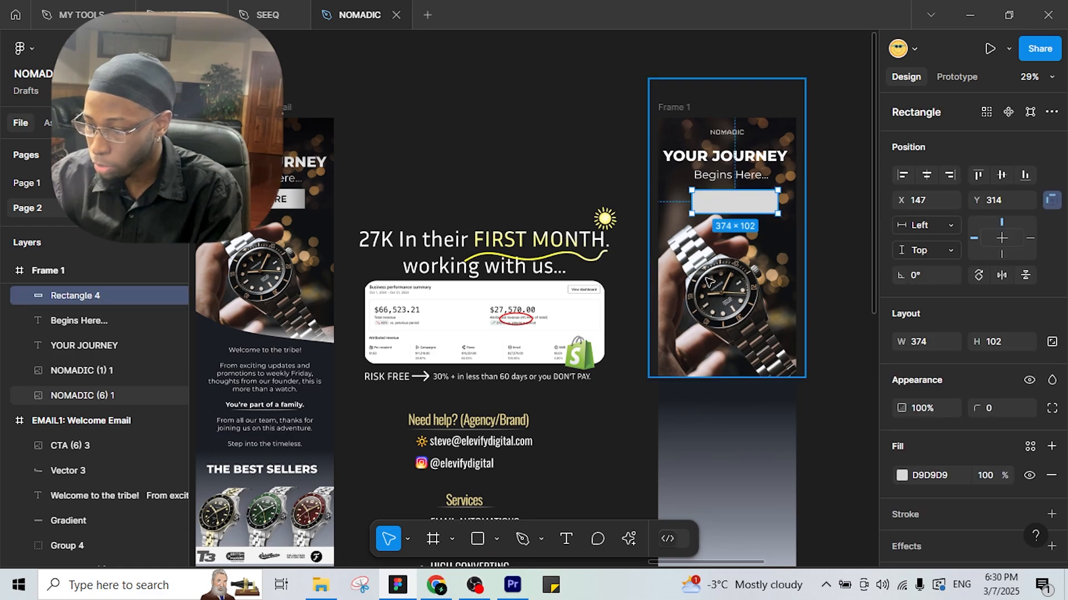
left_click(903, 475)
left_click(713, 389)
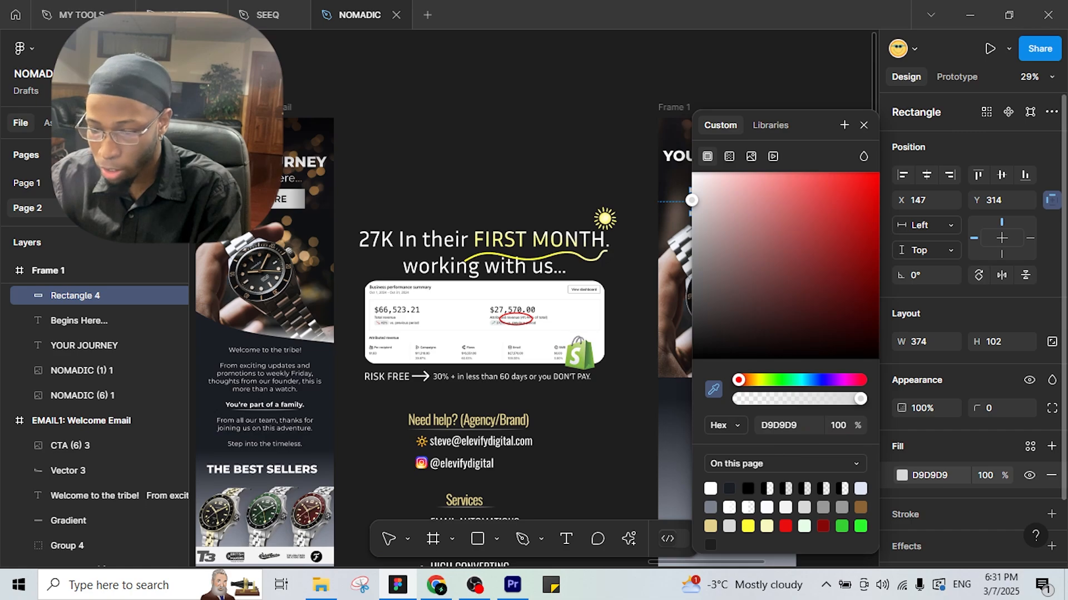
key("Escape")
left_click(367, 113)
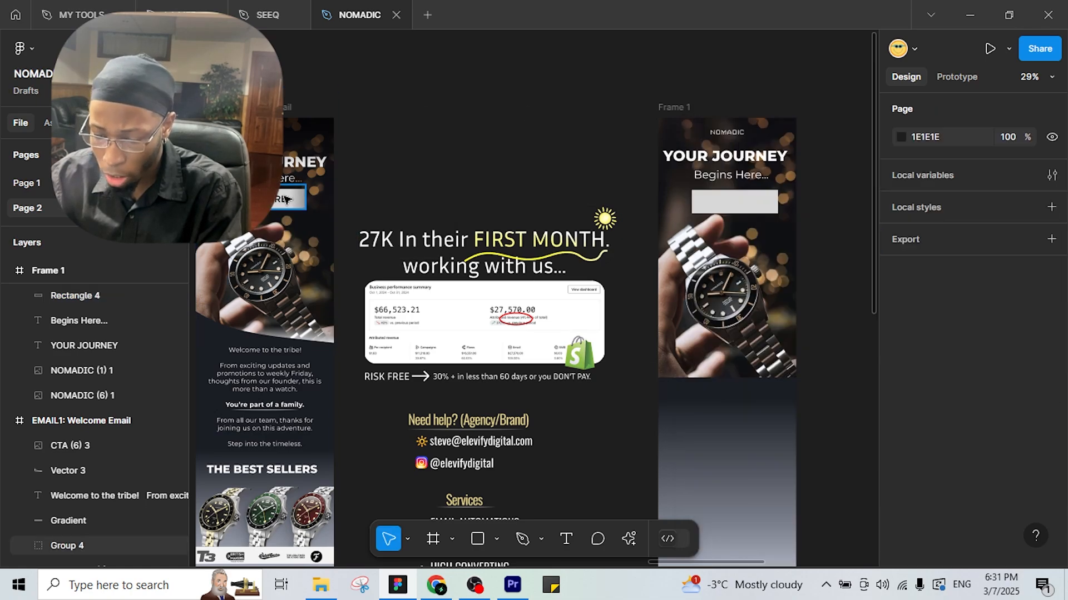
scroll(285, 199, "up", 8)
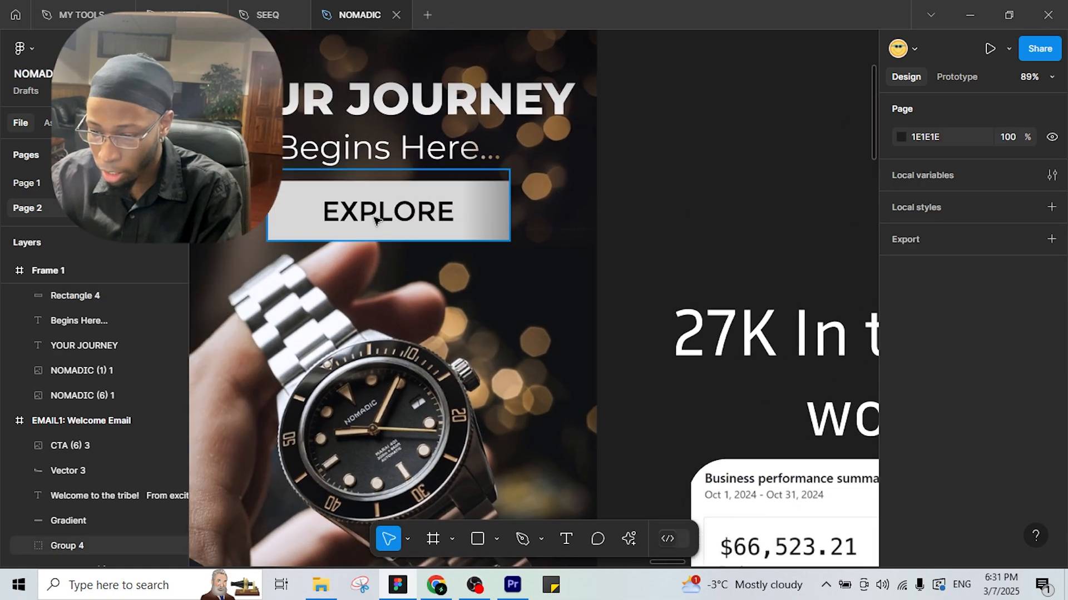
scroll(506, 222, "down", 5)
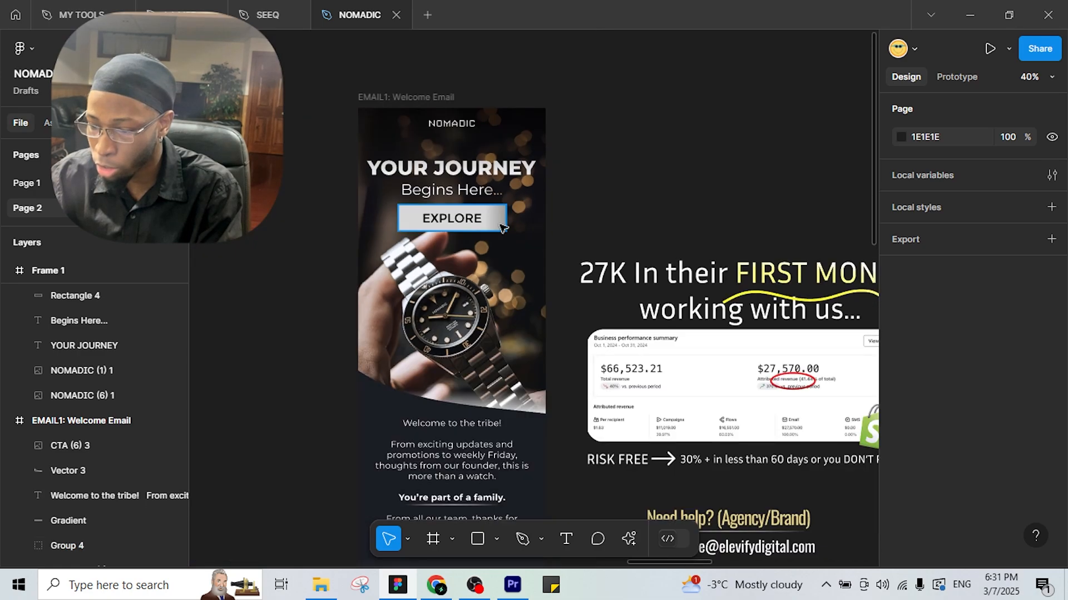
scroll(556, 200, "right", 5)
scroll(690, 219, "right", 3)
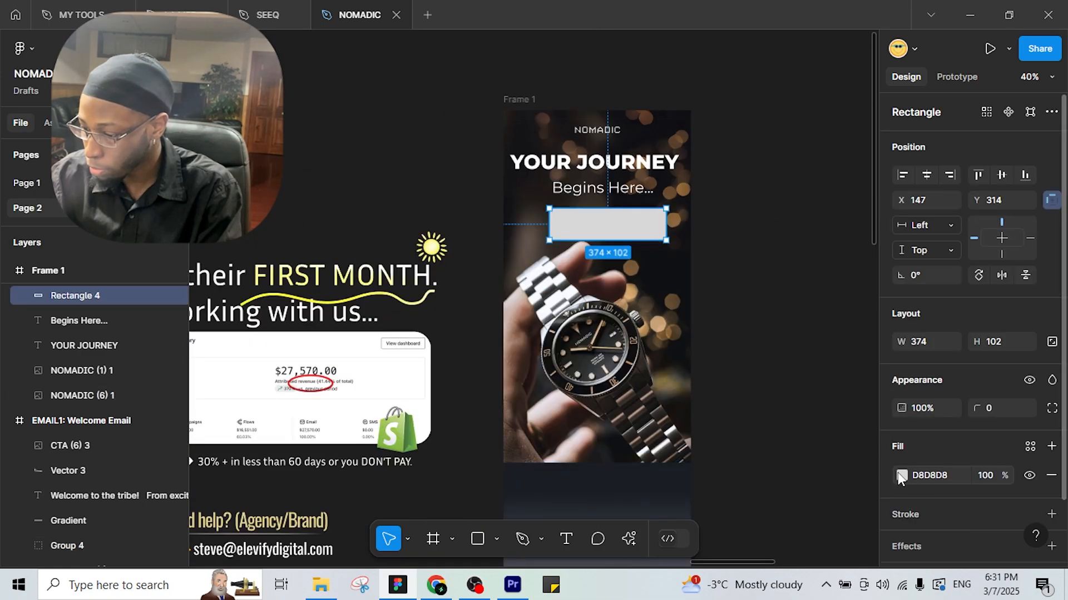
Give the grey button a linear gradient fill with a darker end colour.
left_click(902, 477)
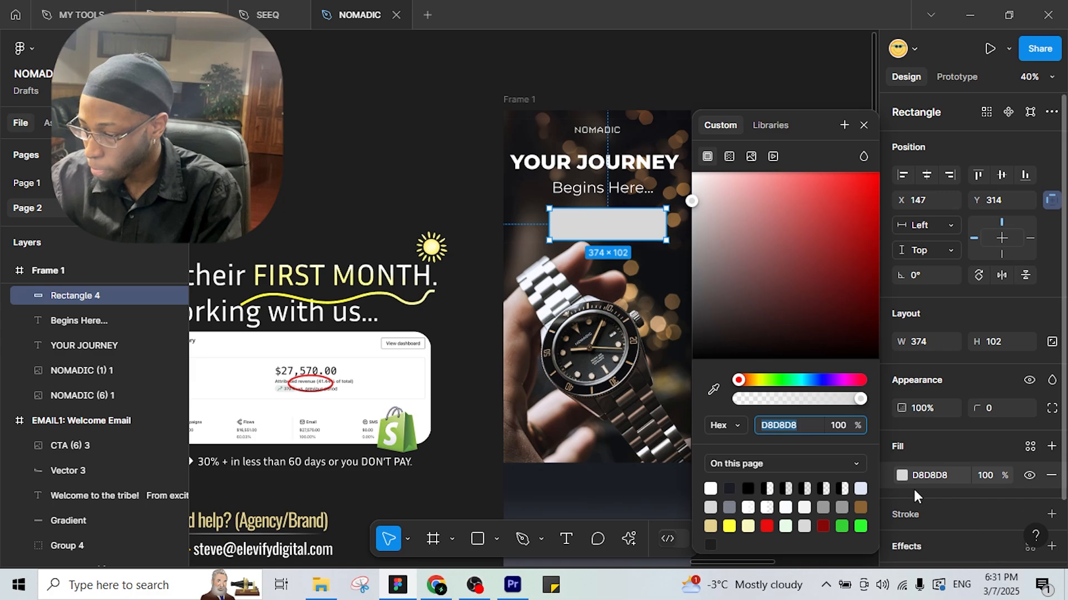
left_click(727, 156)
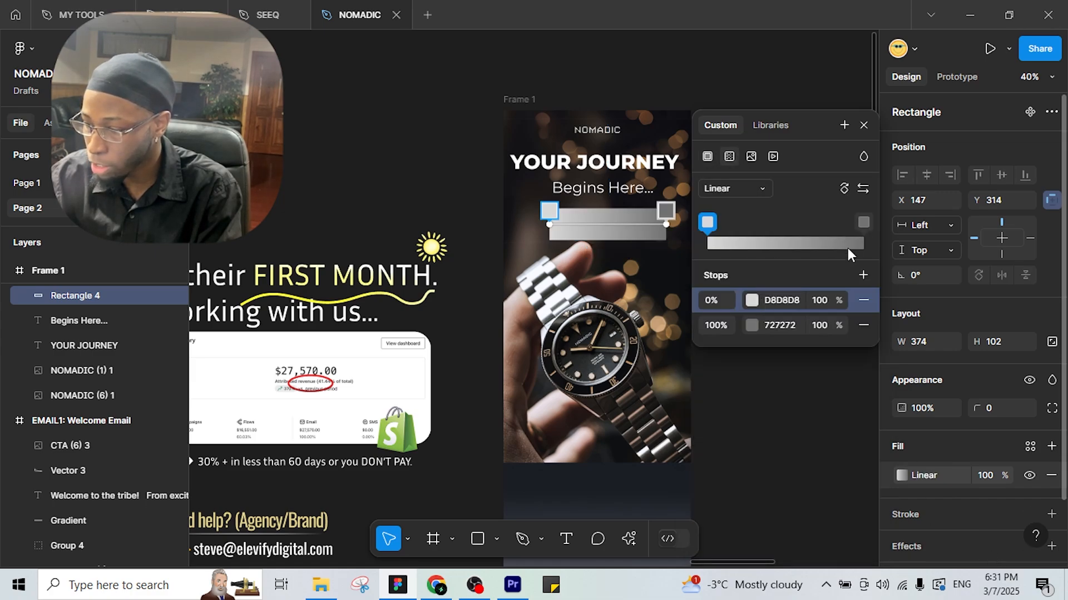
left_click(751, 326)
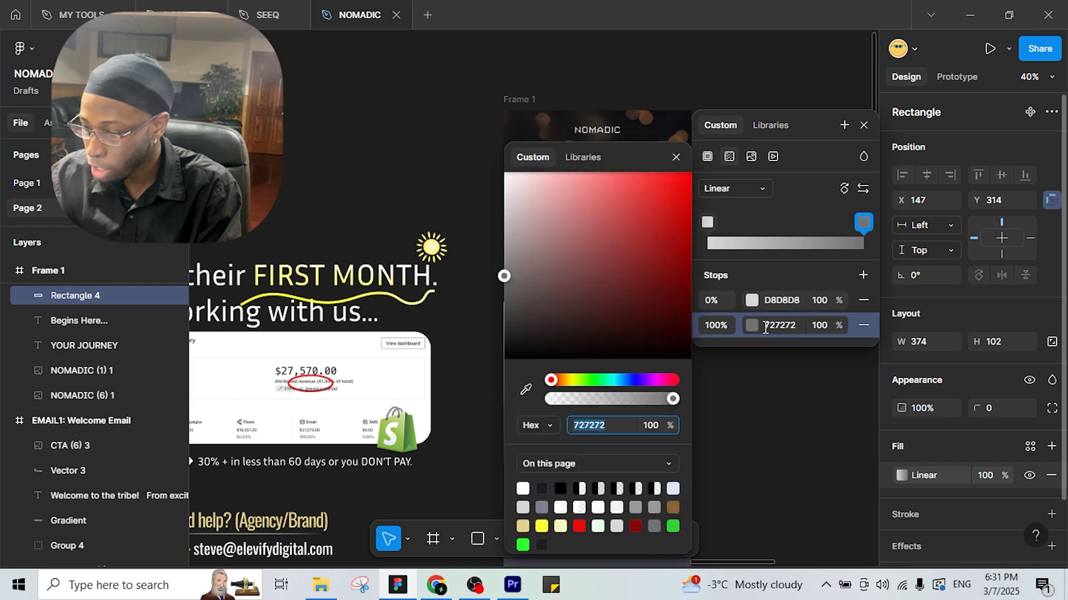
left_click_drag(595, 147, 279, 113)
left_click_drag(239, 318, 189, 279)
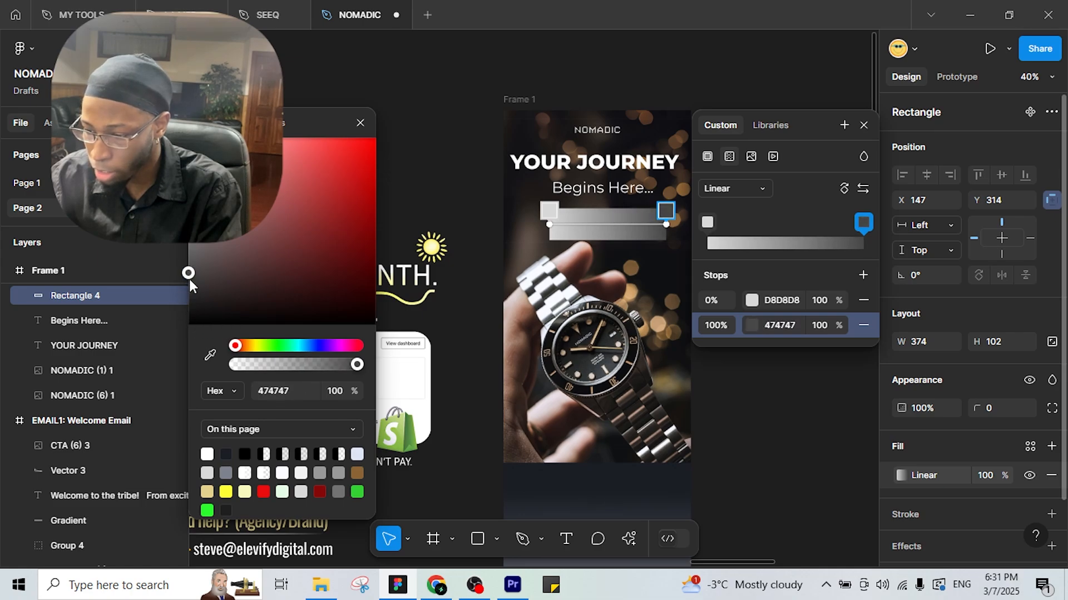
left_click(667, 92)
left_click(754, 202)
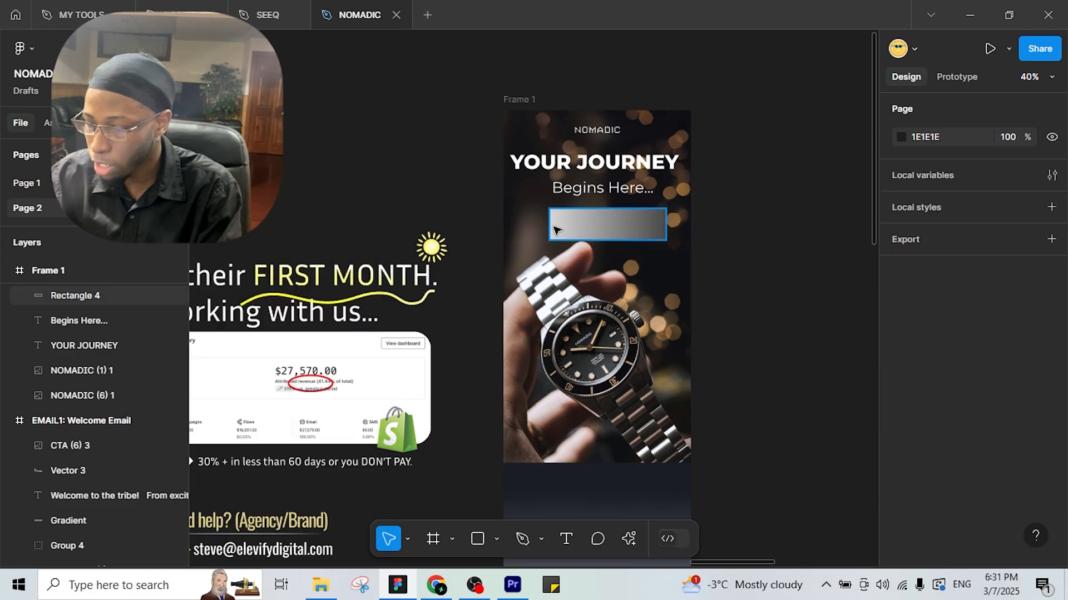
Centre the button and Begins Here... in Frame 1 and narrow the YOUR JOURNEY box.
left_click(630, 226)
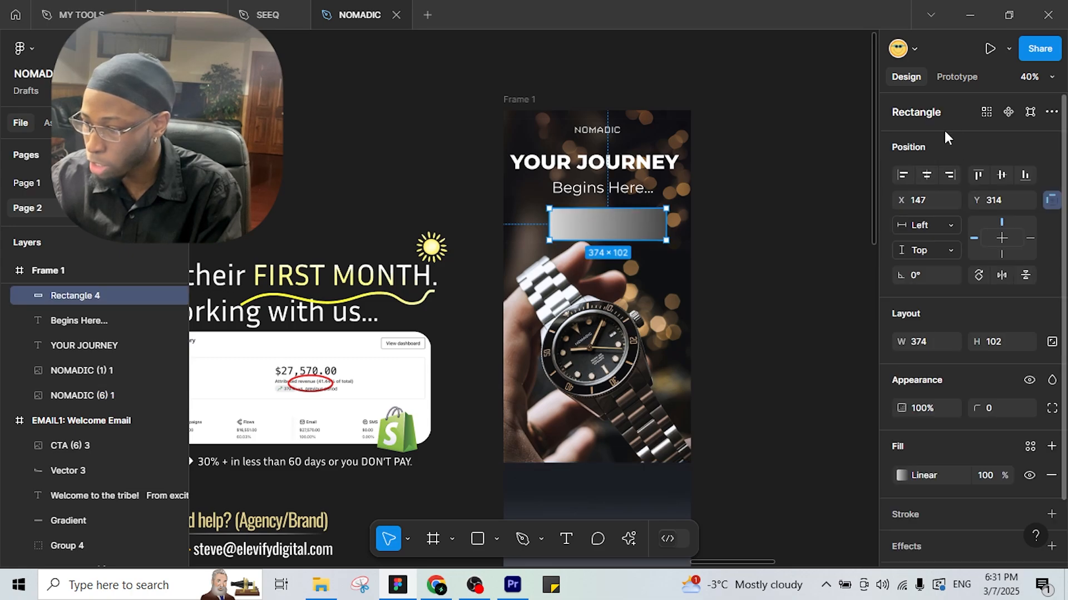
left_click(925, 175)
key("Tab")
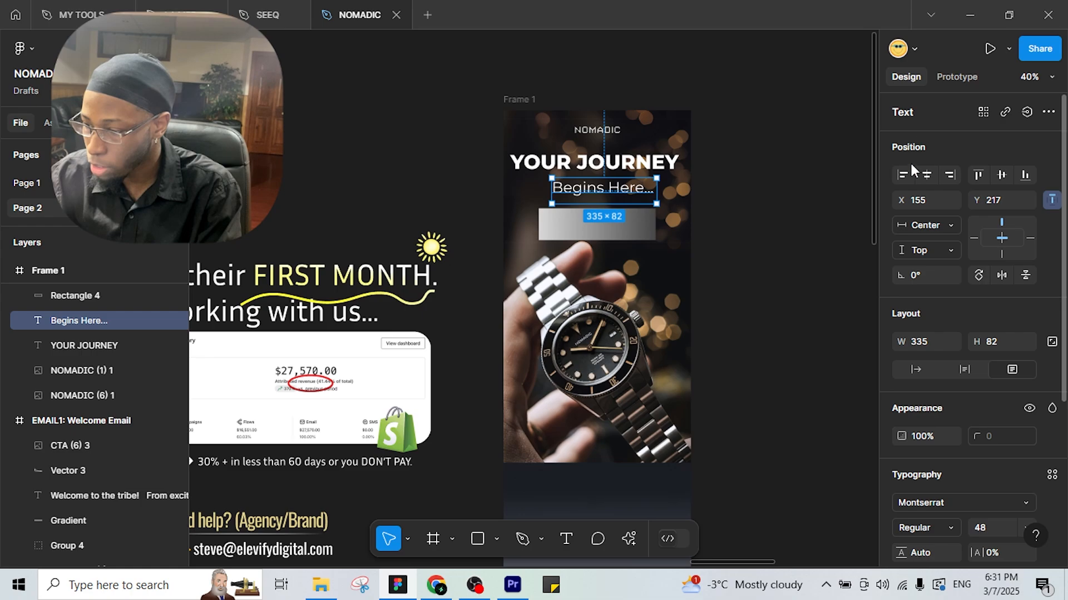
left_click(926, 174)
key("Tab")
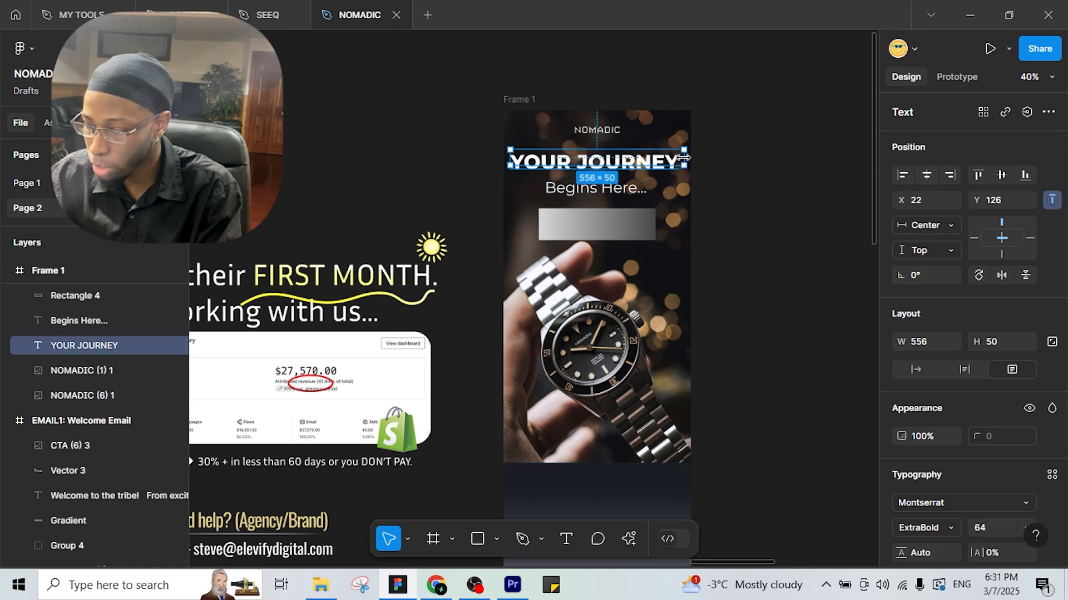
left_click_drag(684, 158, 682, 159)
left_click(709, 225)
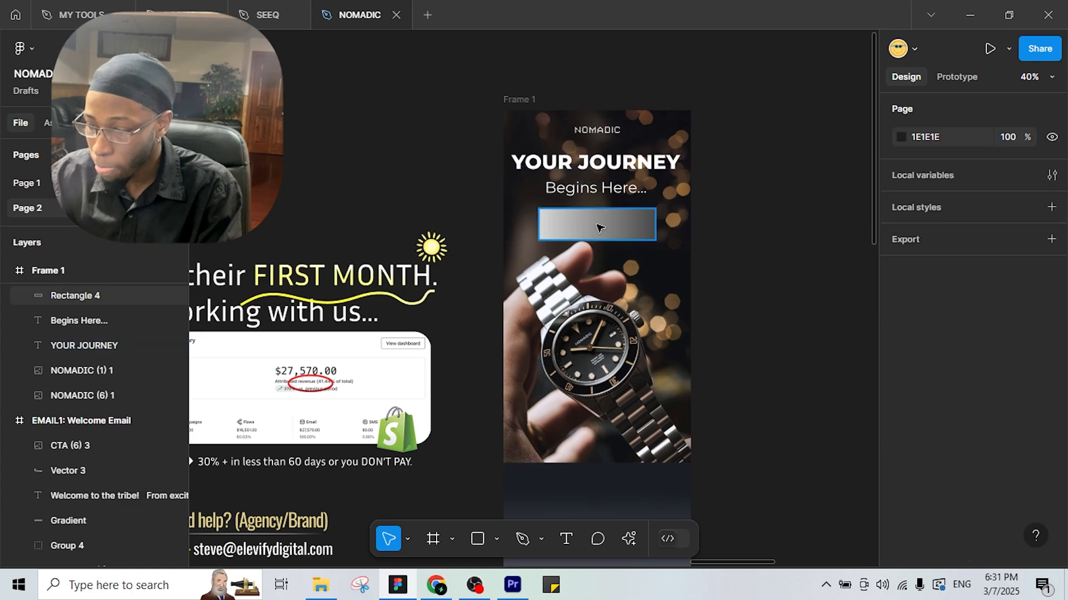
left_click_drag(735, 260, 788, 250)
left_click(566, 538)
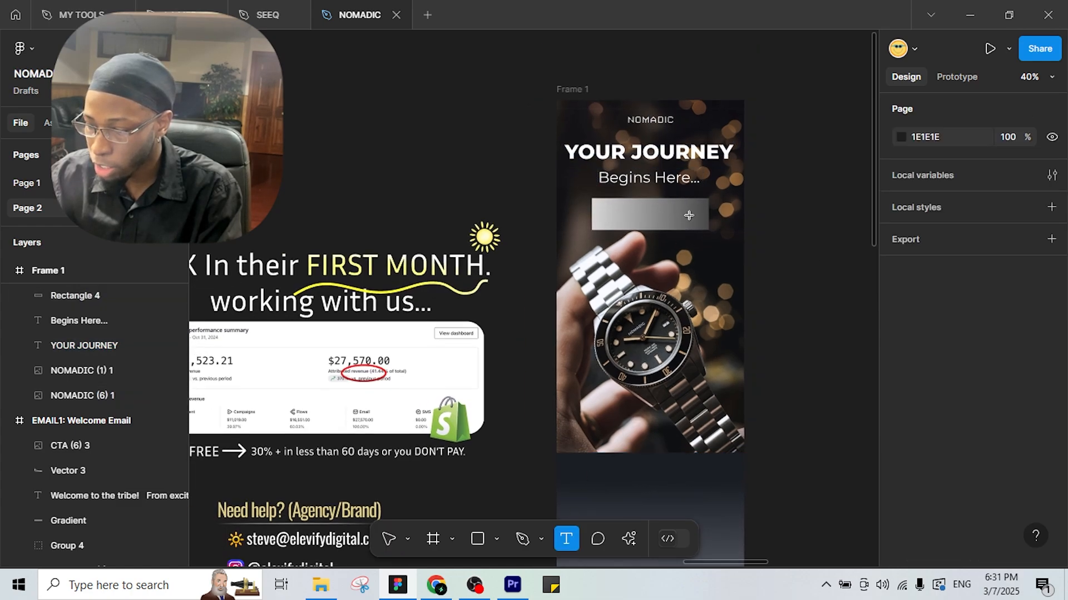
Add an 'EXPLORE' label on the gradient button, centred horizontally in the frame.
left_click_drag(605, 206, 703, 223)
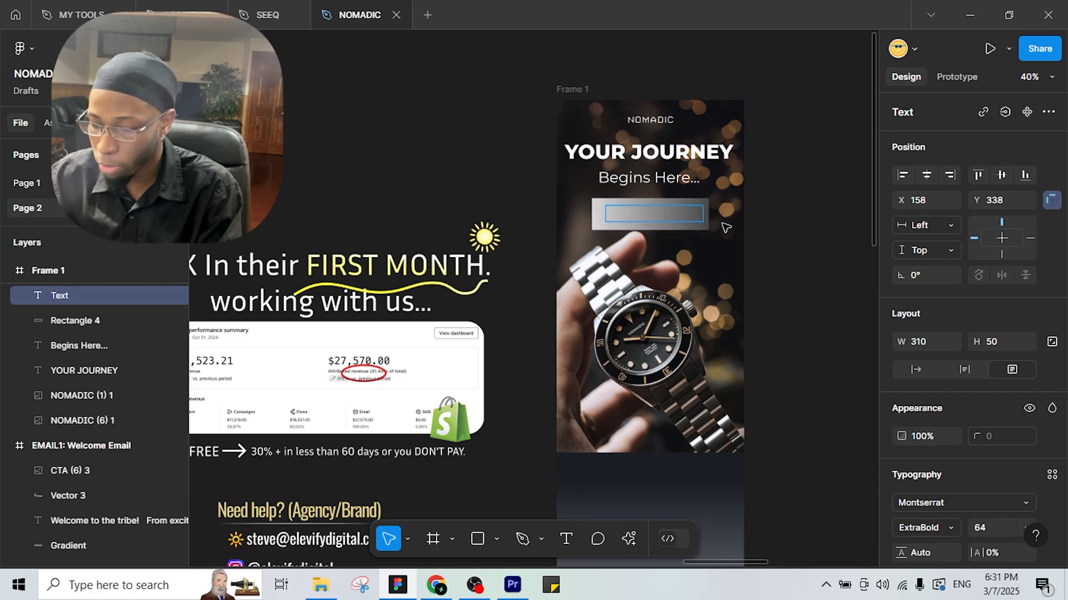
type("EXP")
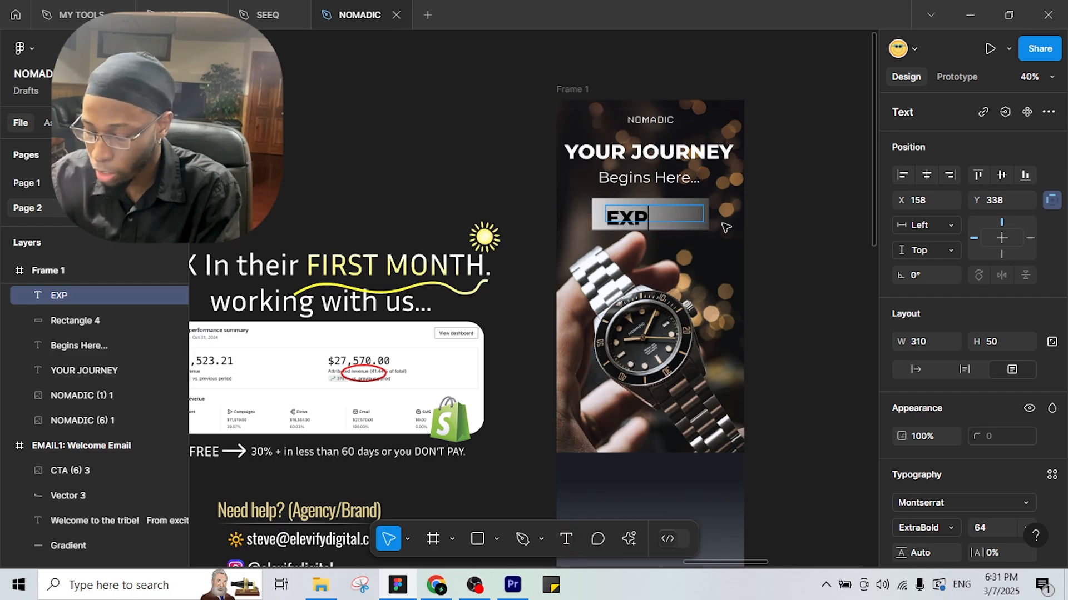
type("LORE")
key("Escape")
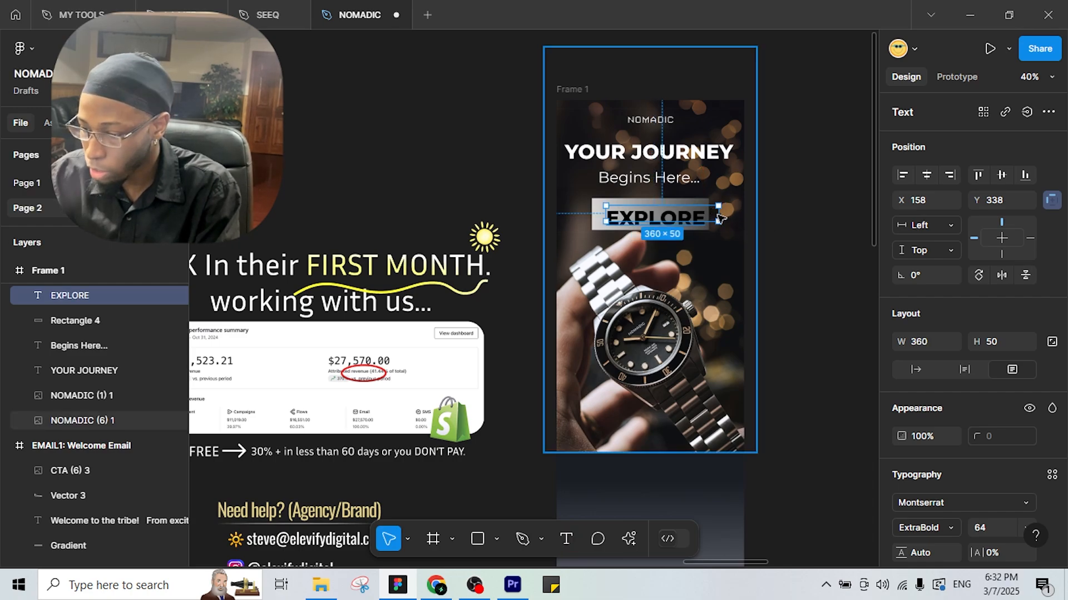
left_click_drag(703, 214, 708, 215)
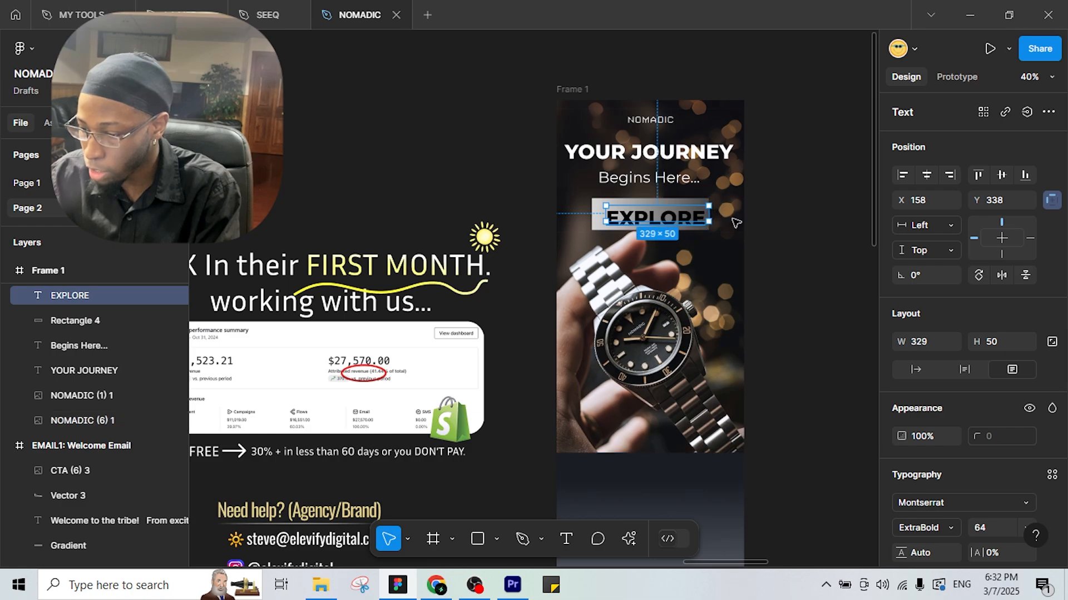
left_click(926, 174)
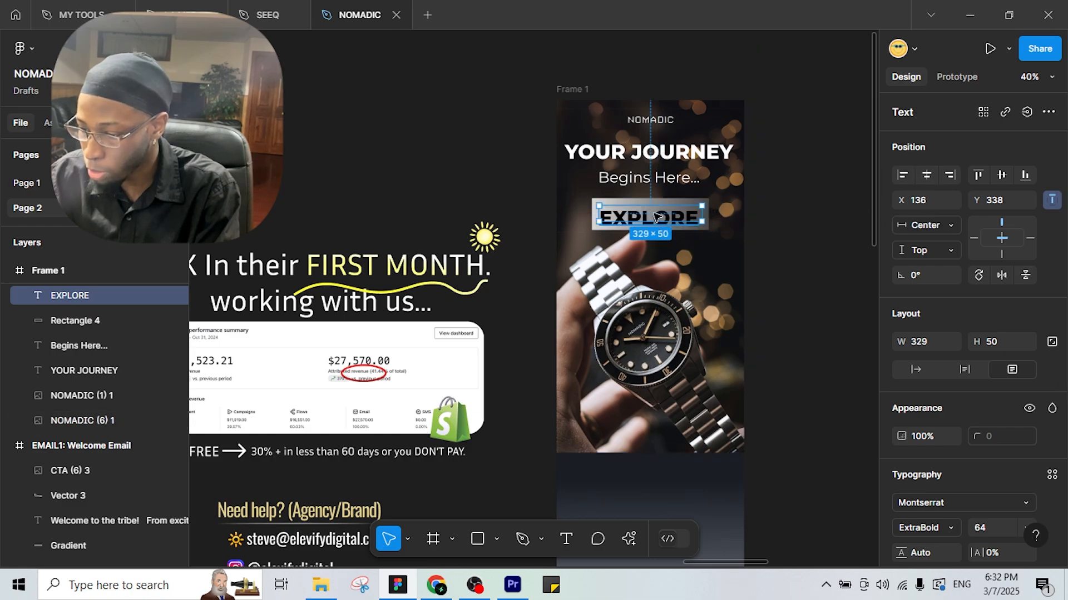
scroll(656, 217, "up", 5)
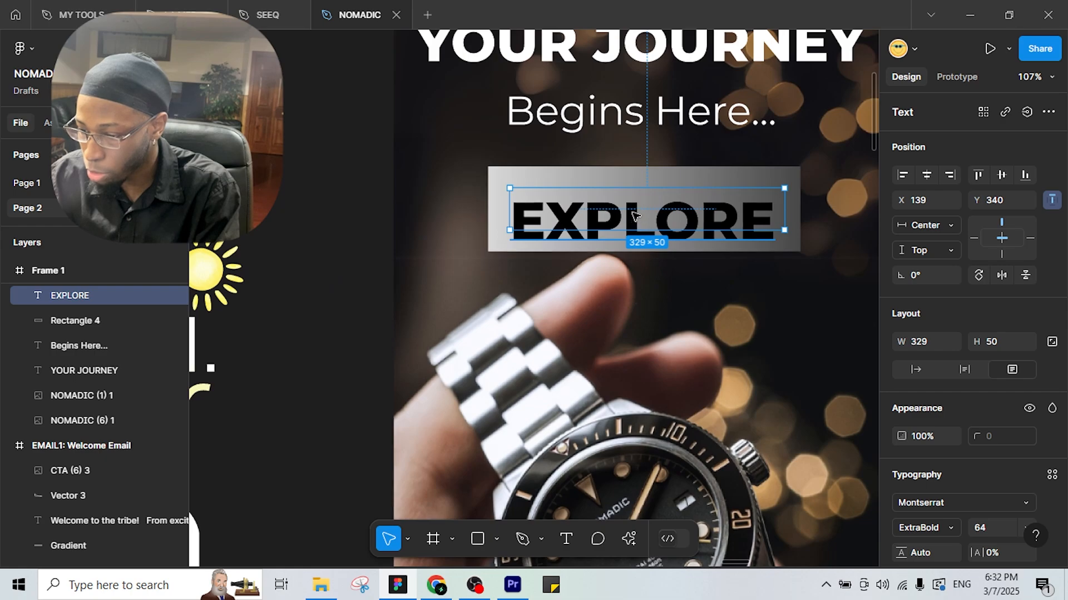
left_click_drag(637, 218, 646, 210)
left_click_drag(794, 201, 785, 200)
left_click(926, 176)
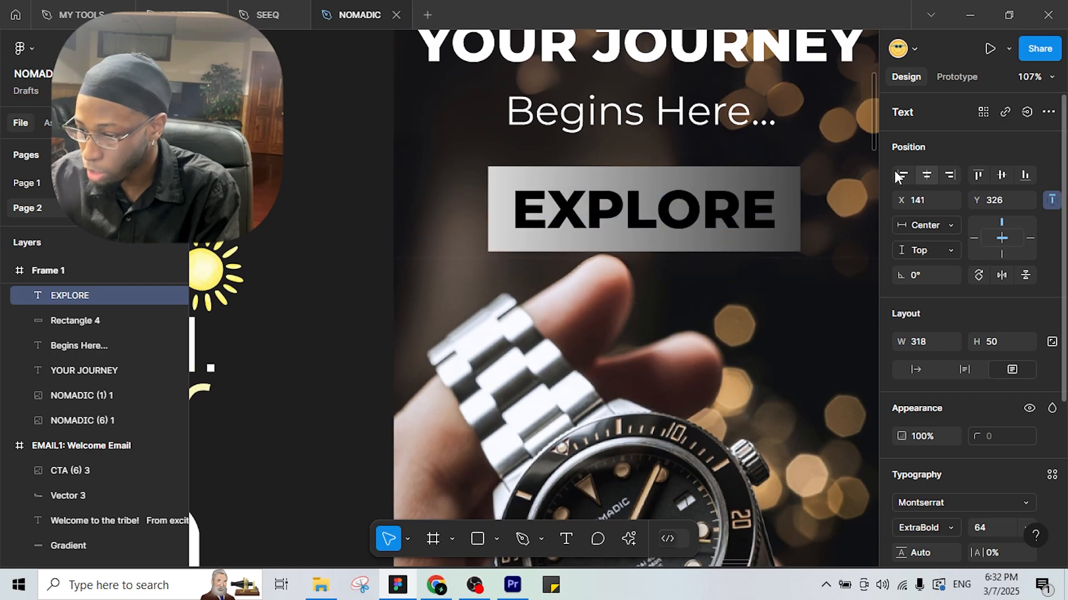
Scroll the canvas over to the existing Welcome Email design for comparison.
scroll(674, 208, "down", 3)
scroll(676, 208, "down", 2)
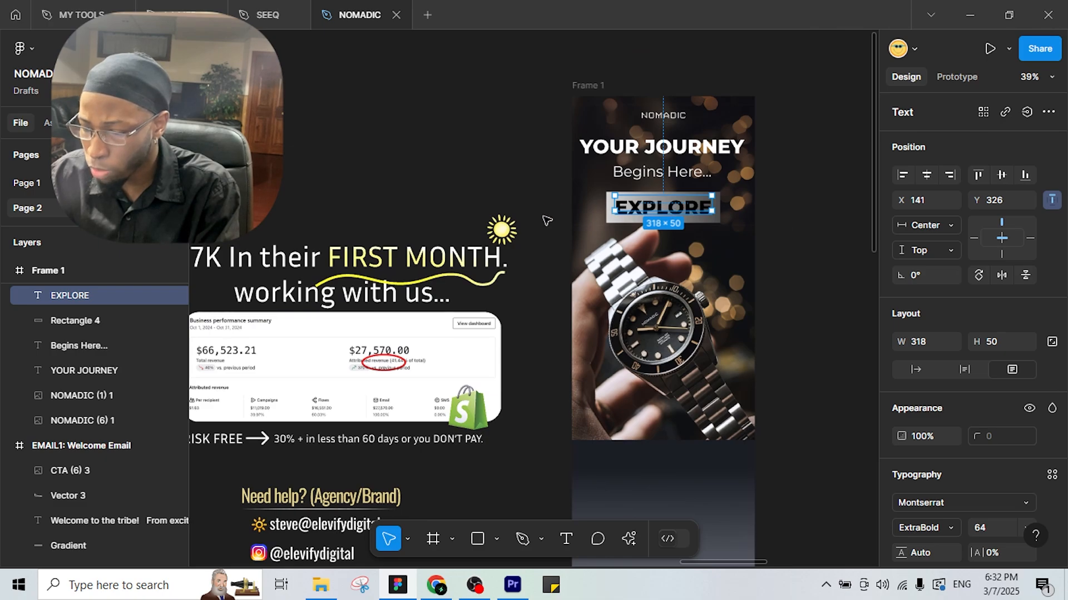
scroll(297, 148, "down", 4)
scroll(300, 148, "left", 4)
scroll(407, 144, "up", 4)
scroll(407, 146, "up", 2)
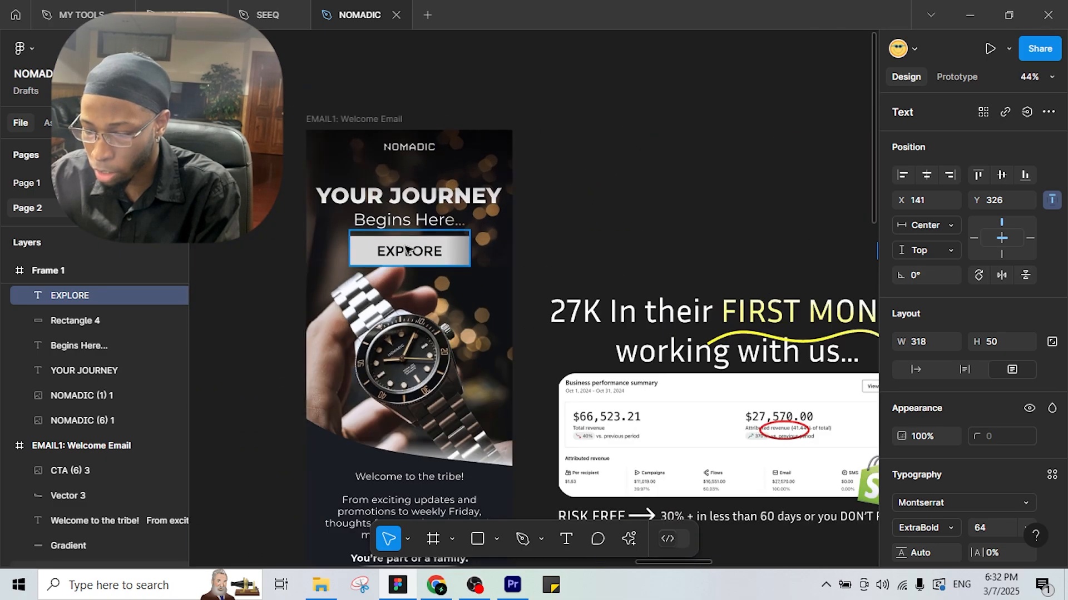
Change Frame 1's EXPLORE label font to NATS, matching the Welcome Email.
left_click(97, 452)
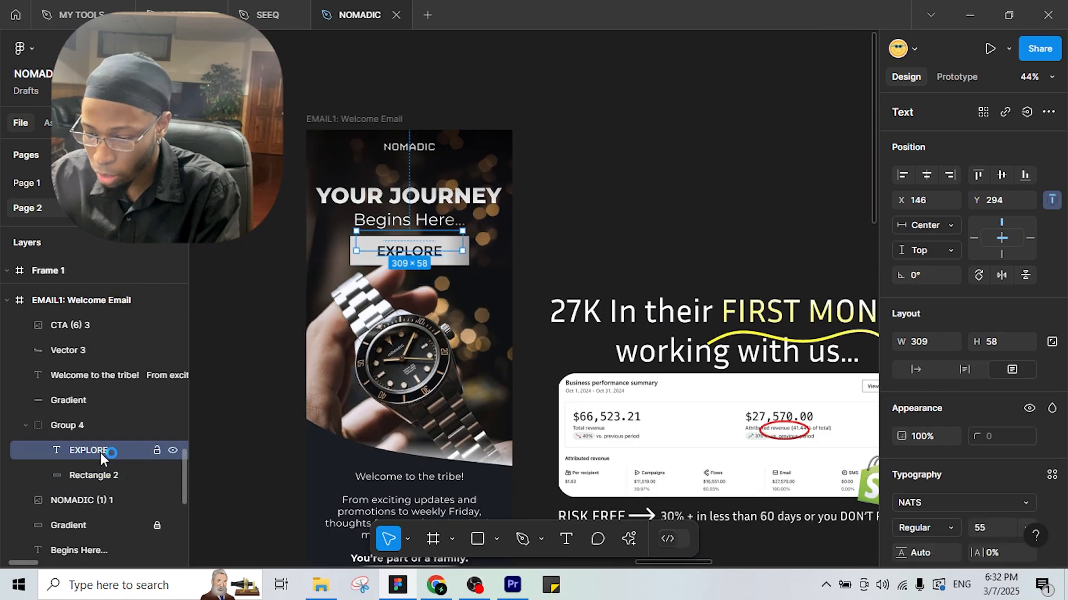
scroll(431, 214, "right", 10)
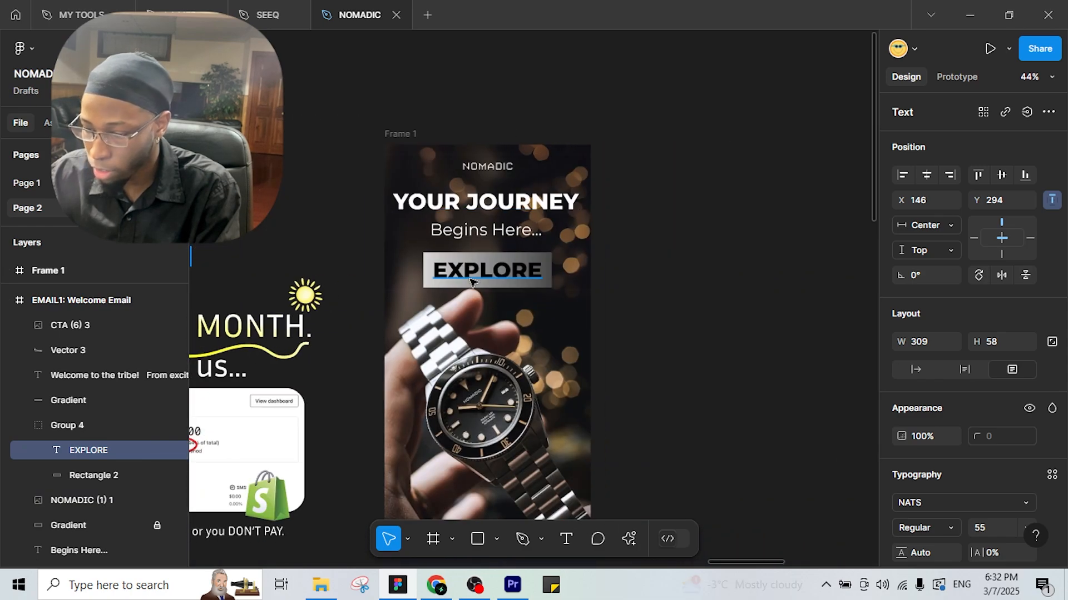
left_click(945, 503)
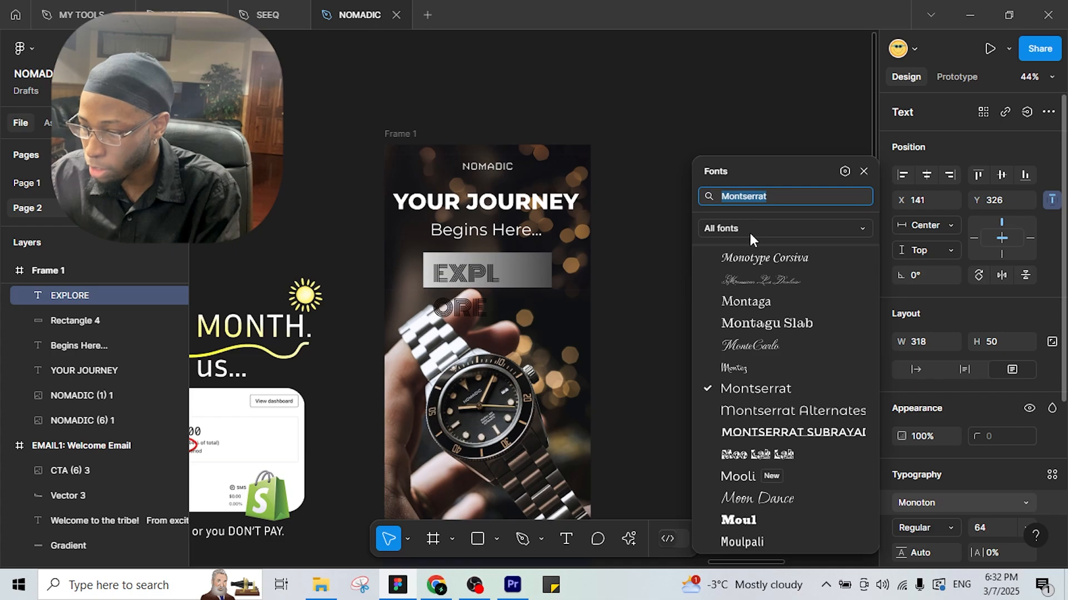
type("NATS")
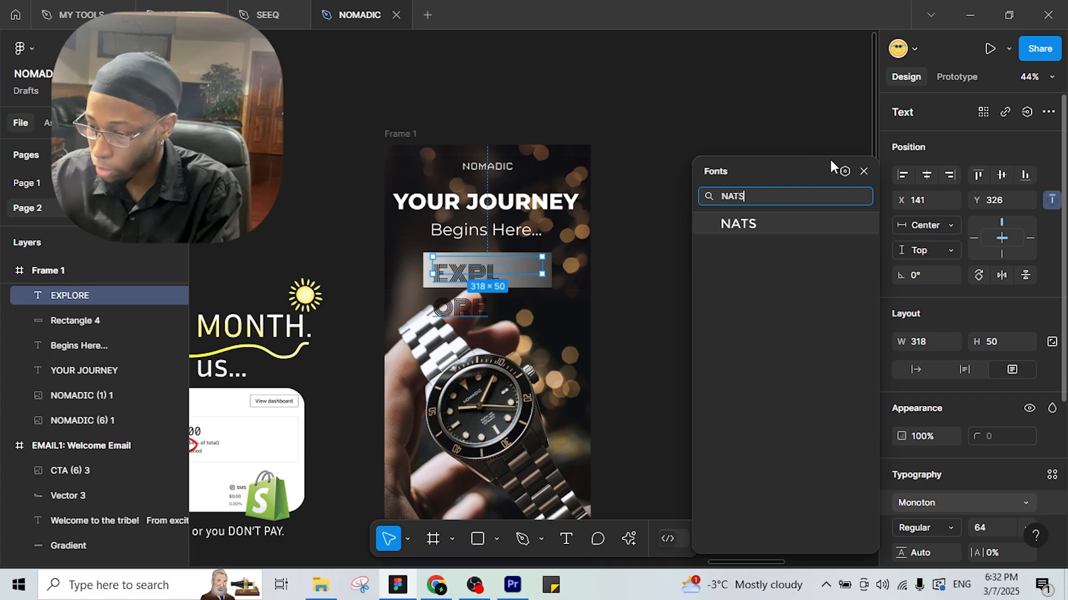
left_click(762, 225)
key("Escape")
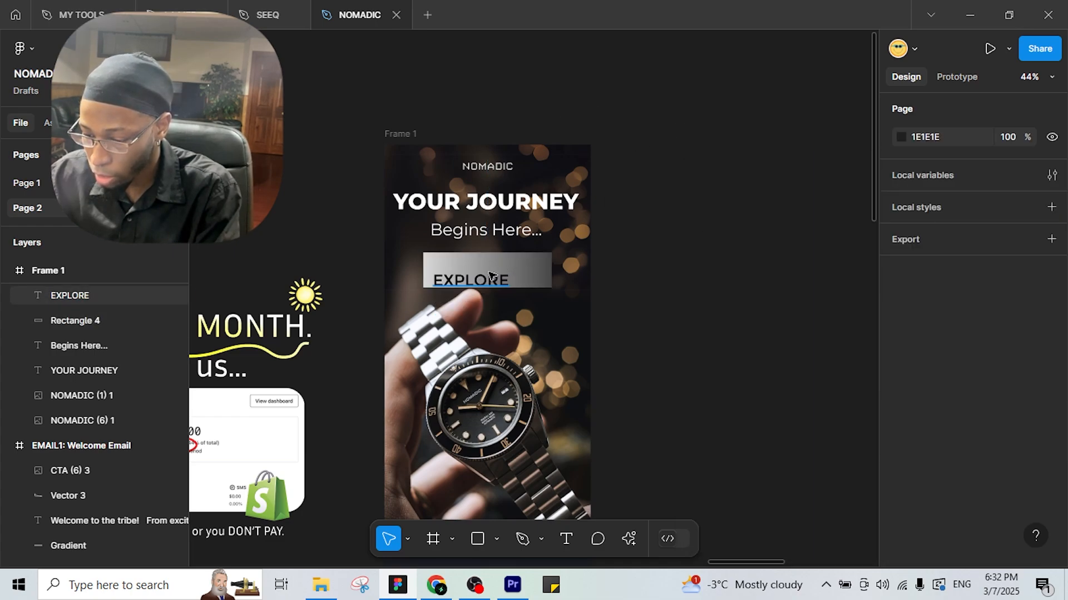
Set EXPLORE's font size to 75 and centre it inside the grey button.
left_click(497, 272)
scroll(490, 273, "up", 5)
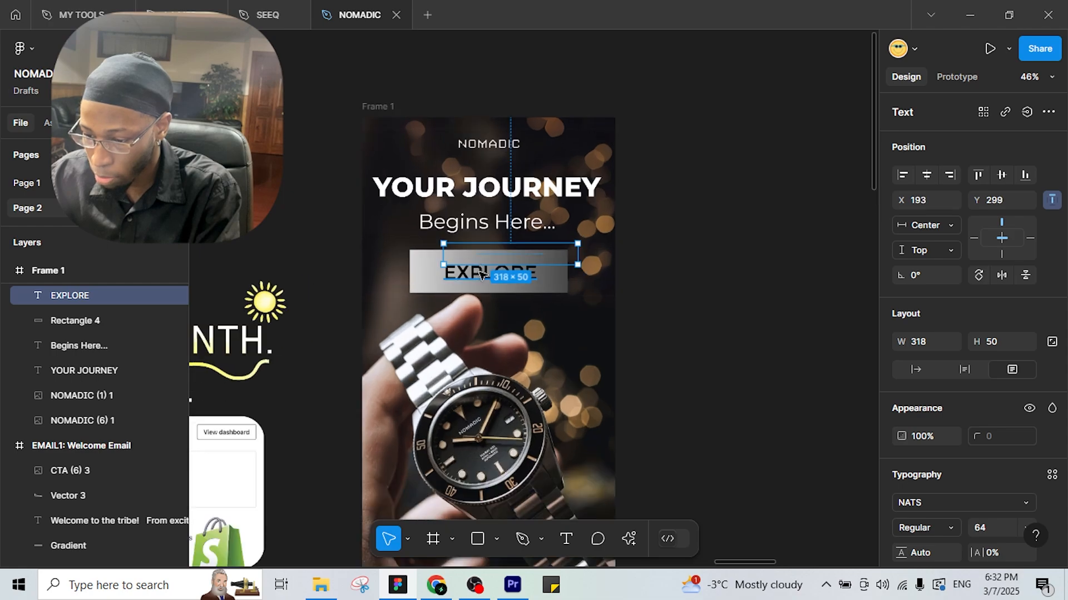
left_click_drag(484, 272, 483, 273)
left_click(1024, 525)
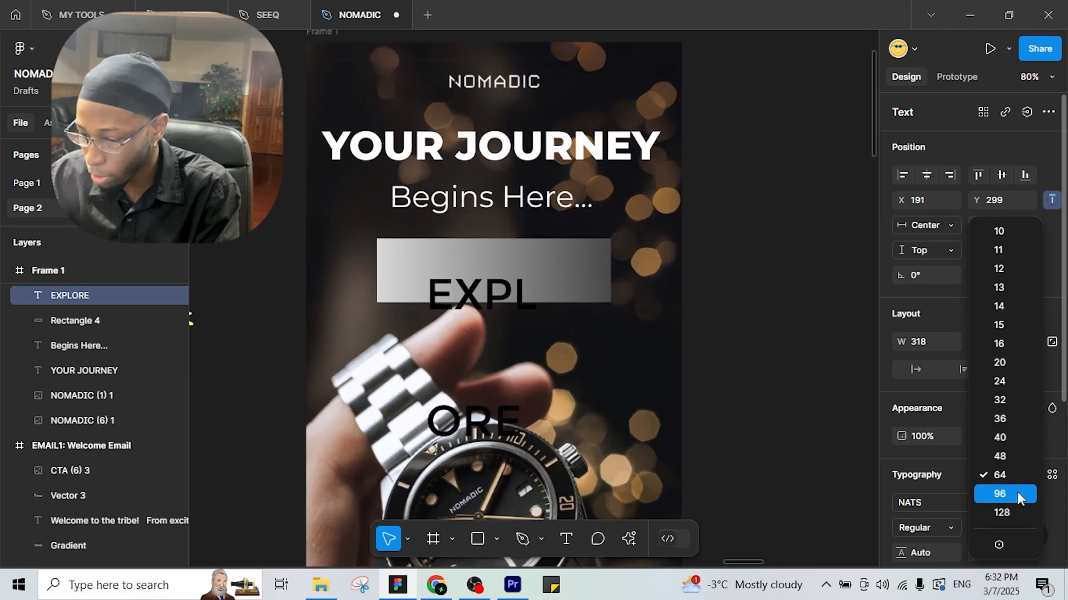
left_click(1015, 481)
left_click(983, 526)
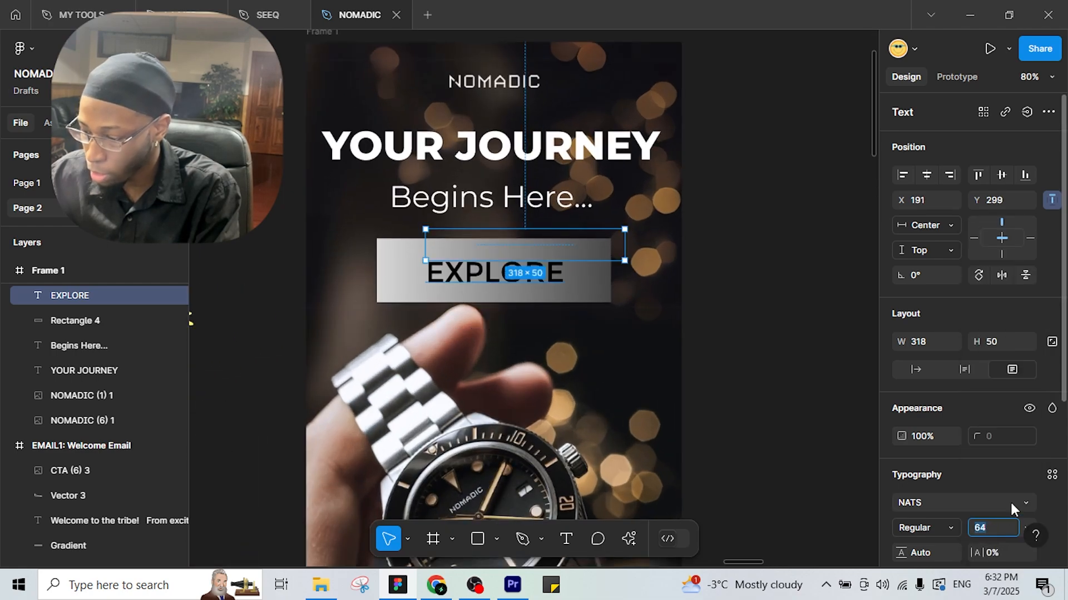
type("75")
key("Return")
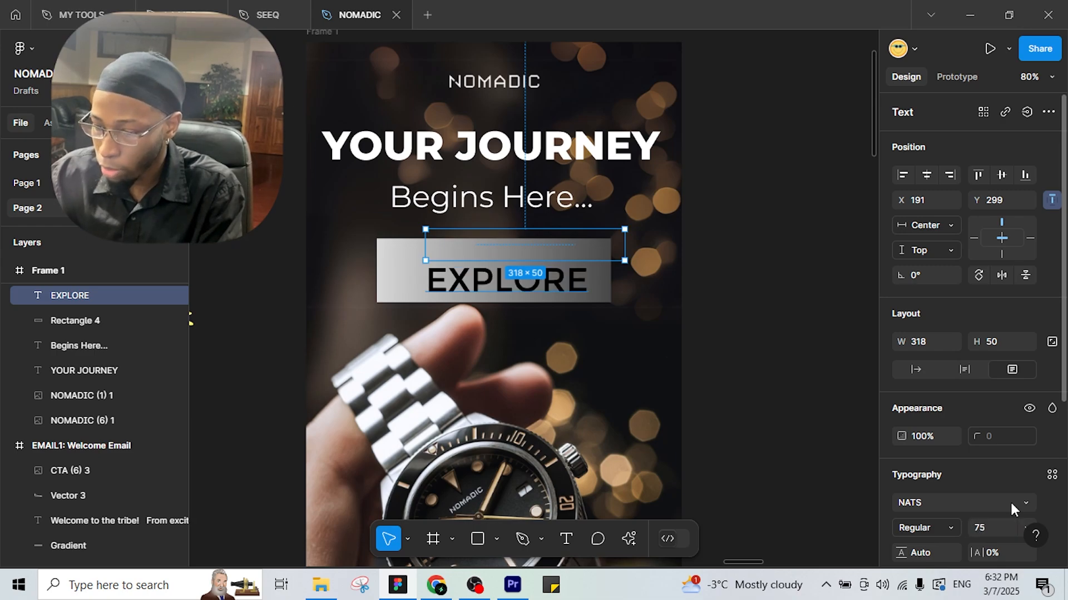
left_click_drag(512, 273, 515, 273)
scroll(617, 285, "down", 2)
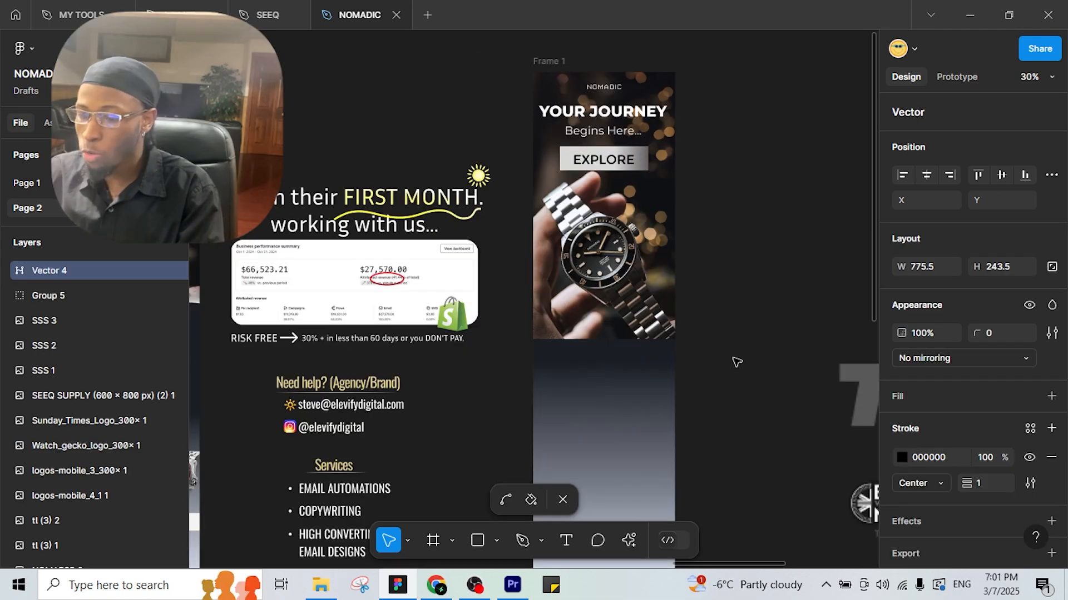
left_click_drag(736, 363, 615, 341)
left_click_drag(545, 368, 788, 314)
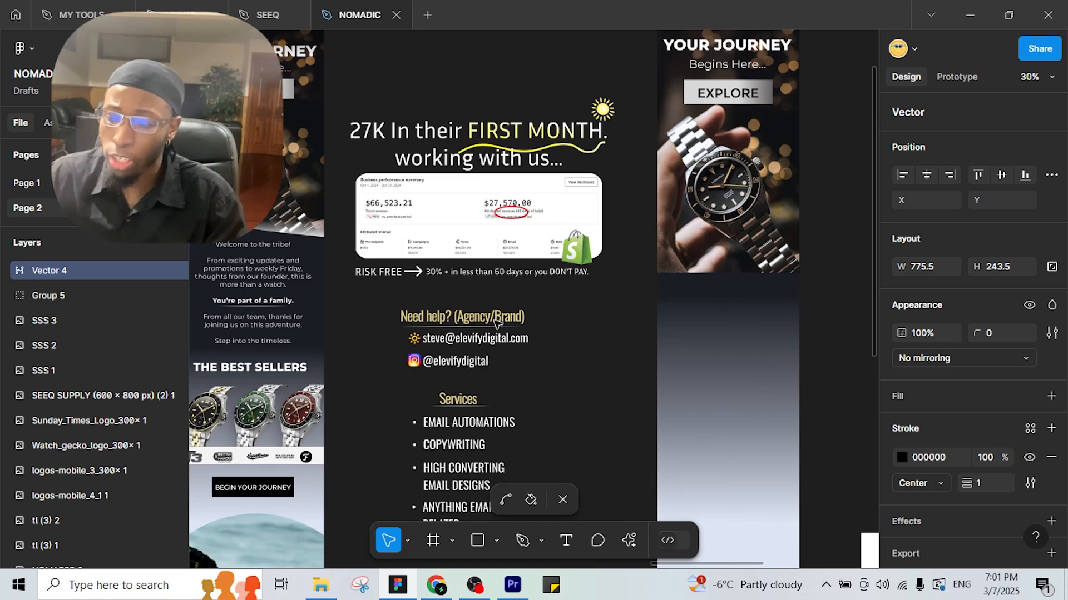
left_click(505, 500)
scroll(650, 409, "up", 3, "ctrl")
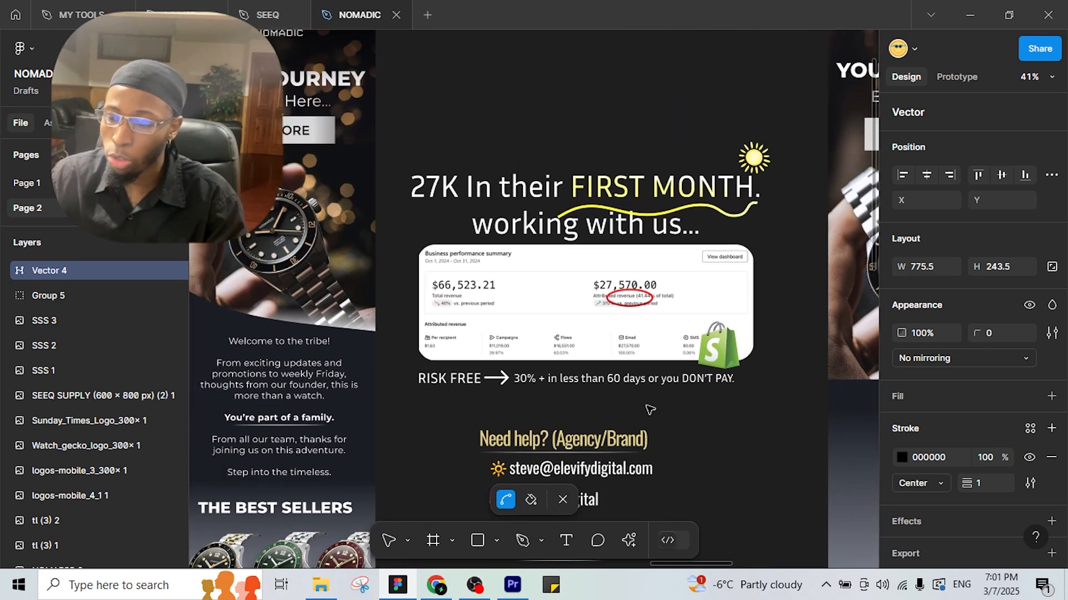
scroll(602, 373, "up", 3, "ctrl")
key("space")
left_click_drag(603, 370, 585, 401)
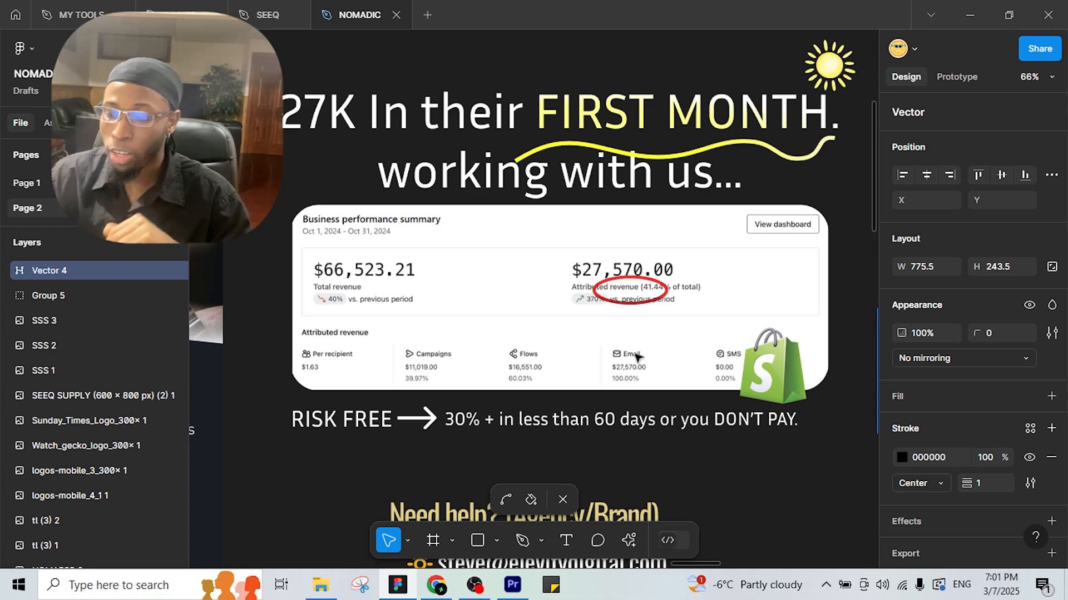
scroll(632, 358, "down", 3)
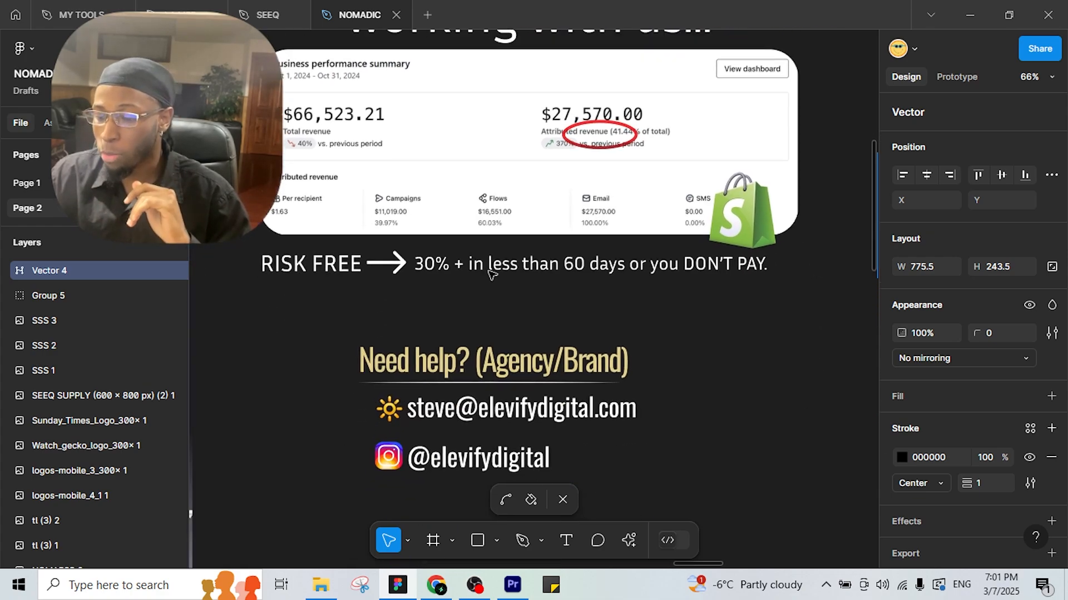
scroll(467, 368, "down", 5)
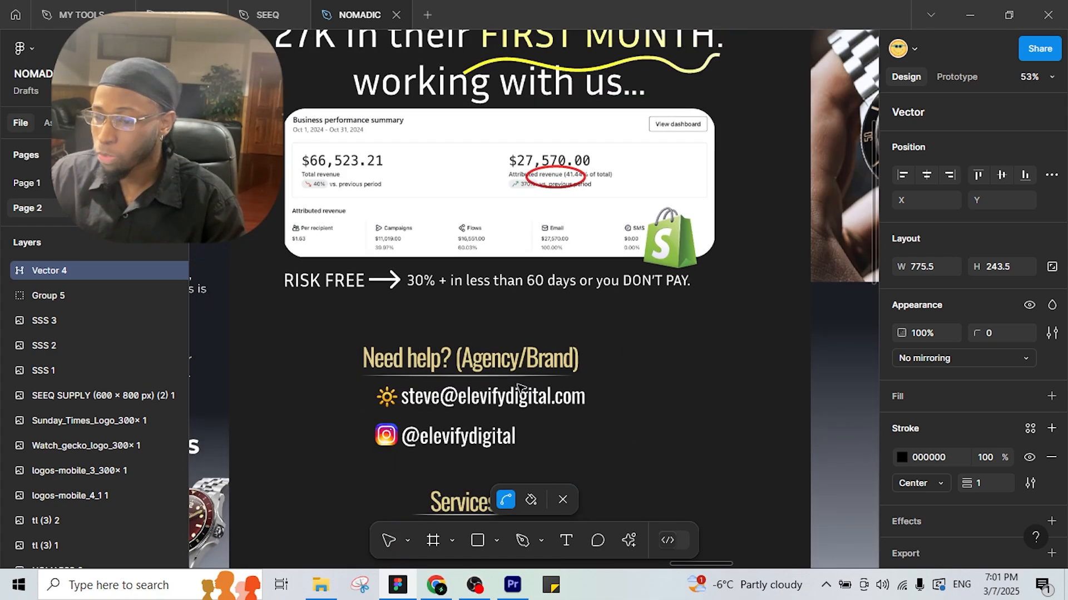
left_click_drag(661, 380, 529, 398)
scroll(529, 397, "down", 1)
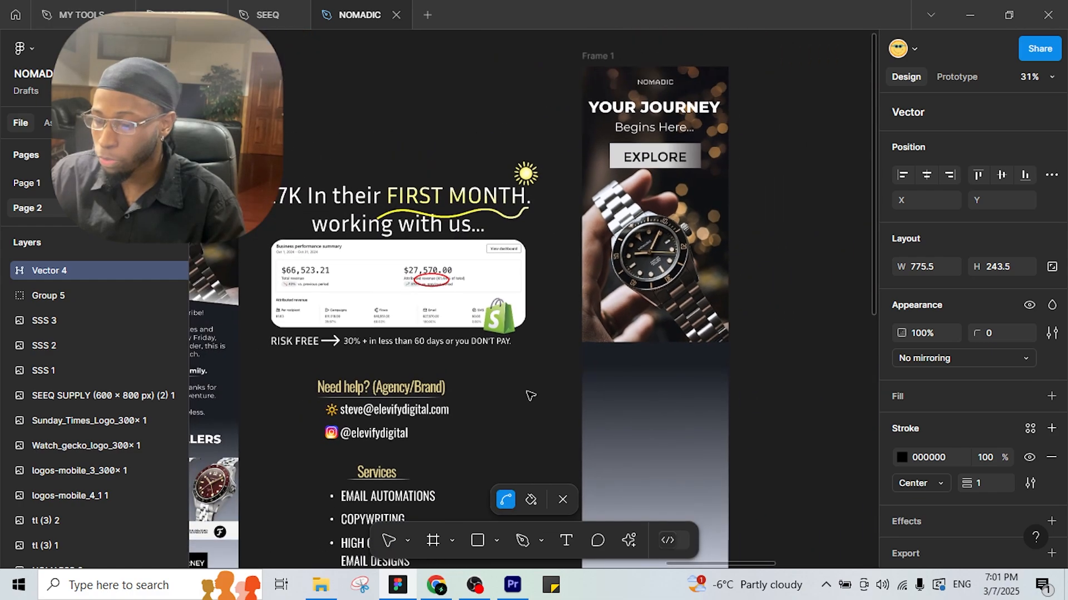
left_click_drag(609, 374, 471, 410)
scroll(470, 409, "up", 2)
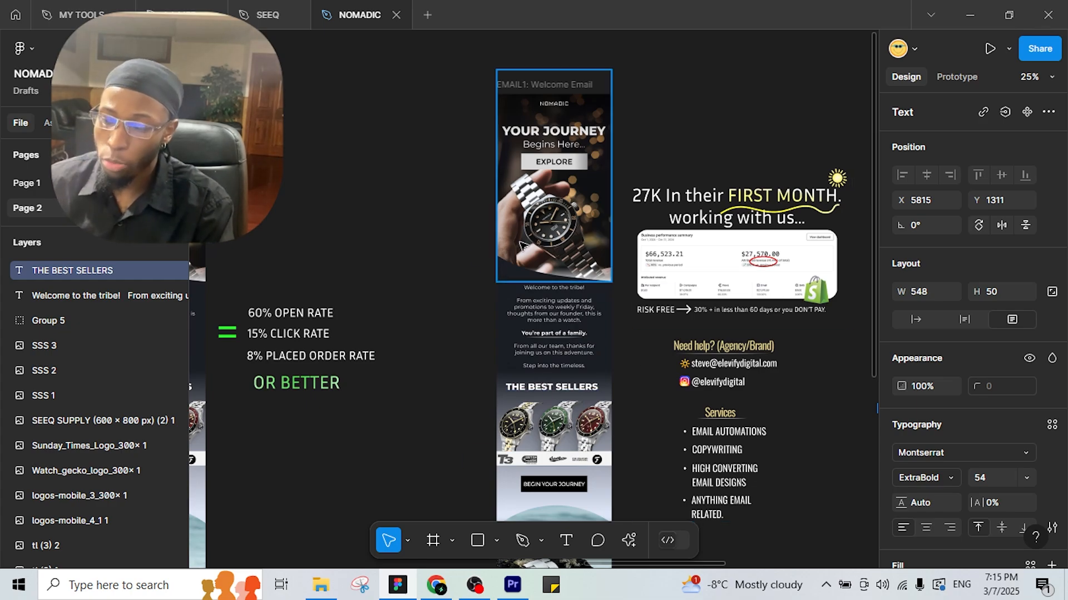
scroll(562, 274, "up", 4)
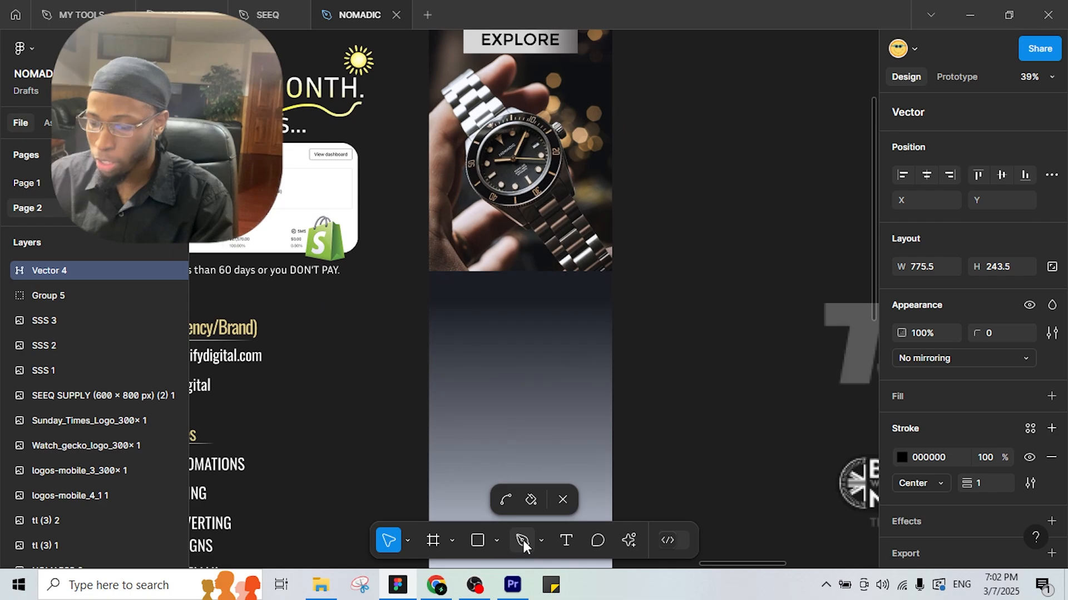
Draw a closed triangular path along the watch photo's lower edge with the Pen tool.
left_click(523, 541)
left_click(416, 289)
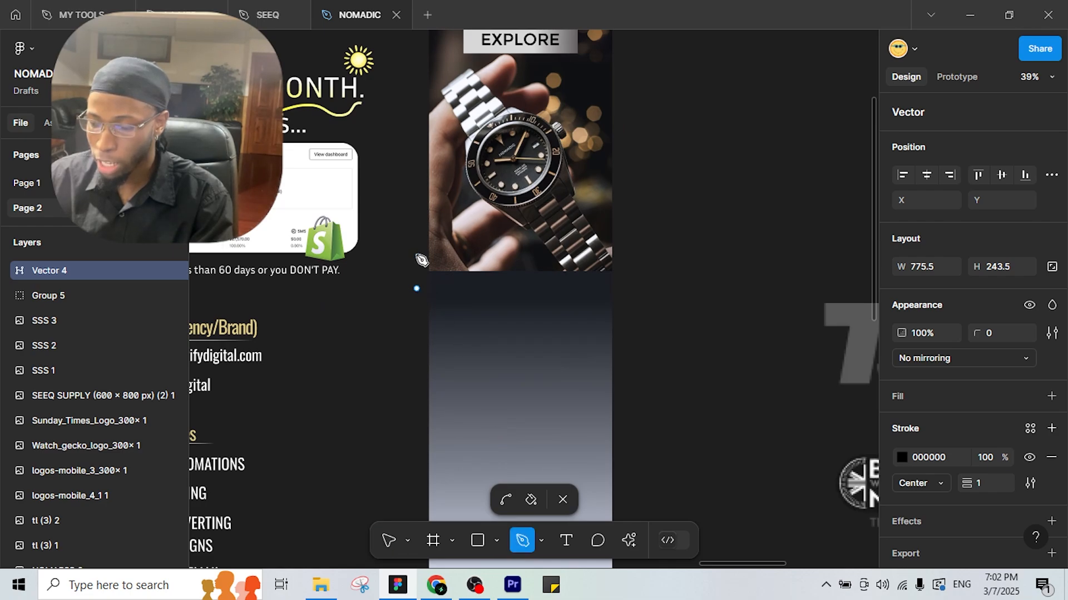
left_click(417, 210)
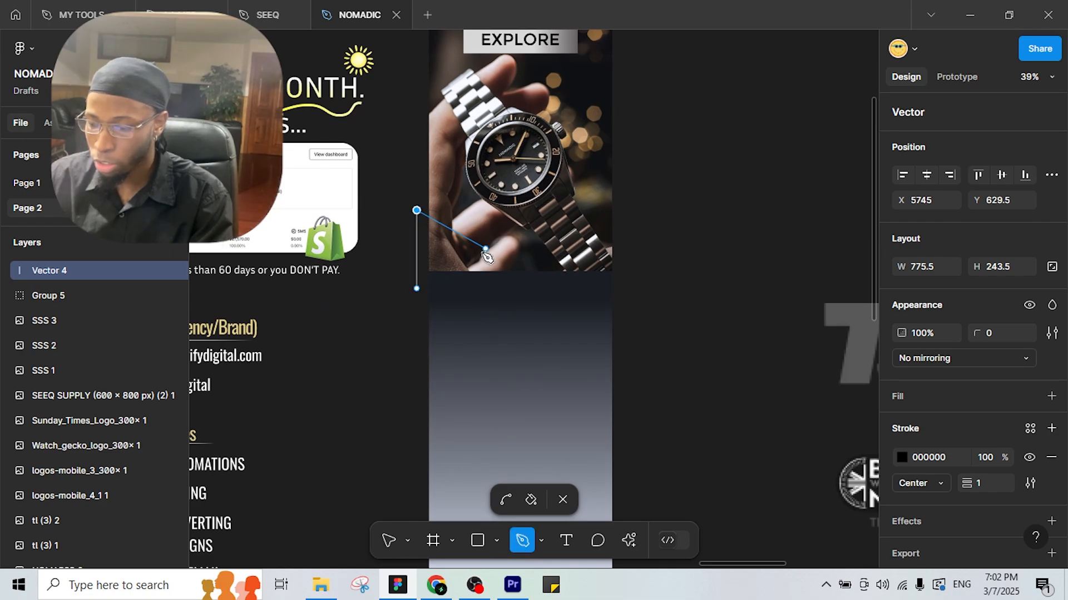
left_click(482, 261)
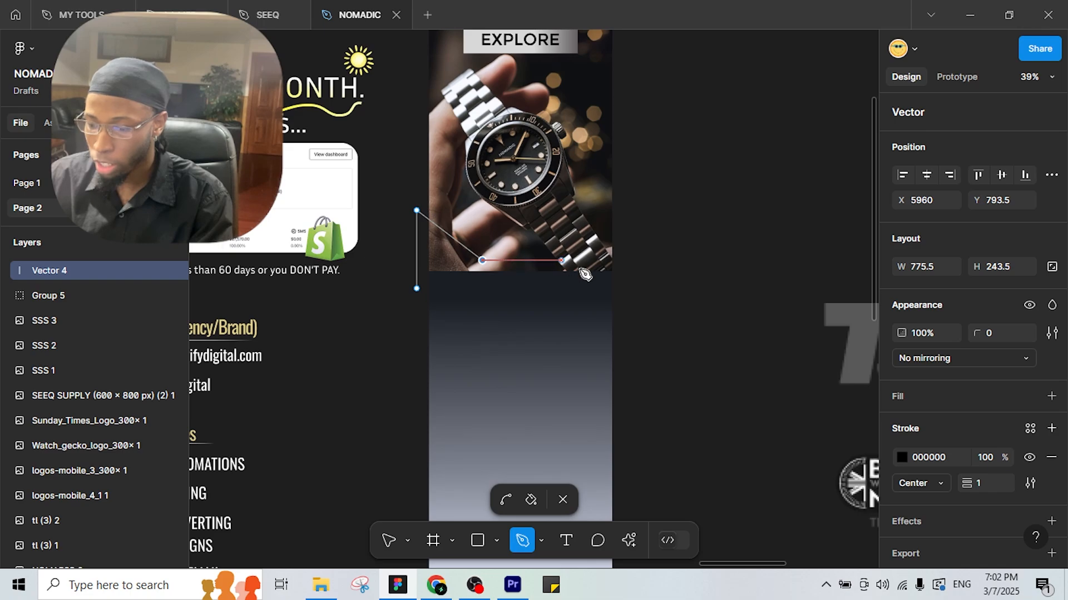
left_click(637, 288)
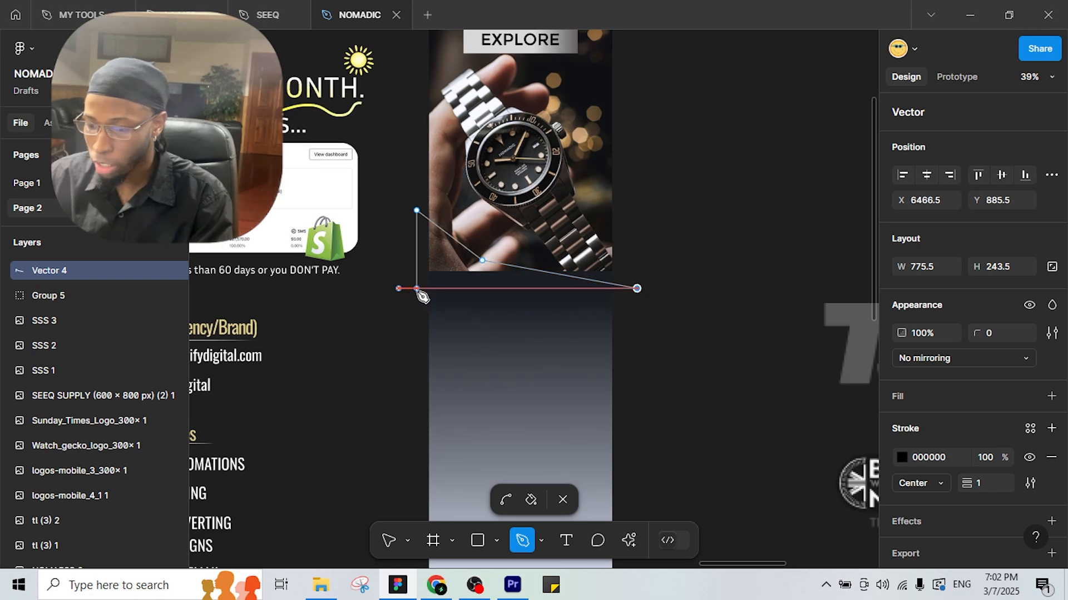
left_click(417, 290)
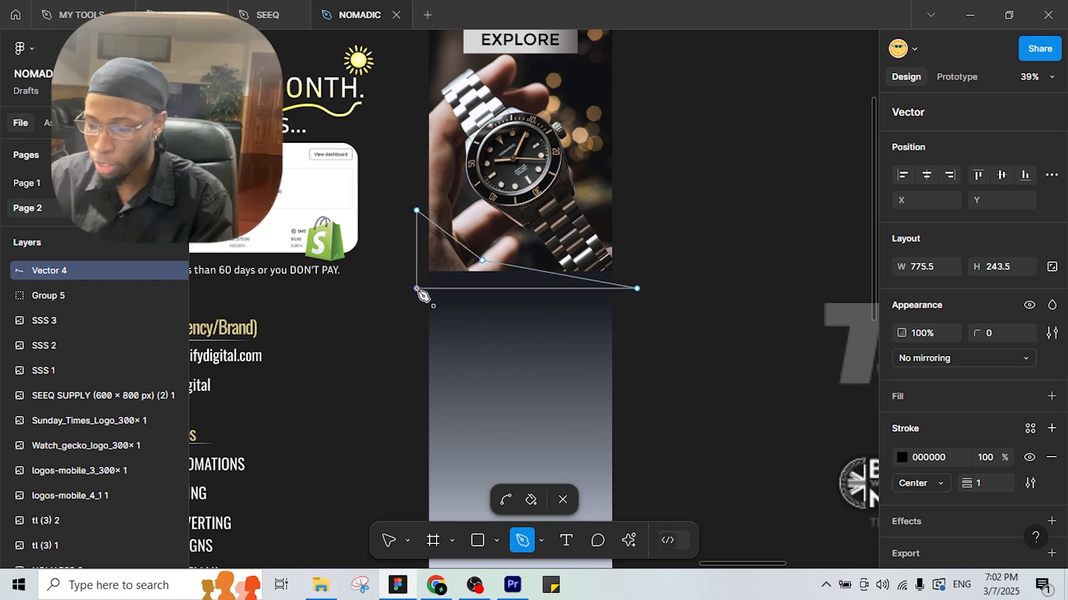
Fill the triangle with dark 1A1D24 and remove its outline.
left_click(531, 500)
left_click(455, 269)
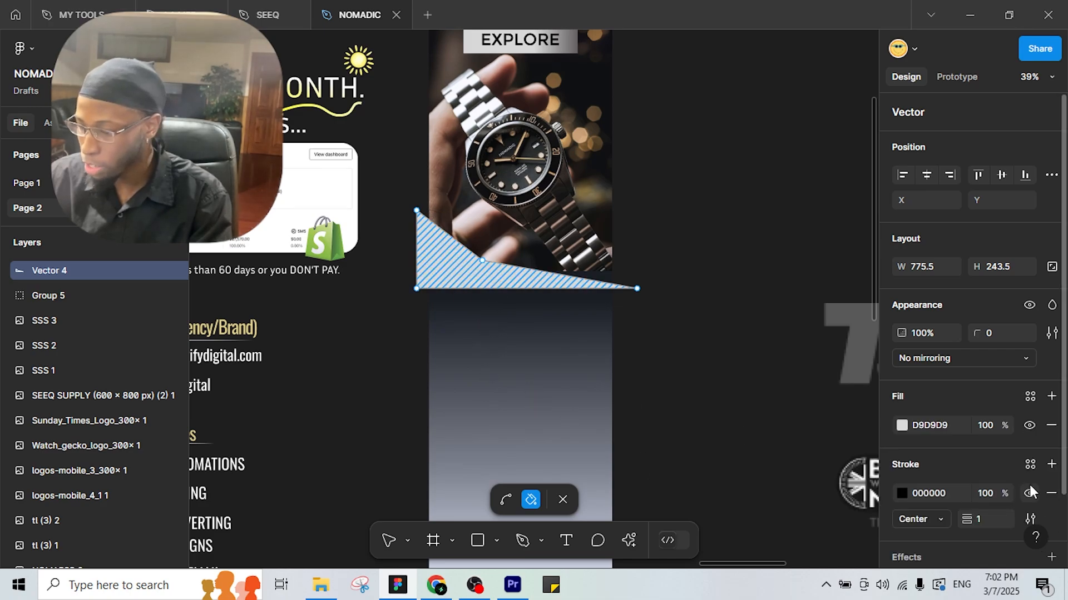
left_click(1051, 494)
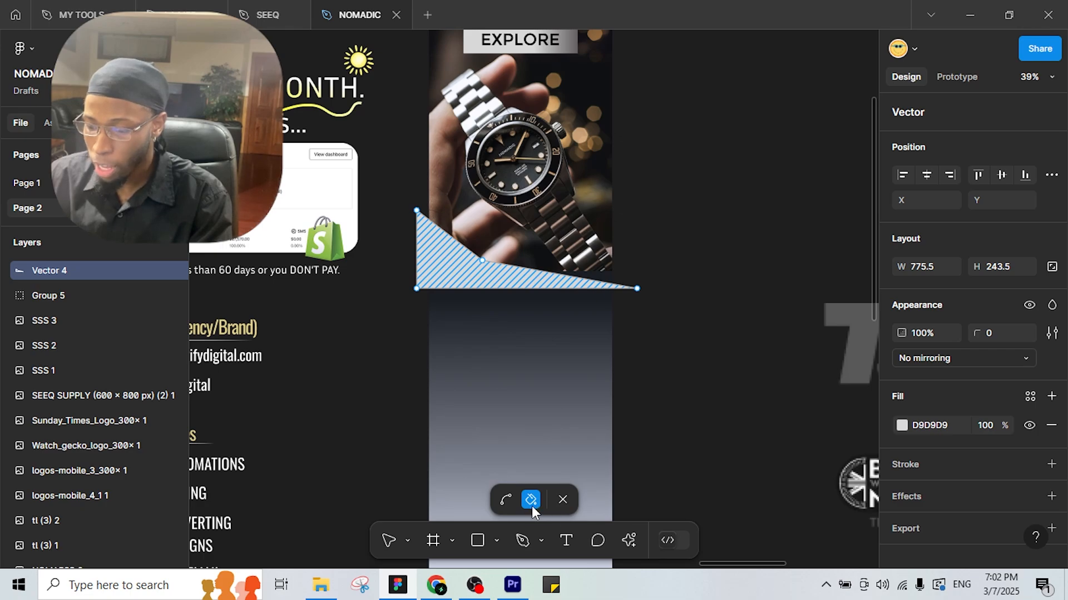
left_click(900, 426)
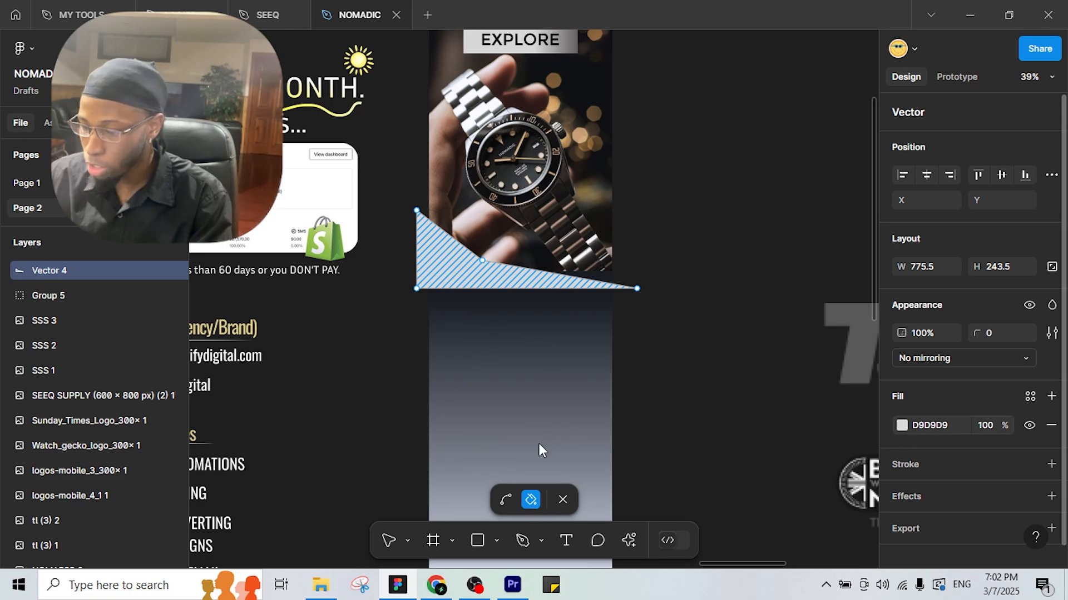
left_click(714, 391)
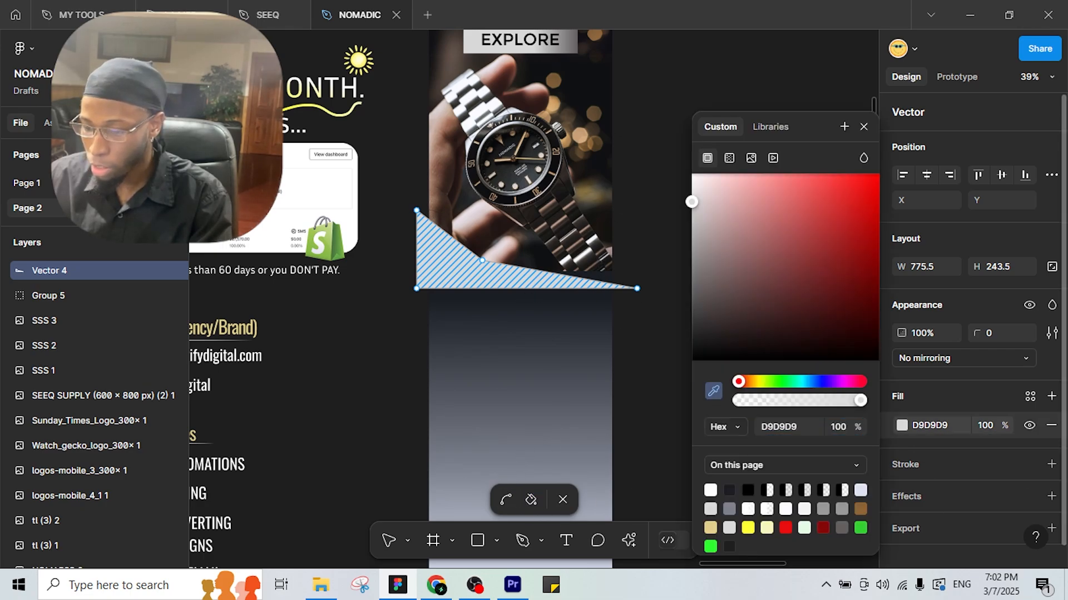
left_click(528, 293)
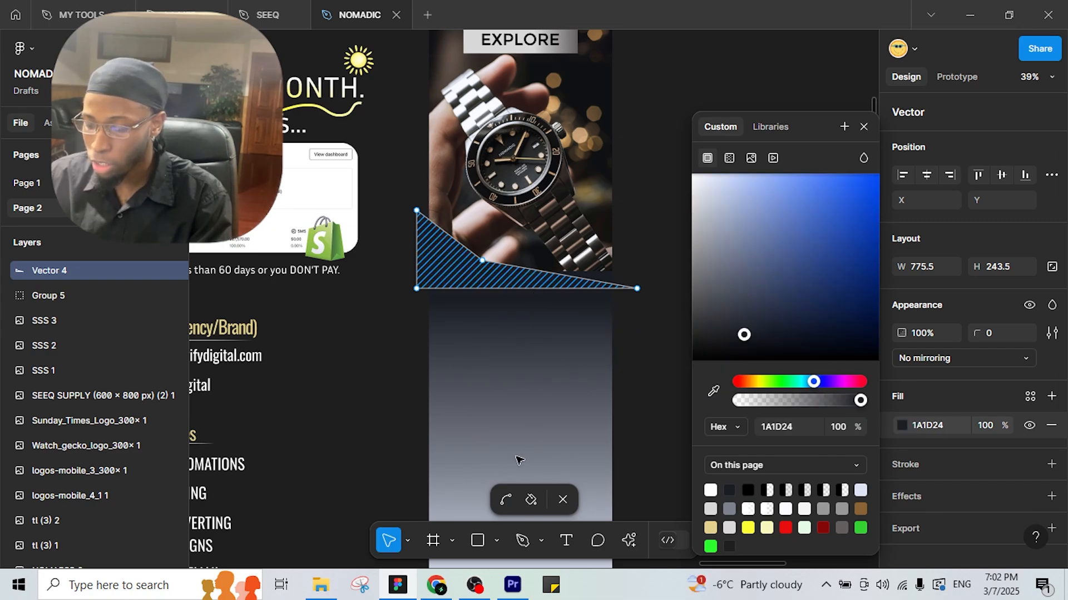
Bend the middle point into a curve, then raise and resize the shape over the photo's bottom.
left_click(503, 501)
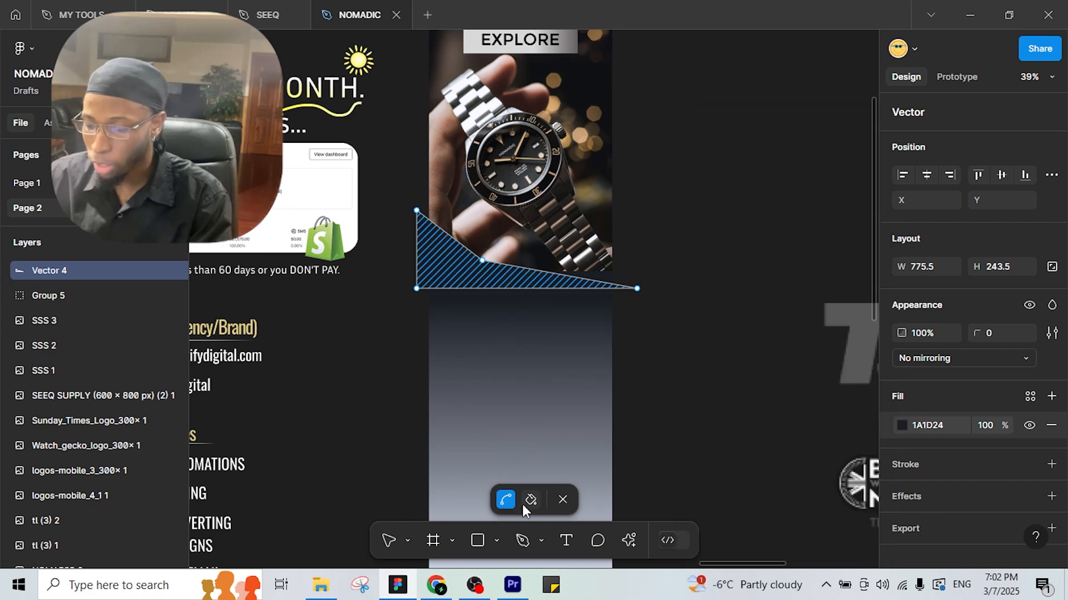
left_click(483, 262)
left_click(682, 226)
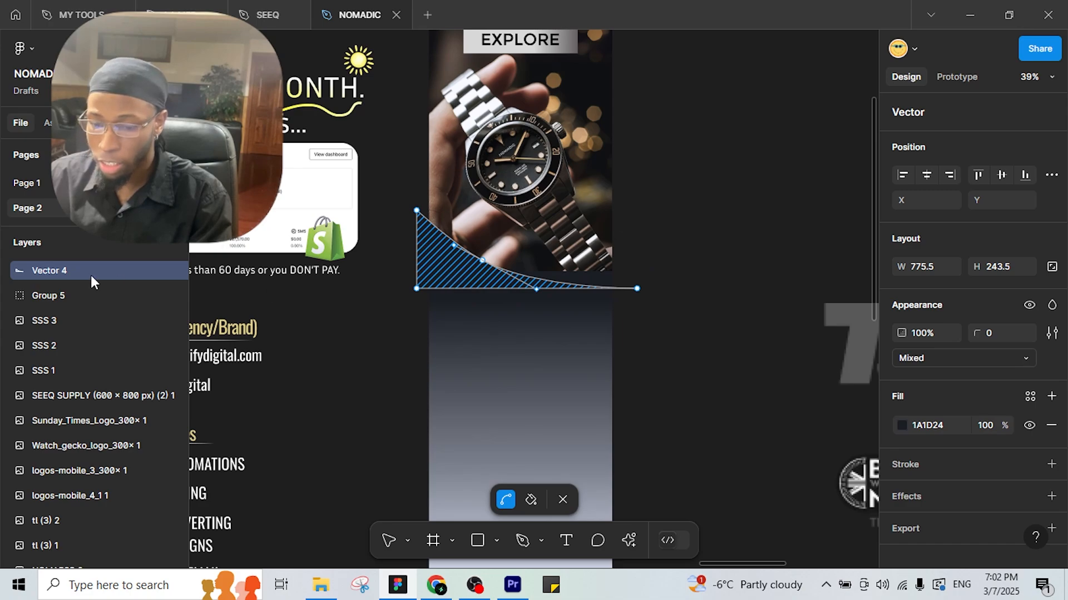
mouse_move(48, 341)
left_mouse_down()
mouse_move(79, 440)
mouse_move(63, 479)
mouse_move(69, 432)
mouse_move(89, 442)
mouse_move(74, 301)
mouse_move(168, 288)
left_mouse_up()
scroll(79, 439, "down", 3)
scroll(88, 434, "down", 3)
scroll(85, 421, "down", 5)
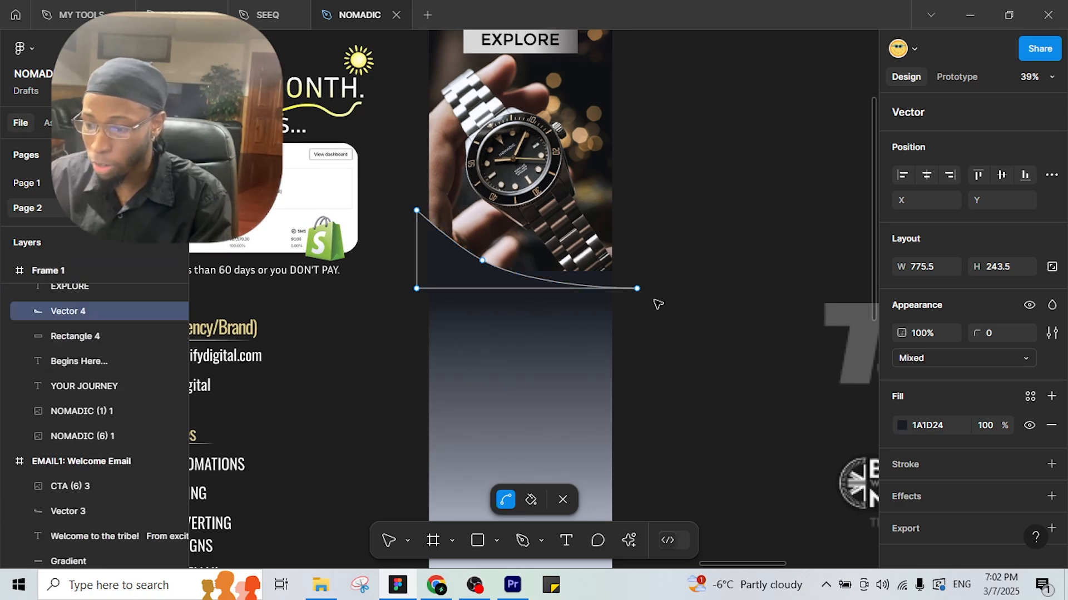
left_click_drag(483, 270, 484, 251)
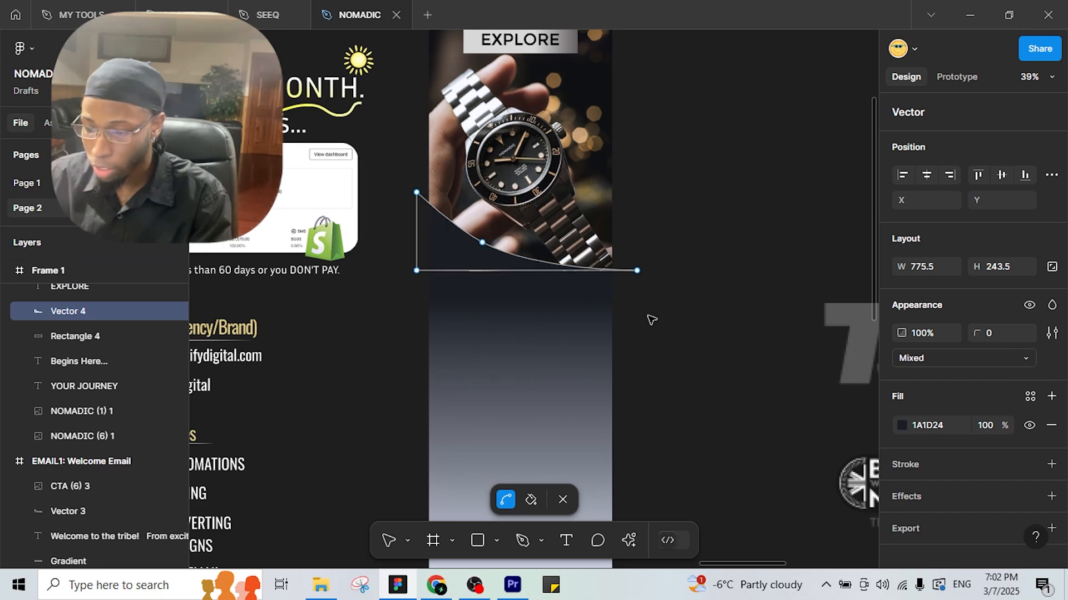
key("Escape")
scroll(537, 225, "up", 3)
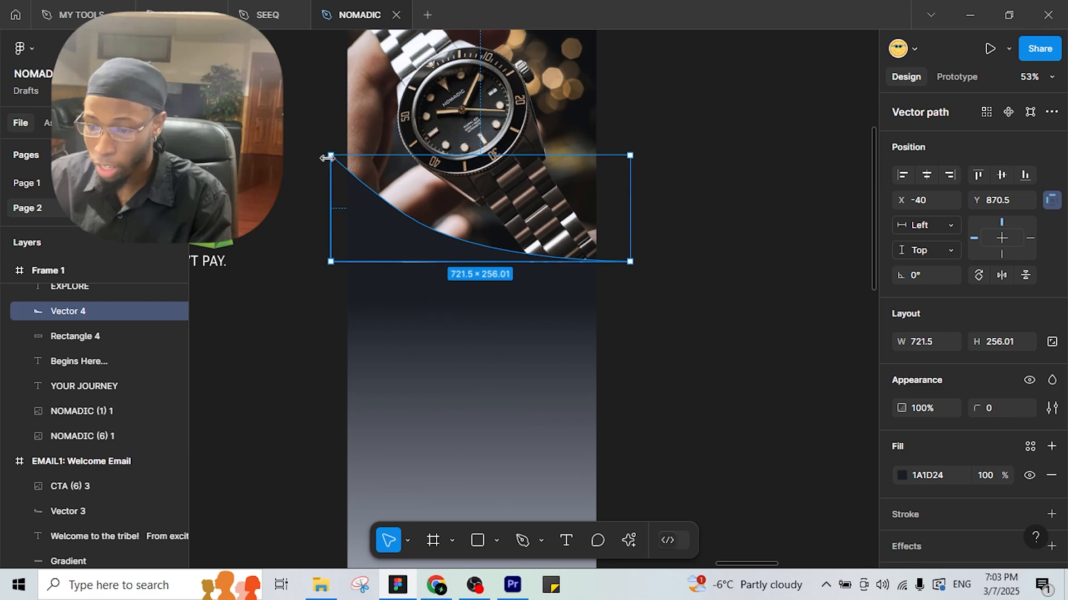
left_click_drag(330, 158, 330, 194)
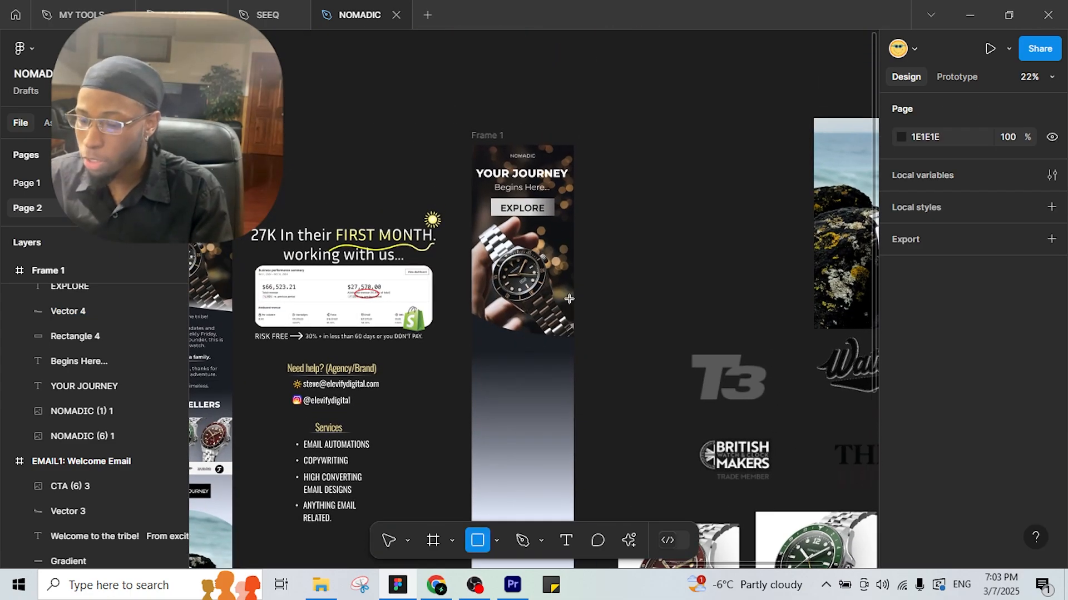
Draw a new rectangle beside the frame, 600 wide with a white fill.
scroll(625, 309, "up", 3, "ctrl")
left_click_drag(629, 289, 810, 332)
left_click(920, 298)
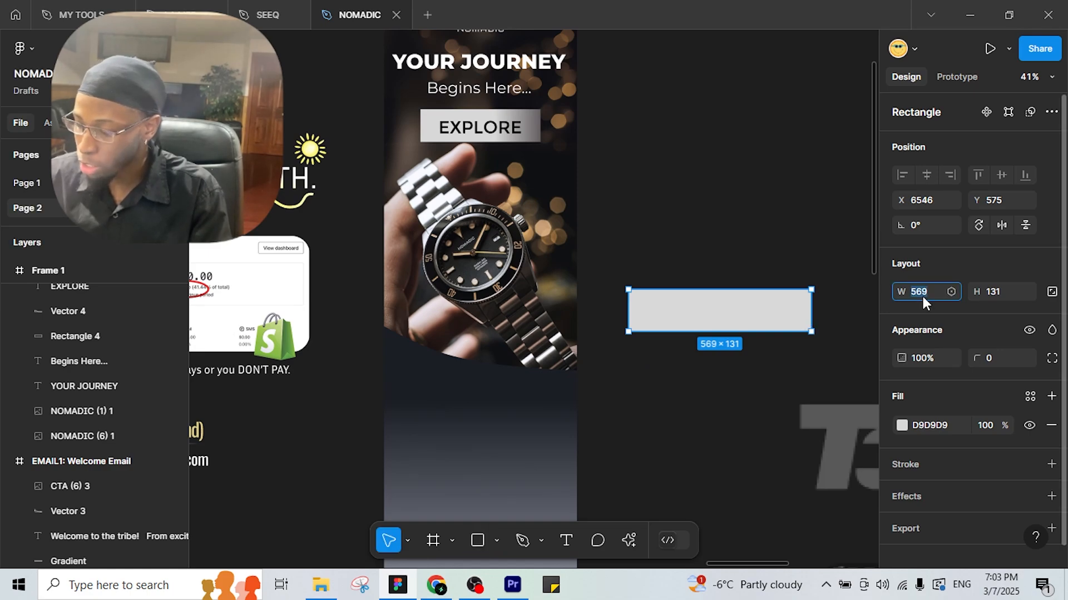
type("600")
key("Return")
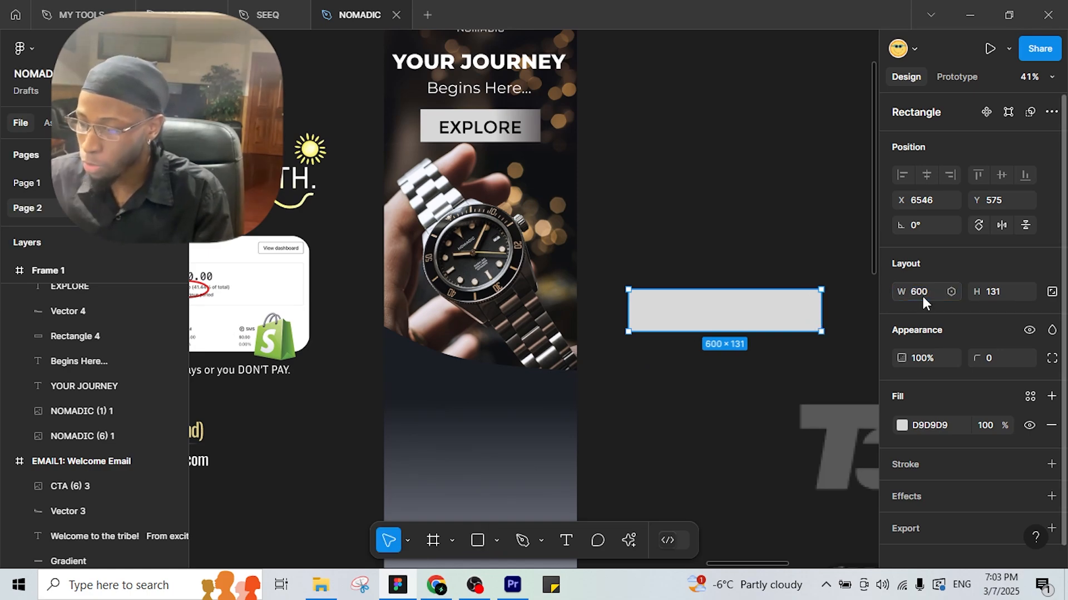
left_click(902, 426)
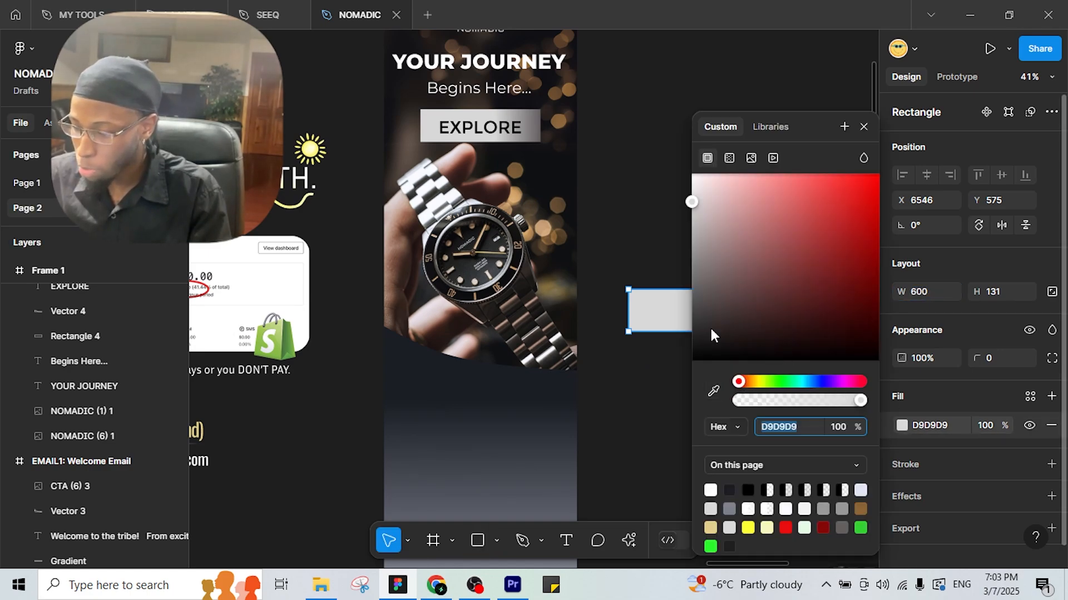
left_click_drag(691, 201, 691, 173)
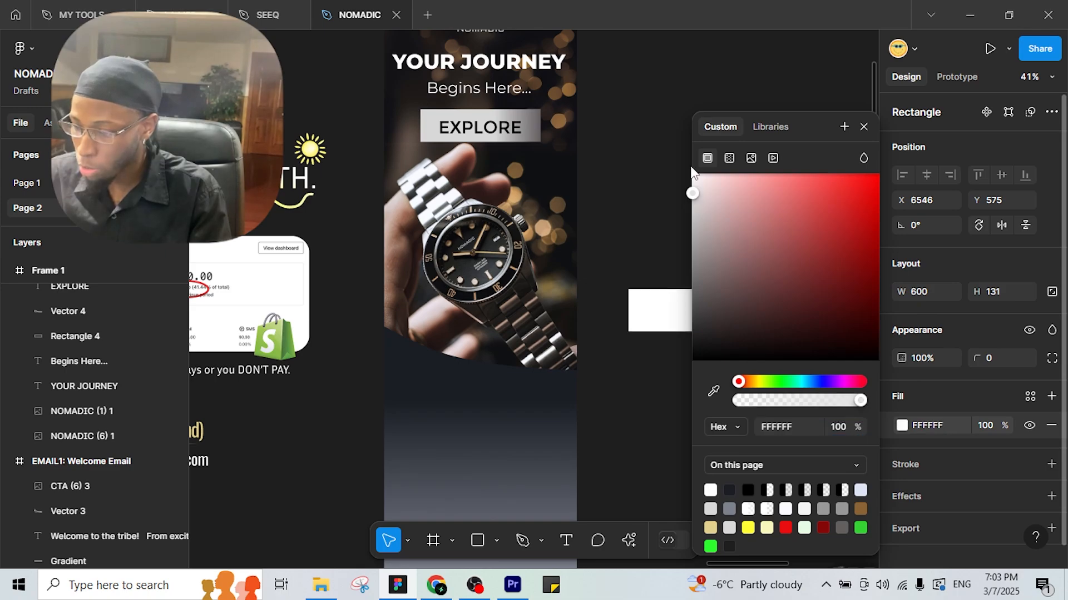
left_click(652, 224)
left_click(678, 301)
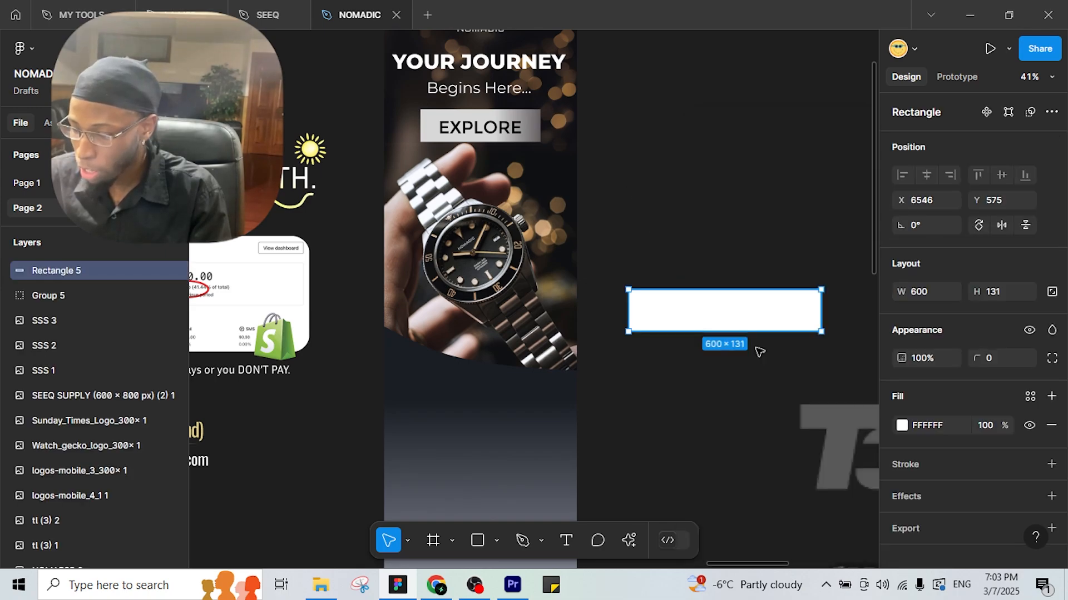
Change the rectangle's fill to a linear gradient running vertically.
left_click(902, 425)
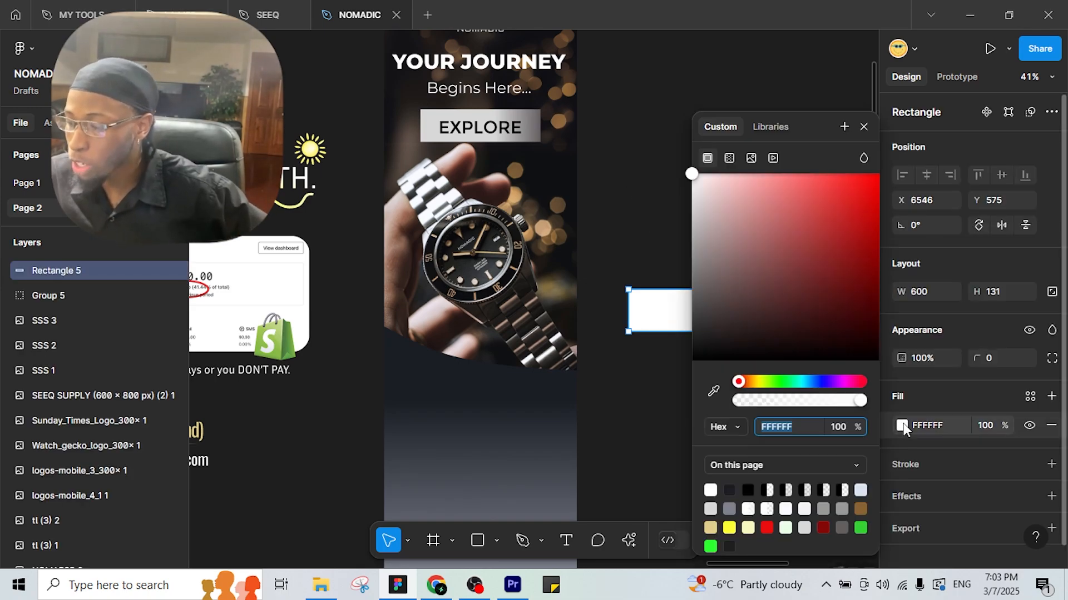
left_click(732, 157)
left_click_drag(821, 125, 983, 133)
left_click_drag(817, 302, 733, 253)
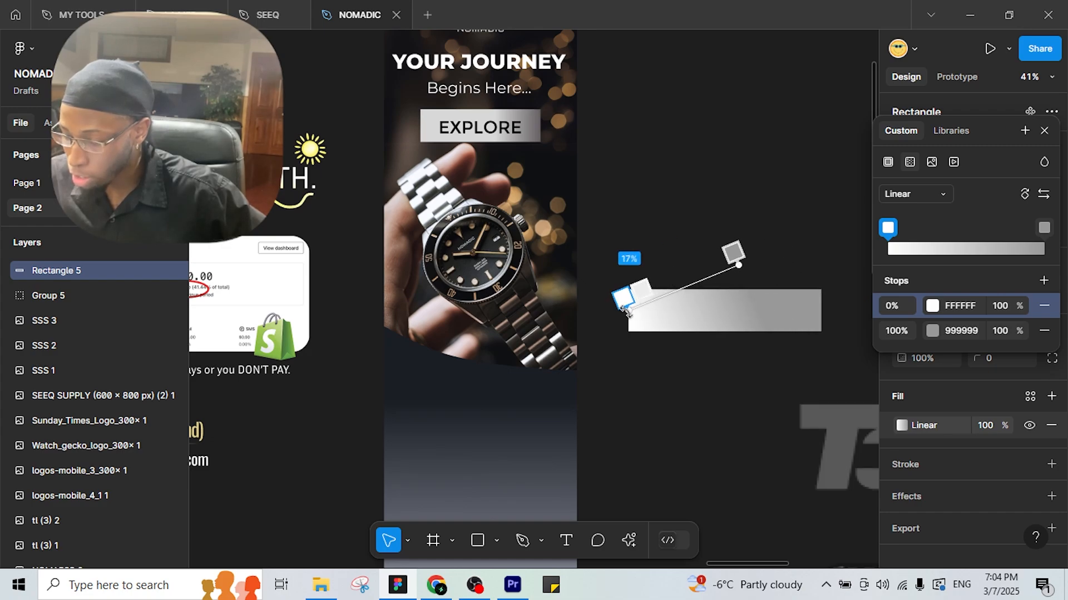
left_click_drag(630, 311, 738, 359)
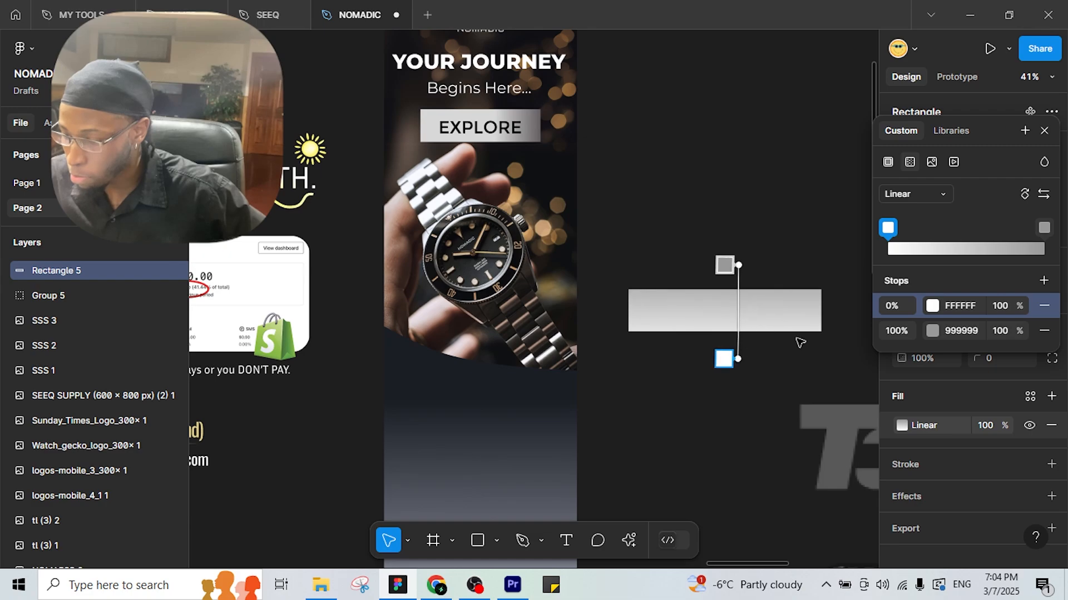
Make the gradient fade from opaque white to transparent, with stops at 30% and 71%.
left_click(934, 333)
left_click(686, 175)
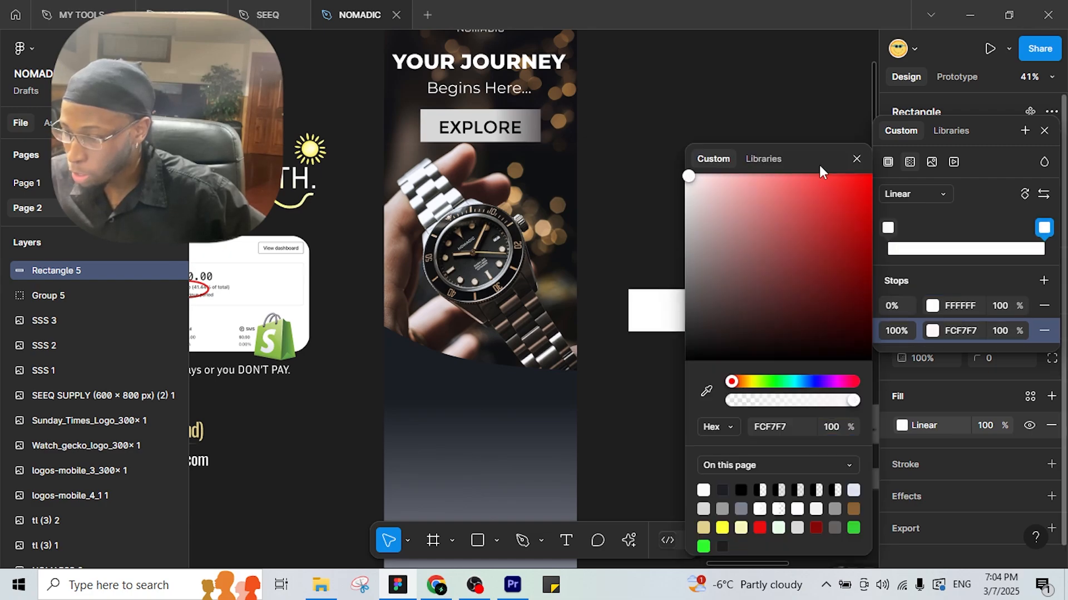
left_click(856, 159)
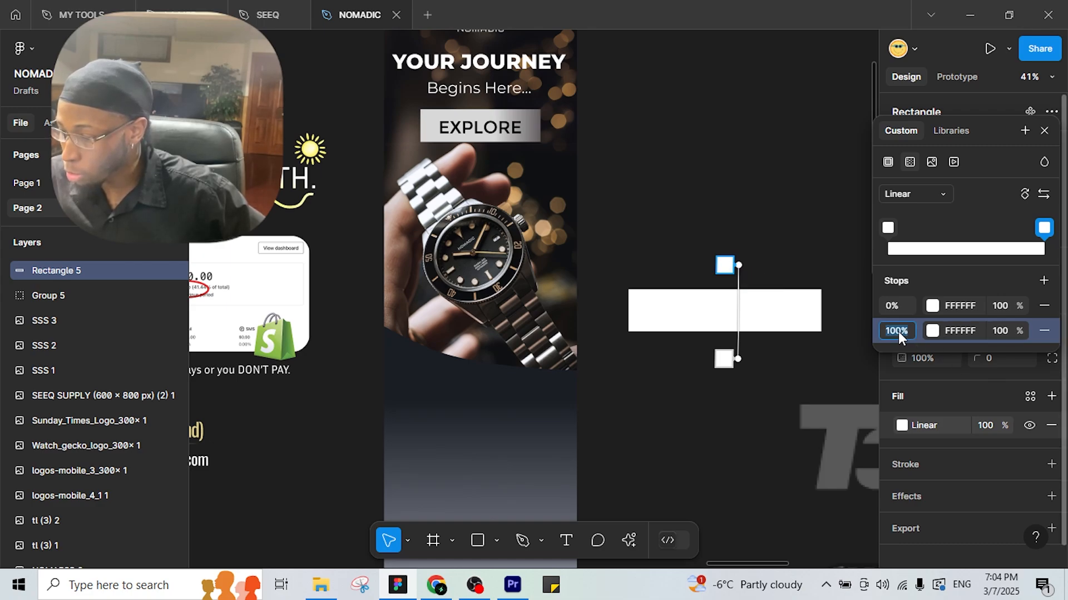
left_click_drag(1021, 331, 665, 378)
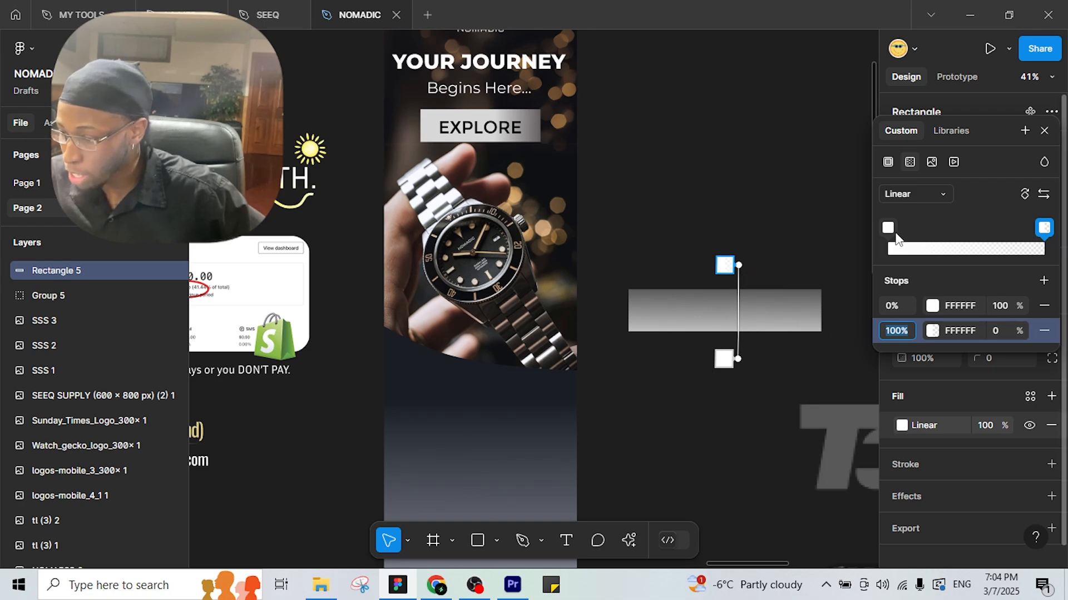
left_click_drag(892, 237, 939, 250)
left_click_drag(1043, 229, 979, 243)
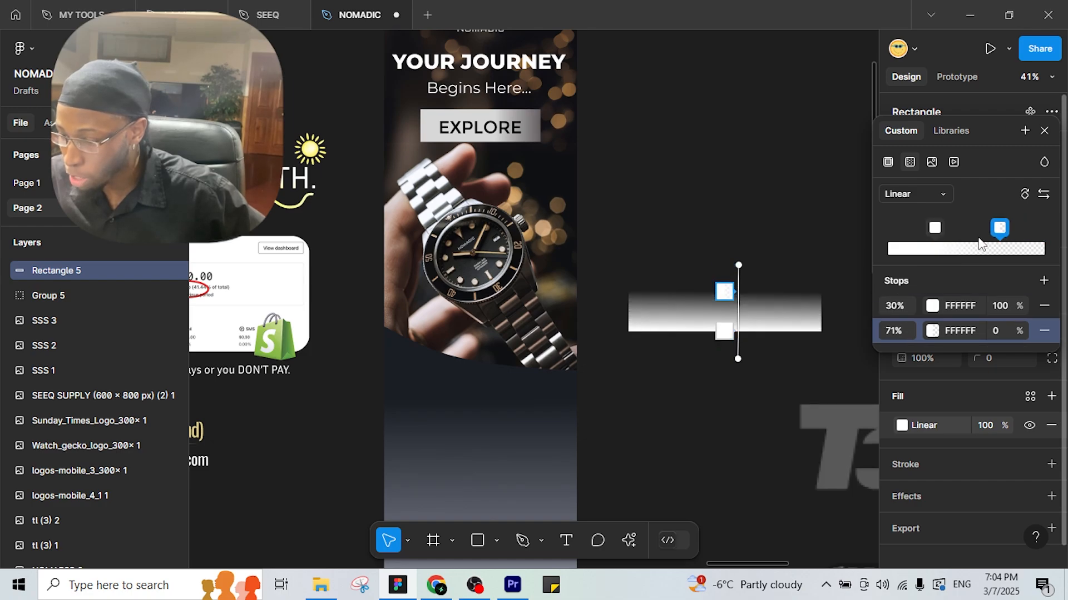
key("Escape")
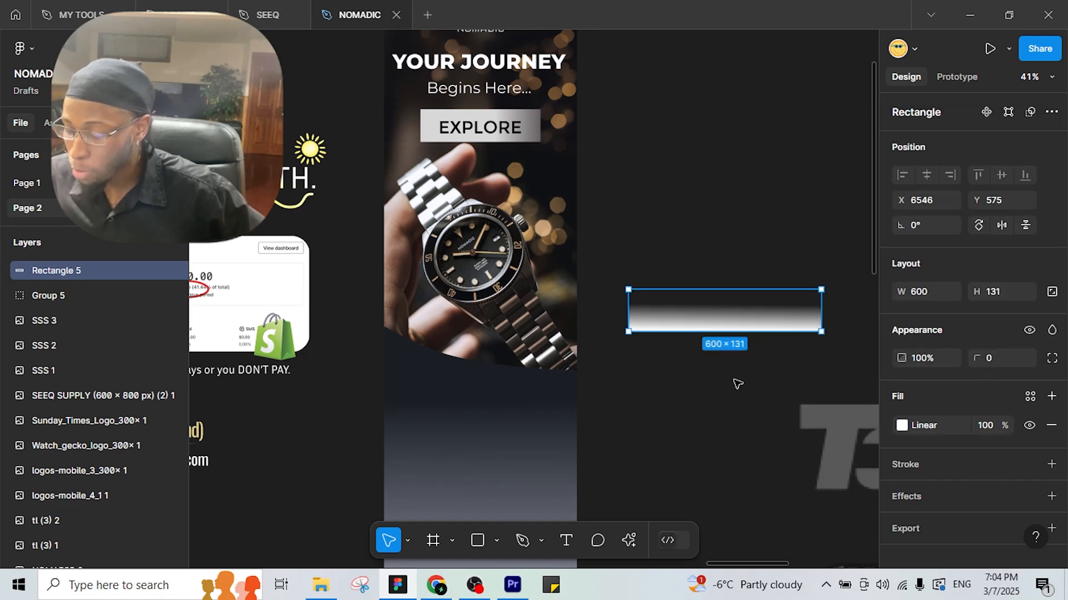
Move the gradient rectangle onto the watch photo's bottom in Frame 1 and send it back.
key("Escape")
left_click_drag(717, 319, 451, 362)
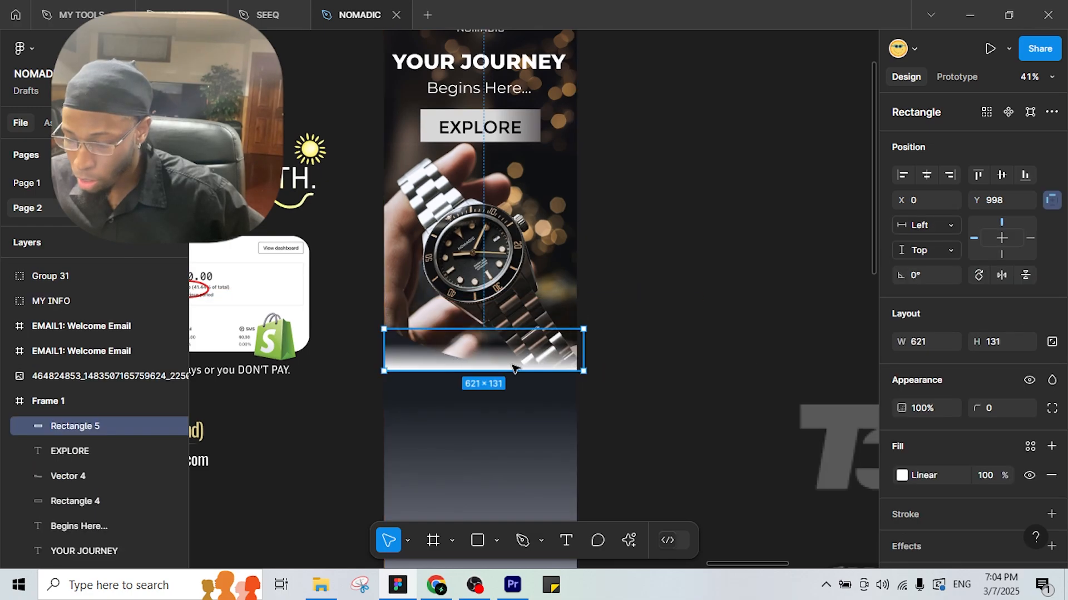
right_click(451, 362)
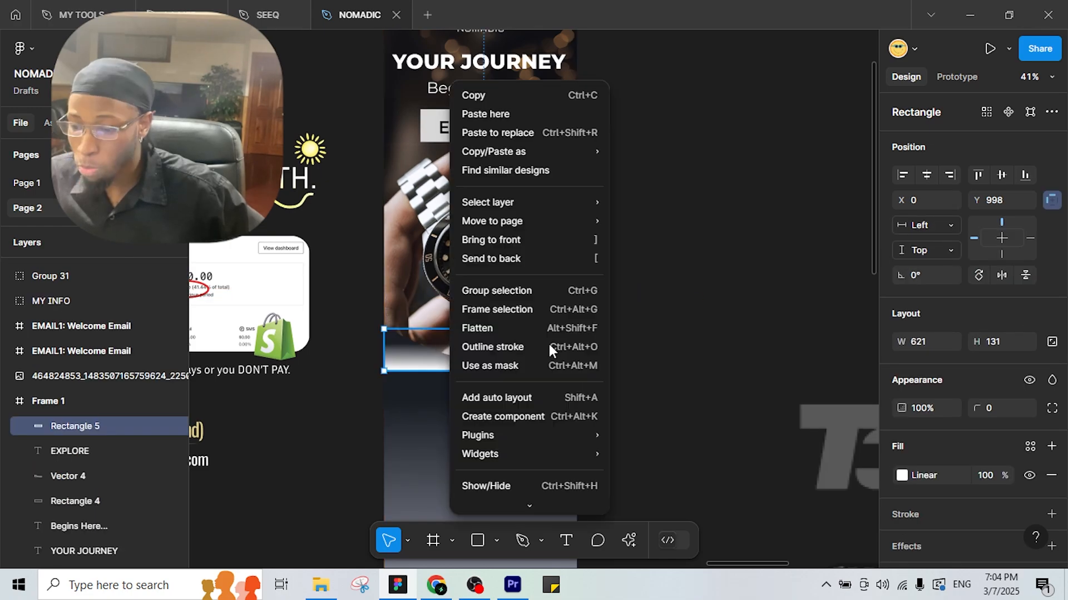
left_click(512, 259)
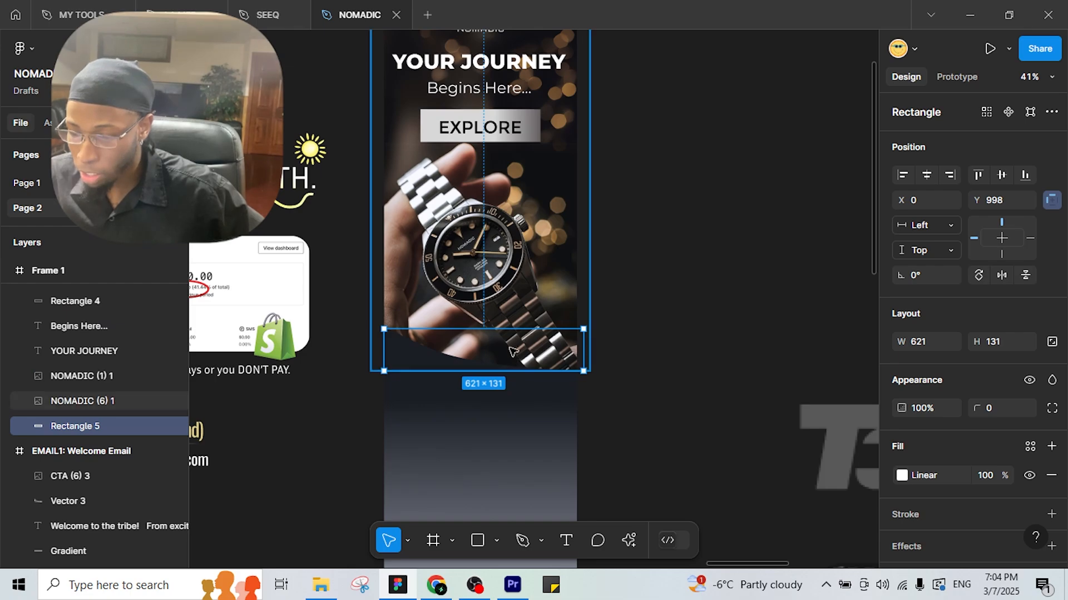
Send the watch photo behind the curved rectangle and check its alignment with Shift+arrow nudges.
left_click(519, 276)
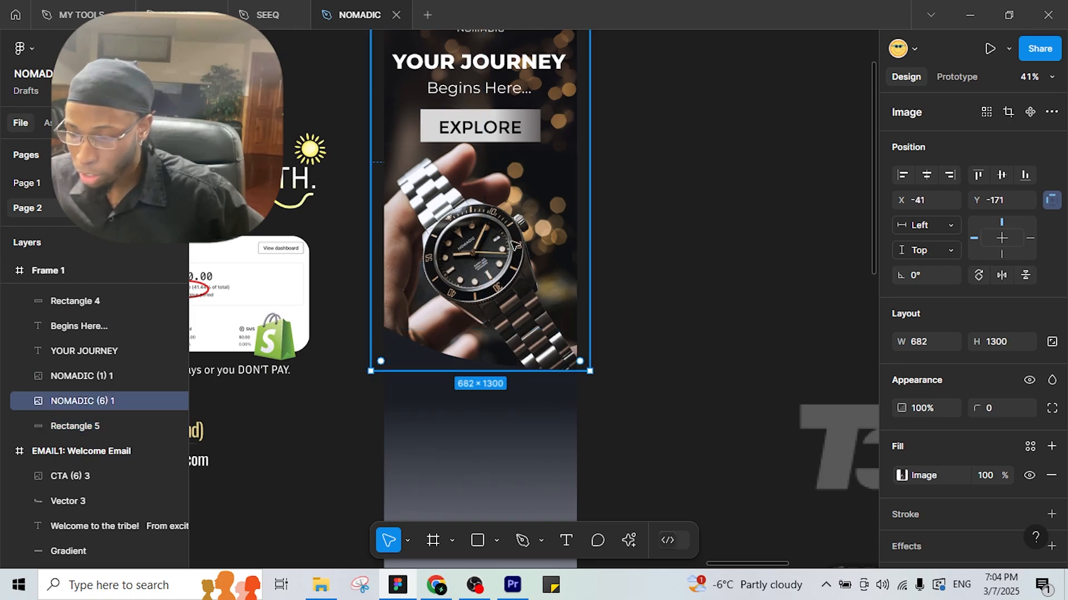
right_click(519, 276)
left_click(570, 259)
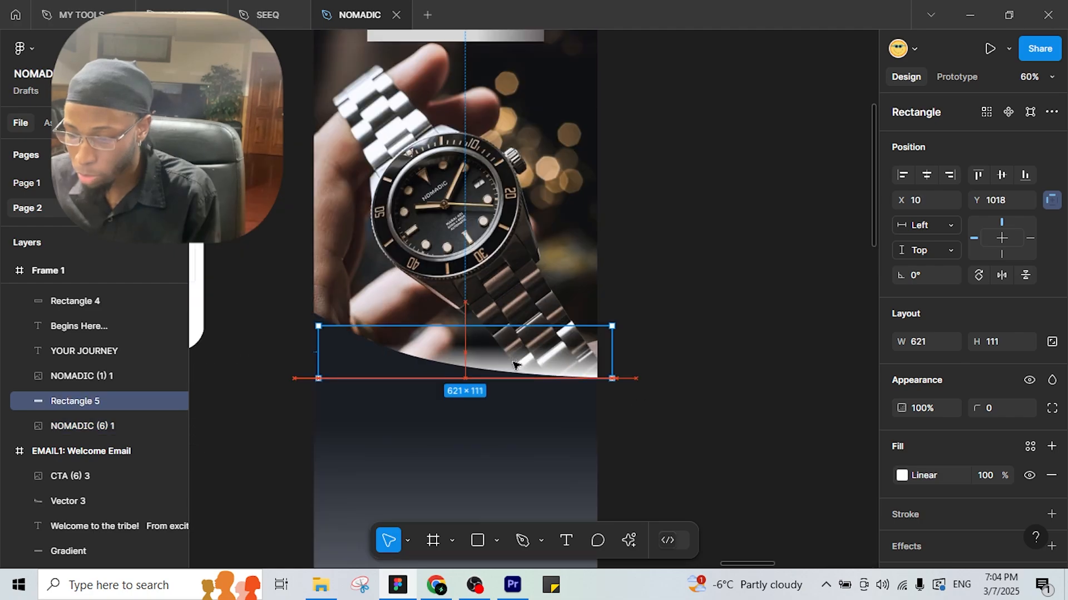
key("shift+Down")
key("shift+Up")
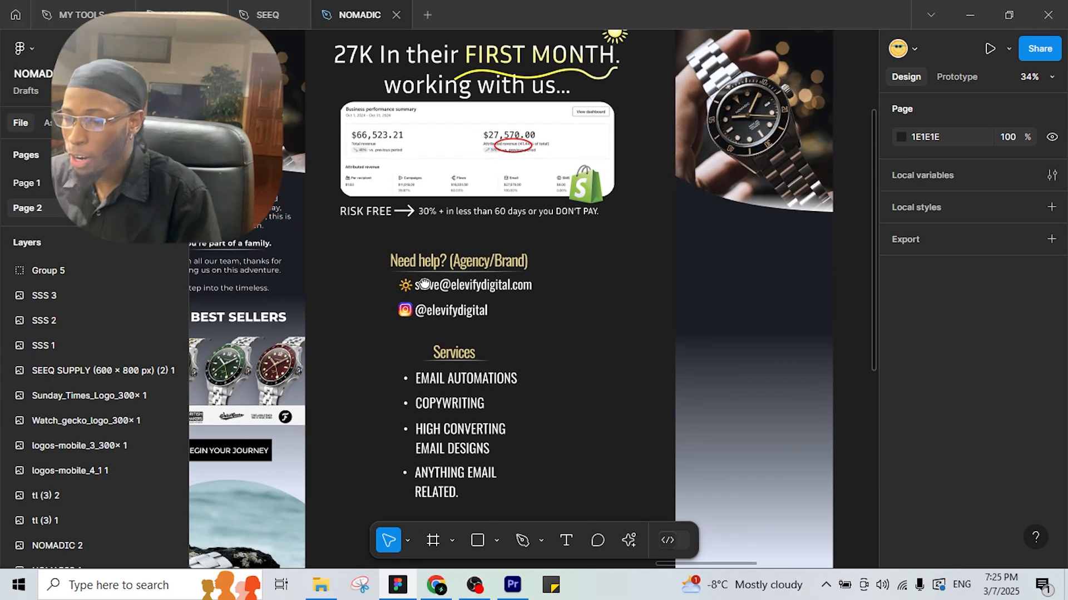
Copy the welcome text from the existing email and paste it into the watch email frame.
scroll(423, 284, "left", 5)
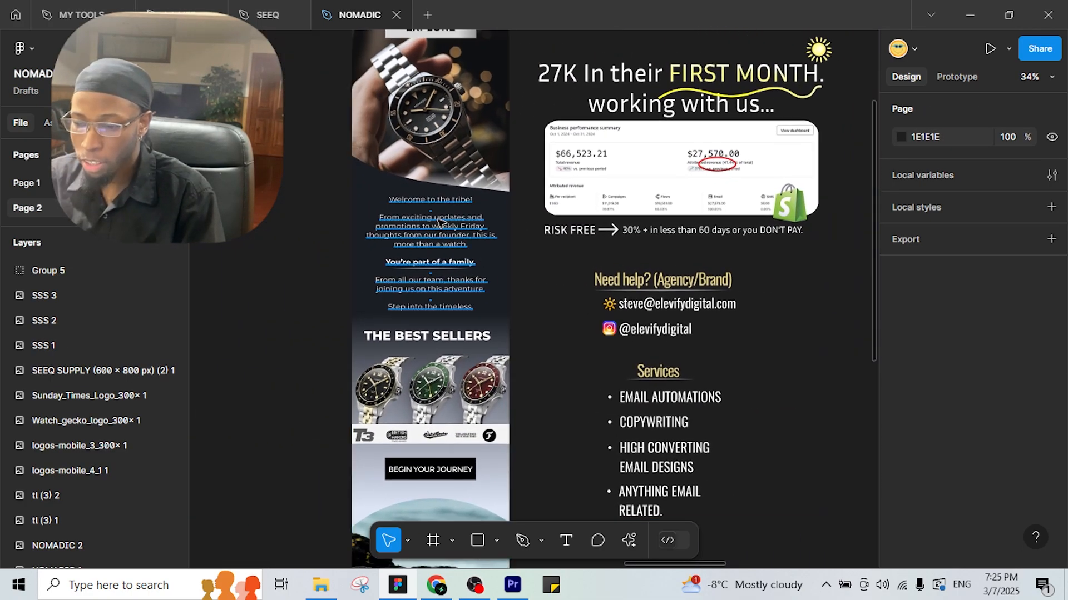
left_click(441, 223)
scroll(724, 313, "right", 5)
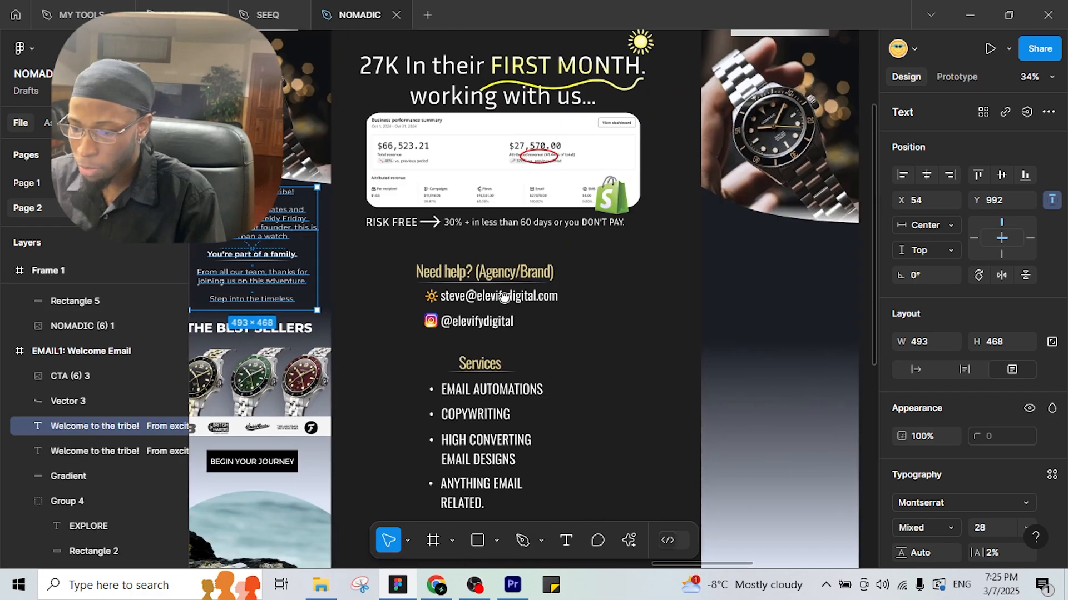
scroll(682, 306, "up", 3)
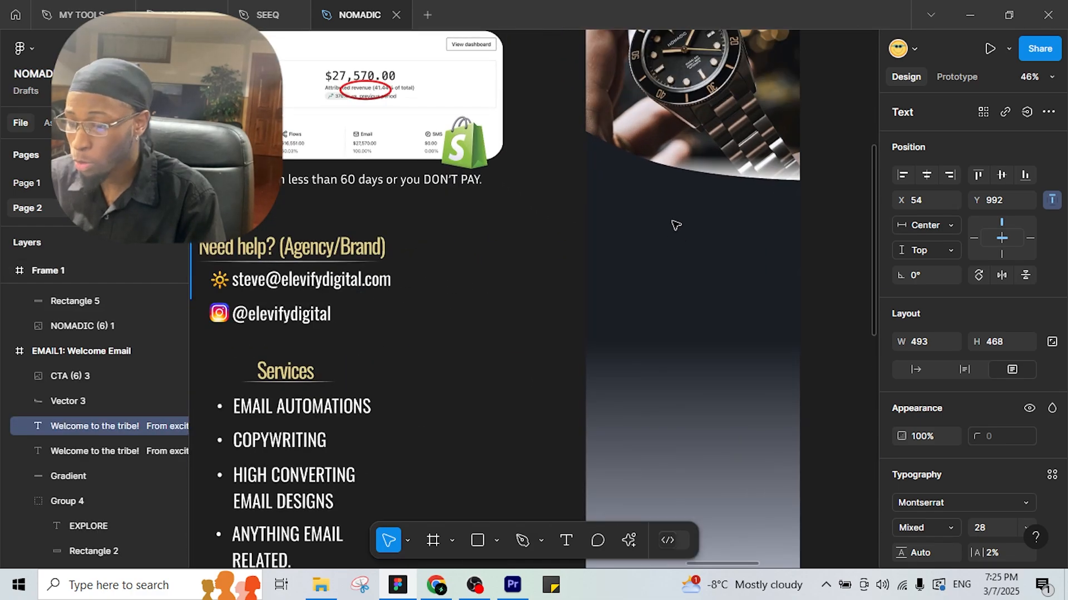
right_click(675, 260)
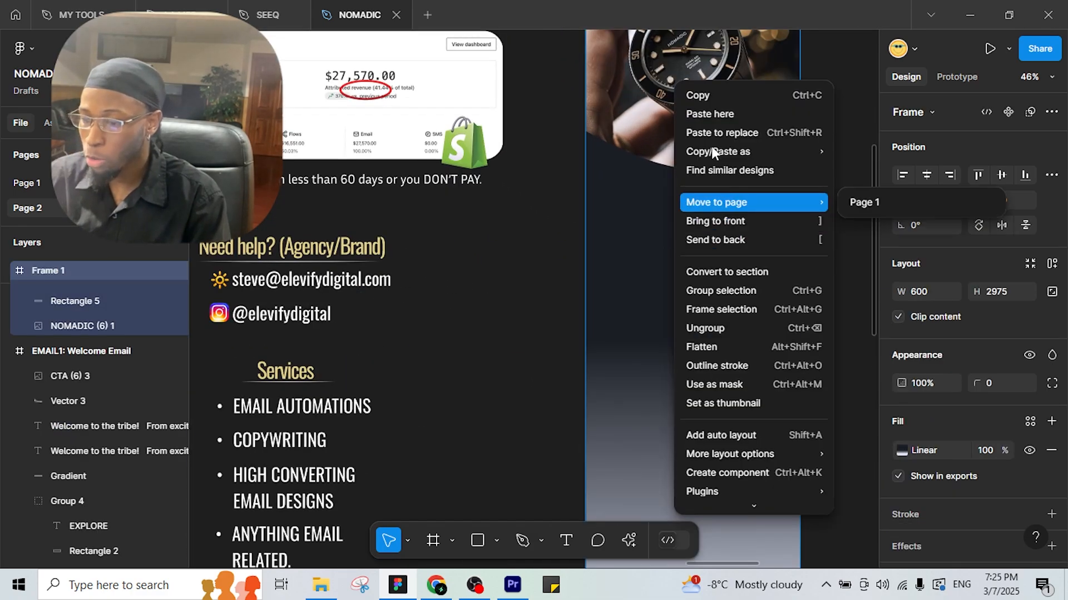
left_click(710, 114)
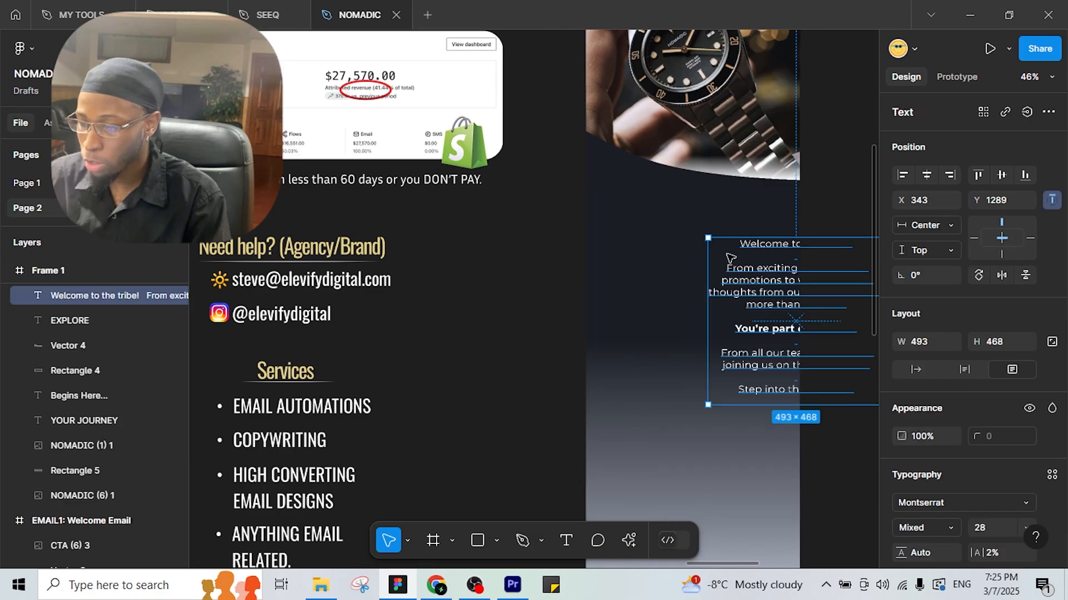
Position the welcome text under the watch image and centre it horizontally in the frame.
left_click_drag(703, 237, 656, 223)
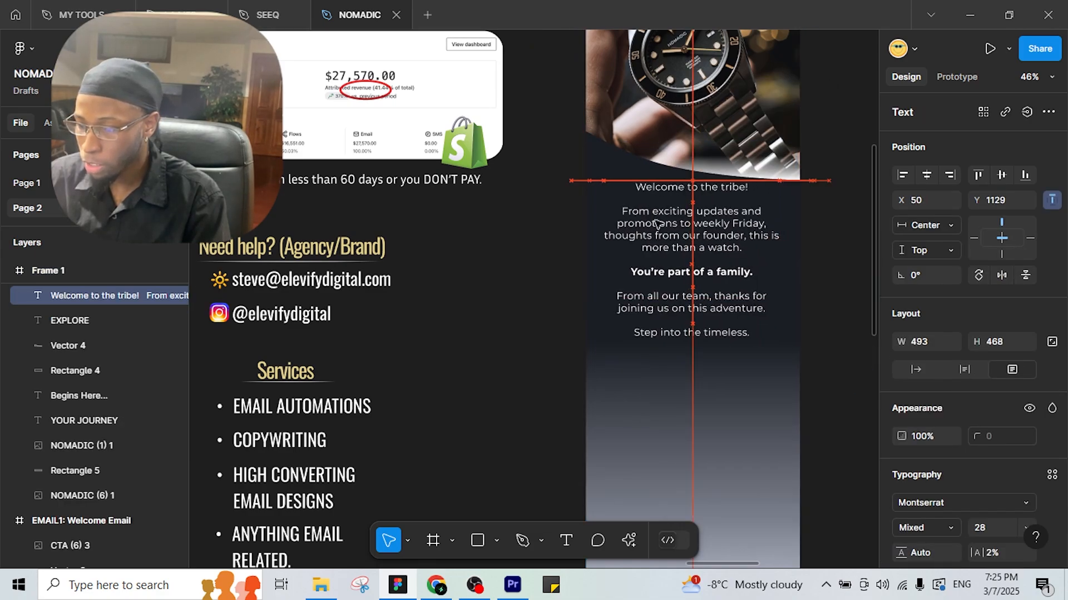
left_click(926, 176)
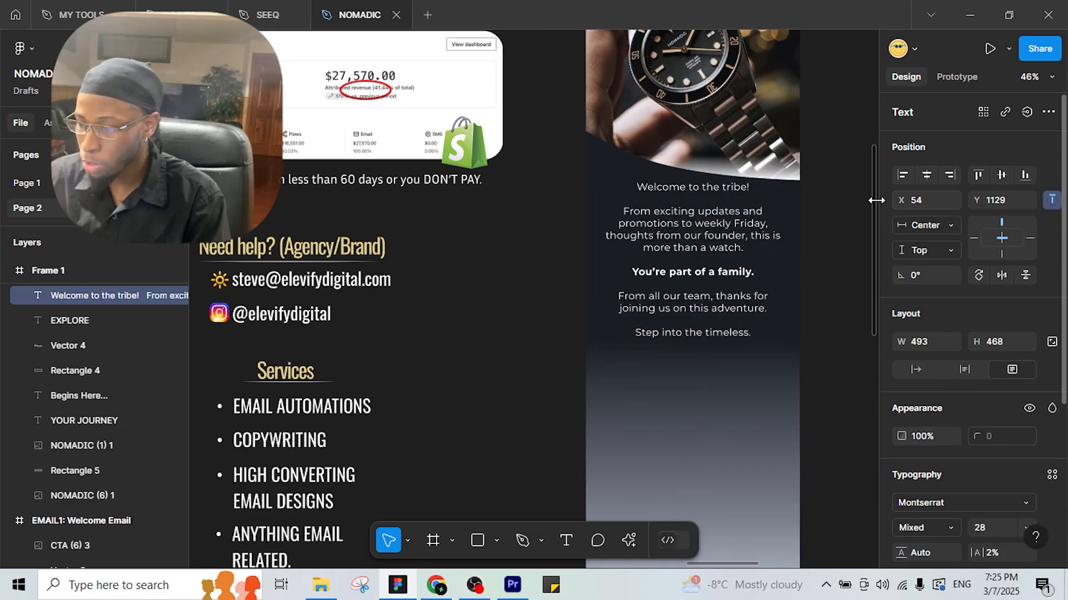
scroll(452, 274, "left", 5)
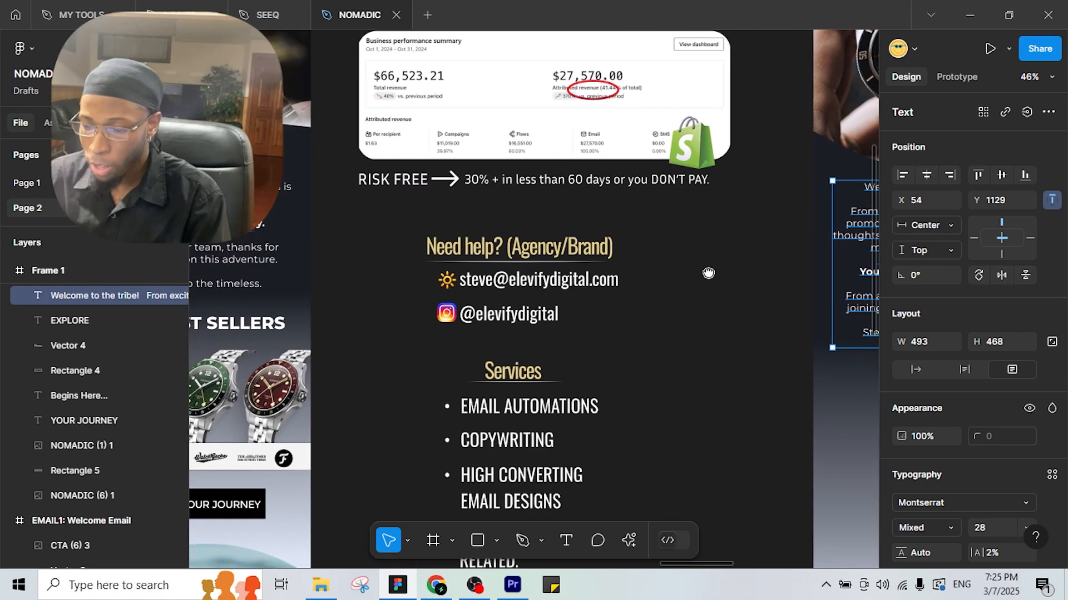
scroll(493, 256, "left", 1)
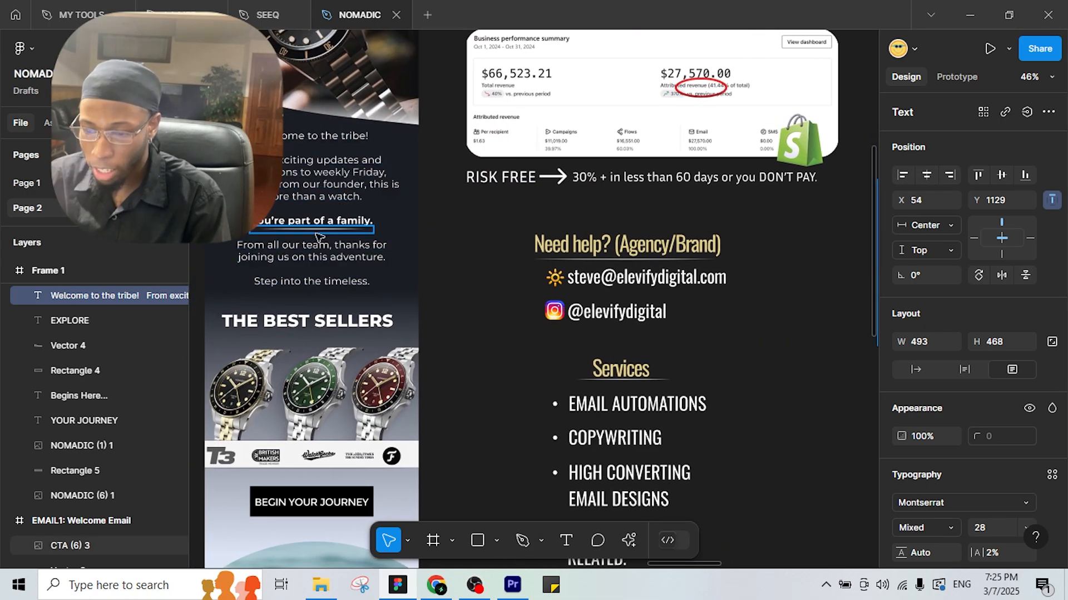
scroll(360, 243, "right", 5)
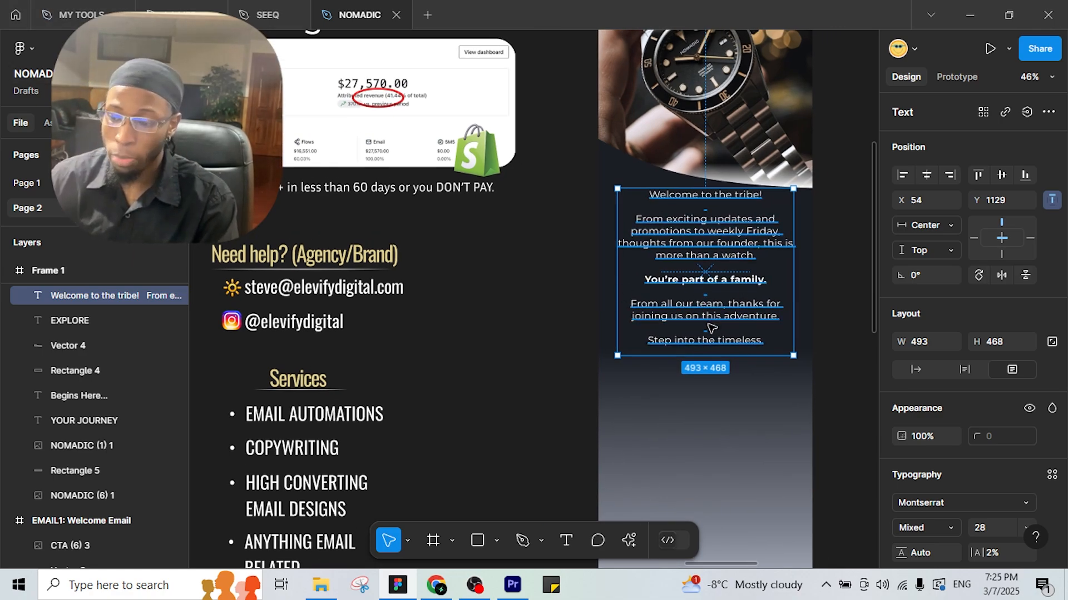
scroll(793, 291, "up", 2)
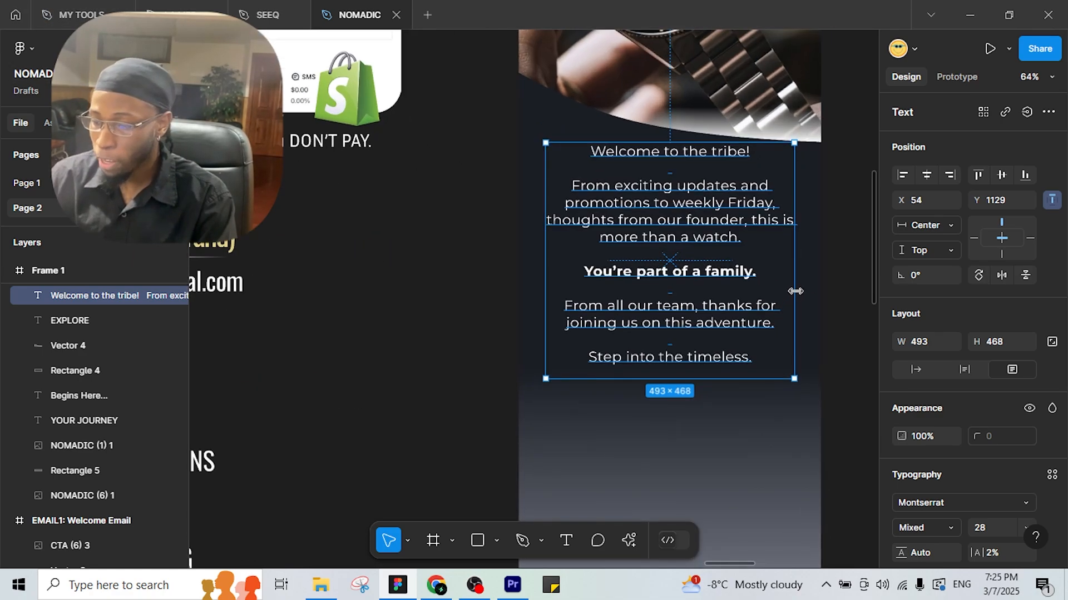
left_click(843, 293)
scroll(842, 294, "up", 2)
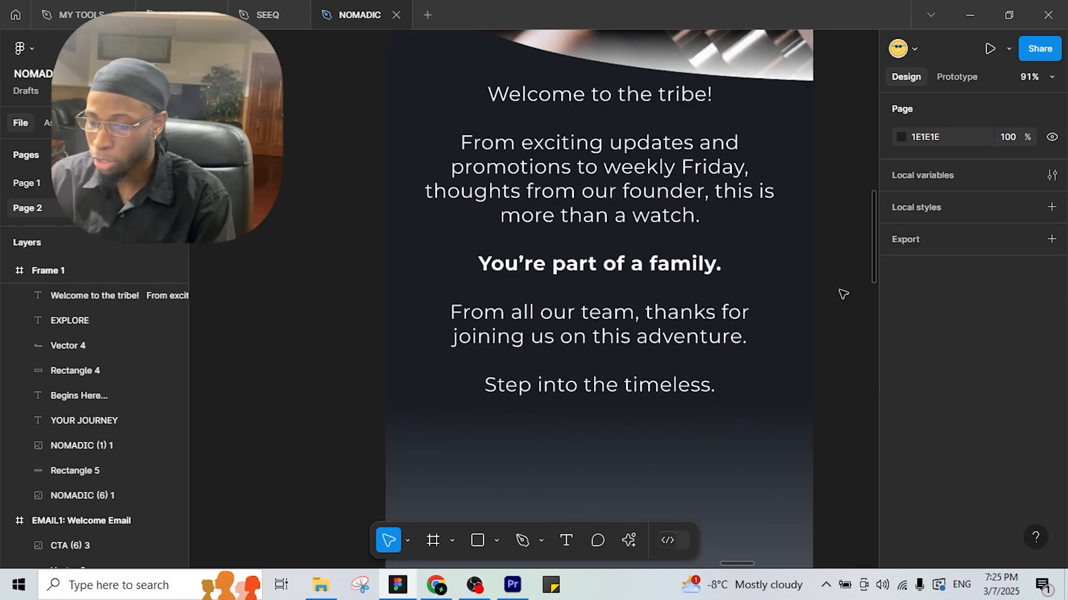
Draw a horizontal line under "You're part of a family." as a divider.
left_click(496, 540)
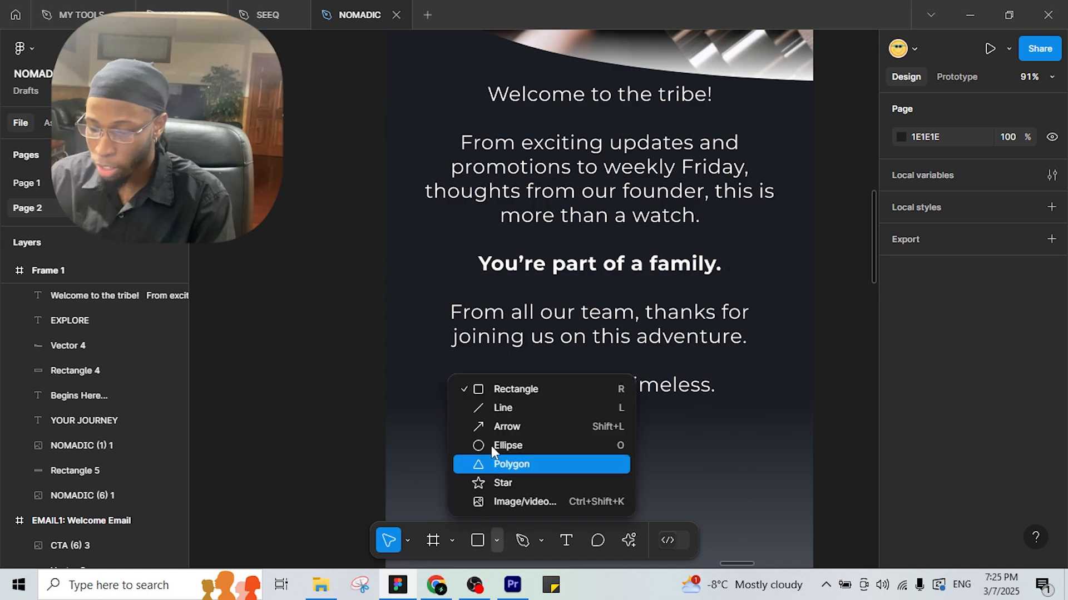
left_click(488, 408)
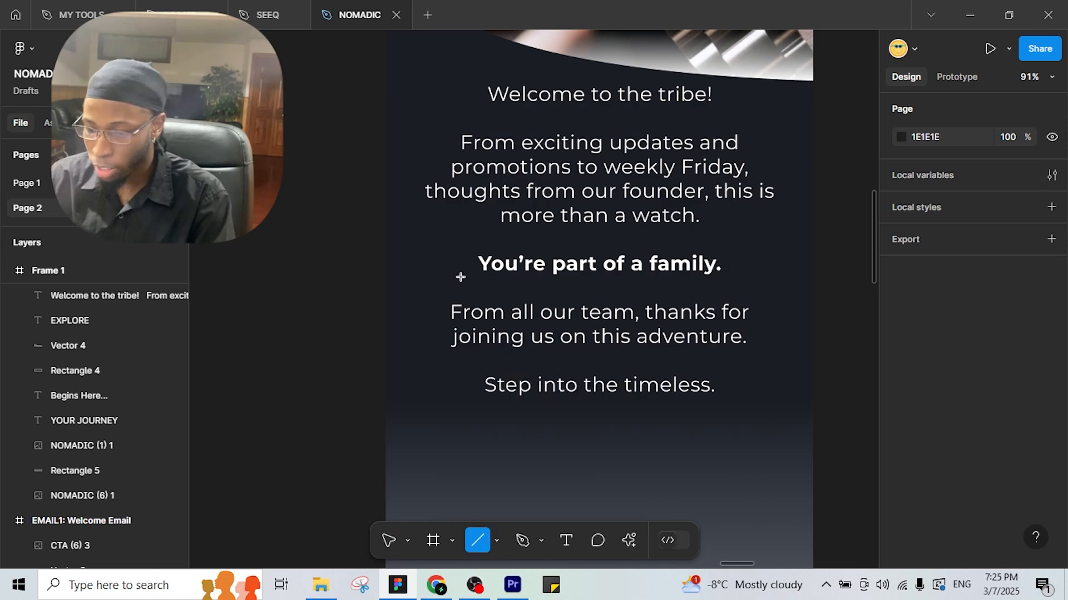
left_click_drag(461, 278, 733, 283)
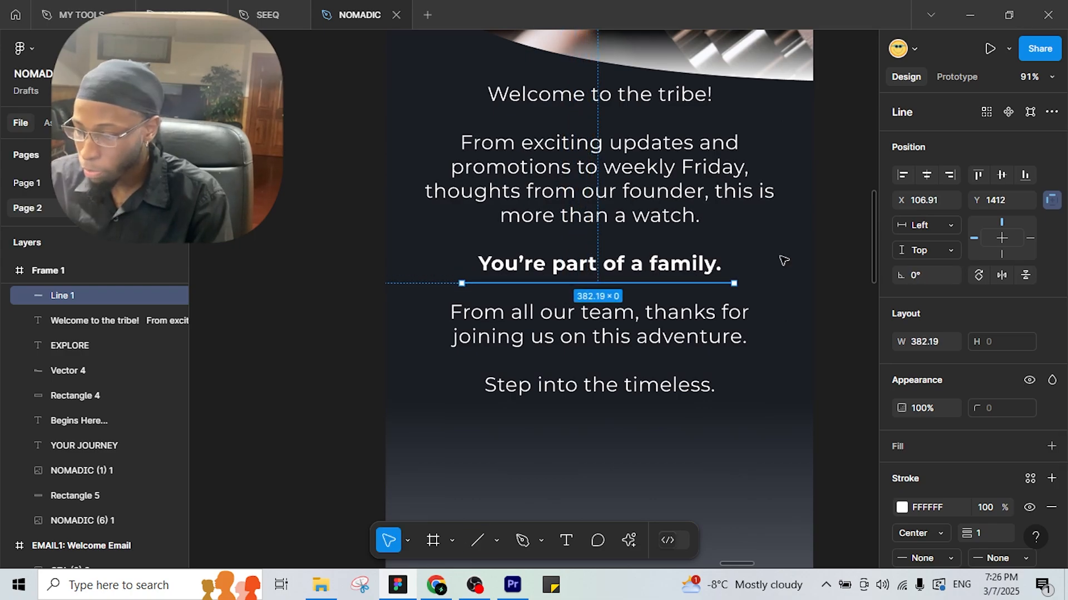
key("Escape")
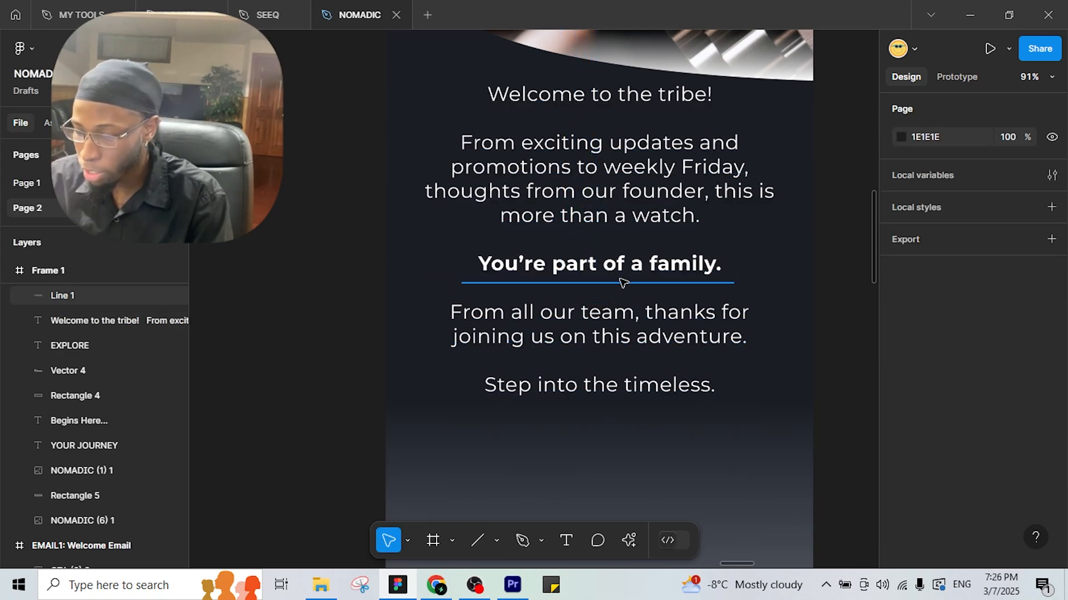
Return to the top of the email and select the YOUR JOURNEY headline.
scroll(622, 281, "down", 3)
scroll(589, 359, "down", 1)
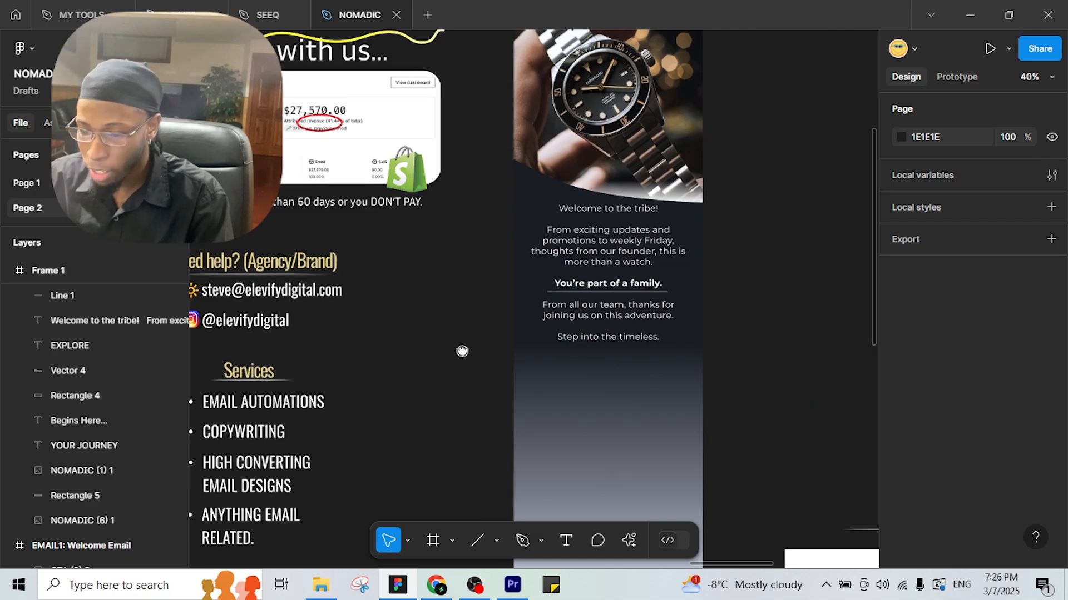
left_click_drag(462, 351, 537, 442)
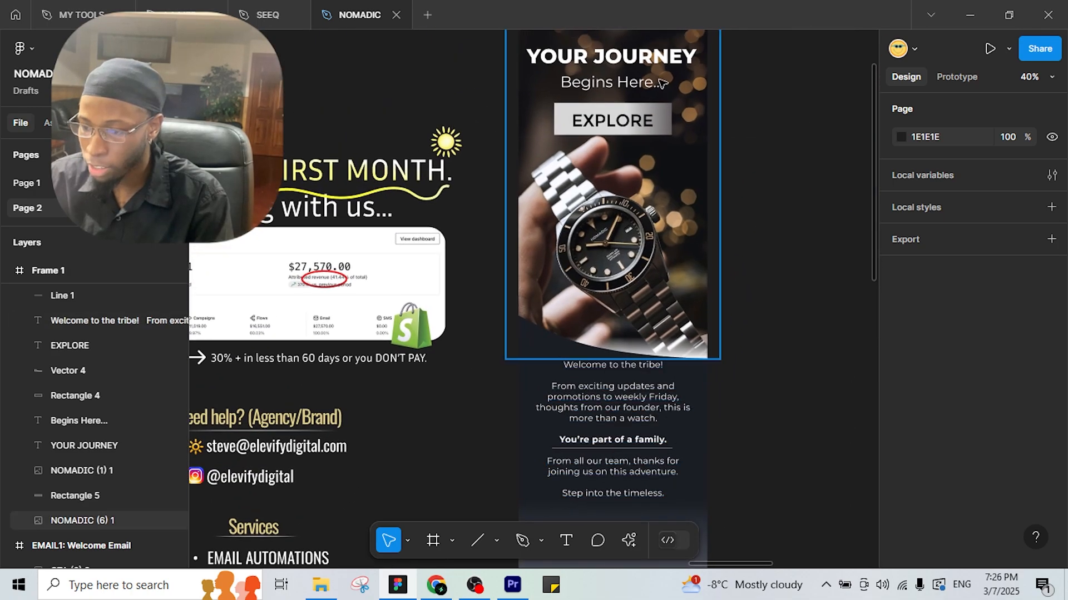
left_click(628, 56)
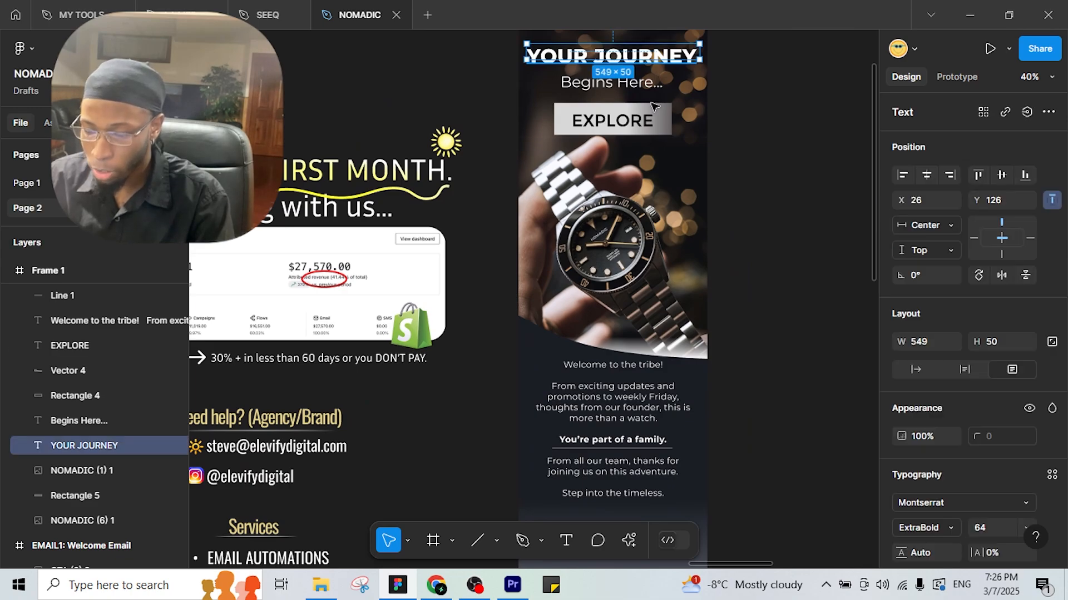
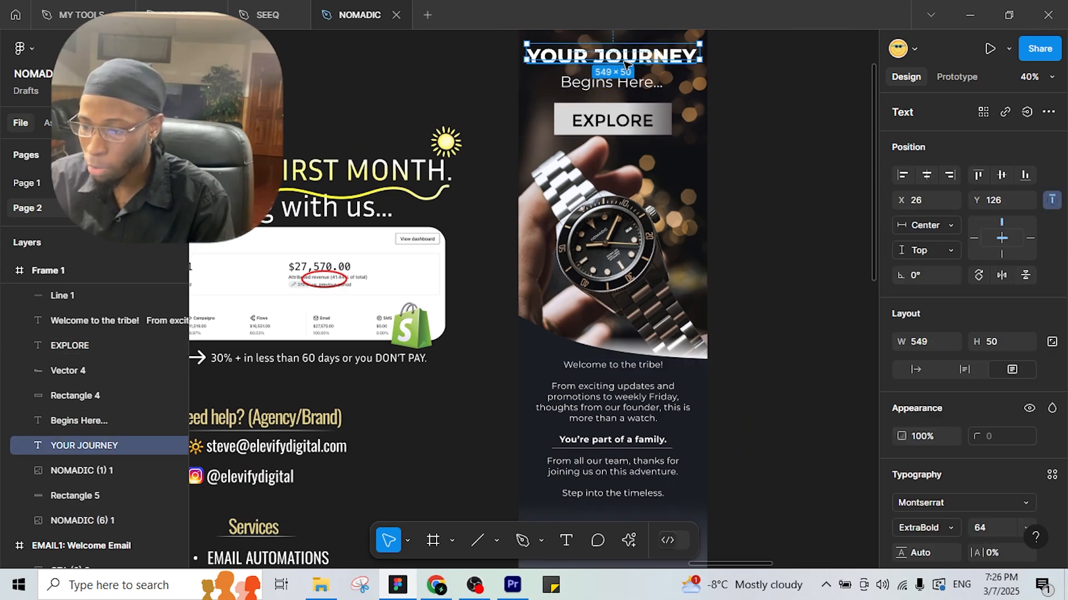
Paste a copy of the YOUR JOURNEY heading below 'Step into the timeless.'.
scroll(758, 350, "down", 6)
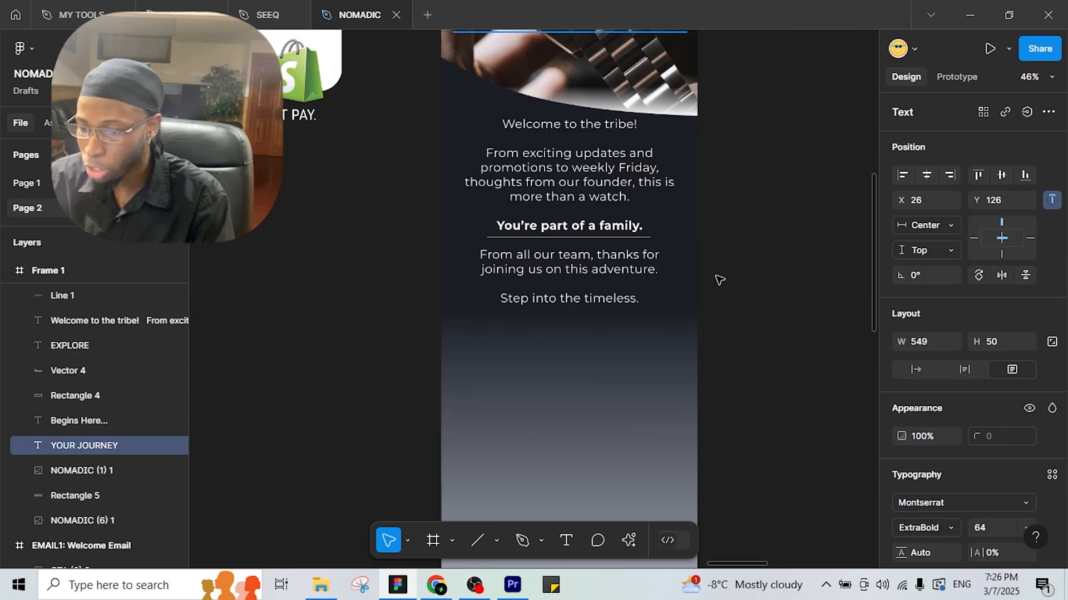
scroll(612, 322, "up", 3, "ctrl")
left_click(518, 371)
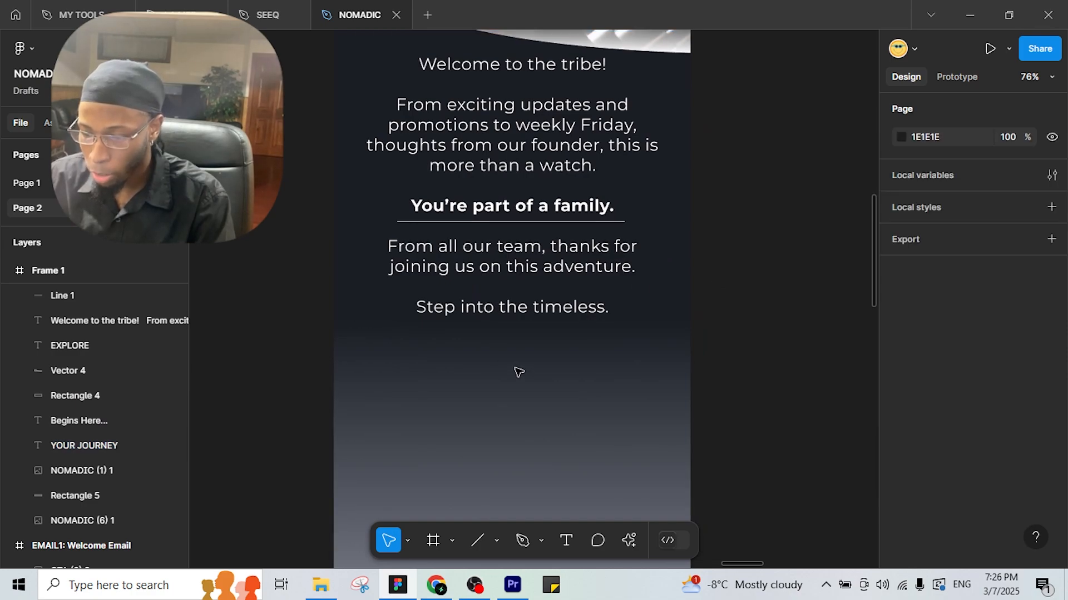
key("ctrl+v")
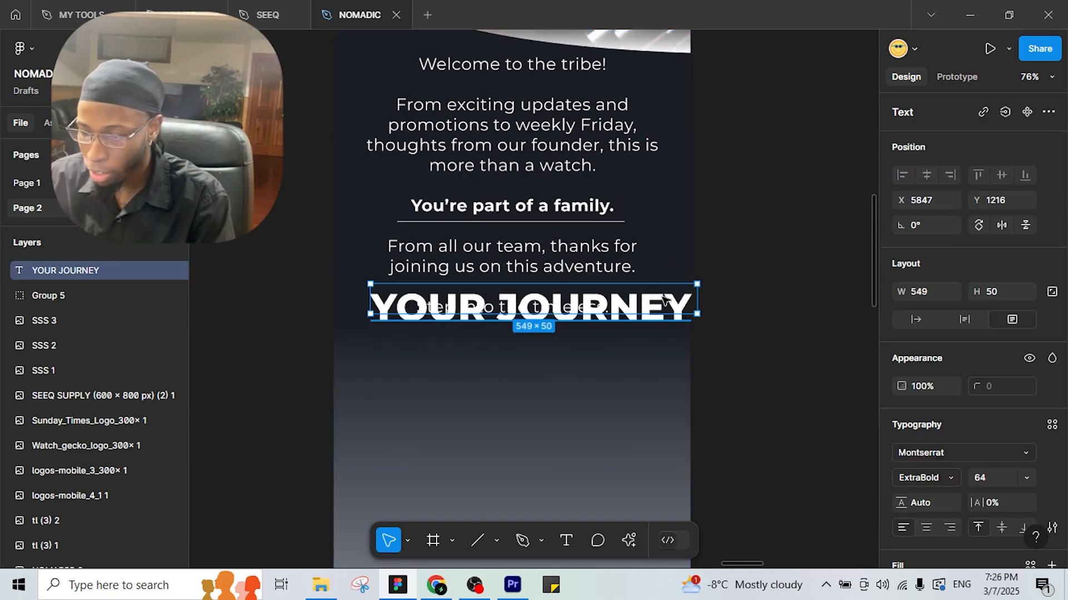
left_click_drag(660, 309, 652, 348)
left_click_drag(531, 368, 531, 368)
scroll(359, 320, "down", 2)
left_click_drag(426, 277, 927, 234)
left_click_drag(276, 152, 233, 217)
scroll(616, 363, "down", 2)
left_click_drag(665, 284, 485, 286)
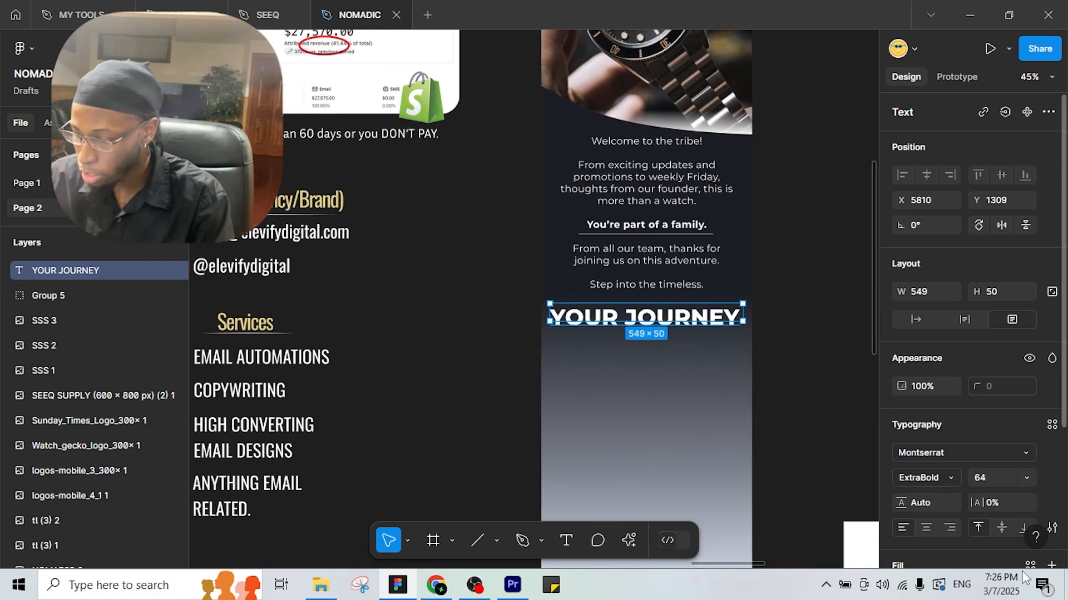
Set the copied heading to font size 55 and retype it as THE BEST SELLERS.
left_click(1003, 479)
type("55")
key("Return")
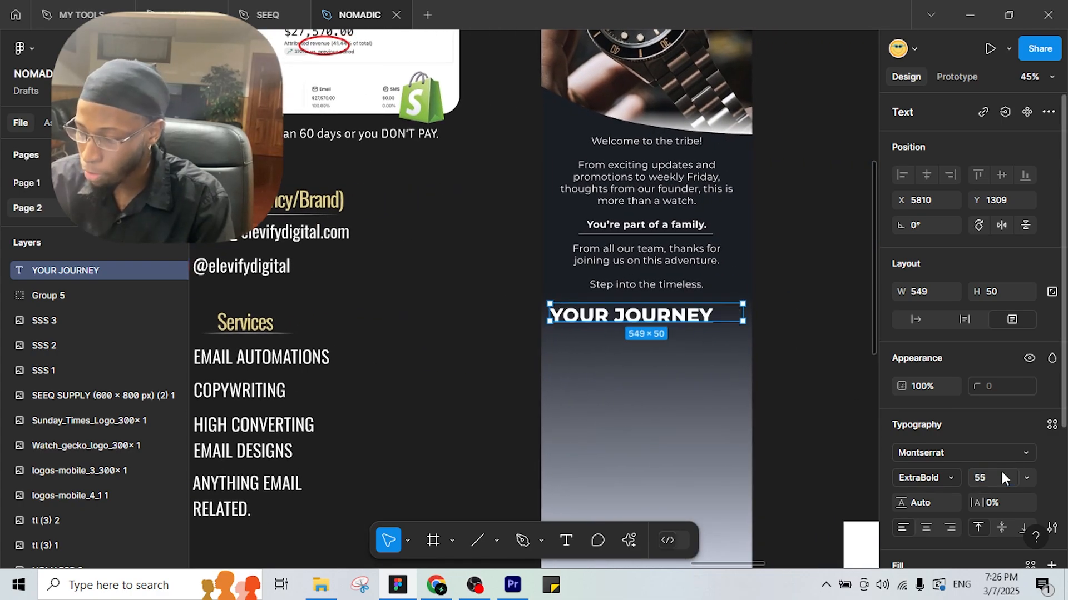
double_click(716, 315)
type("THE ")
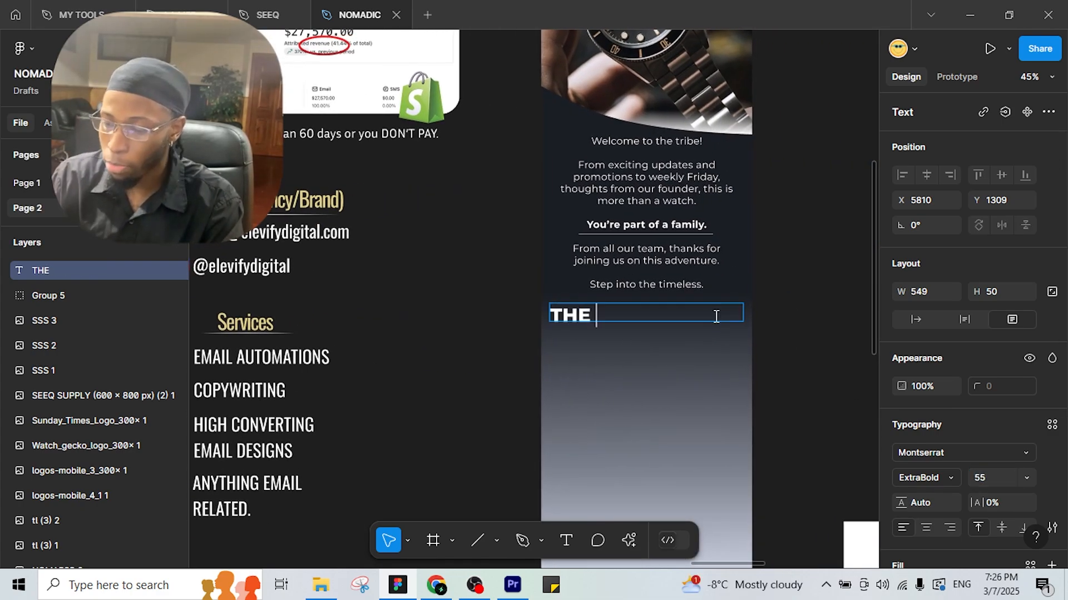
type("BEST SEL")
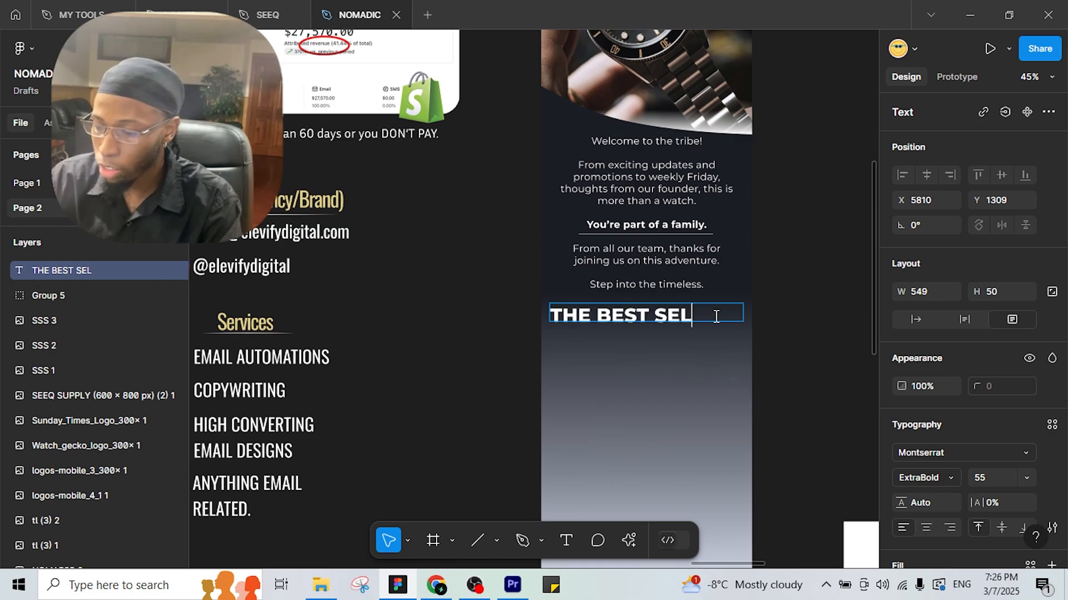
type("LERS")
scroll(655, 293, "left", 6)
scroll(655, 293, "down", 1)
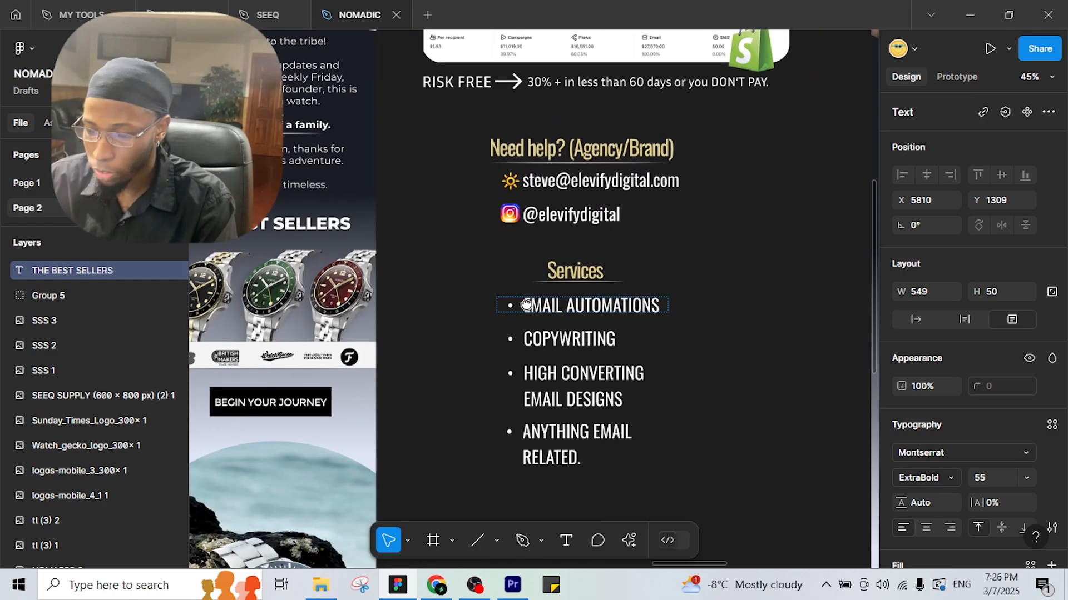
left_click_drag(526, 305, 205, 313)
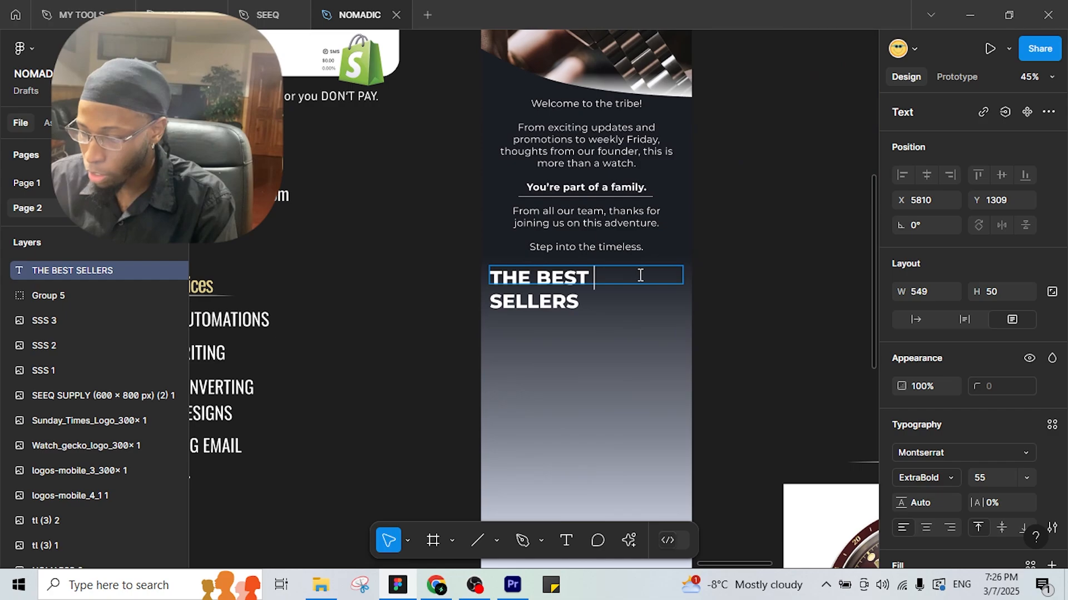
key("Escape")
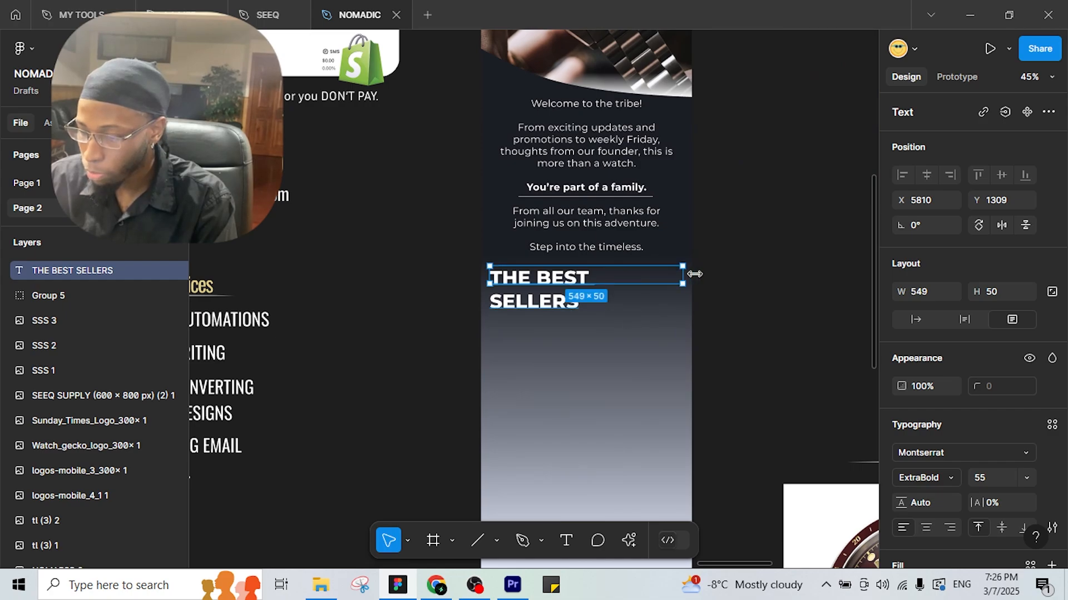
Widen the heading to one line, move it into Frame 1 and centre it horizontally.
mouse_move(695, 274)
left_mouse_down()
mouse_move(716, 273)
mouse_move(689, 284)
left_mouse_up()
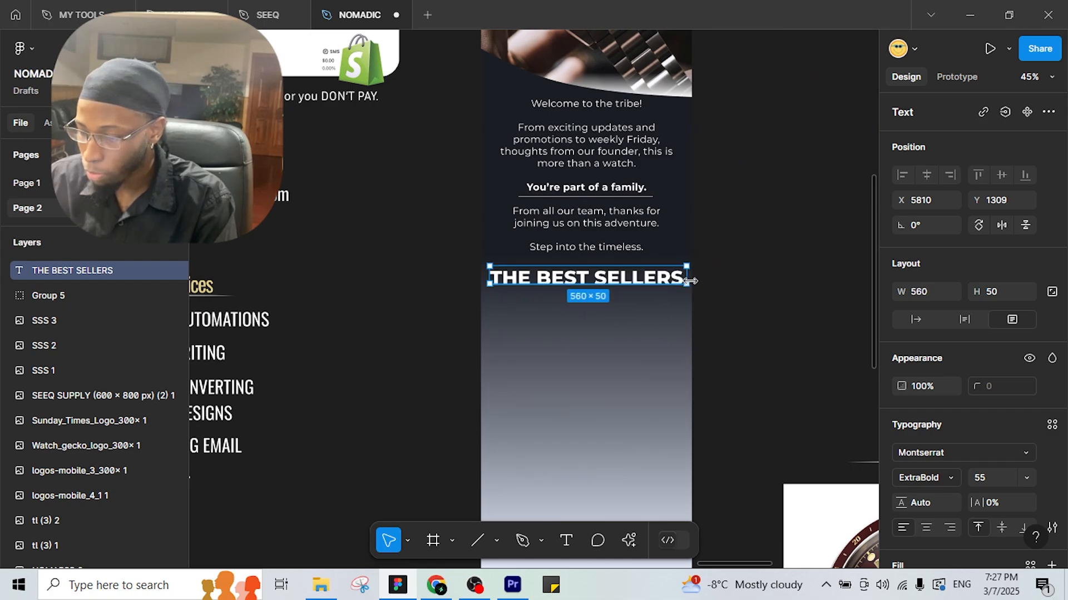
key("Escape")
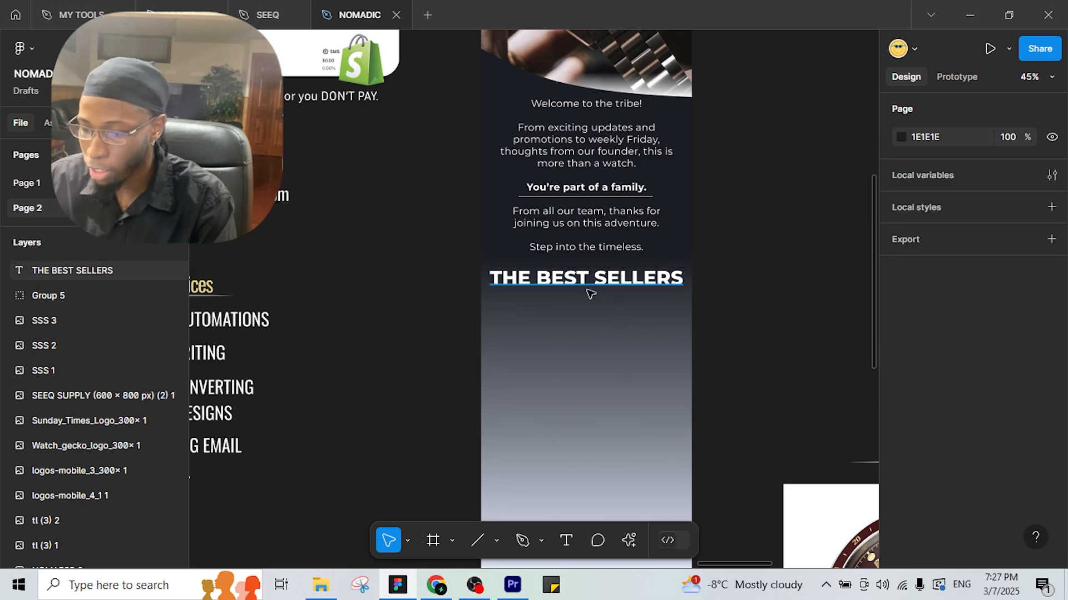
left_click(588, 288)
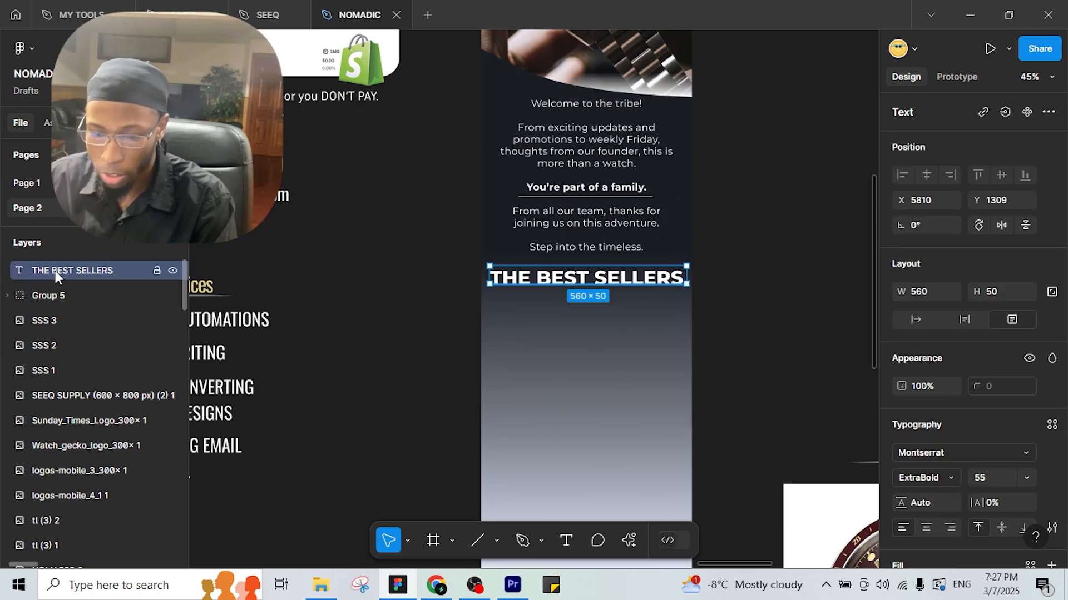
left_click_drag(55, 271, 749, 255)
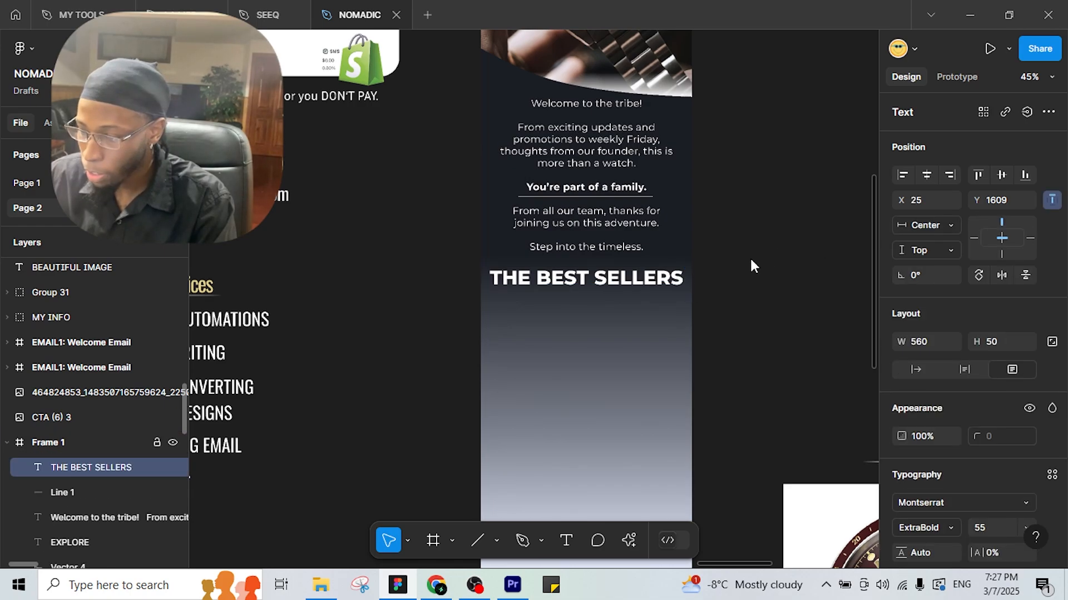
left_click(926, 176)
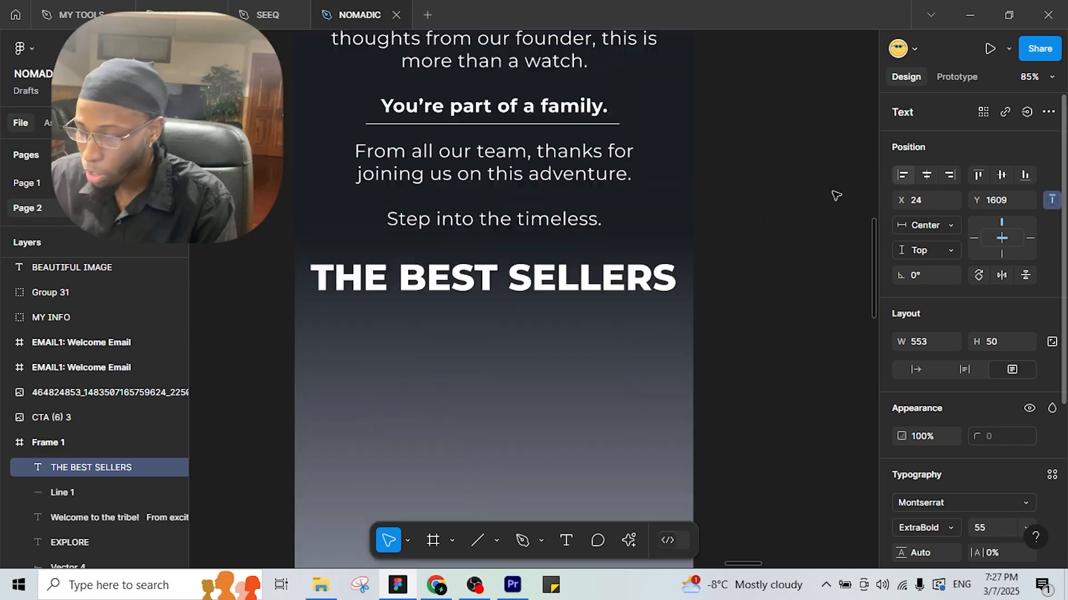
scroll(637, 290, "down", 3)
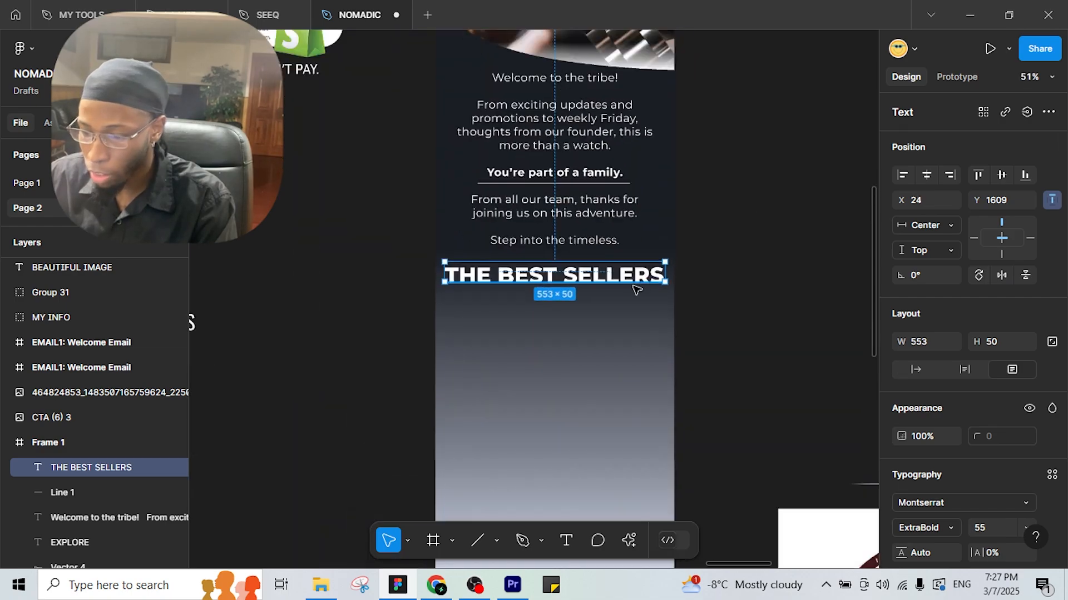
scroll(637, 290, "down", 2)
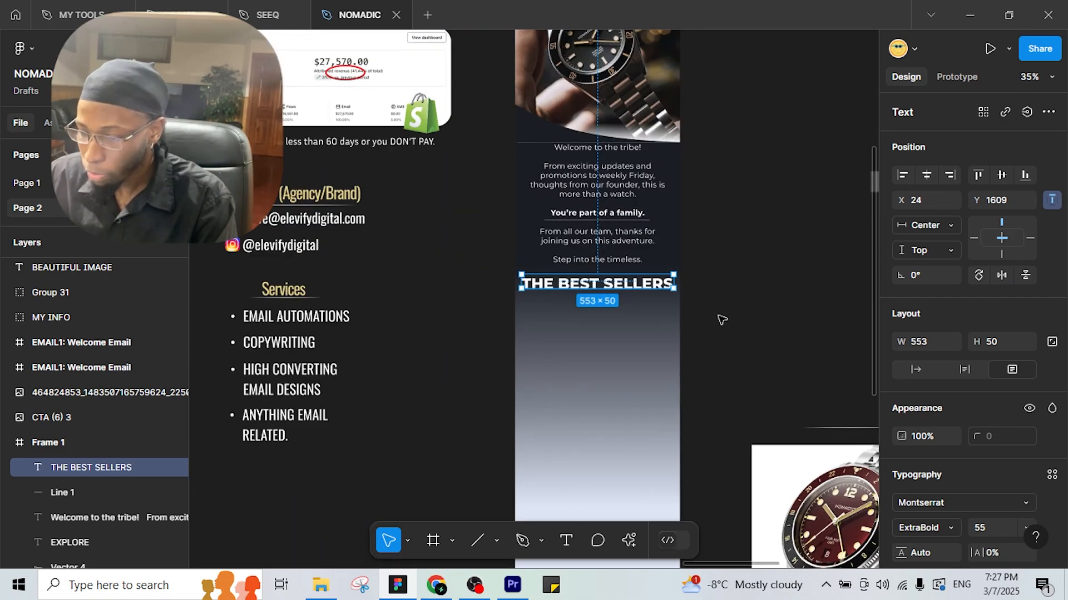
Move the red-dial watch photo next to the email frame.
scroll(721, 320, "down", 1)
left_click_drag(492, 282, 819, 254)
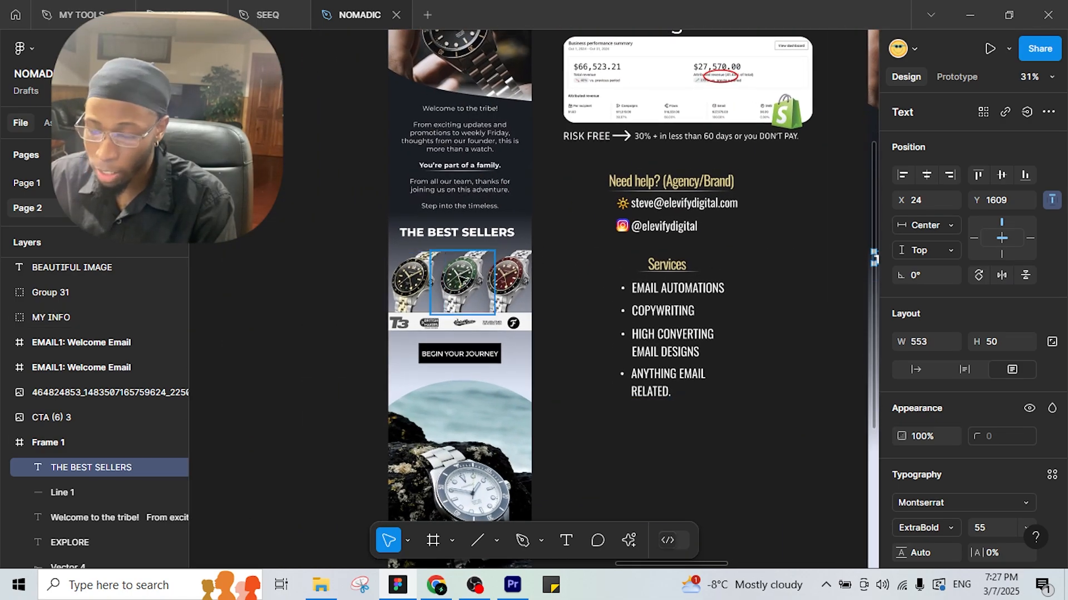
scroll(593, 289, "right", 5)
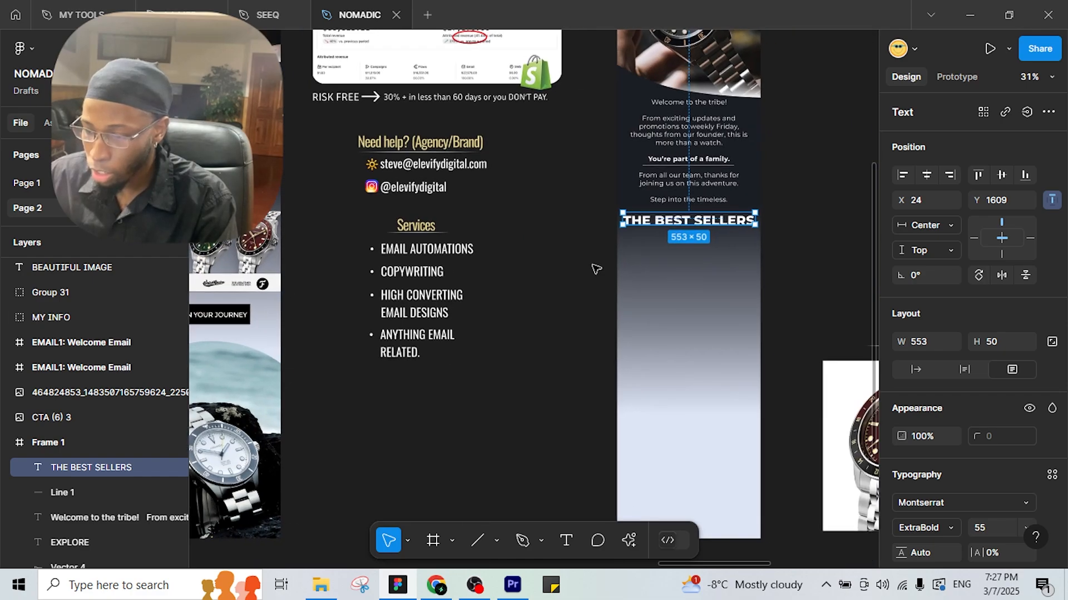
scroll(596, 270, "right", 3)
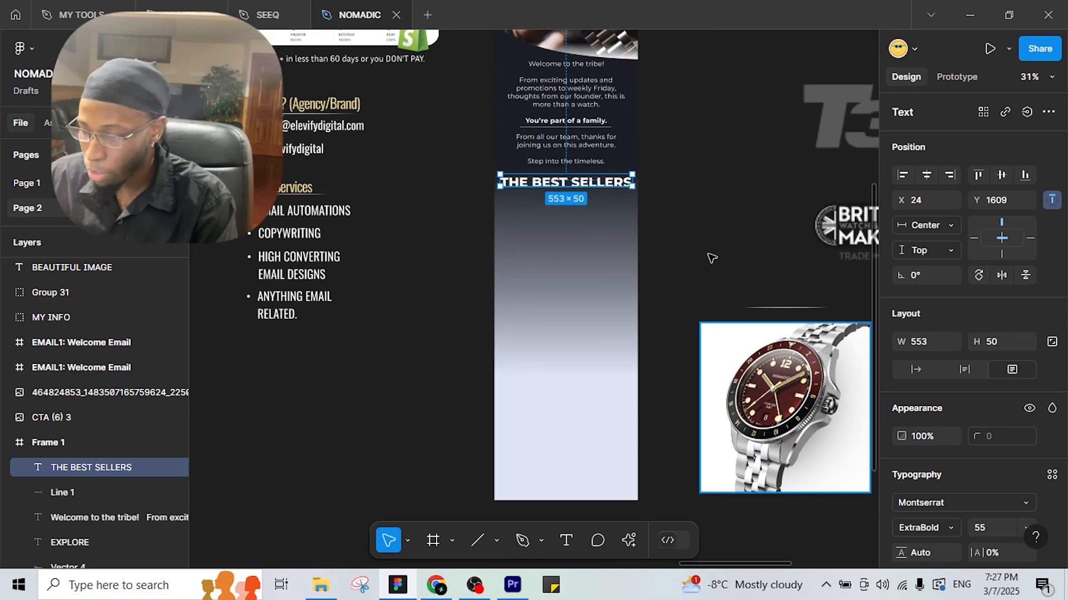
left_click_drag(782, 394, 704, 241)
scroll(554, 285, "down", 3)
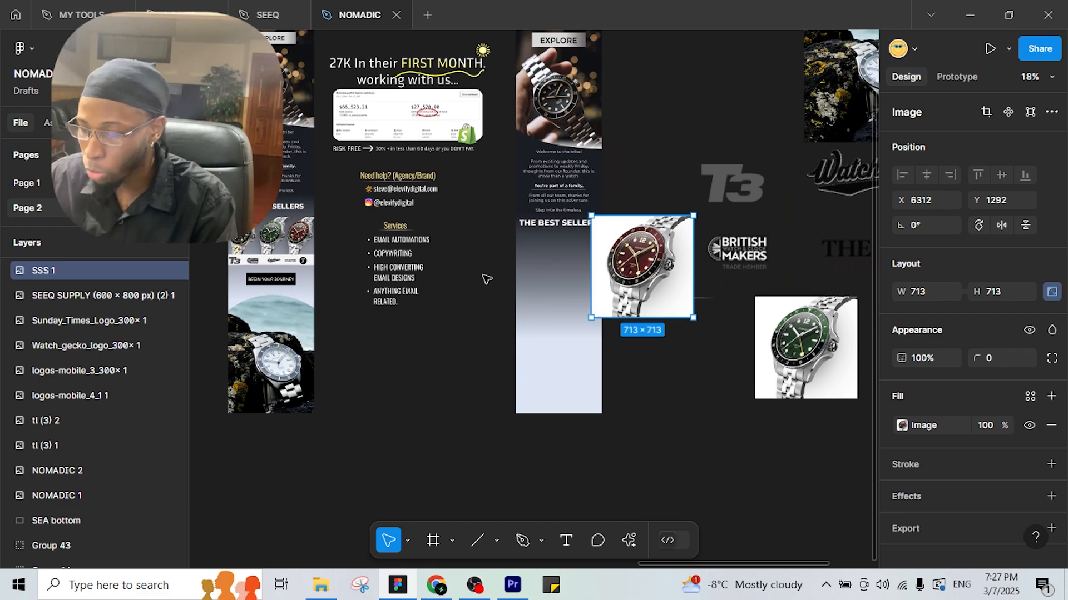
Remove the photo's white background with the Icons8 Background Remover plugin.
right_click(663, 263)
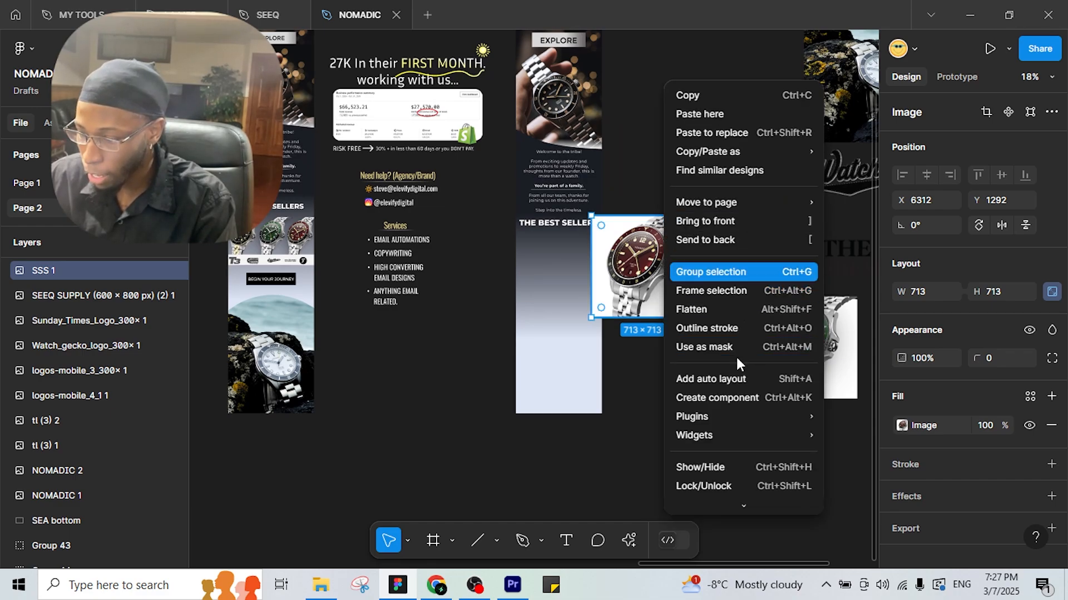
mouse_move(801, 416)
mouse_move(970, 250)
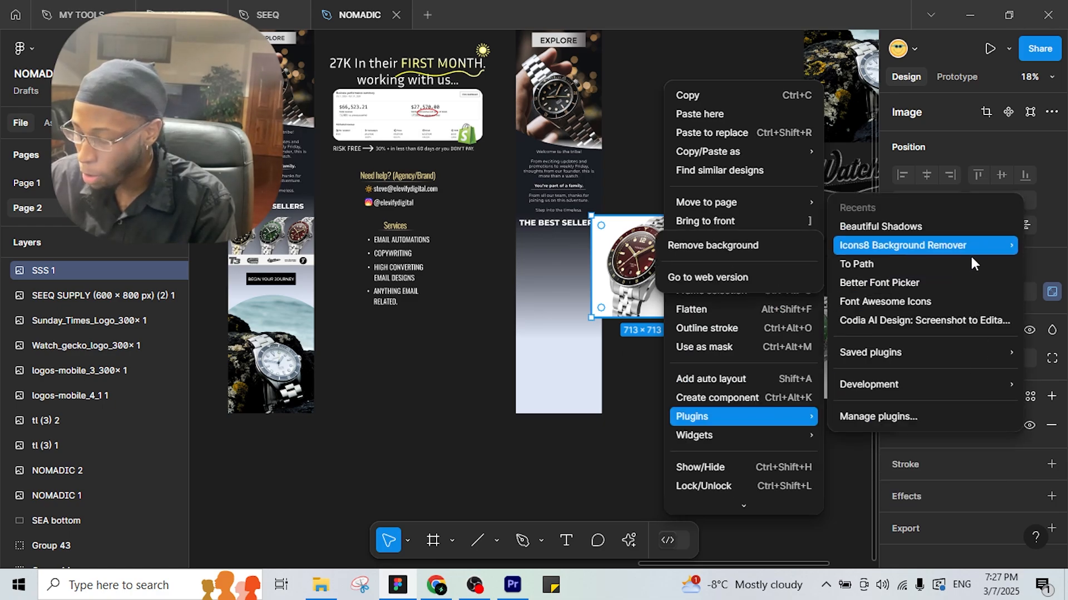
left_click(713, 247)
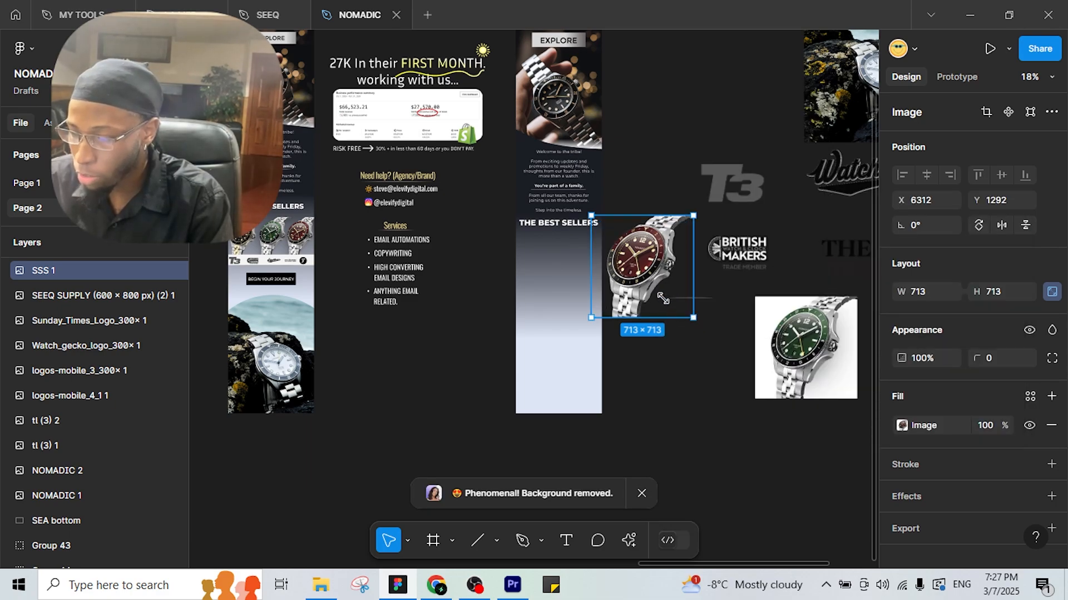
Bring the red and green watches into the email, shrinking the green one to 336×336.
left_click_drag(662, 299, 540, 256)
scroll(752, 354, "right", 2)
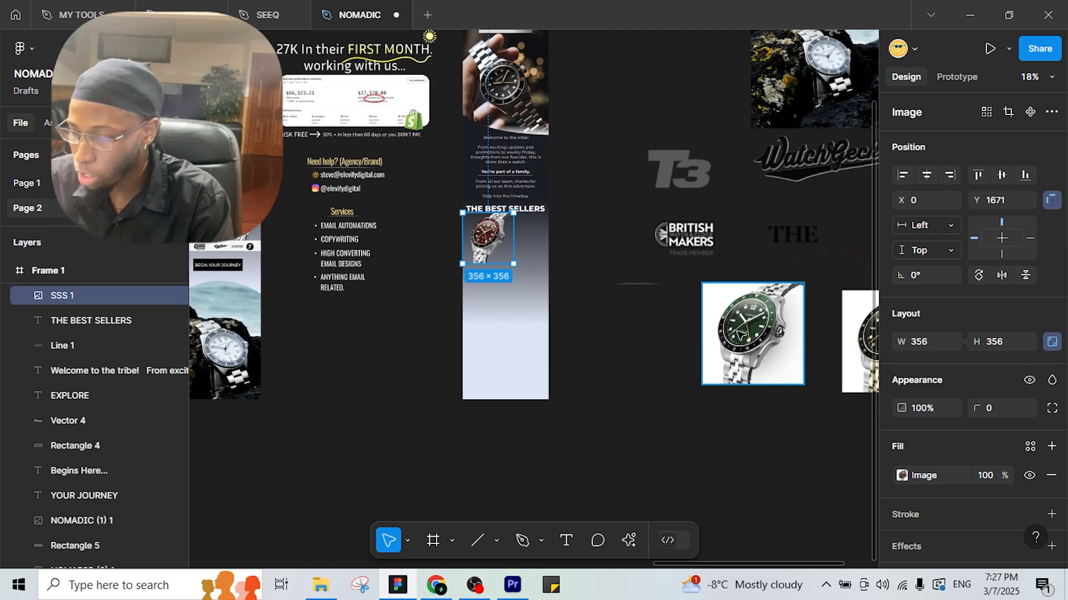
scroll(688, 398, "right", 3)
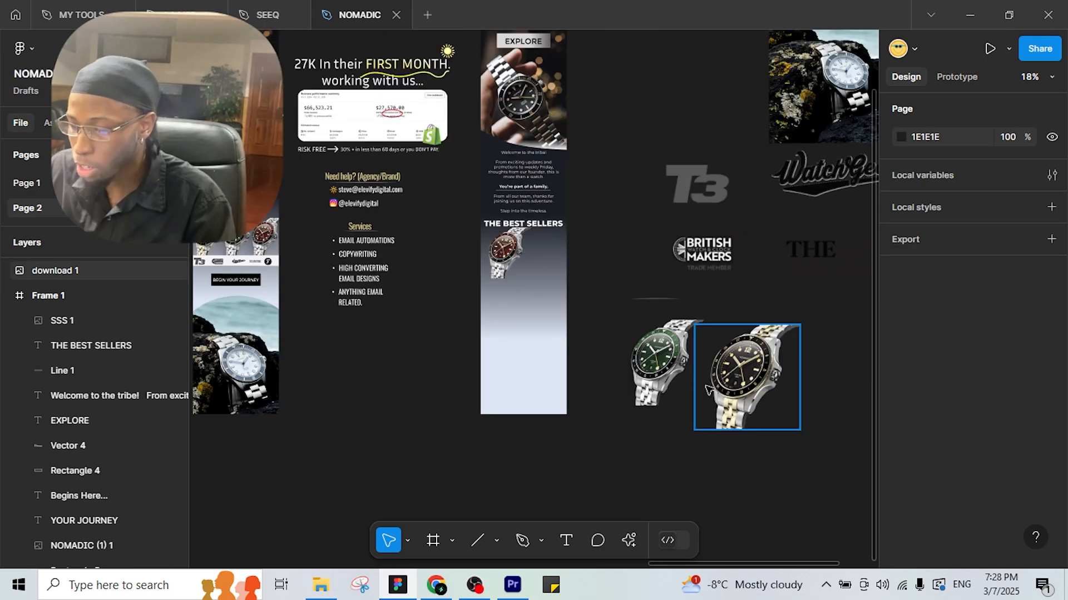
scroll(686, 372, "up", 2)
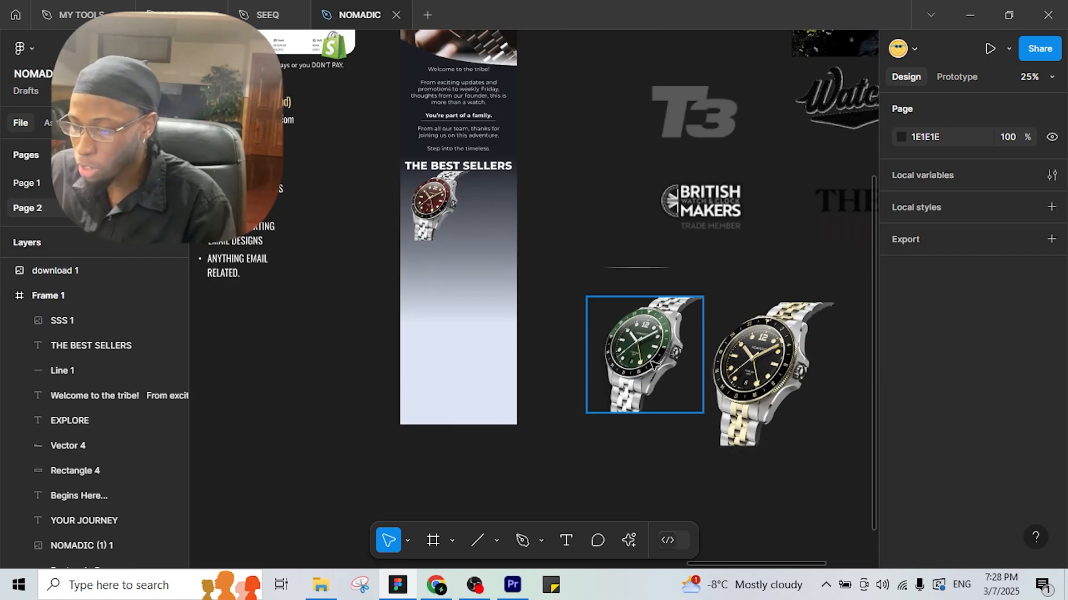
left_click_drag(653, 364, 458, 282)
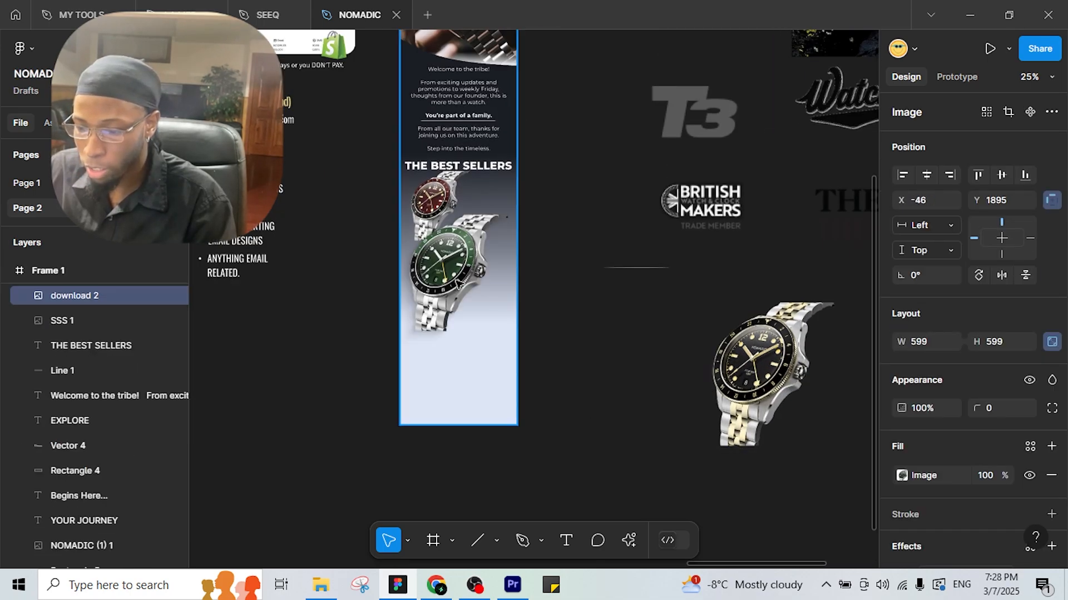
scroll(451, 285, "down", 4)
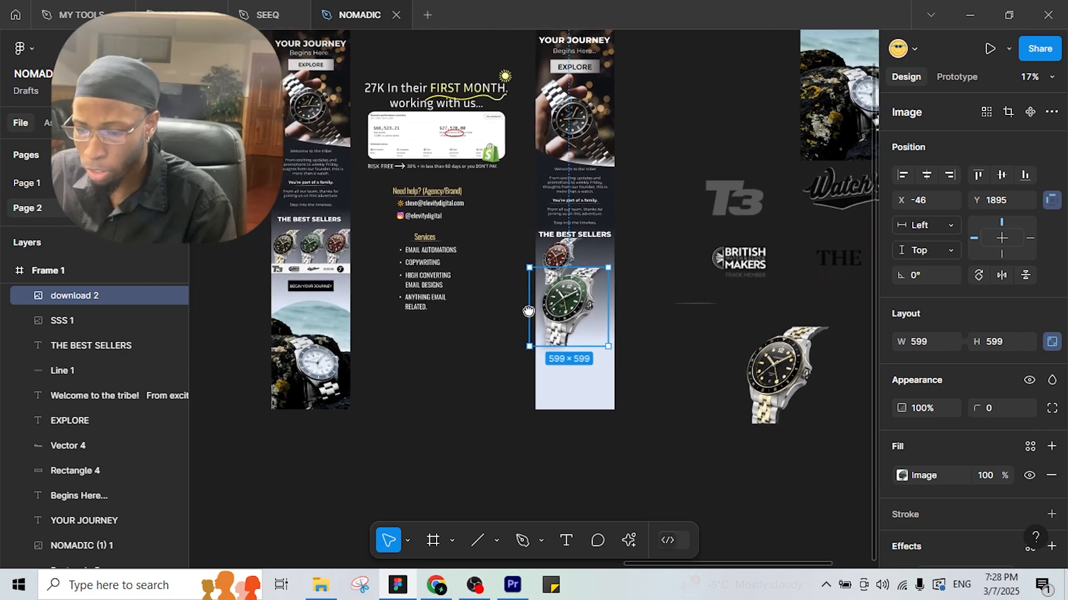
left_click_drag(578, 252, 616, 252)
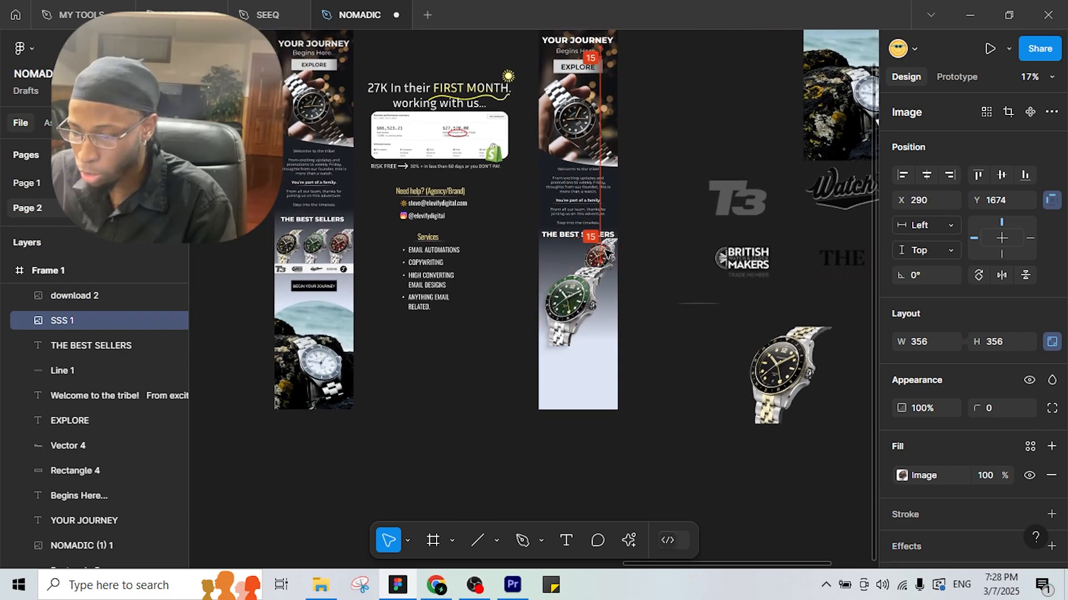
scroll(588, 258, "up", 2)
left_click(566, 348)
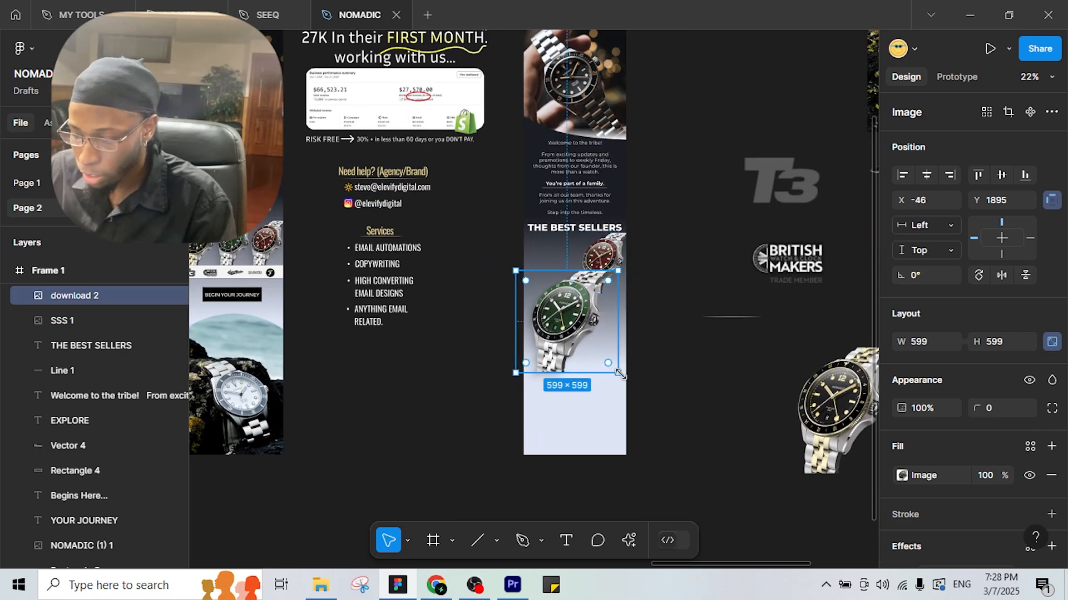
left_click_drag(618, 374, 574, 329)
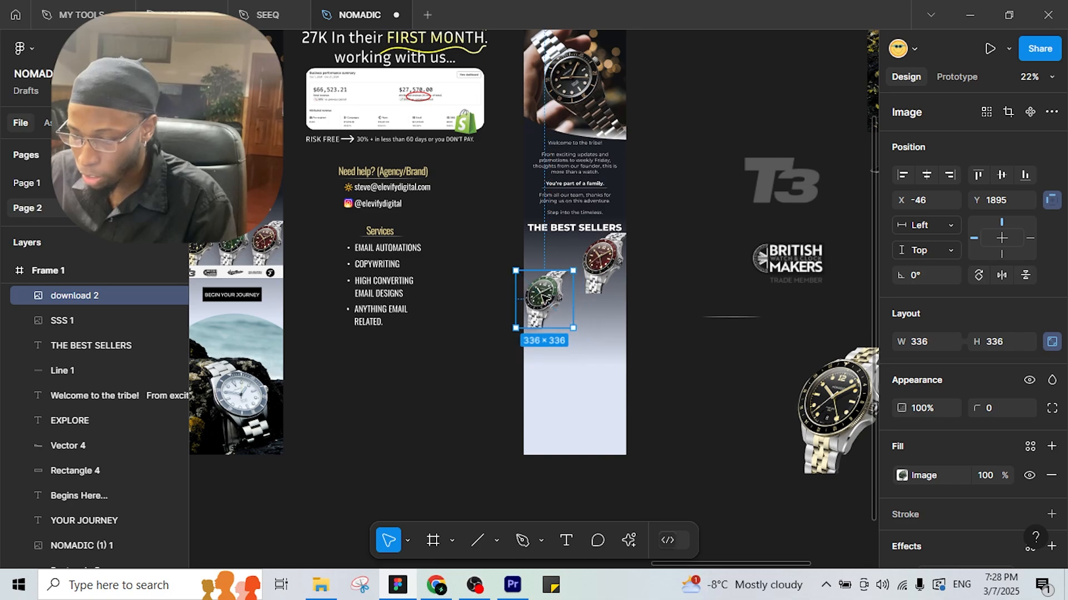
left_click_drag(557, 284, 571, 262)
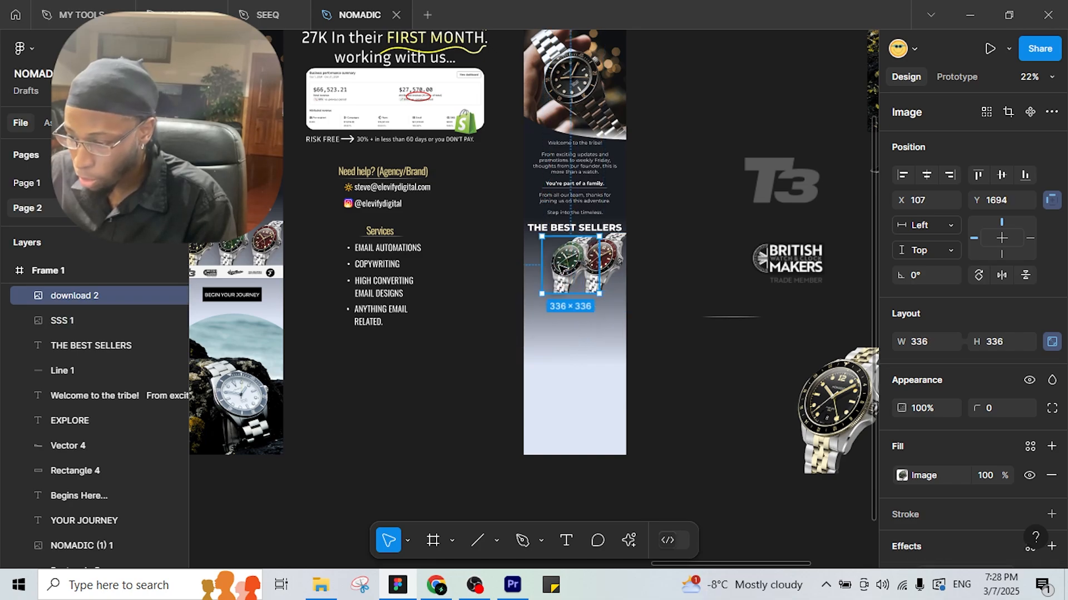
Resize the red and black-and-gold watches to 336 wide and line them up in the row.
left_click(612, 260)
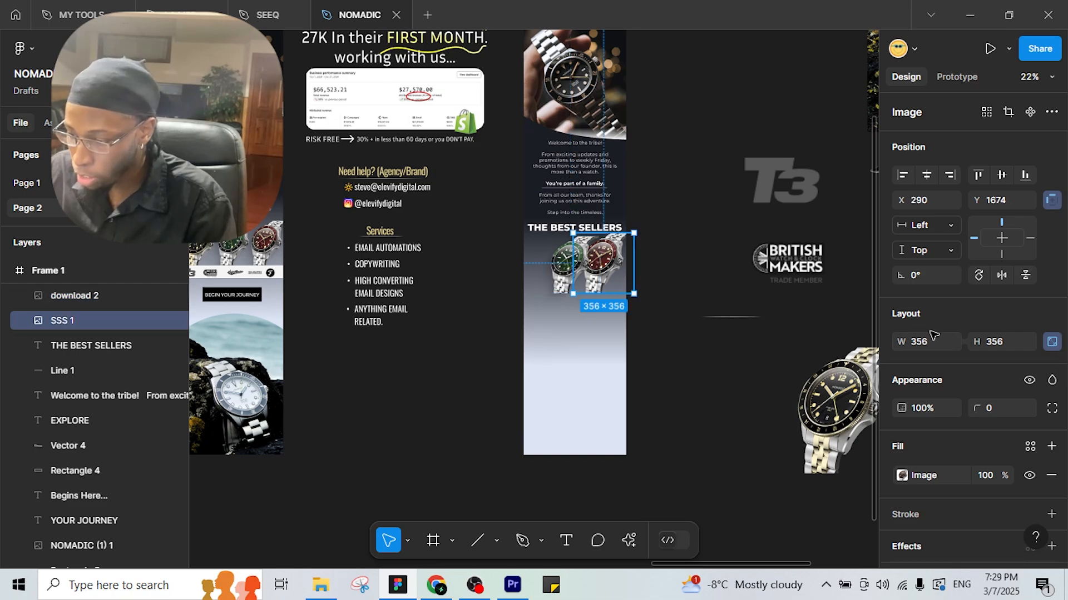
type("336")
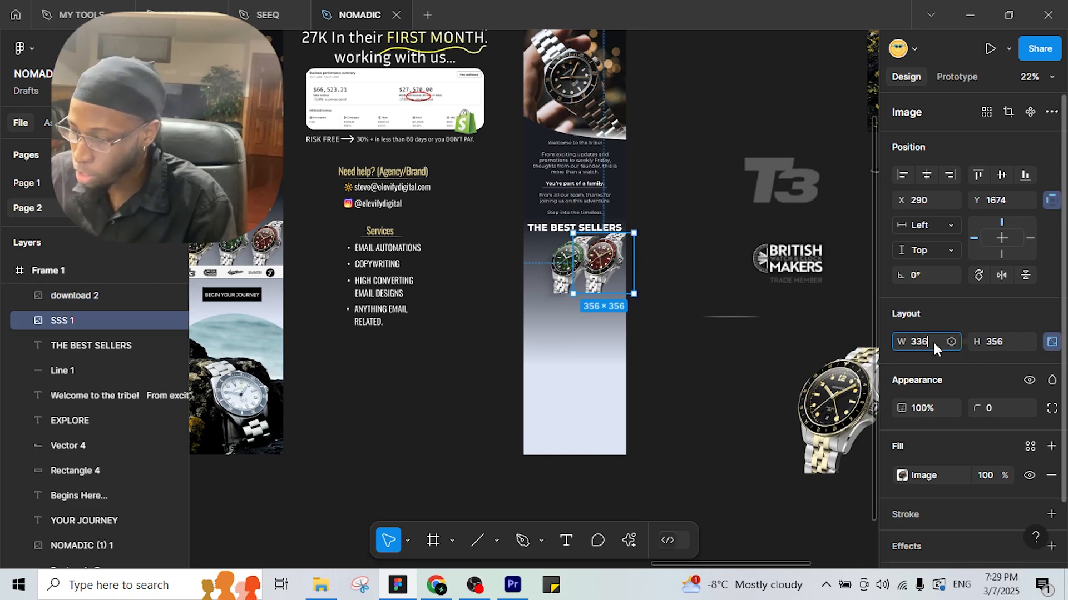
key("Return")
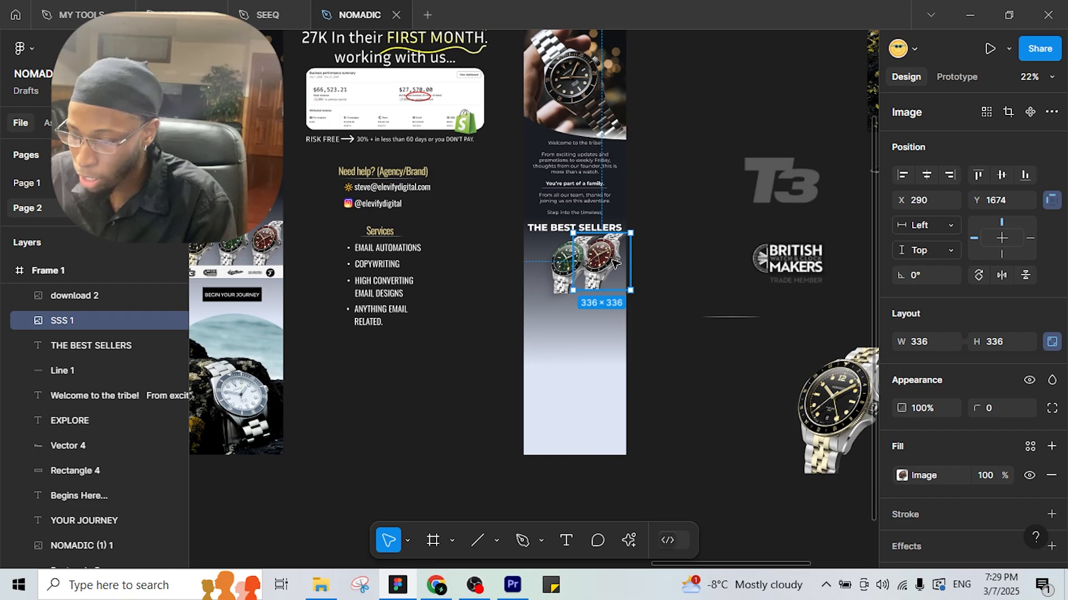
left_click_drag(622, 262, 634, 266)
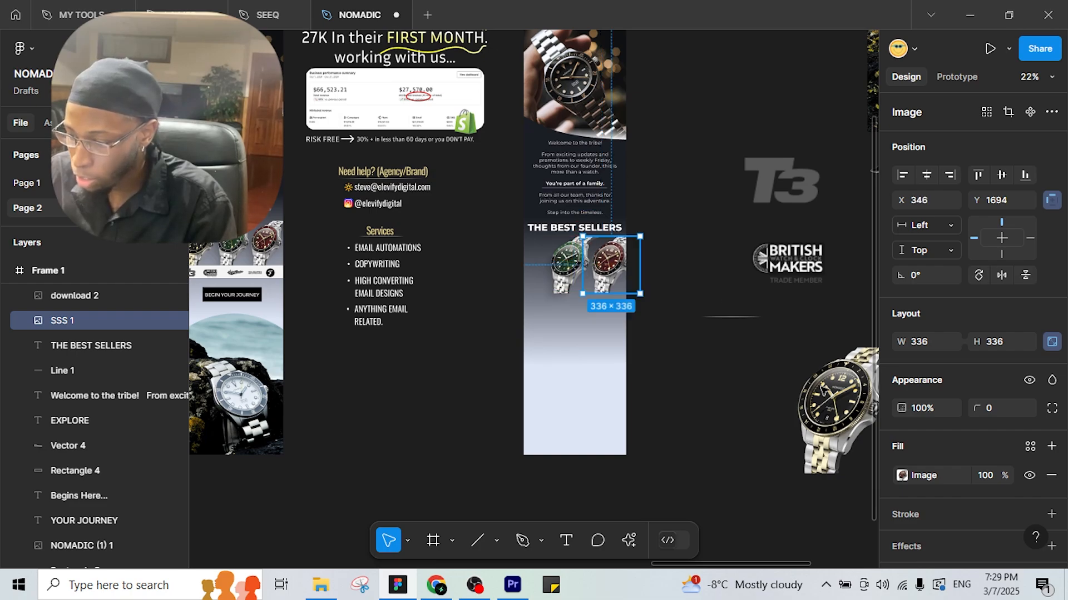
left_click(841, 396)
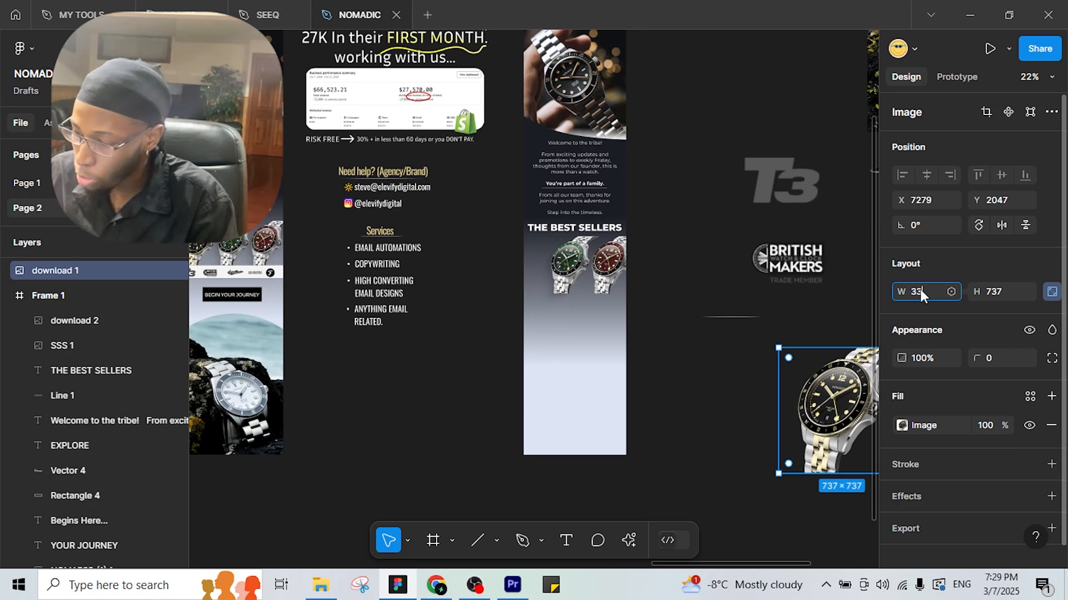
key("Return")
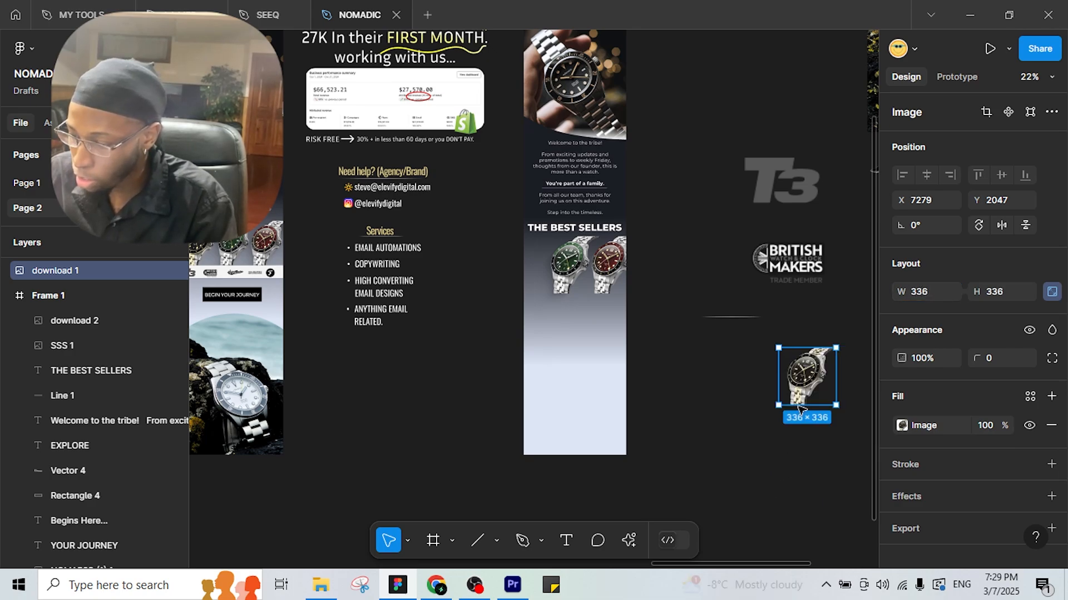
left_click(808, 420)
left_click(813, 384)
left_click_drag(538, 273, 541, 272)
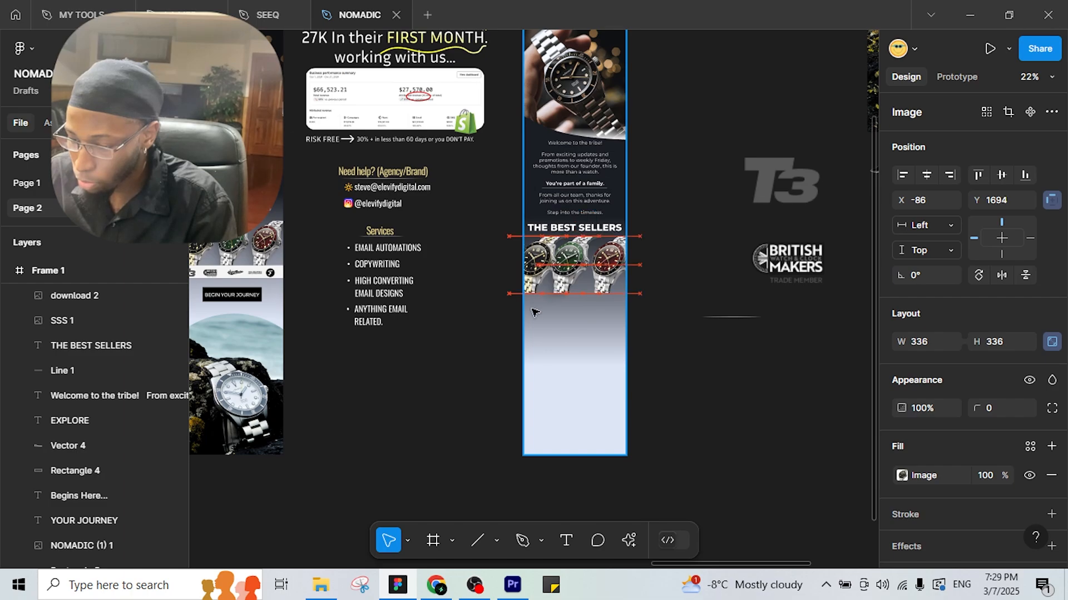
left_click_drag(533, 312, 532, 312)
Resize the black, green and red watches to 270 wide, matching the reference design.
scroll(316, 255, "left", 2)
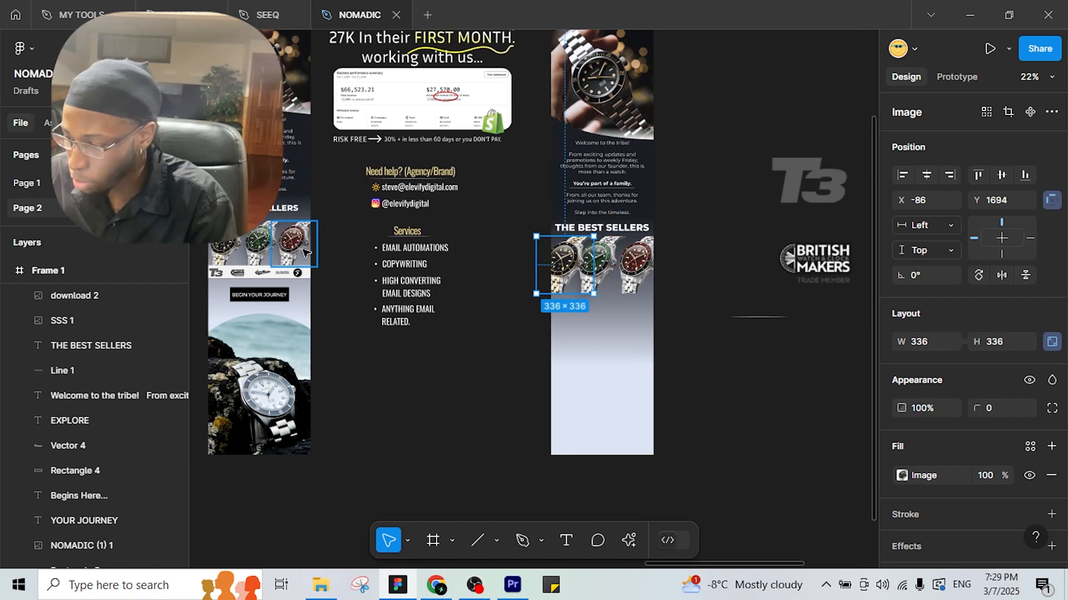
left_click(305, 253)
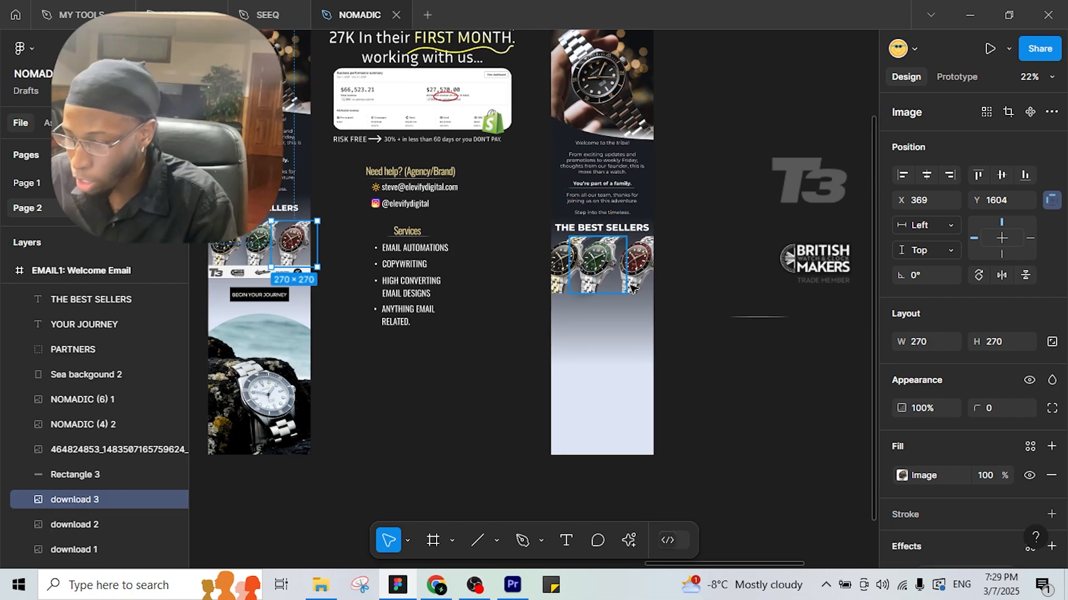
scroll(632, 287, "up", 3)
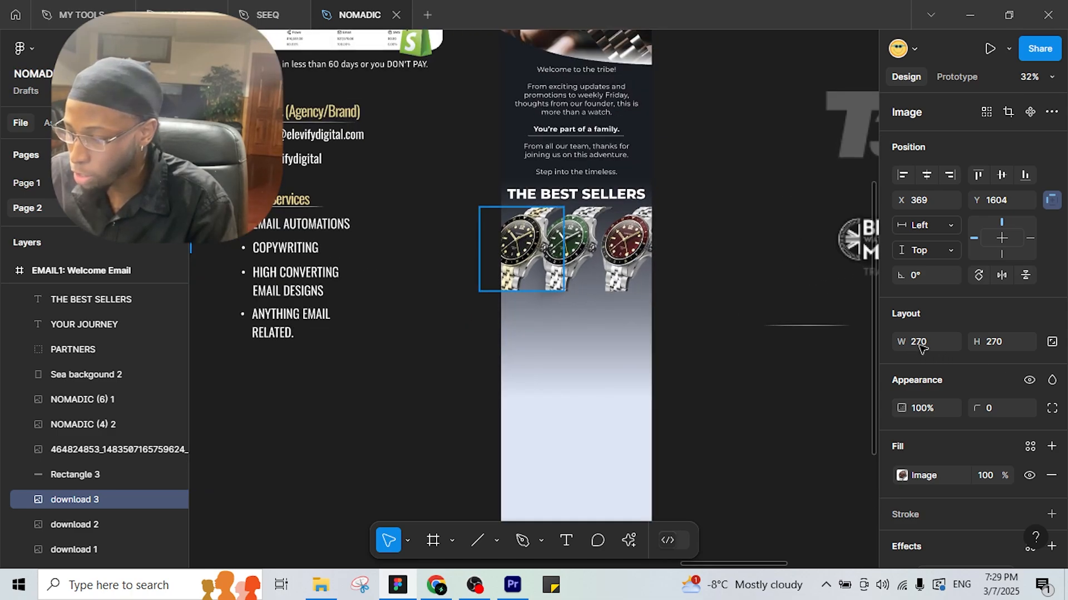
left_click(923, 345)
type("27")
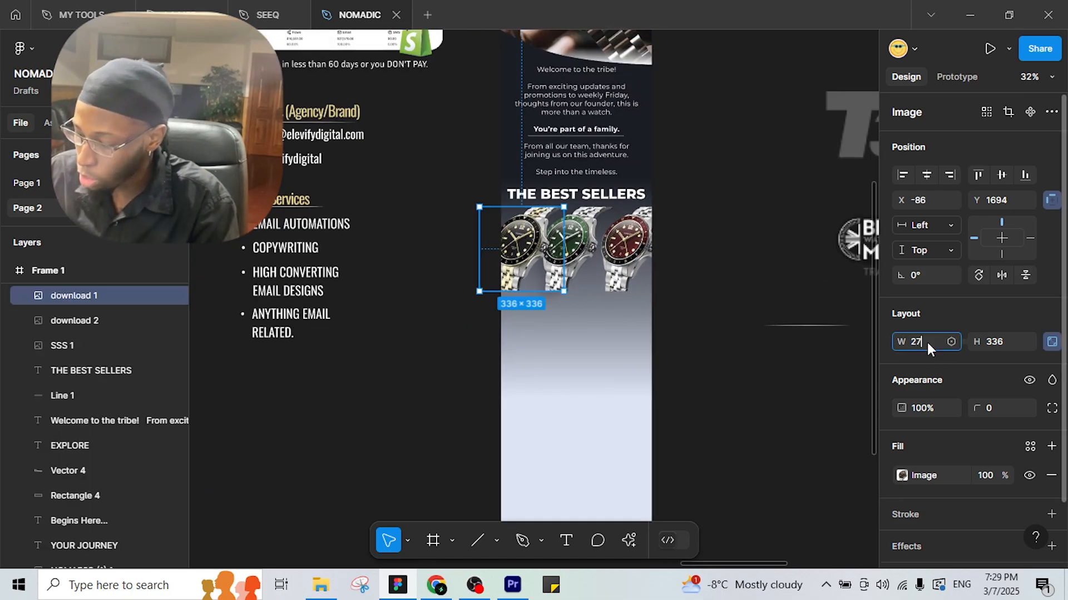
type("0")
key("Return")
left_click(567, 236)
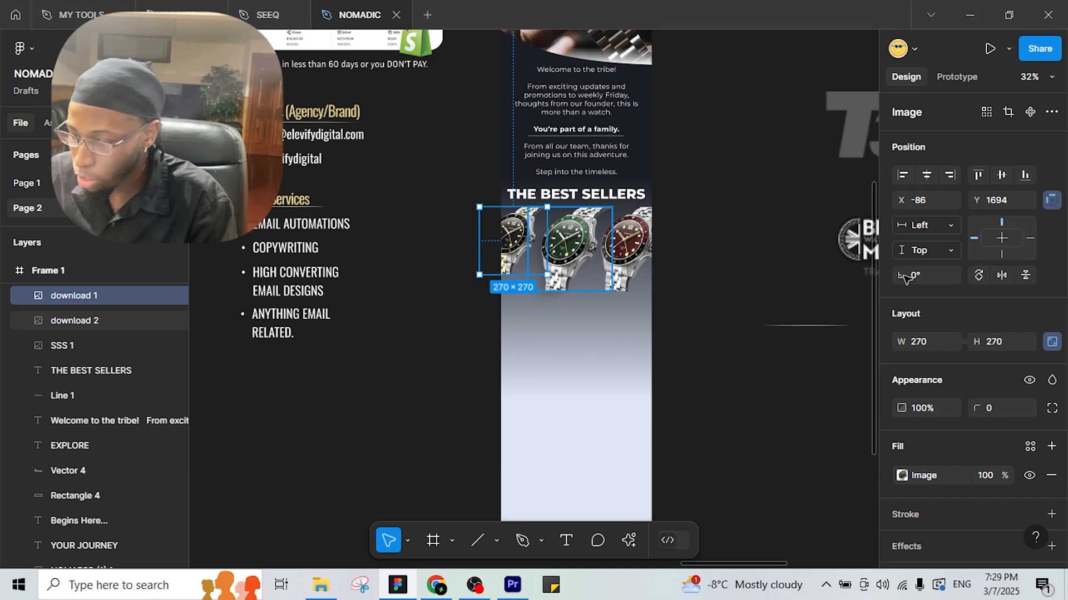
left_click(926, 340)
type("270")
key("Return")
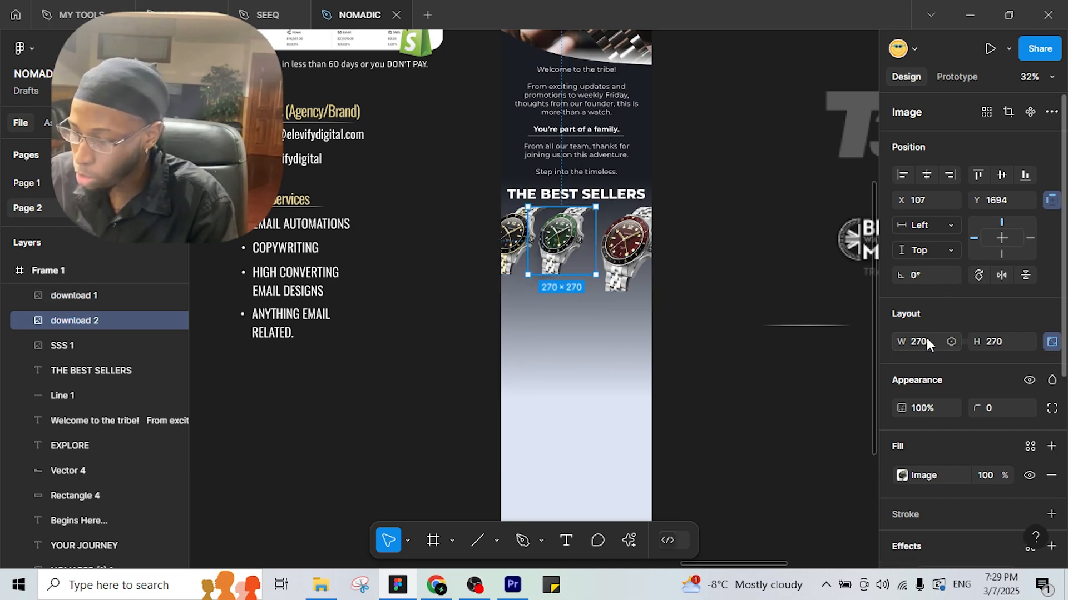
left_click(627, 248)
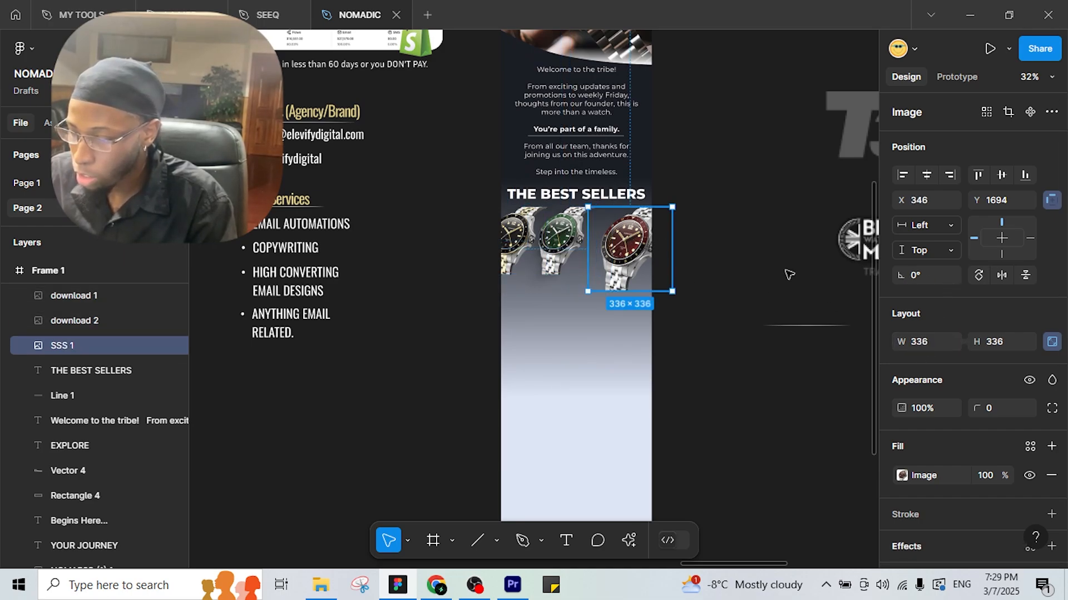
left_click(931, 345)
type("270")
key("Return")
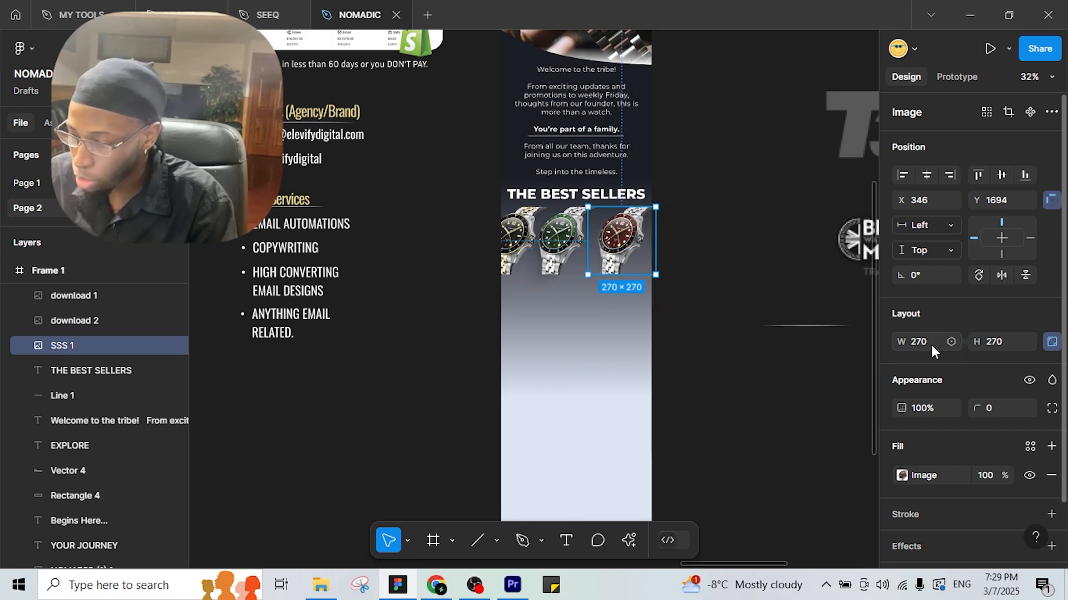
Space the green and red watches evenly beside the black one.
left_click_drag(556, 248, 531, 230)
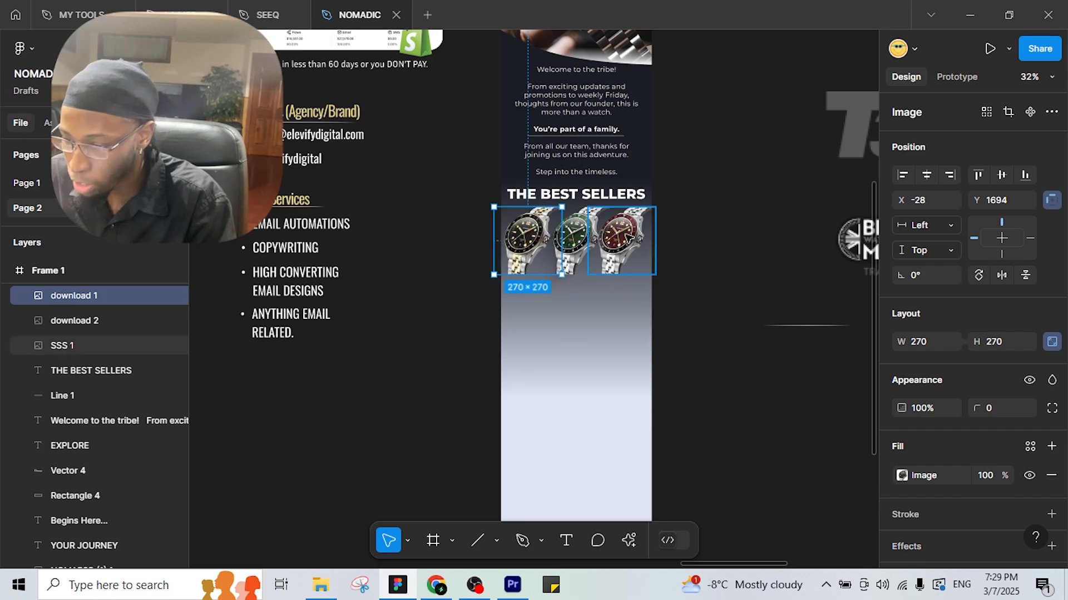
left_click(631, 237)
left_click_drag(631, 236, 635, 236)
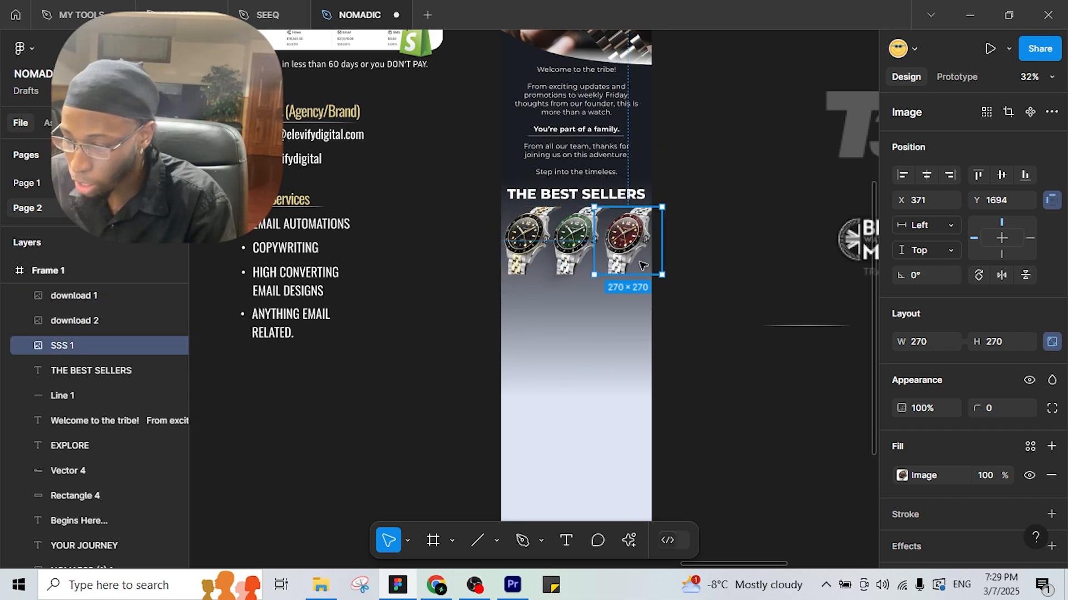
scroll(703, 296, "down", 2)
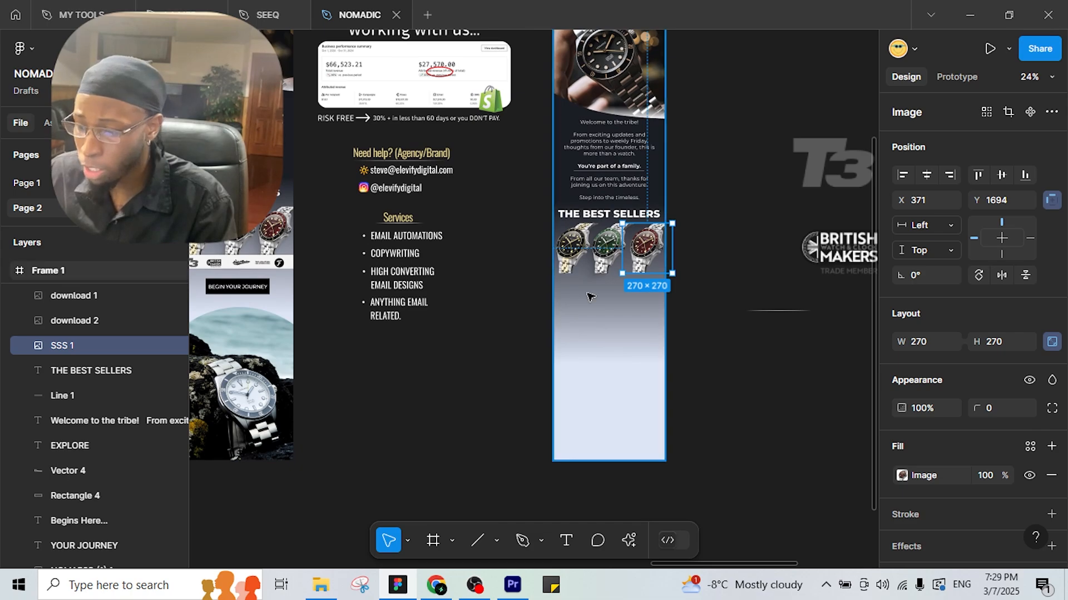
scroll(676, 288, "up", 2)
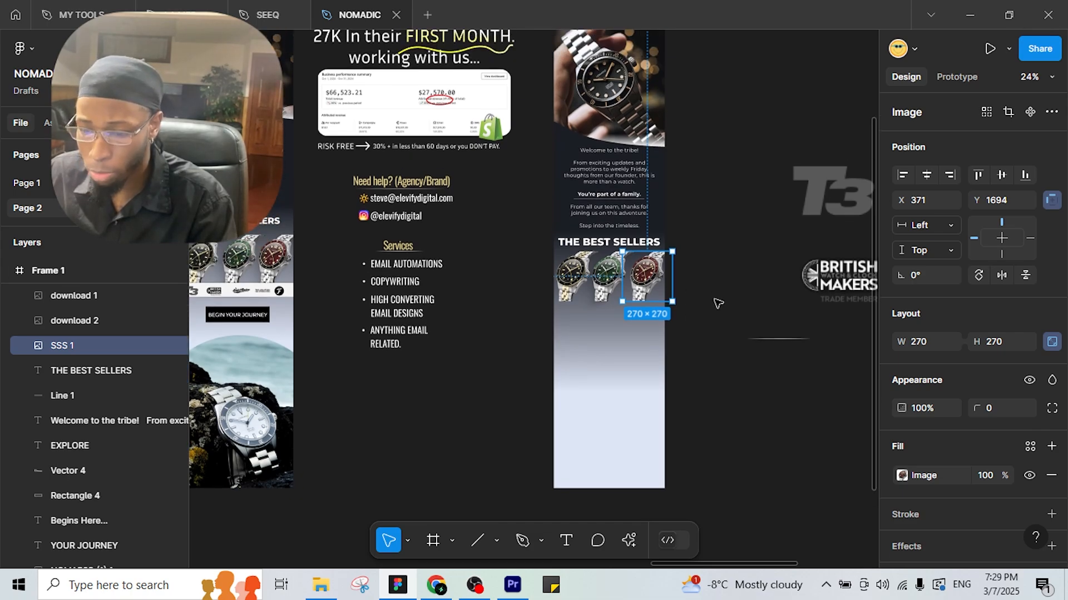
scroll(588, 303, "left", 5)
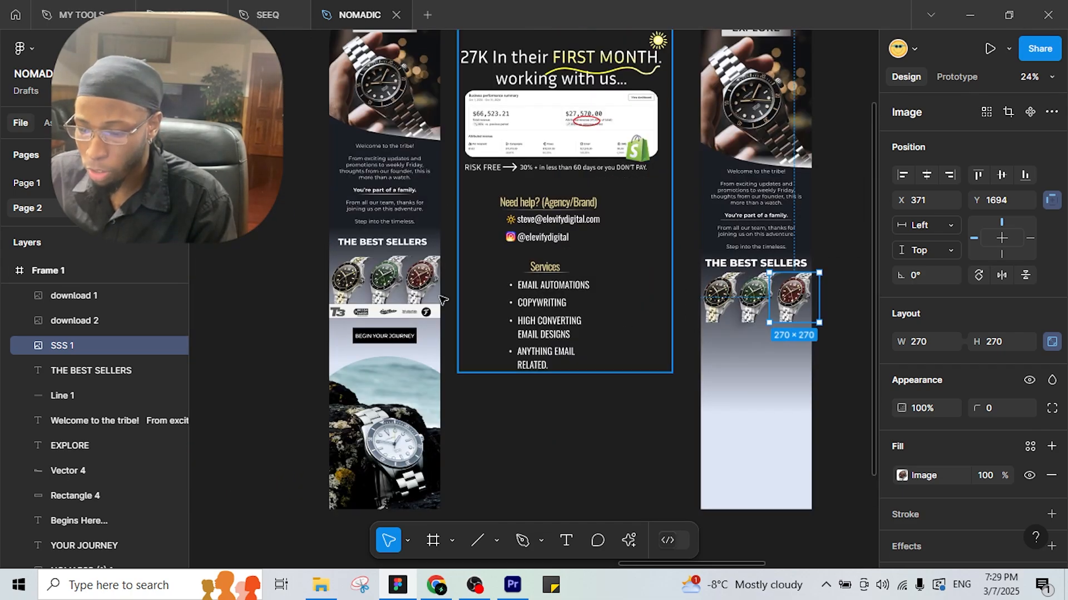
left_click_drag(702, 374, 562, 315)
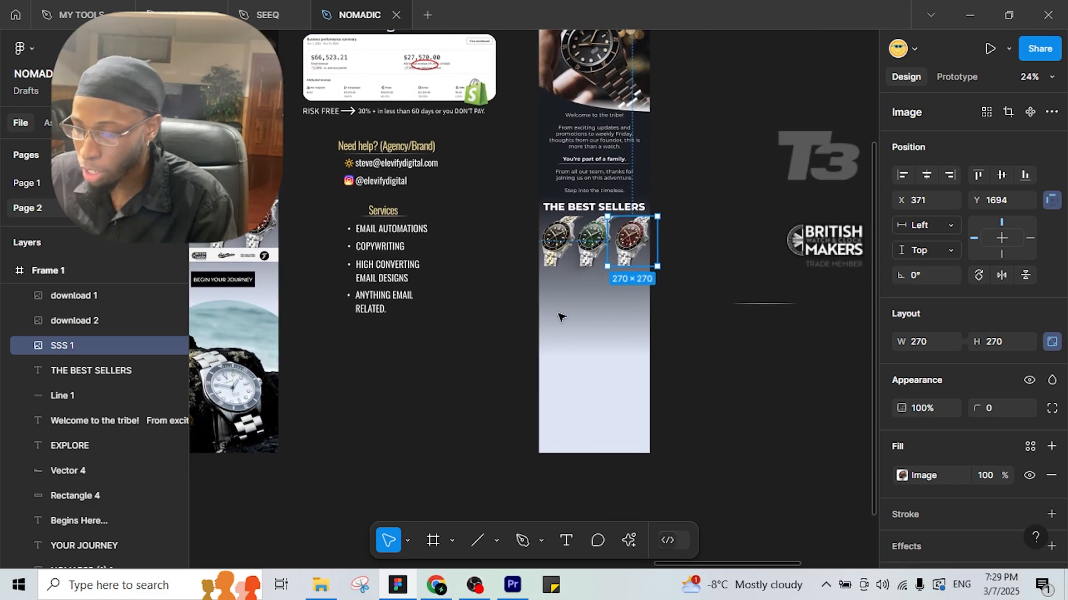
scroll(493, 336, "up", 5)
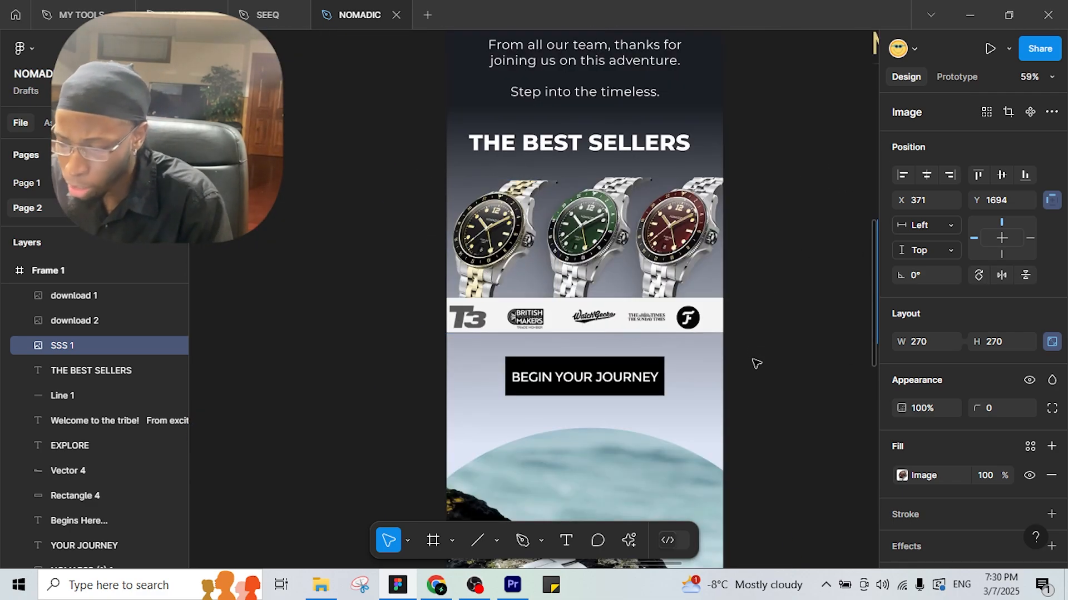
scroll(756, 364, "down", 3)
left_click_drag(758, 398, 311, 345)
scroll(531, 385, "down", 3)
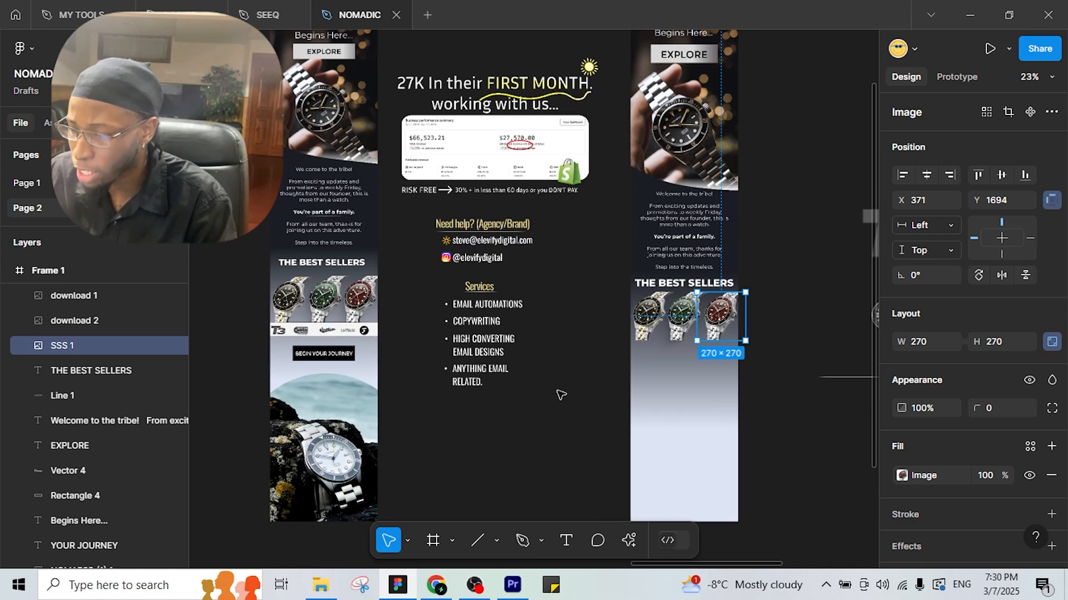
left_click(497, 541)
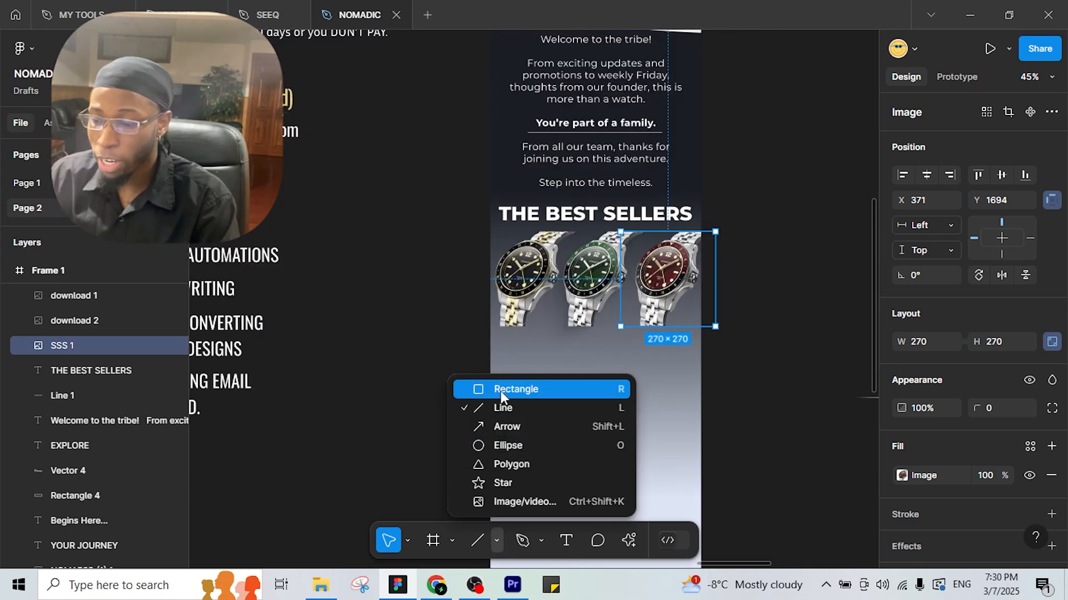
Draw a 721×94 band below the watches with F1F1F1 fill and a black stroke.
left_click(500, 389)
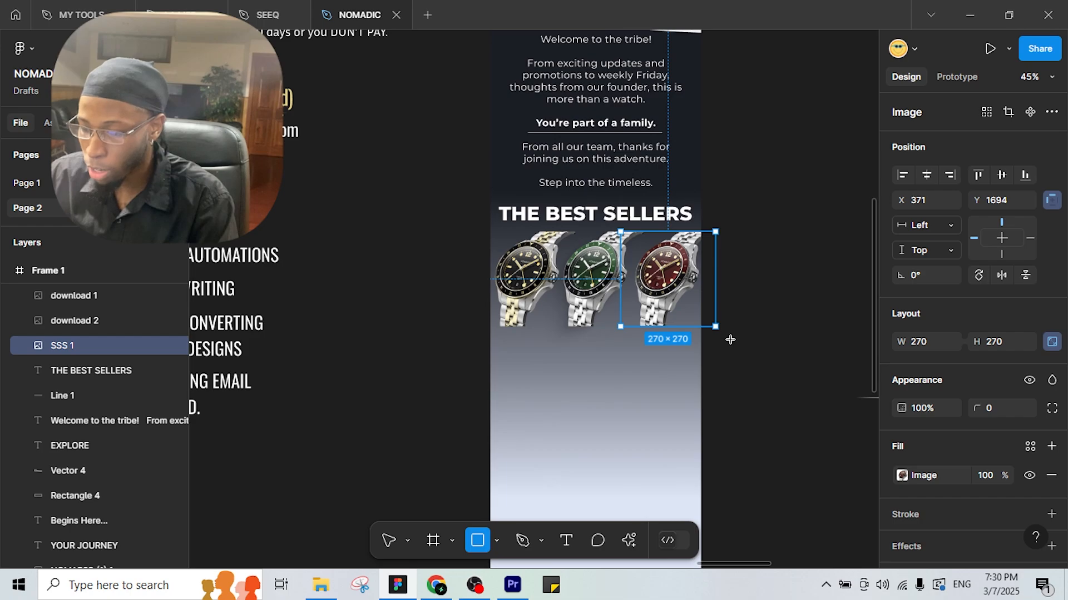
mouse_move(465, 323)
left_mouse_down()
mouse_move(720, 345)
mouse_move(718, 355)
left_mouse_up()
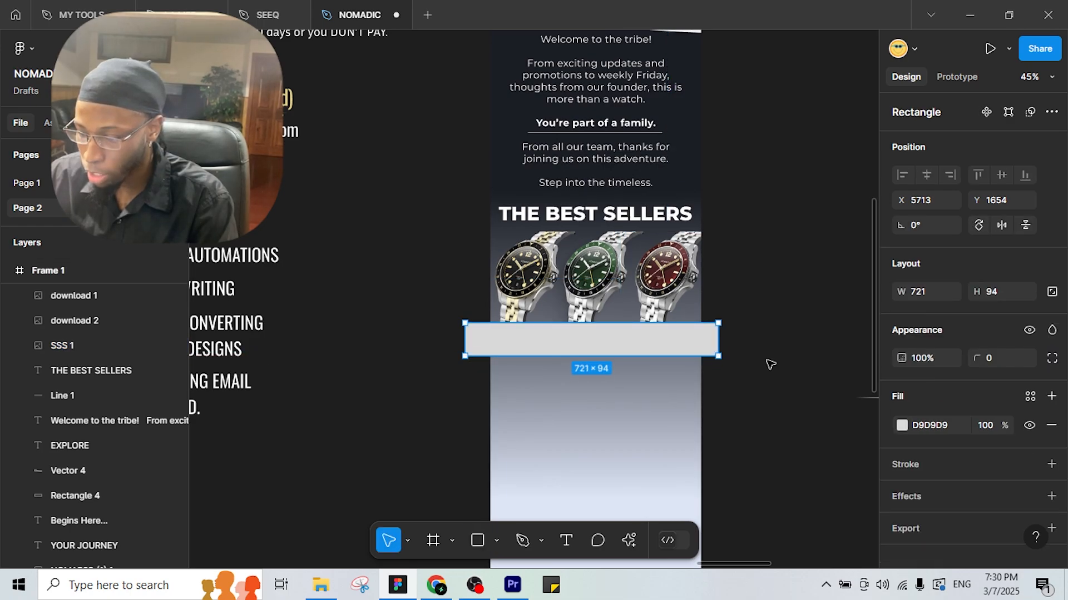
left_click(892, 424)
mouse_move(695, 204)
left_mouse_down()
mouse_move(692, 181)
mouse_move(677, 189)
left_mouse_up()
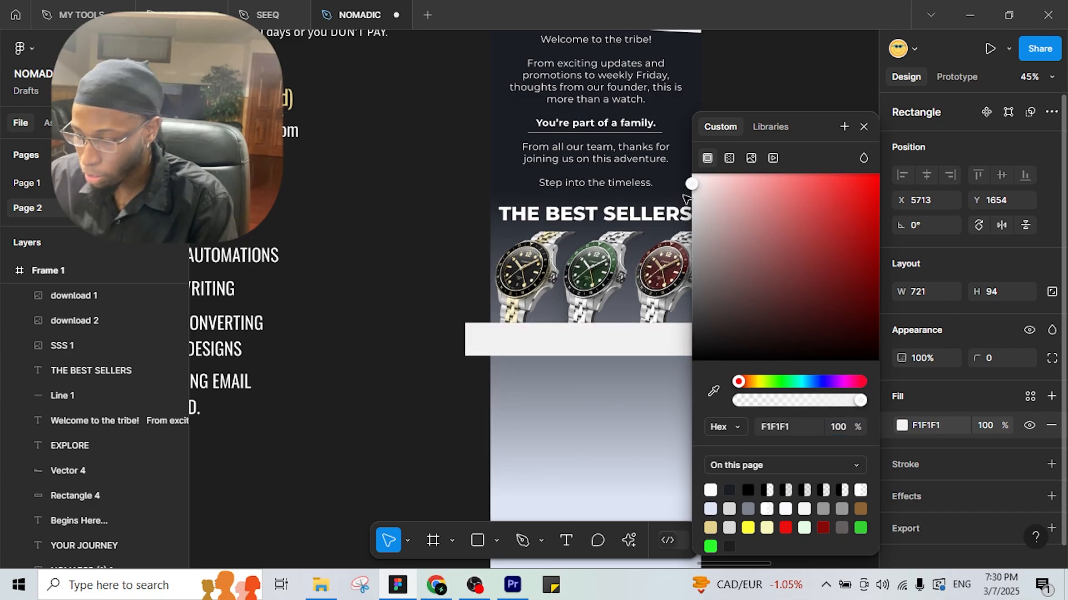
left_click(1051, 464)
left_click(421, 233)
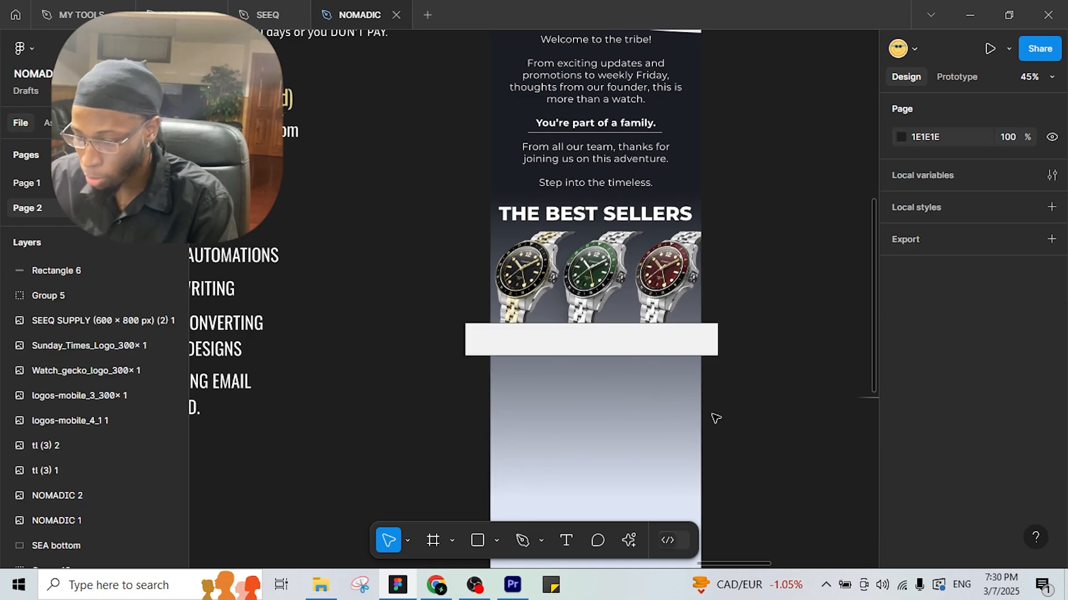
Move the band's Rectangle 6 layer into Frame 1.
left_click(555, 345)
left_click_drag(61, 272, 81, 440)
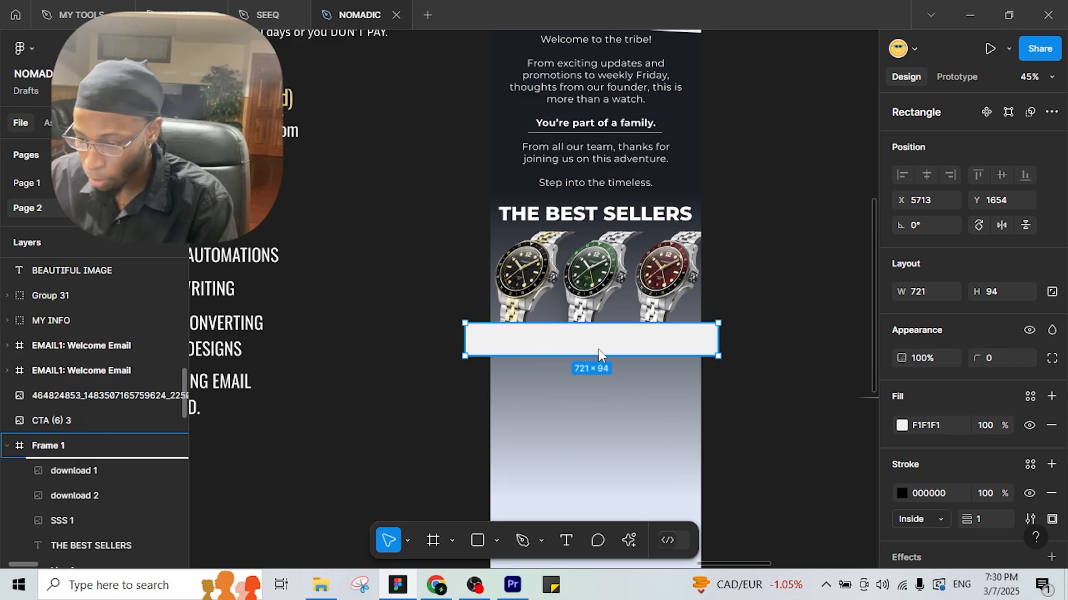
left_click_drag(600, 353, 639, 338)
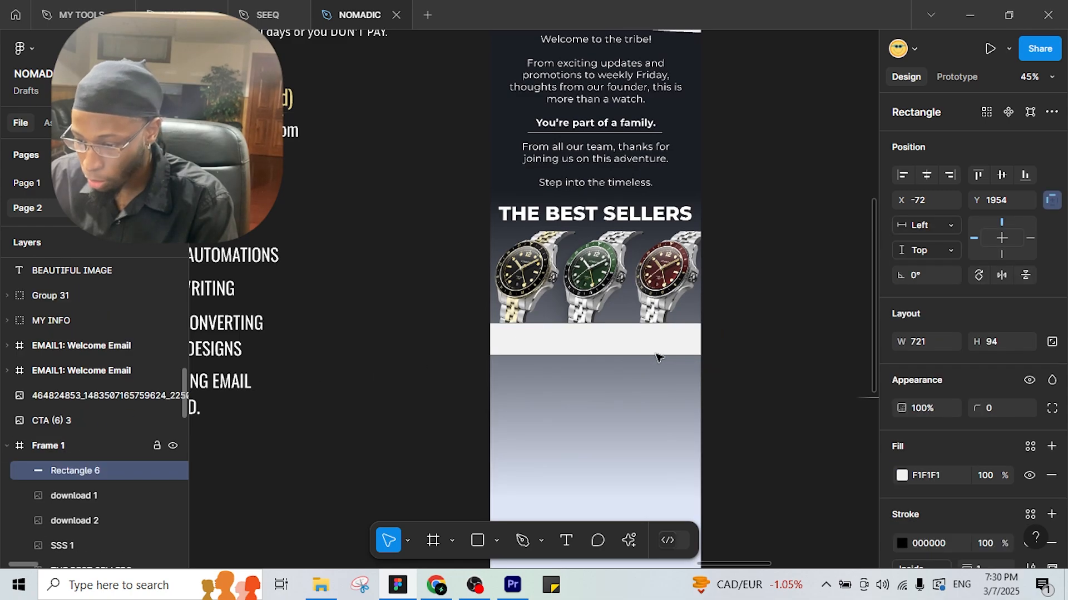
left_click(748, 414)
scroll(744, 405, "right", 4)
Shrink the T3 logo to 152×89 and place it in the band.
scroll(586, 336, "down", 3)
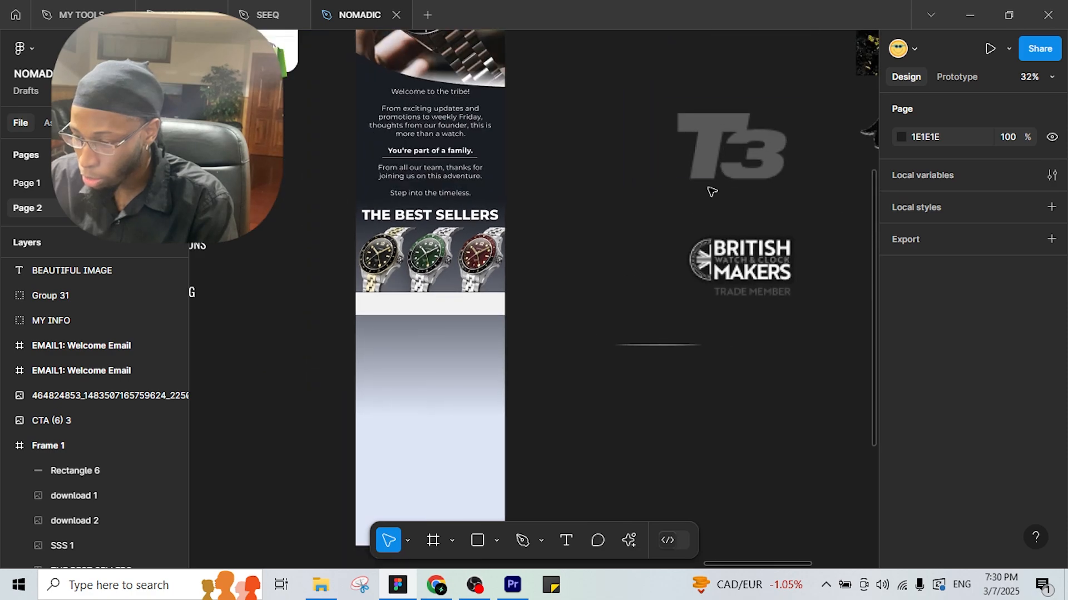
left_click_drag(724, 166, 628, 330)
left_click_drag(593, 256, 546, 199)
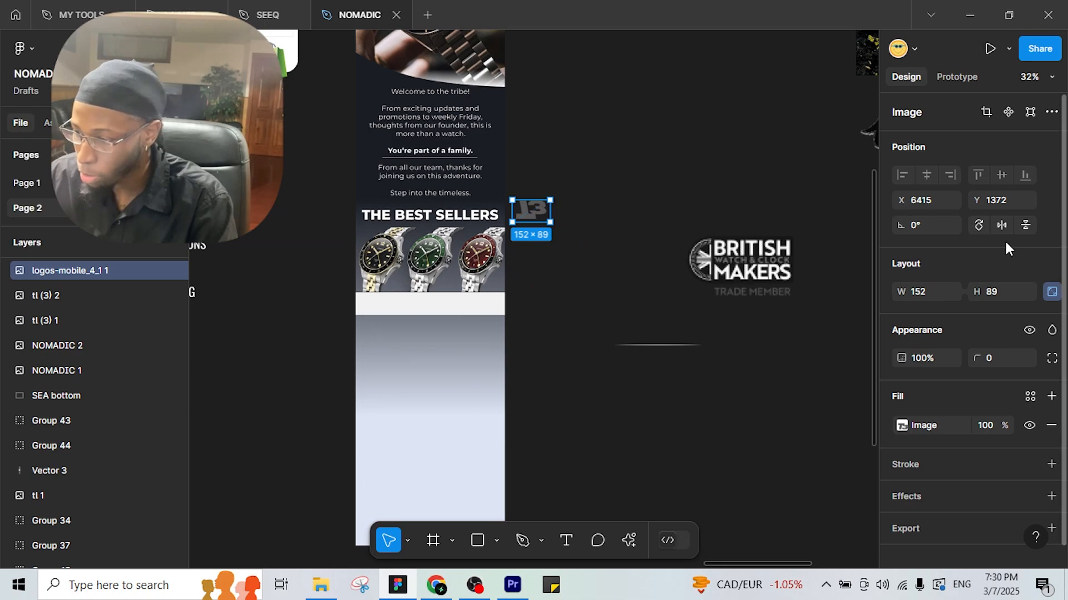
scroll(527, 175, "up", 5)
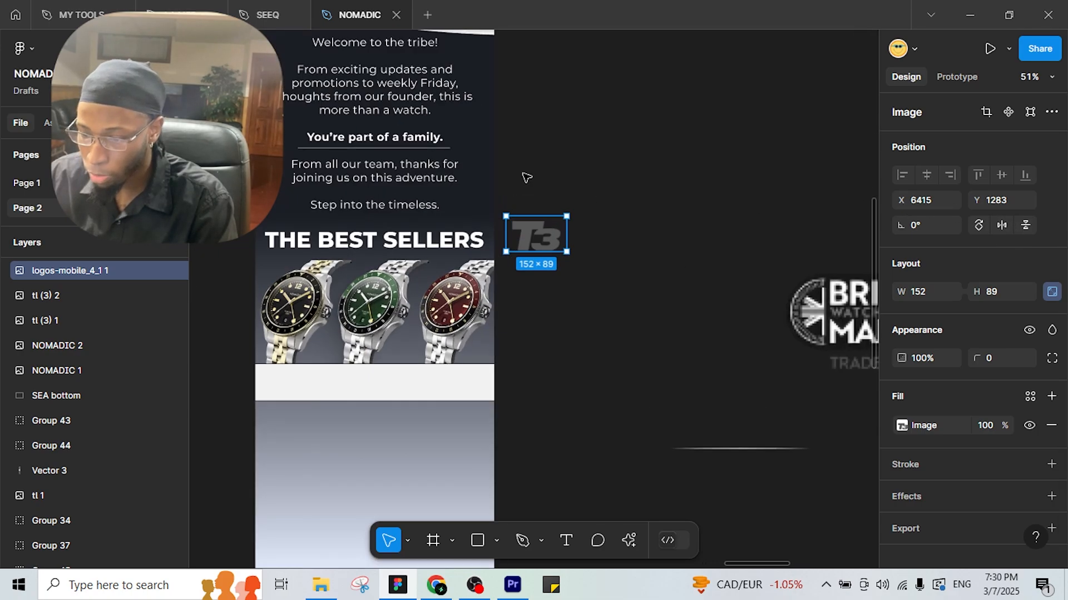
left_click_drag(573, 174, 738, 104)
left_click_drag(705, 189, 362, 389)
Move the British Makers logo to the frame and scale it down.
scroll(362, 389, "down", 4)
left_click_drag(516, 346, 366, 331)
left_click_drag(643, 332, 468, 328)
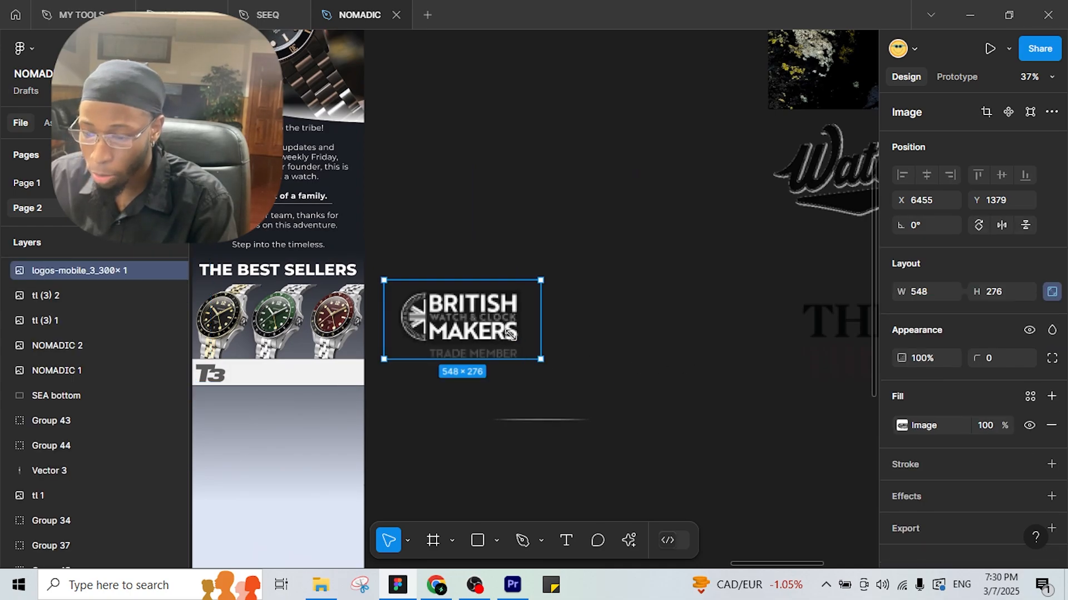
left_click_drag(540, 358, 491, 334)
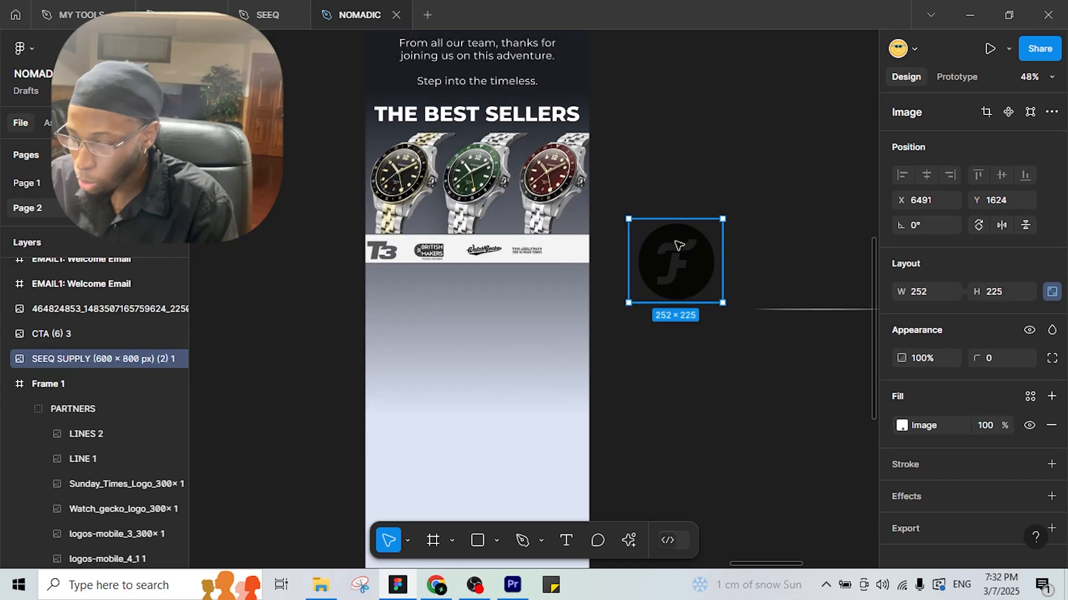
Place the circular F logo in the band, shrunk to 62×55.
left_click_drag(679, 245, 570, 240)
scroll(568, 239, "up", 3)
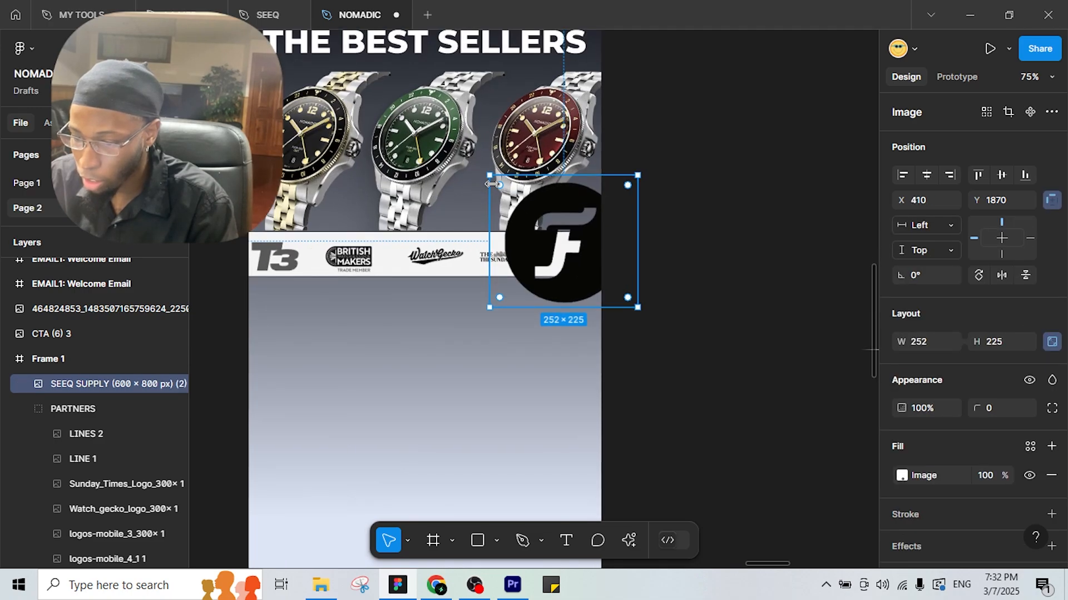
left_click_drag(488, 174, 558, 239)
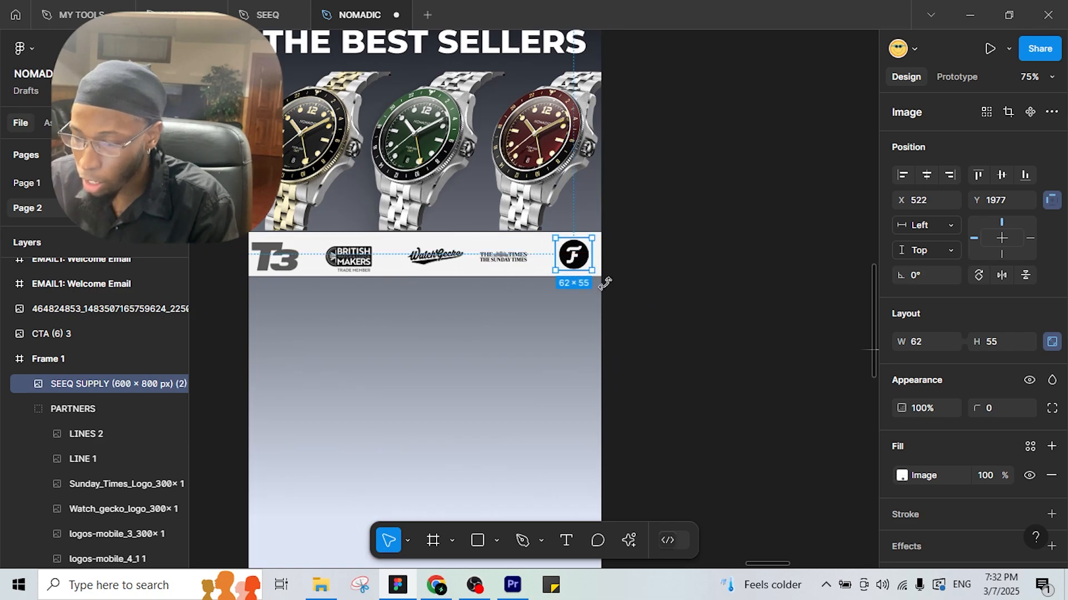
left_click(700, 301)
scroll(655, 291, "down", 5)
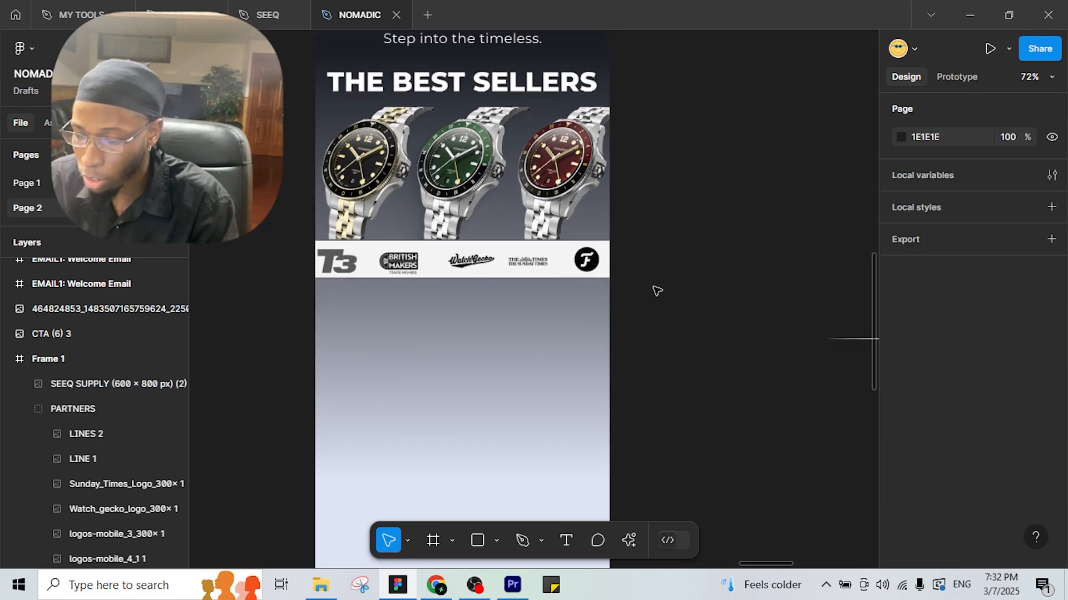
scroll(656, 291, "down", 3)
scroll(649, 326, "up", 1)
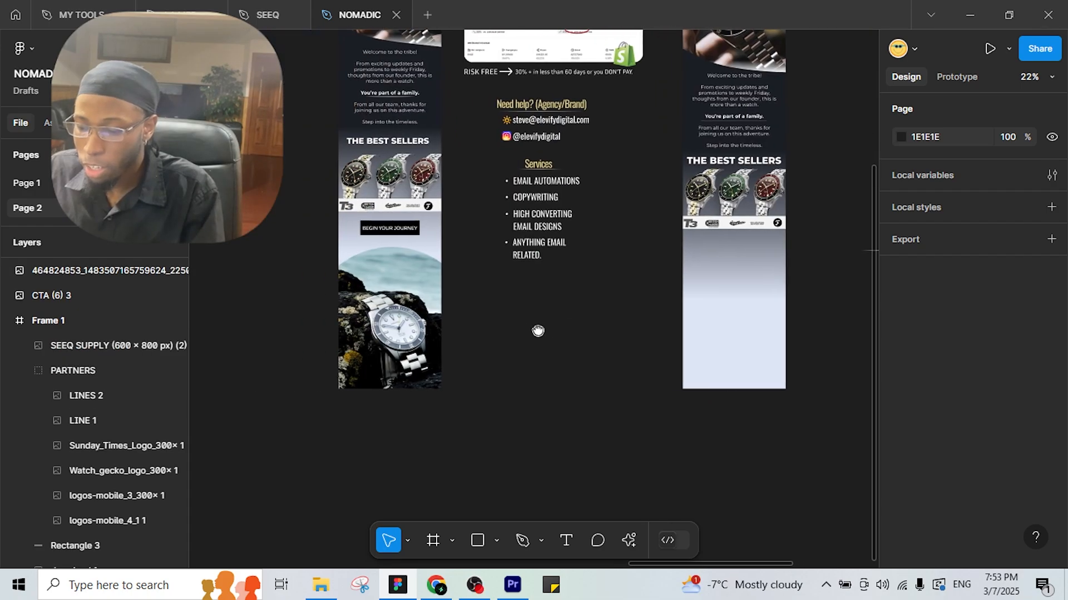
left_click_drag(537, 331, 622, 354)
scroll(474, 255, "up", 3)
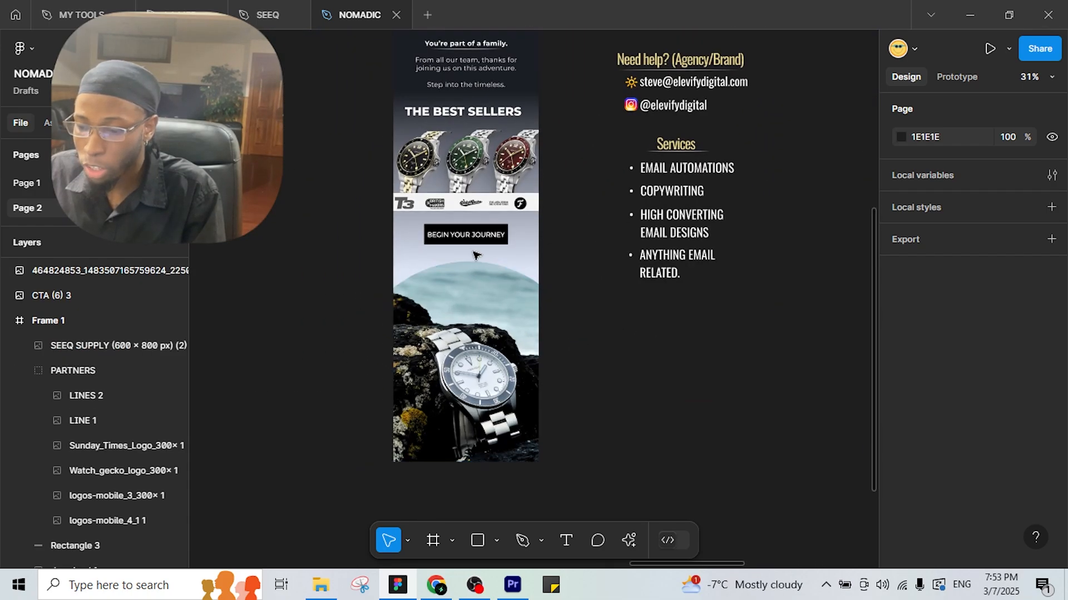
left_click_drag(560, 278, 362, 289)
scroll(589, 300, "down", 1)
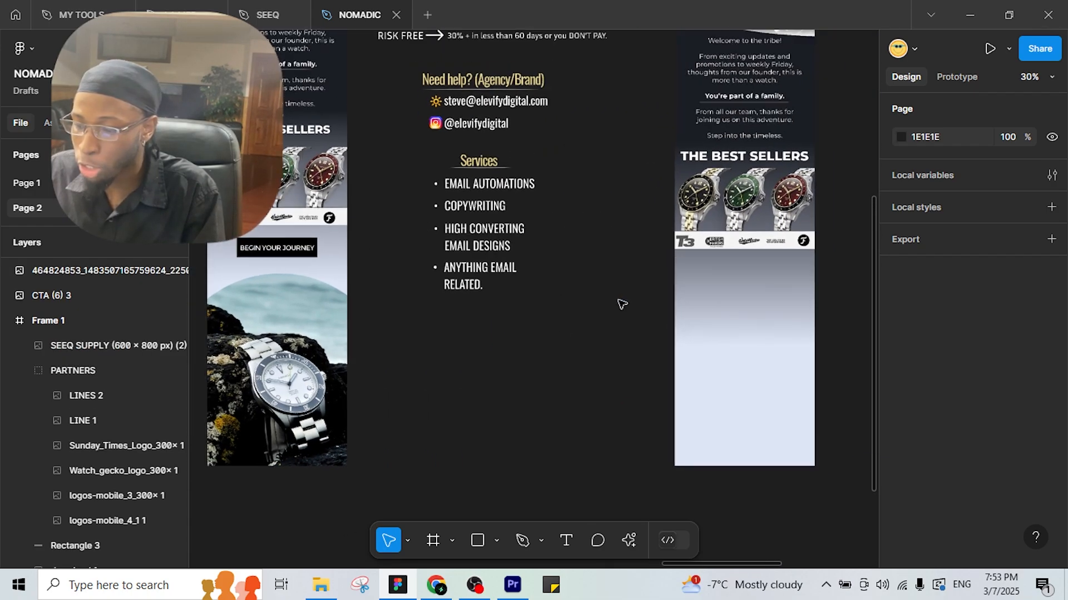
left_click(482, 547)
scroll(780, 294, "up", 4)
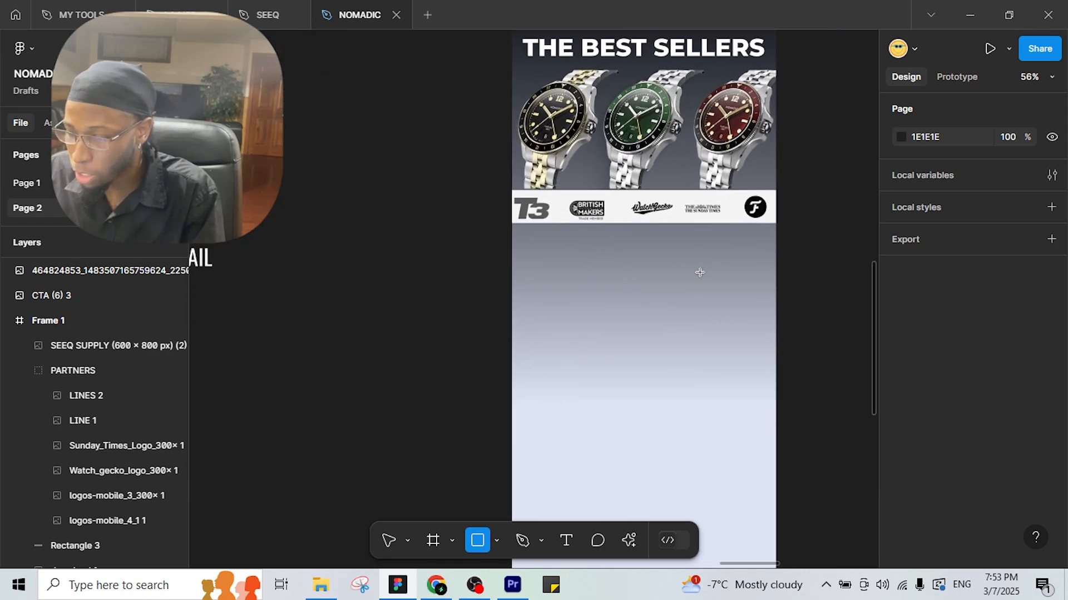
Draw a black rectangle below the logo band, centred horizontally in the frame.
left_click_drag(603, 239, 715, 270)
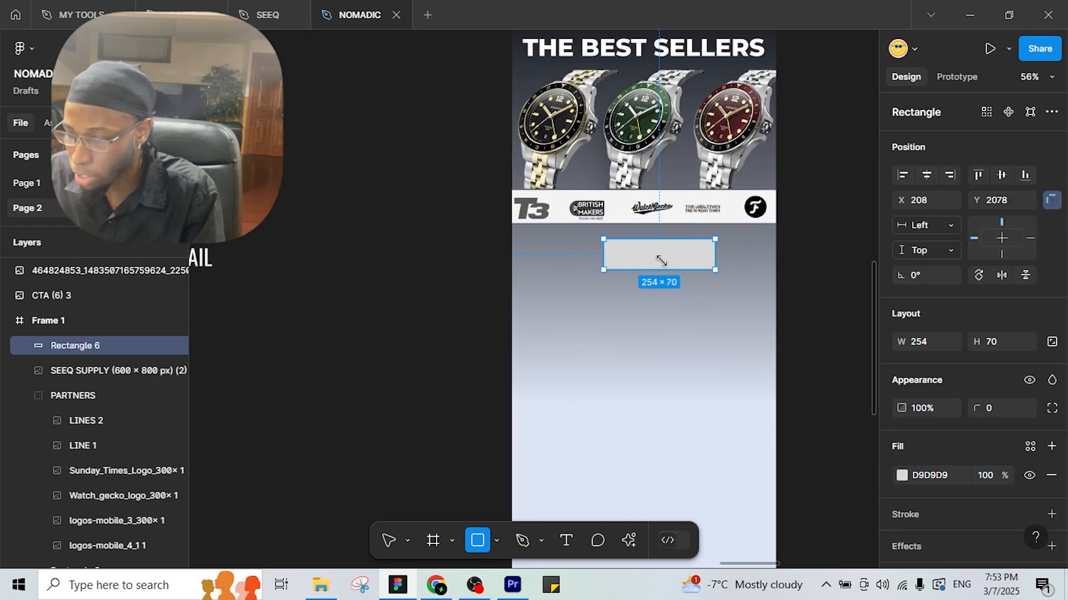
left_click_drag(651, 260, 636, 262)
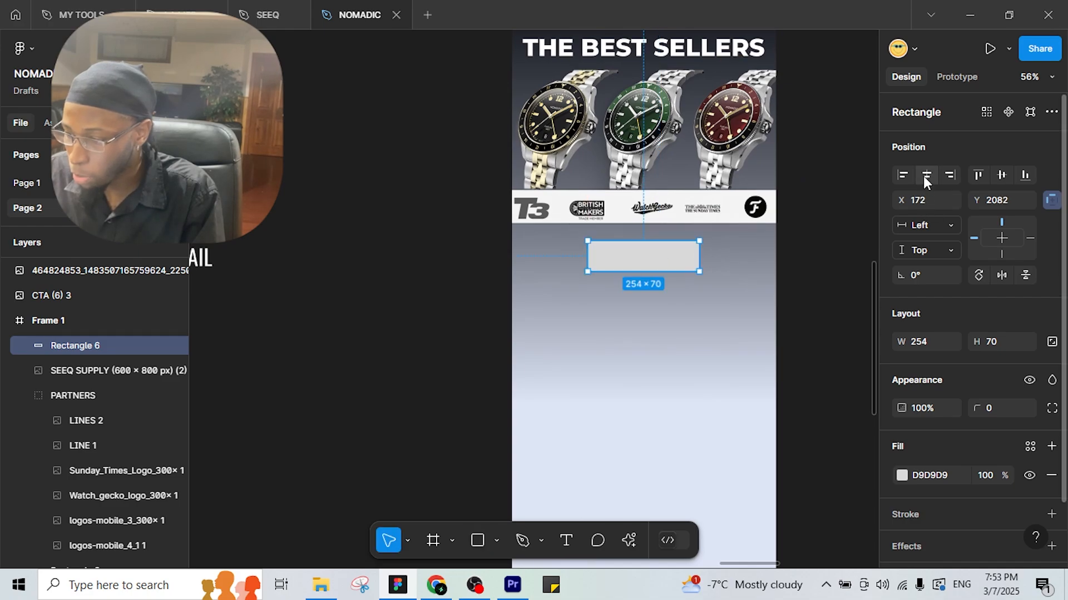
left_click(927, 175)
left_click(902, 476)
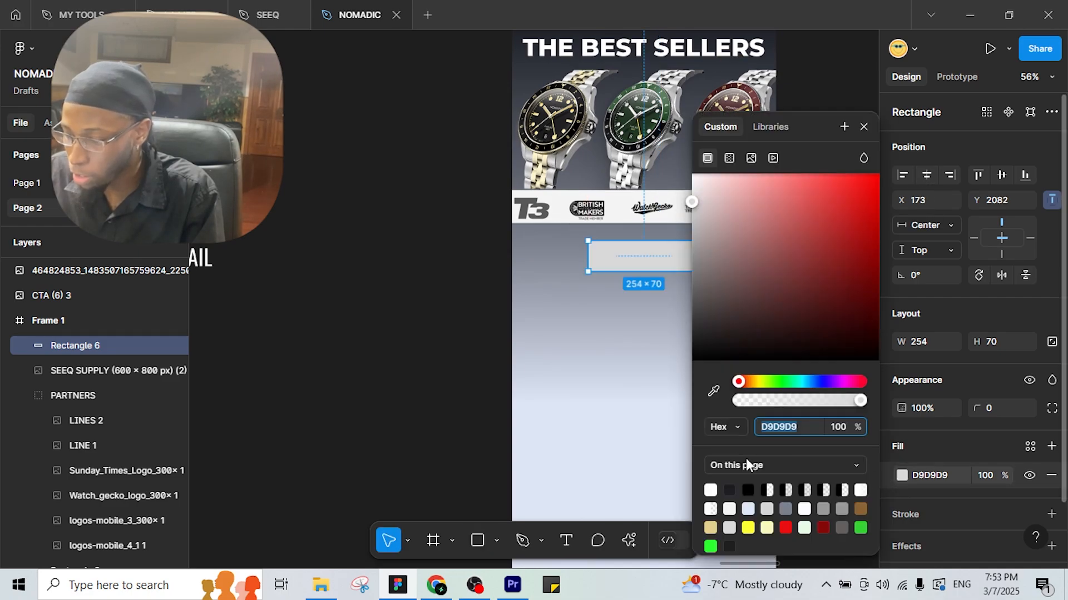
left_click(749, 490)
Add a one-line 'BEGIN YOUR JOURNEY' label on the rectangle, centred horizontally.
left_click(566, 540)
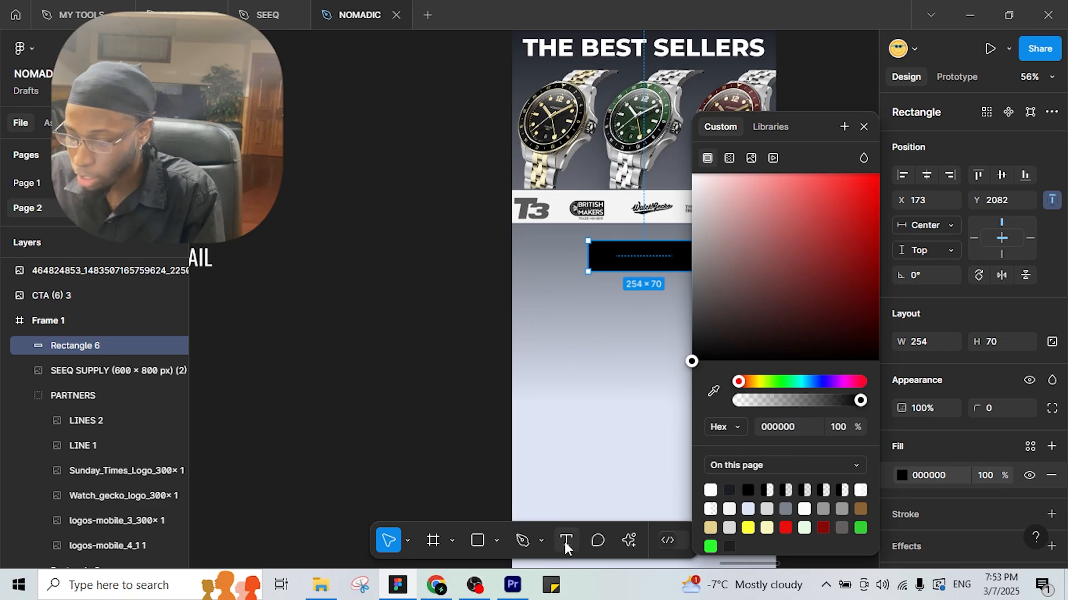
left_click_drag(599, 249, 695, 264)
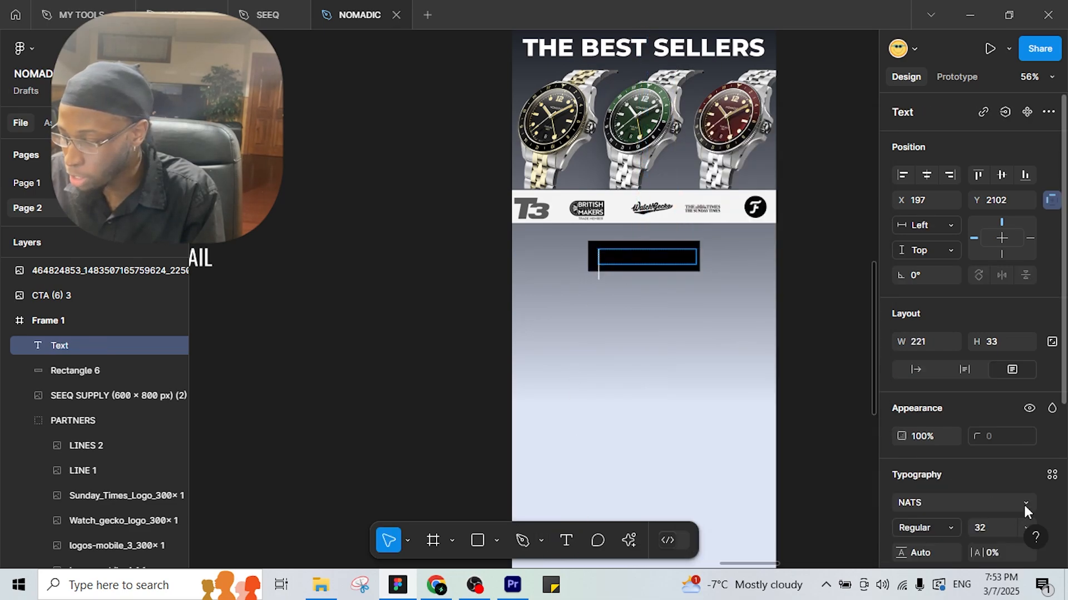
type("BEGIN")
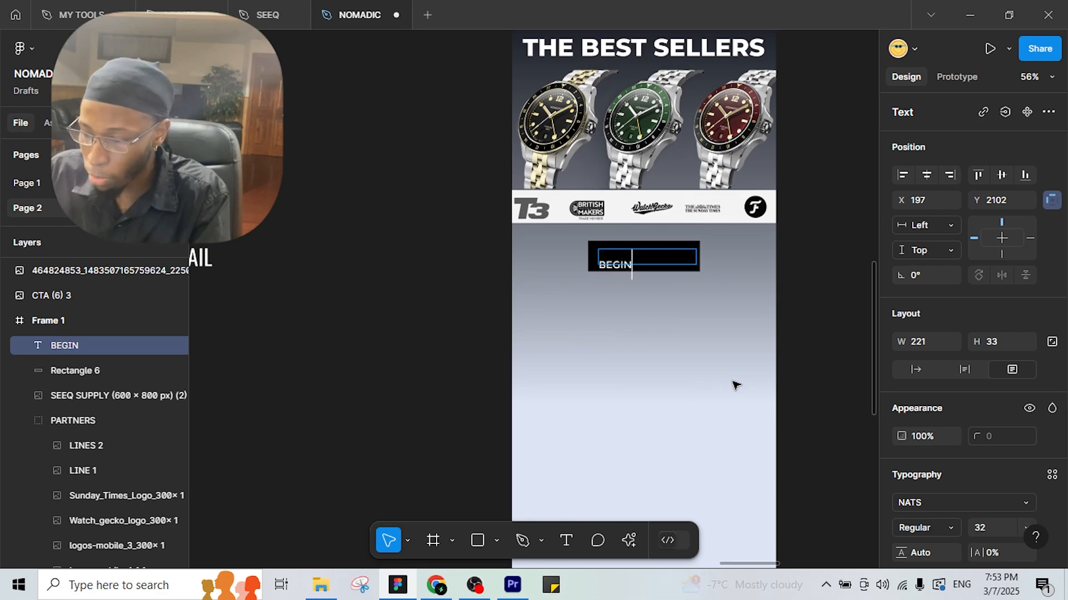
type(" YOUR JOURNE")
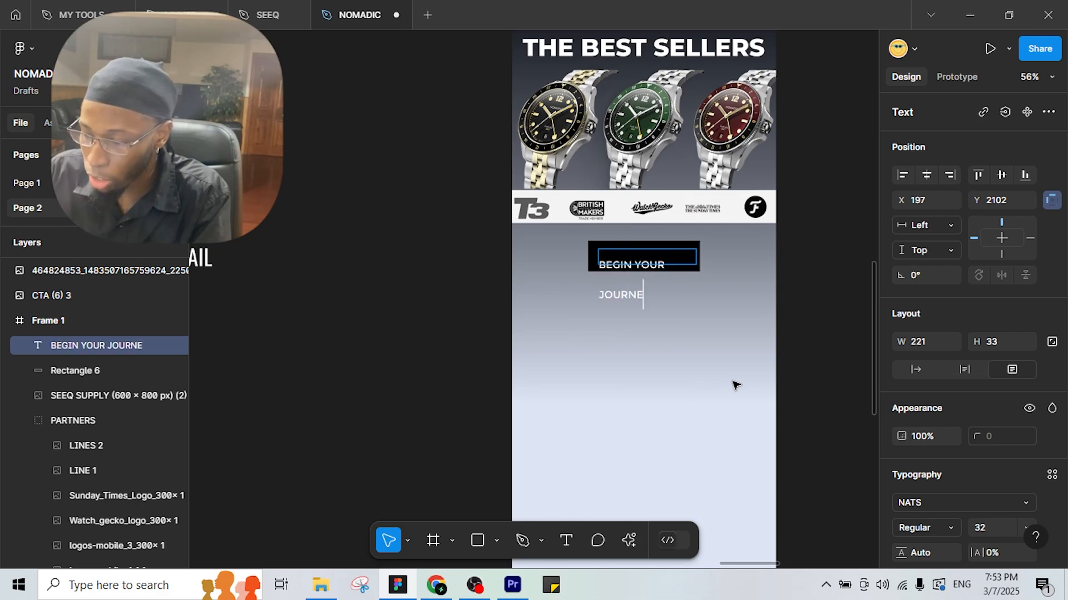
type("Y")
key("Escape")
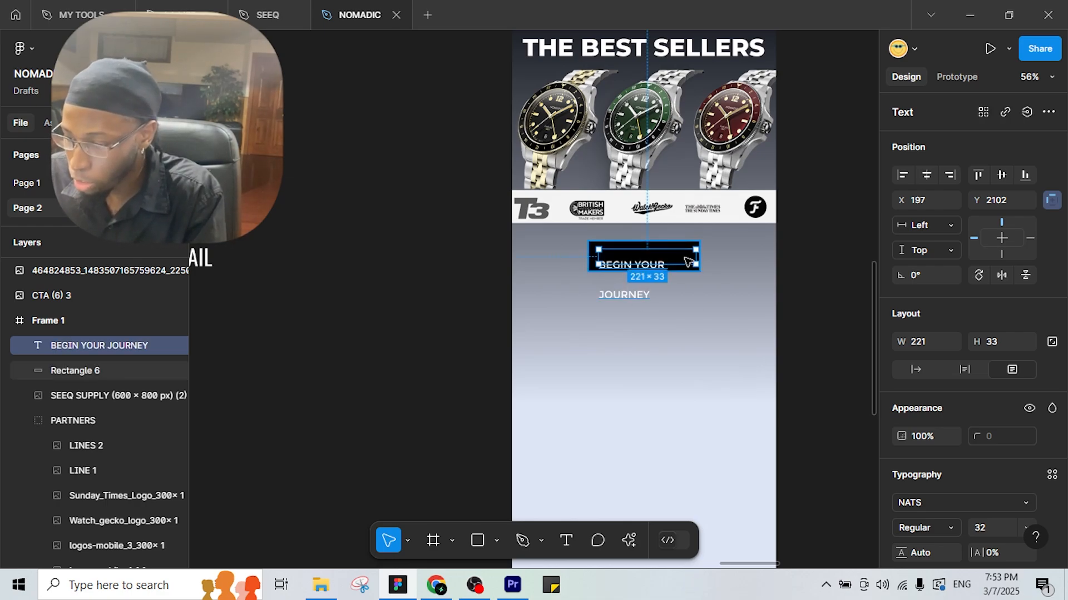
left_click_drag(696, 260, 719, 265)
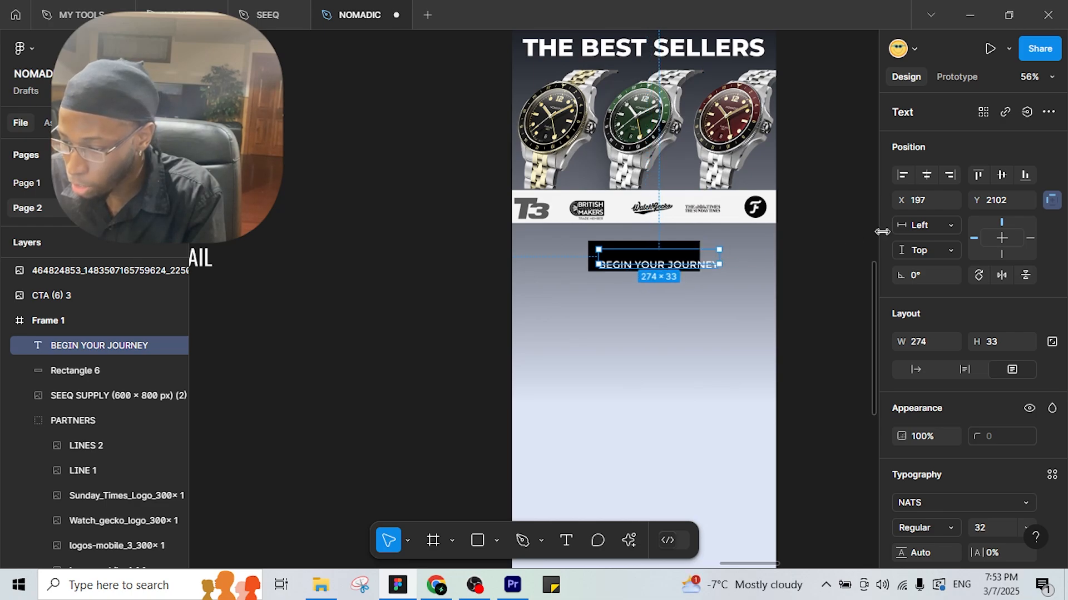
left_click(926, 174)
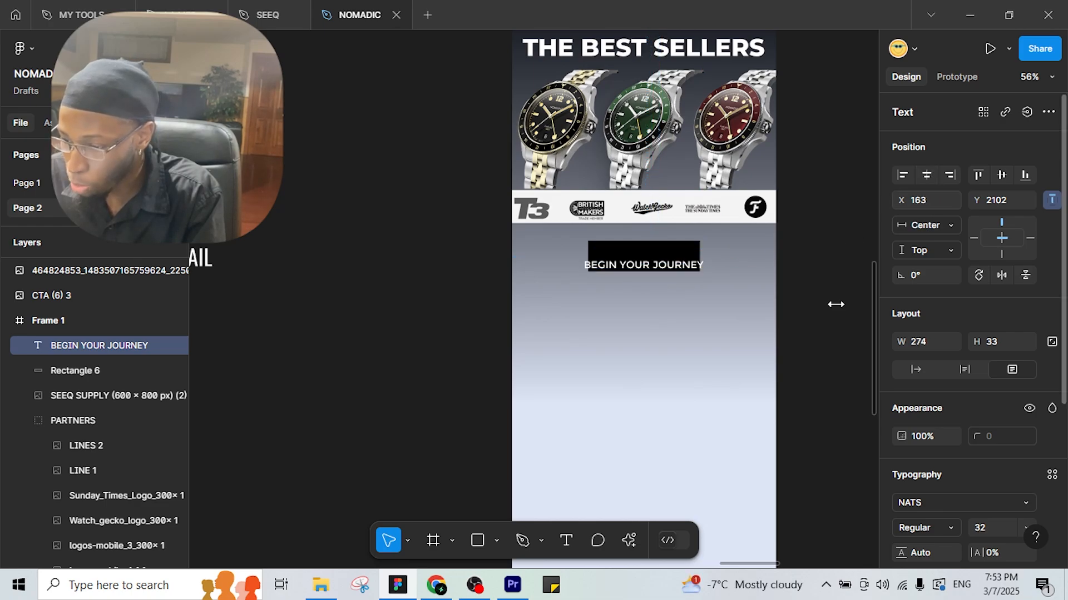
Widen the black rectangle to 298 px around the label.
left_click(684, 245)
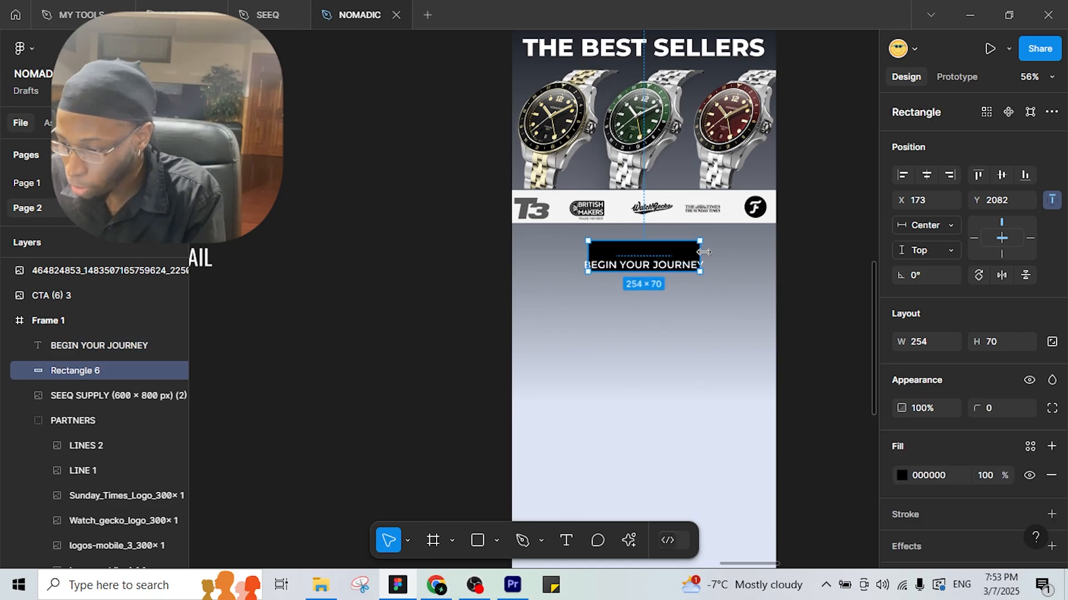
left_click_drag(699, 253, 663, 256)
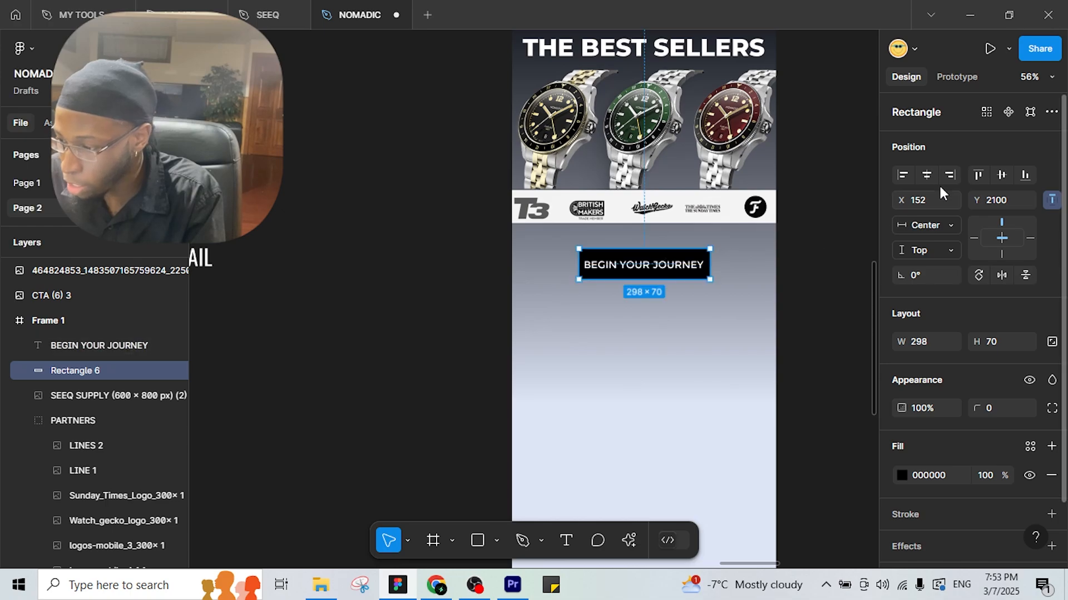
key("Left")
scroll(780, 302, "down", 2)
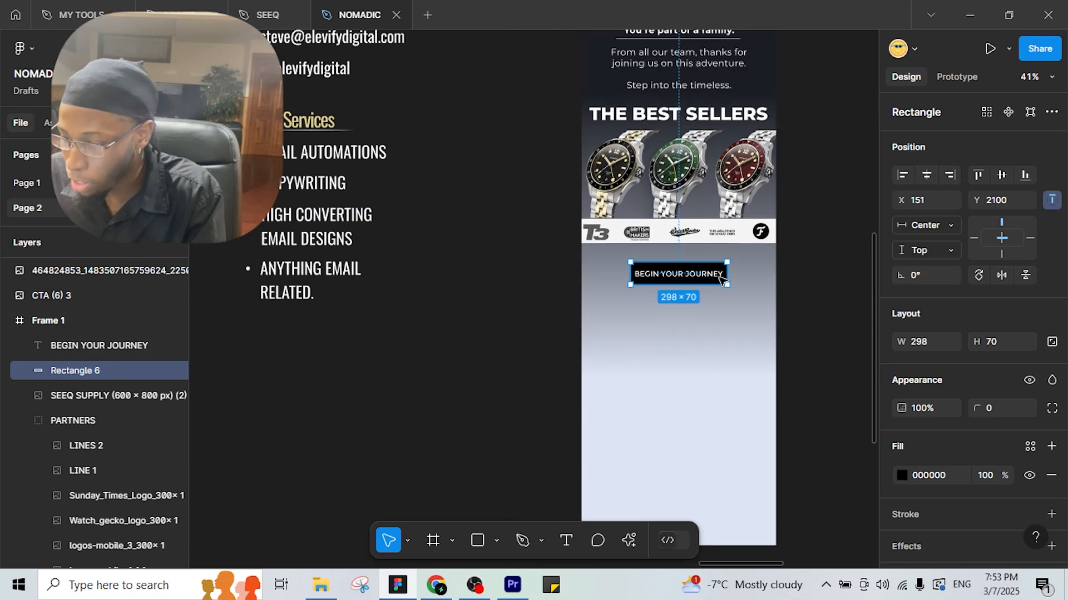
scroll(477, 344, "down", 2)
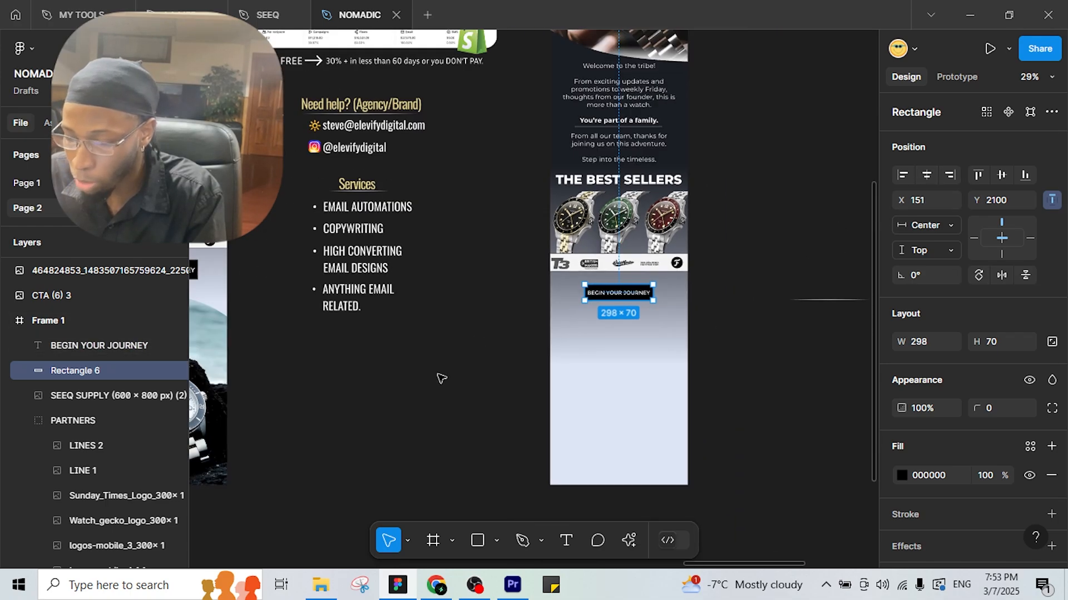
Move the 994×1255 watch-on-rocks photo into Frame 1, below the best-sellers row.
left_click_drag(439, 375, 560, 362)
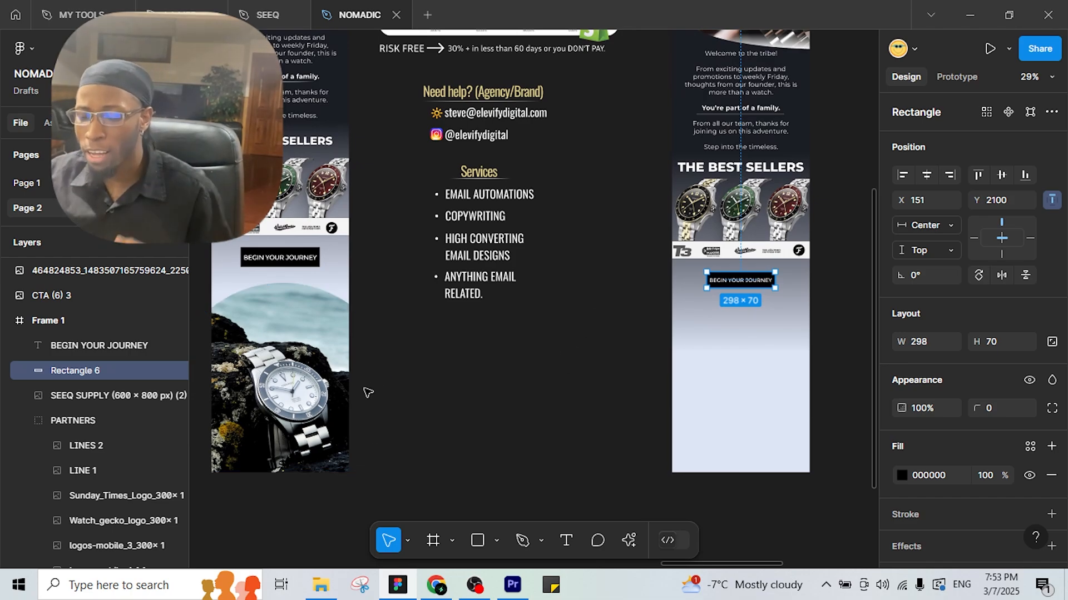
left_click_drag(369, 398, 435, 374)
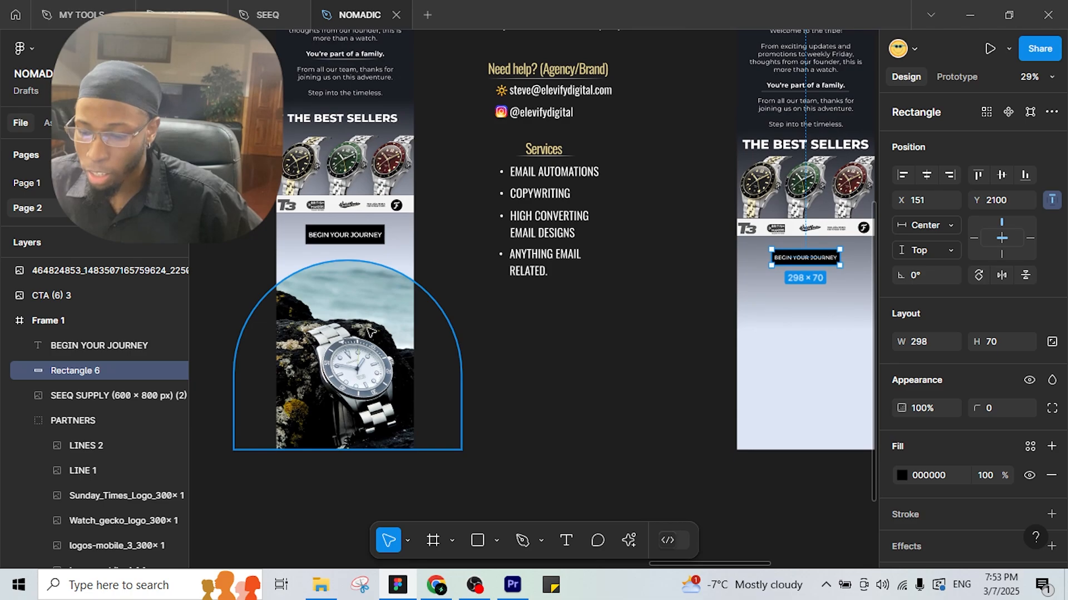
left_click_drag(630, 367, 590, 328)
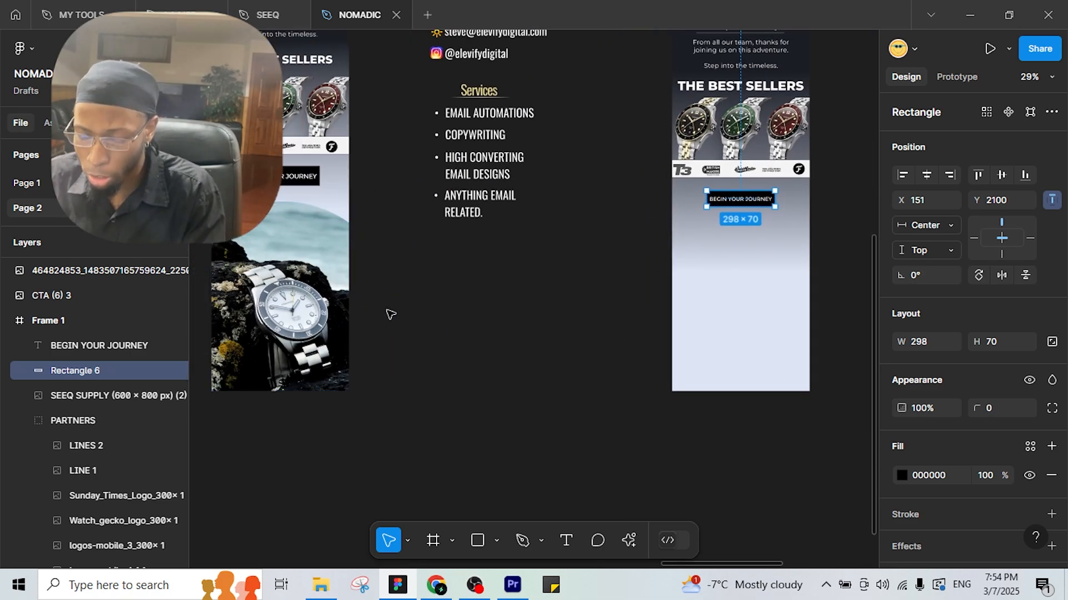
left_click_drag(440, 333, 574, 333)
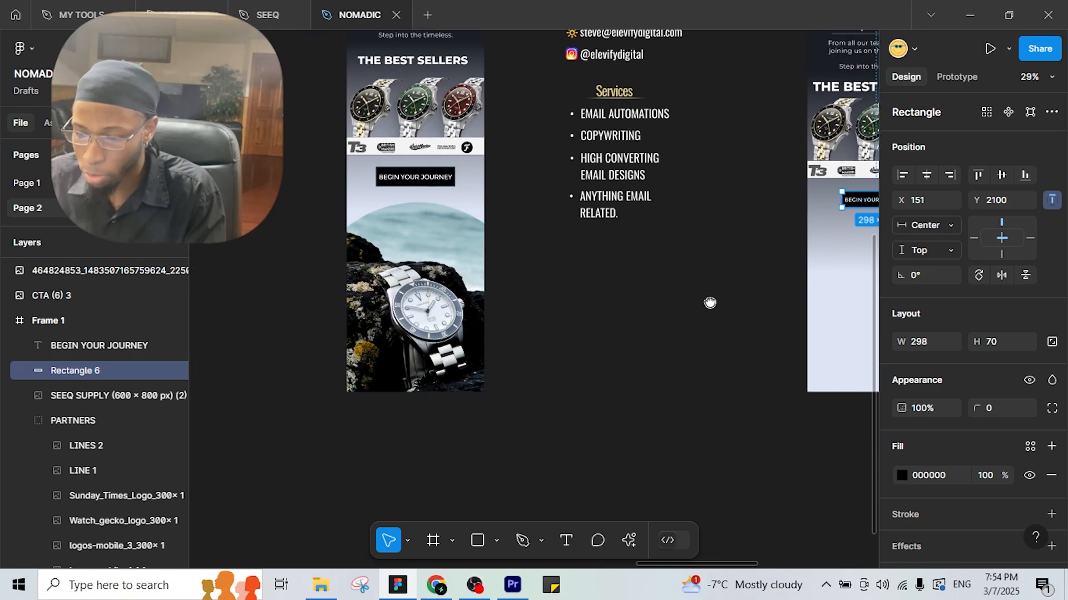
left_click_drag(710, 302, 349, 314)
scroll(500, 321, "down", 3)
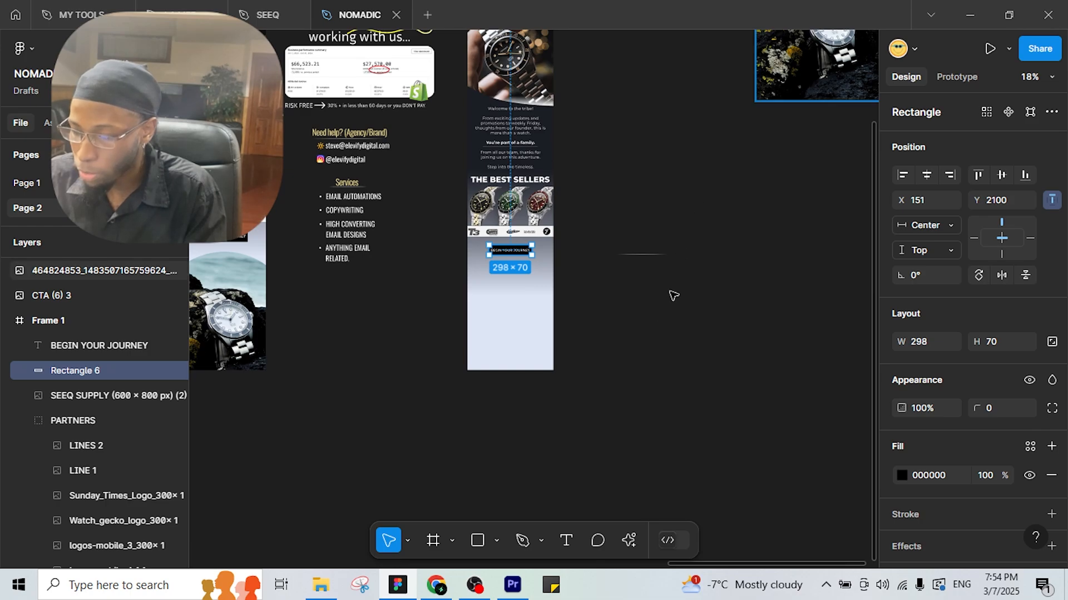
left_click_drag(800, 49, 519, 323)
scroll(520, 313, "up", 1)
Round the watch photo's top-left and top-right corners into an arch.
left_click_drag(533, 260, 496, 284)
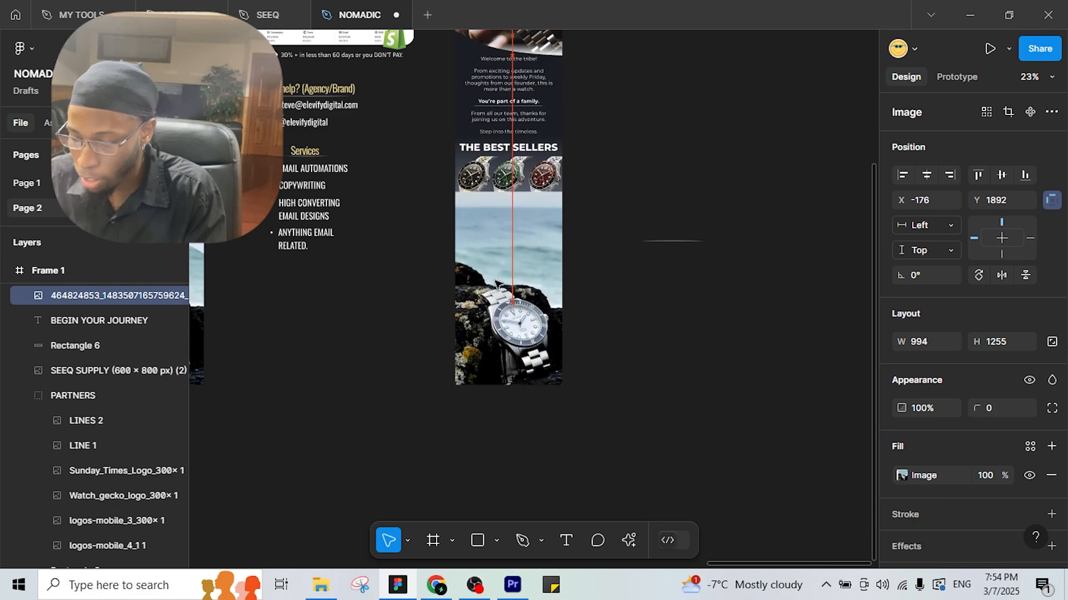
left_click_drag(491, 204, 511, 293)
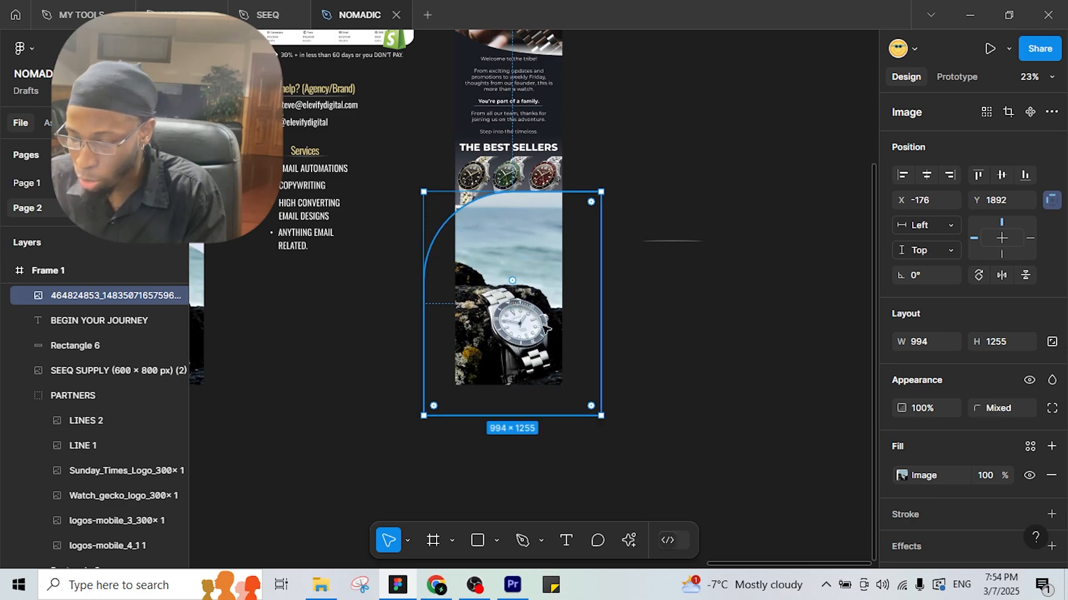
left_click_drag(591, 202, 478, 352)
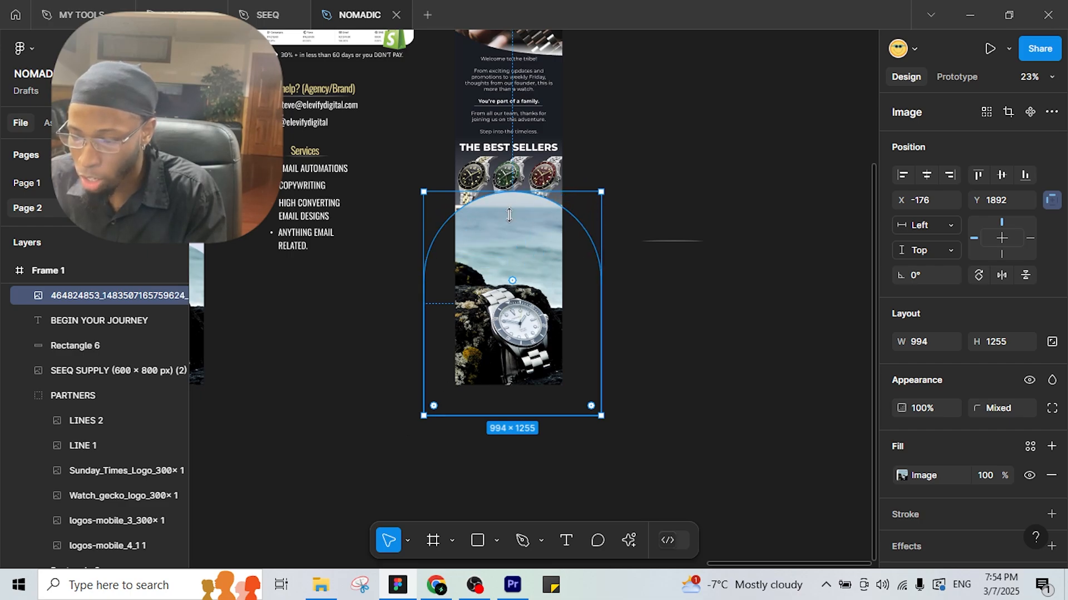
left_click_drag(506, 272, 491, 288)
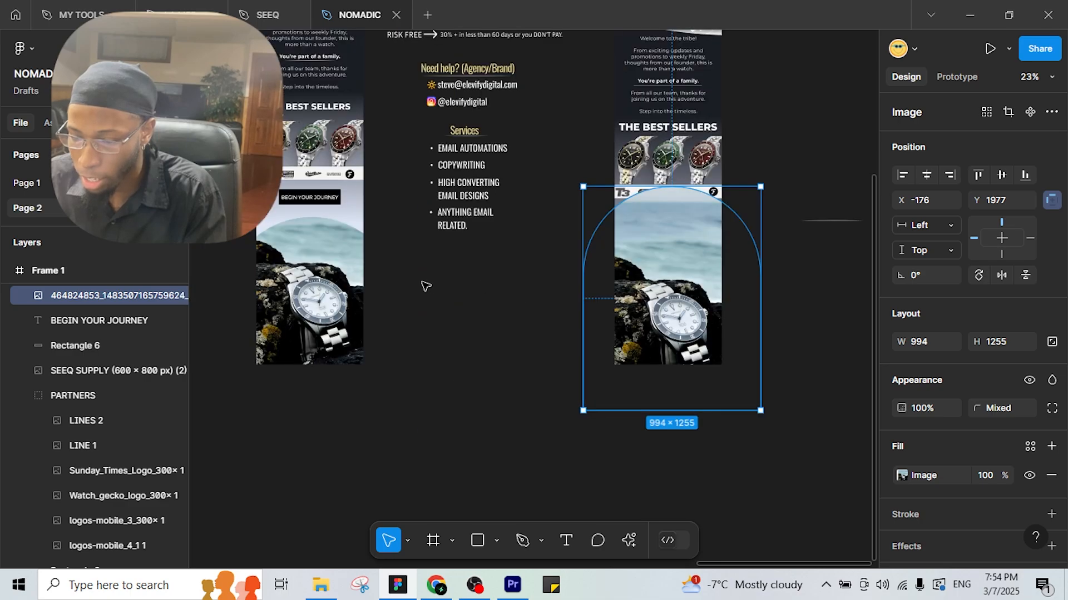
Crop the photo's top to 994×938 and move it up beneath the BEGIN YOUR JOURNEY button.
double_click(688, 263)
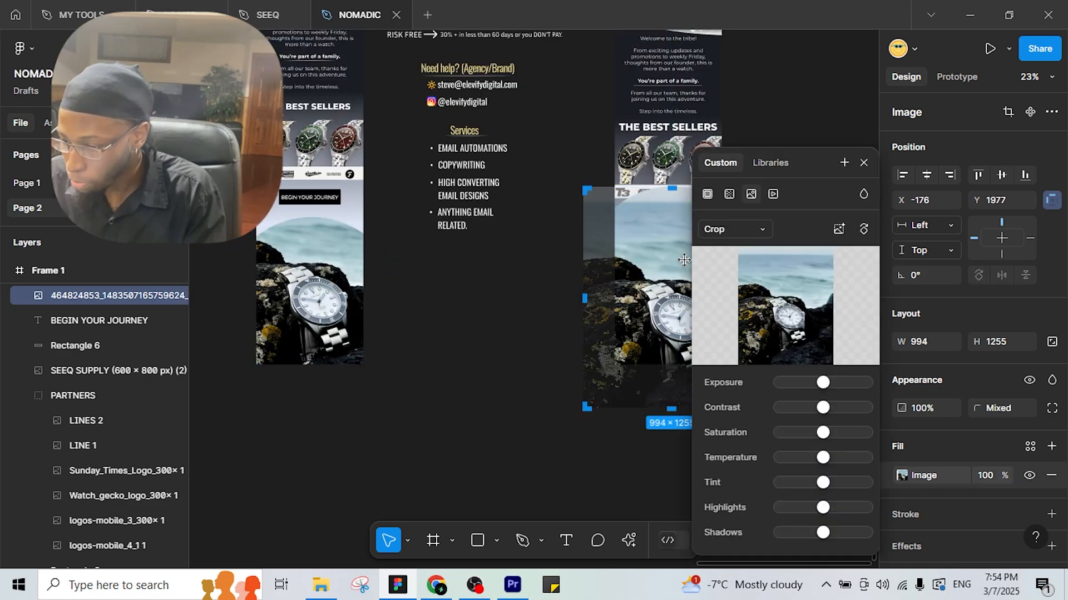
left_click_drag(515, 230, 447, 244)
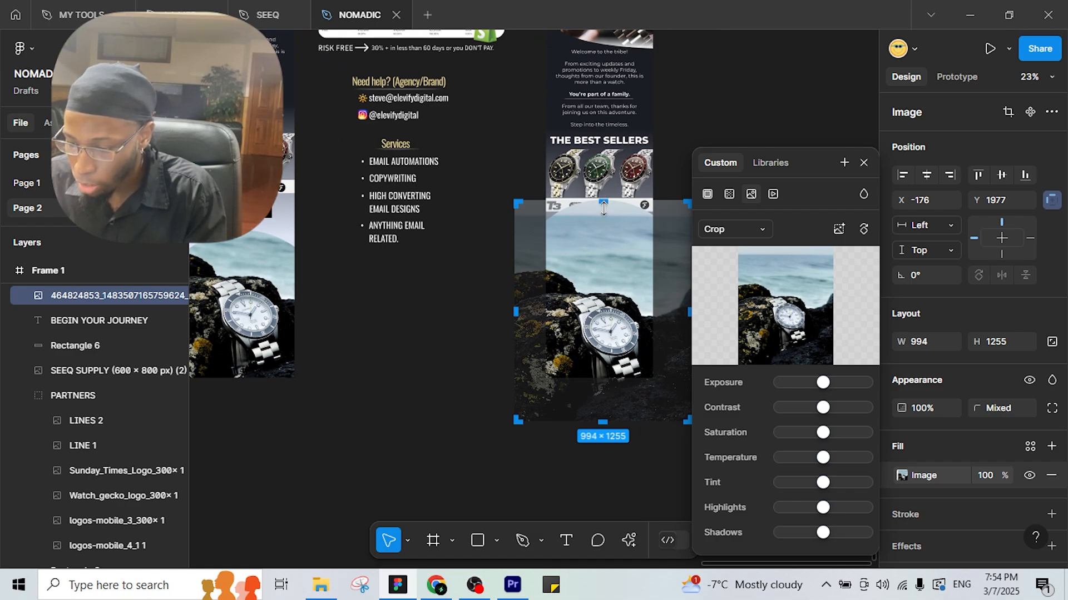
left_click_drag(603, 208, 609, 240)
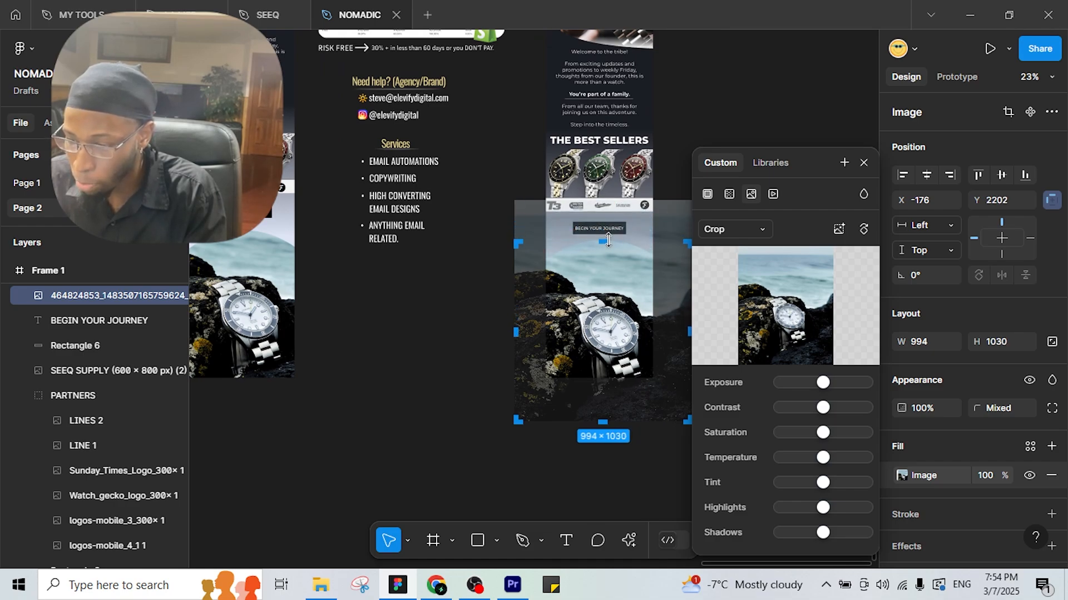
left_click_drag(605, 239, 605, 262)
key("Return")
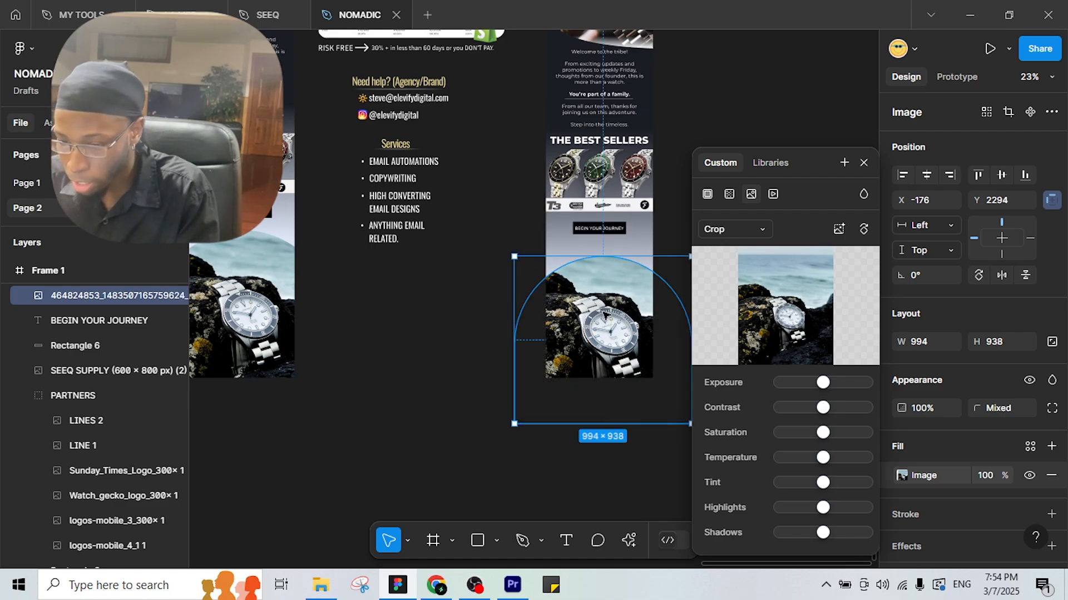
key("Escape")
left_click_drag(597, 300, 594, 298)
key("Escape")
scroll(461, 270, "down", 2, "ctrl")
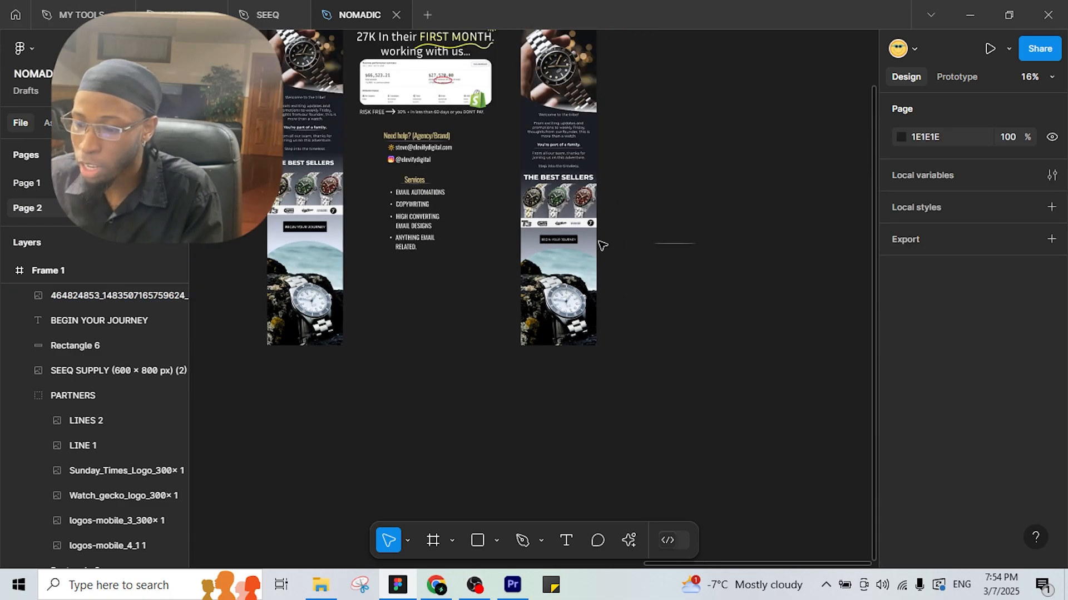
left_click_drag(640, 185, 705, 319)
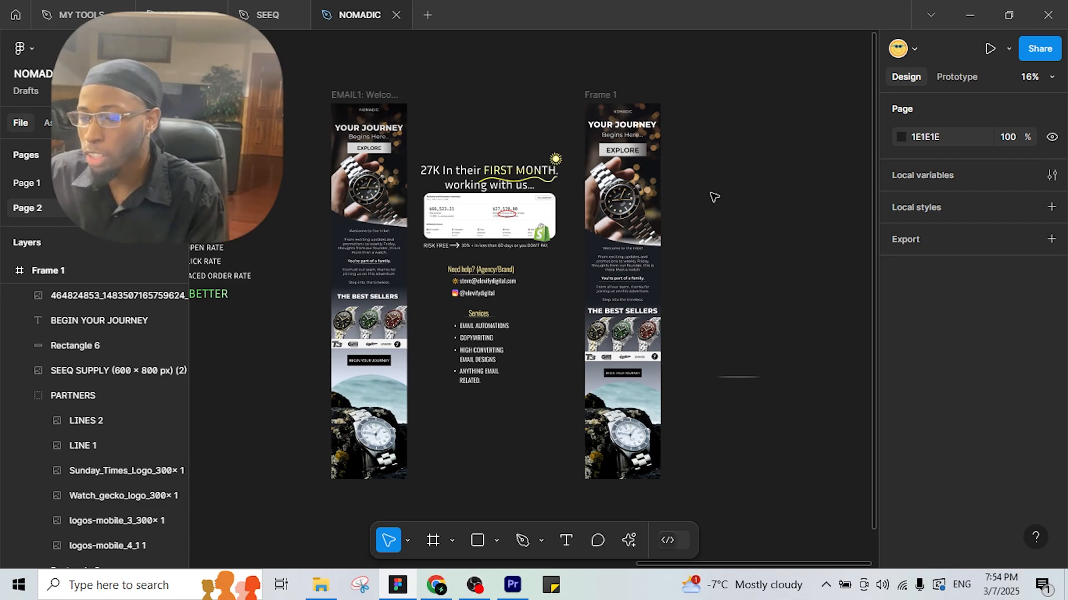
scroll(705, 210, "up", 5)
scroll(765, 312, "down", 4)
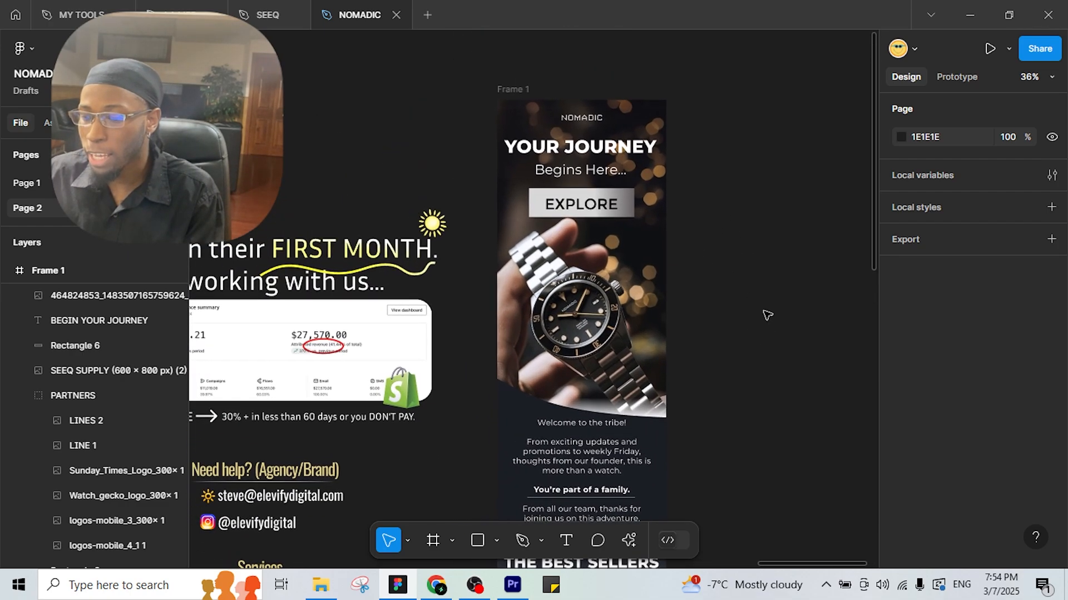